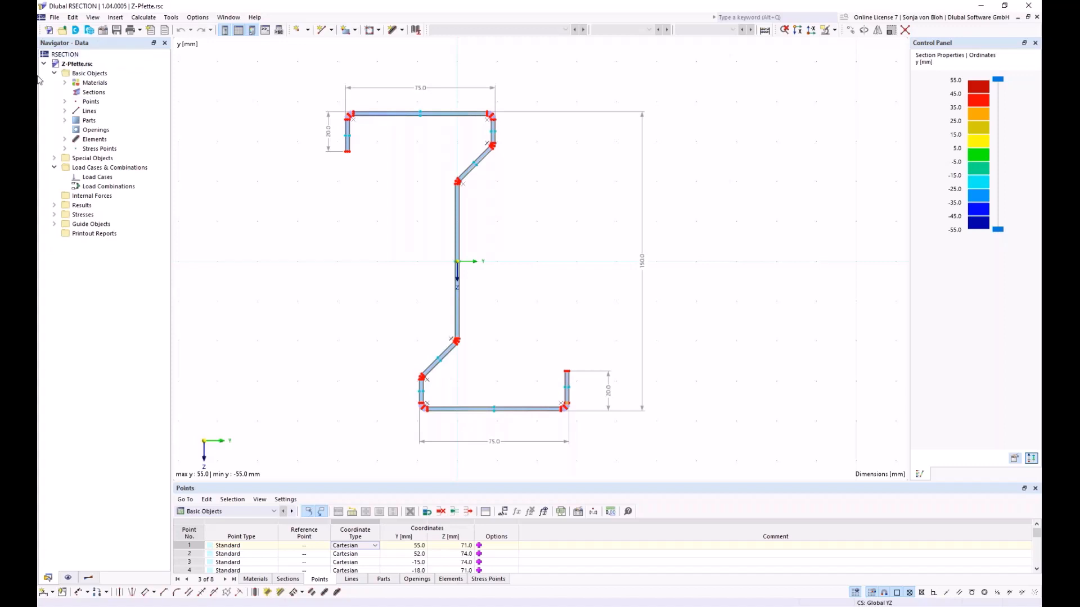
- Inspect the type and coordinates of point 1, and close its properties without changing anything
{"action": "left_click", "coordinate": [65, 102]}
{"action": "double_click", "coordinate": [93, 111]}
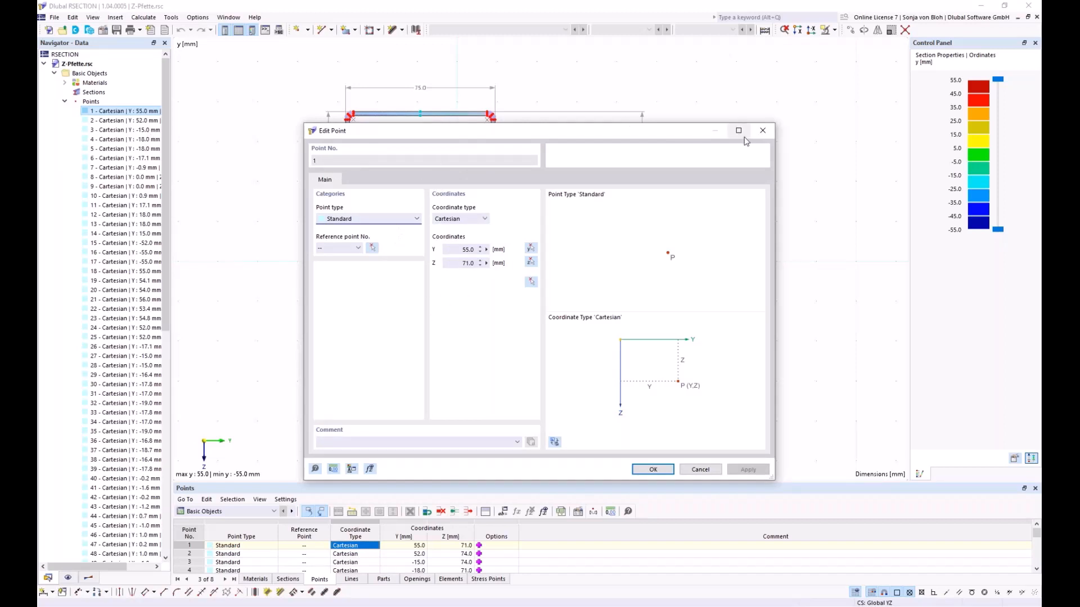
{"action": "left_click", "coordinate": [763, 130]}
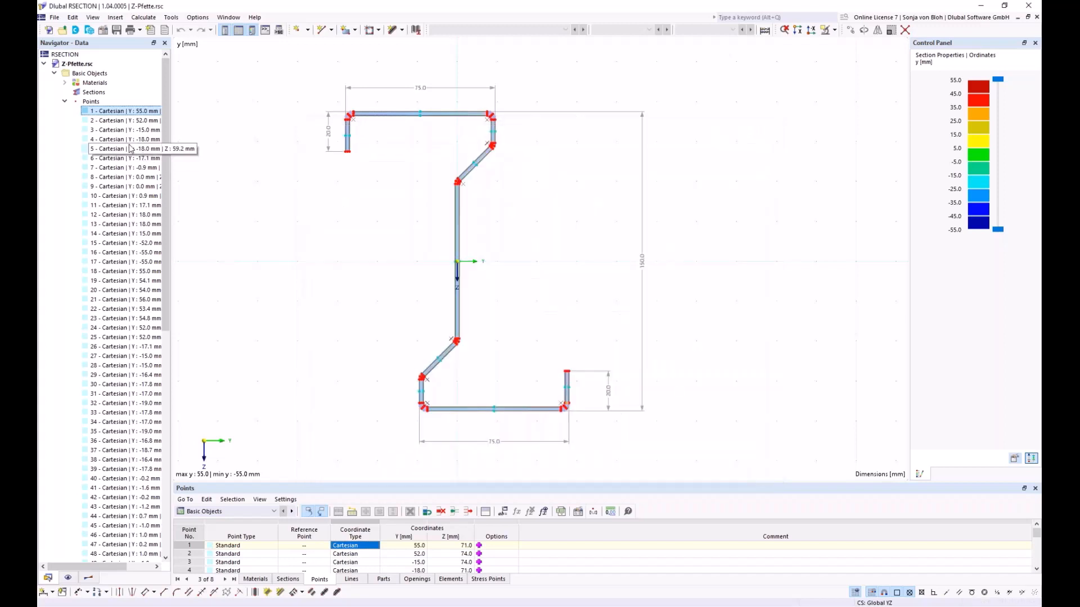
{"action": "left_click", "coordinate": [65, 102]}
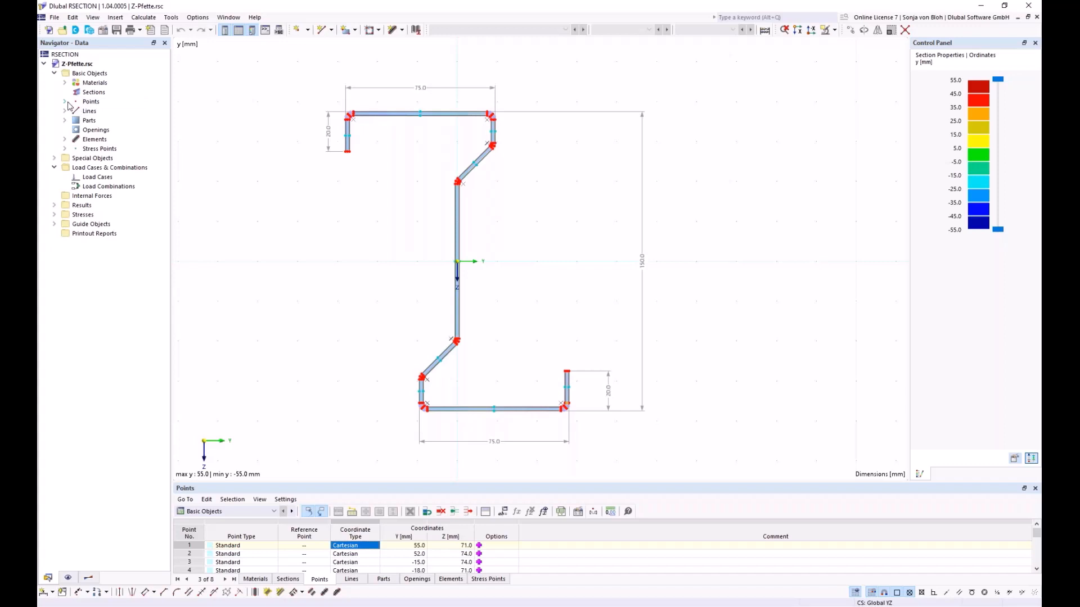
- Look through the available ways of creating a new point, without choosing one
{"action": "left_click", "coordinate": [65, 101]}
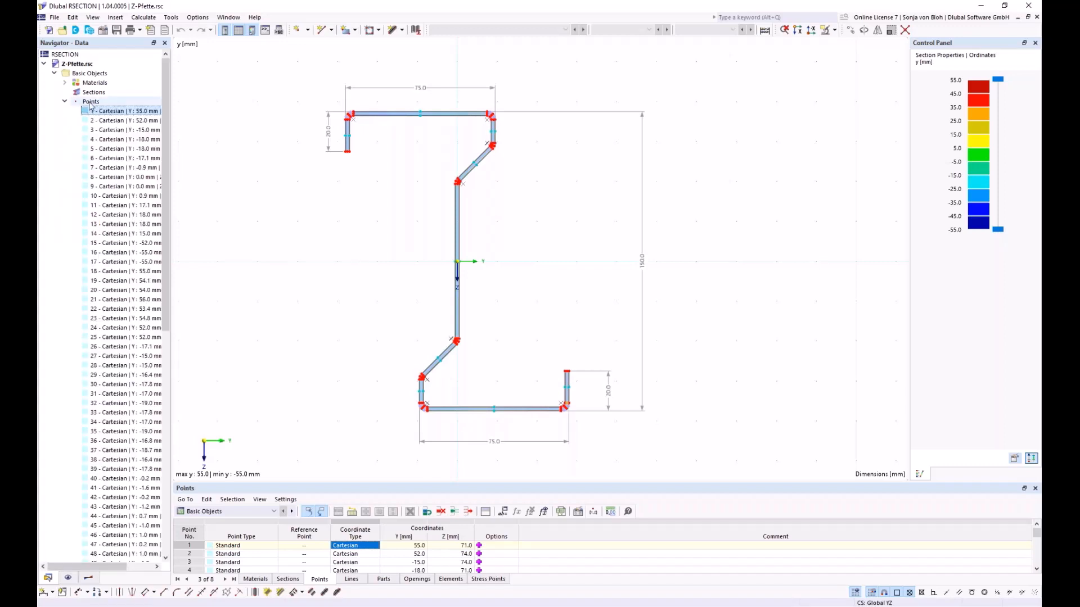
{"action": "right_click", "coordinate": [91, 103]}
{"action": "mouse_move", "coordinate": [126, 121]}
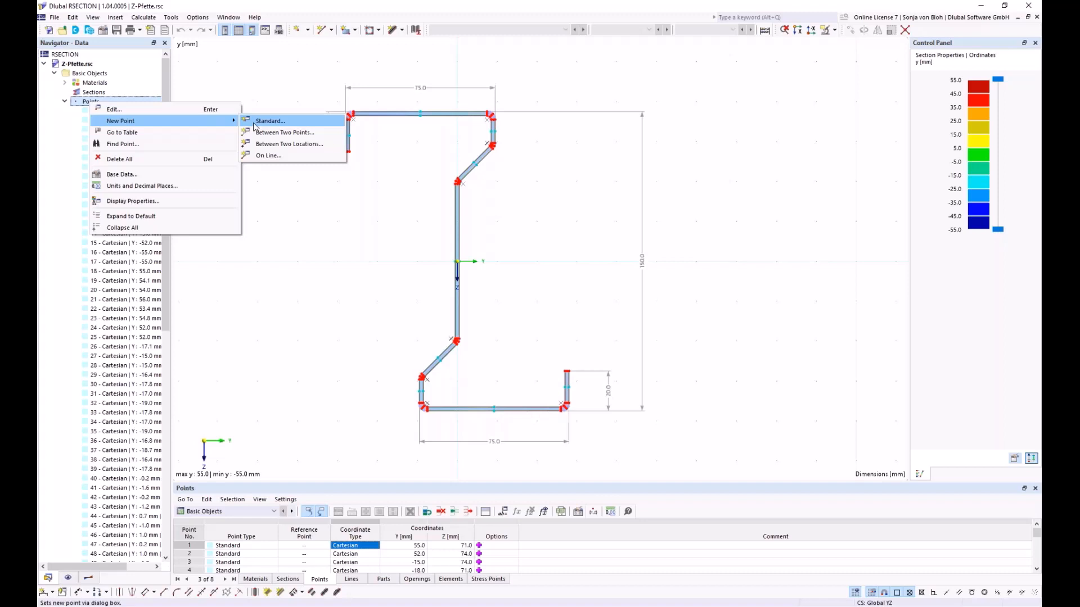
{"action": "left_click", "coordinate": [72, 576]}
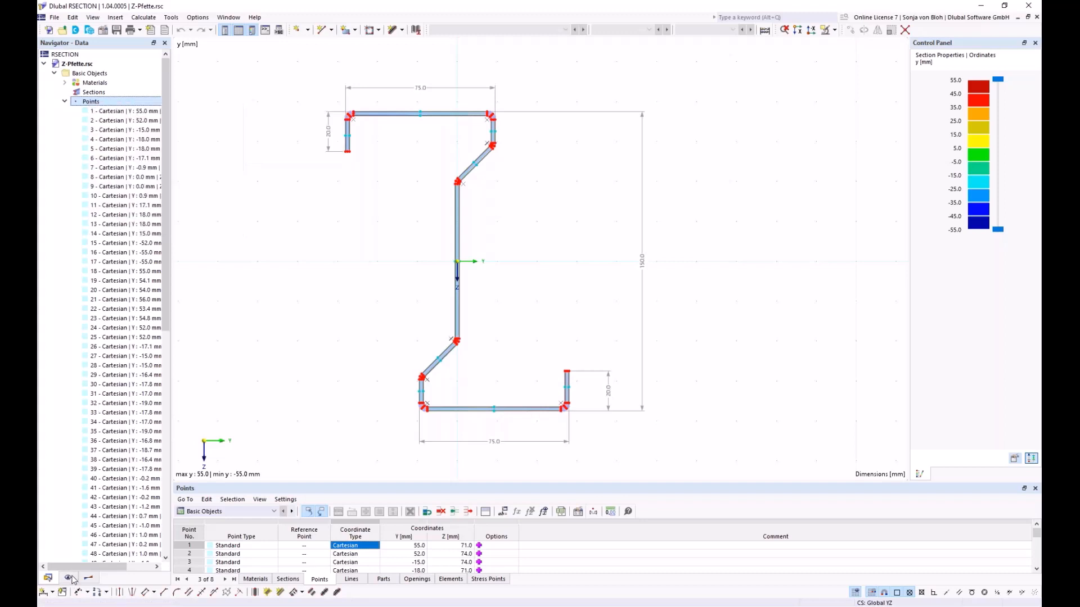
- Hide the model's points in the display settings and show them again
{"action": "left_click", "coordinate": [69, 578]}
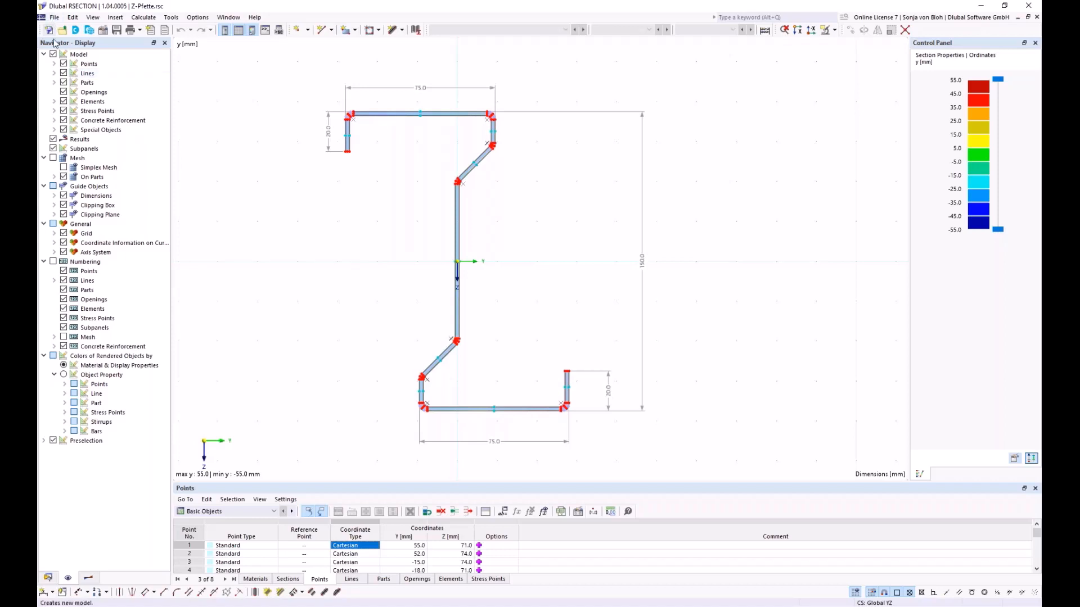
{"action": "left_click", "coordinate": [64, 64]}
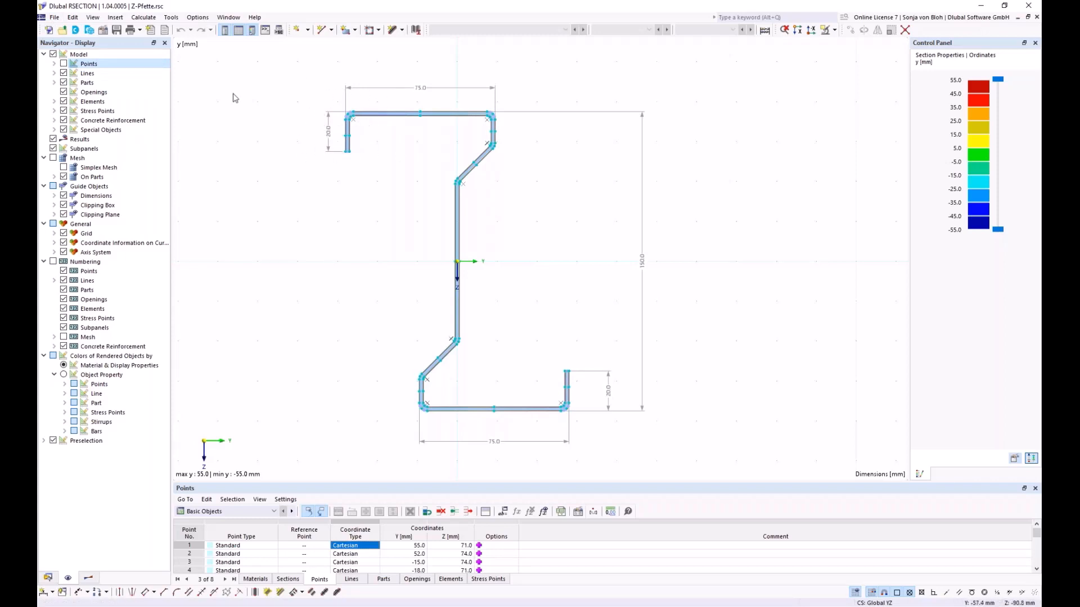
{"action": "left_click", "coordinate": [64, 64]}
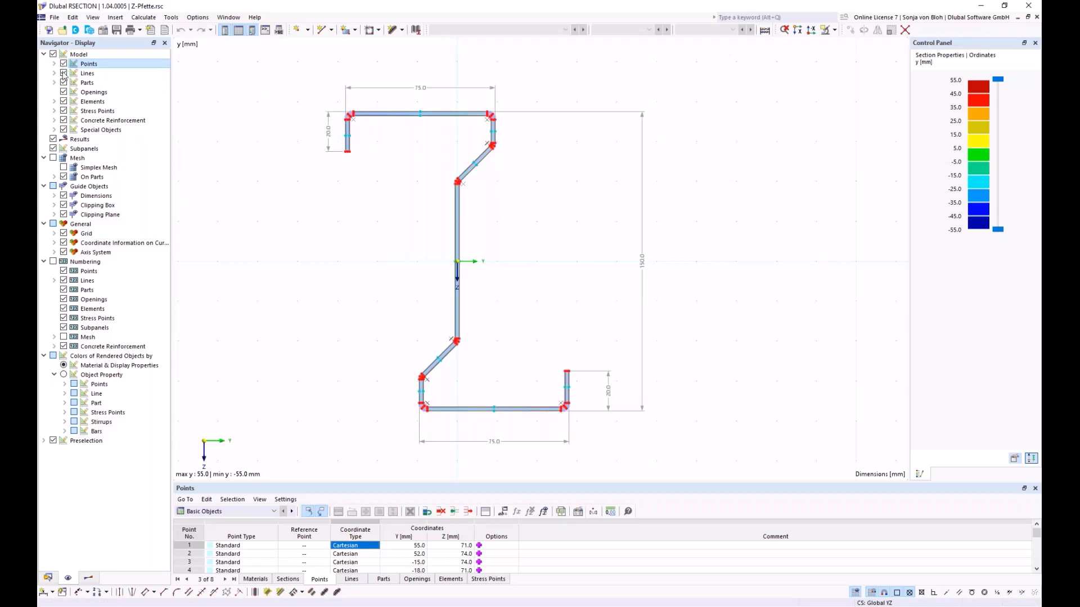
- Switch the displayed results to Thin-Walled Analysis
{"action": "left_click", "coordinate": [90, 578]}
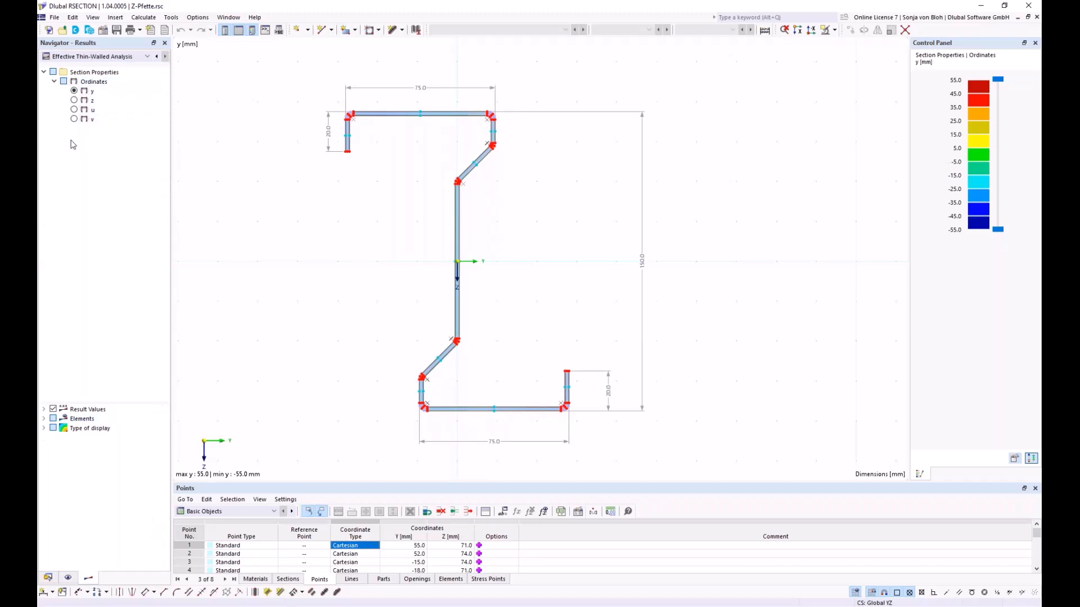
{"action": "left_click", "coordinate": [100, 57]}
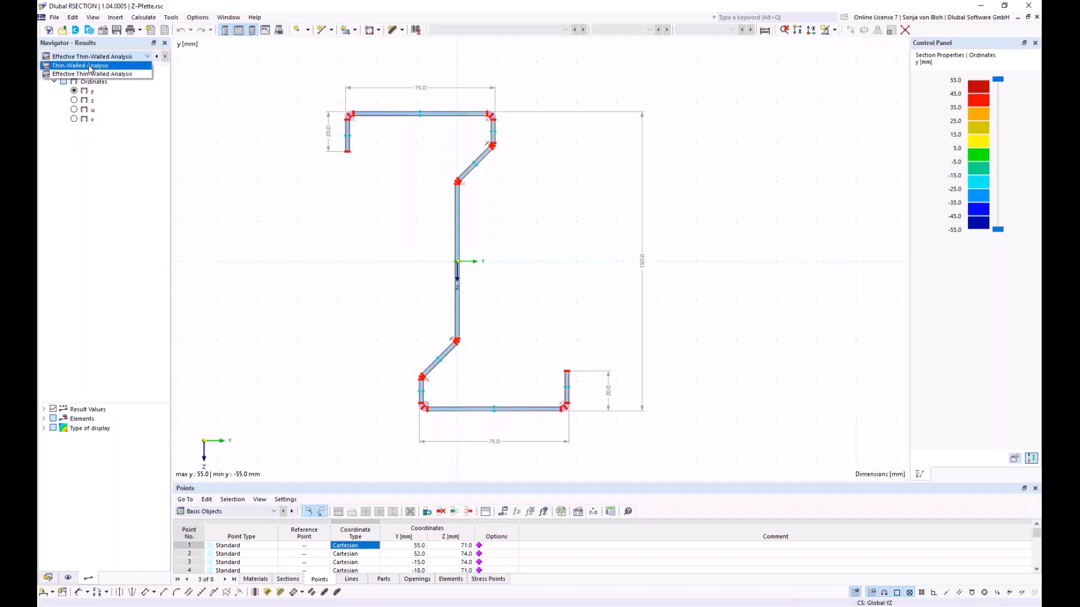
{"action": "left_click", "coordinate": [90, 65]}
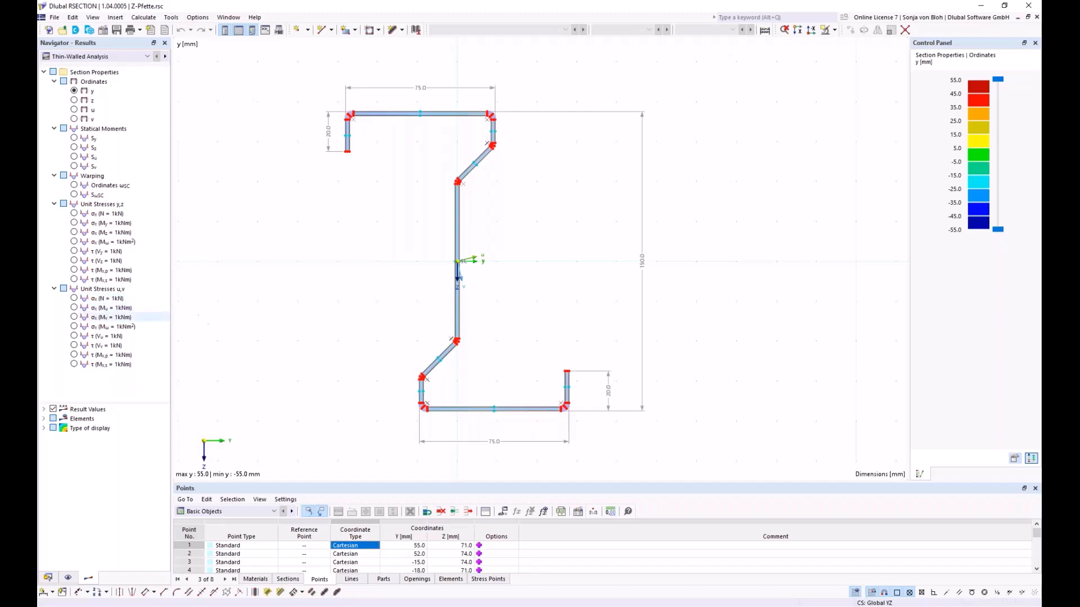
{"action": "mouse_move", "coordinate": [350, 273]}
{"action": "middle_mouse_down"}
{"action": "mouse_move", "coordinate": [470, 273]}
{"action": "mouse_move", "coordinate": [231, 270]}
{"action": "mouse_move", "coordinate": [330, 248]}
{"action": "middle_mouse_up"}
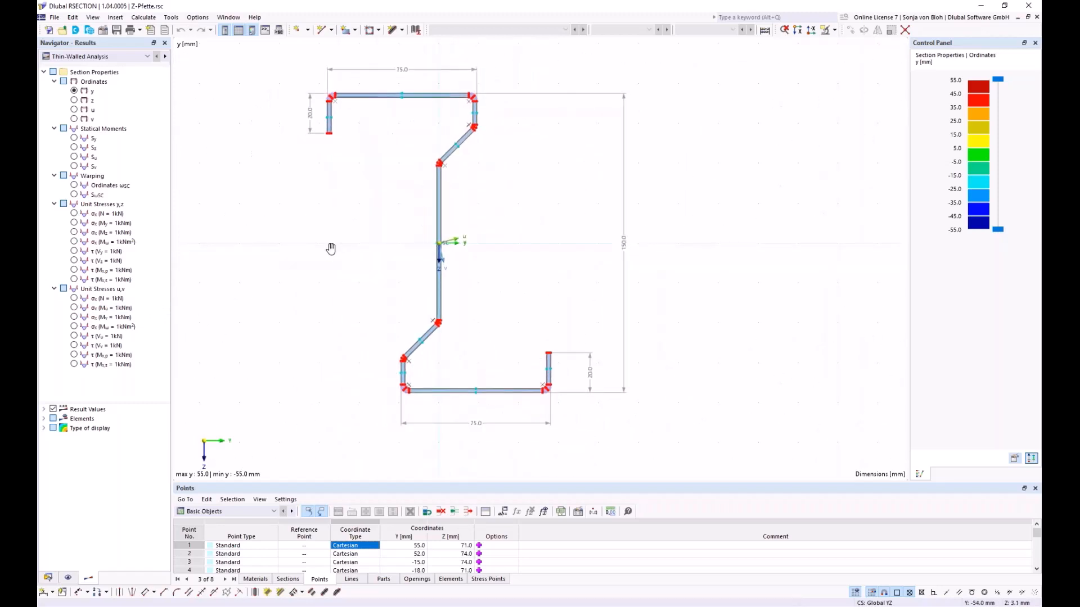
{"action": "scroll", "coordinate": [331, 249], "scroll_direction": "down", "scroll_amount": 4}
{"action": "scroll", "coordinate": [330, 248], "scroll_direction": "up", "scroll_amount": 4}
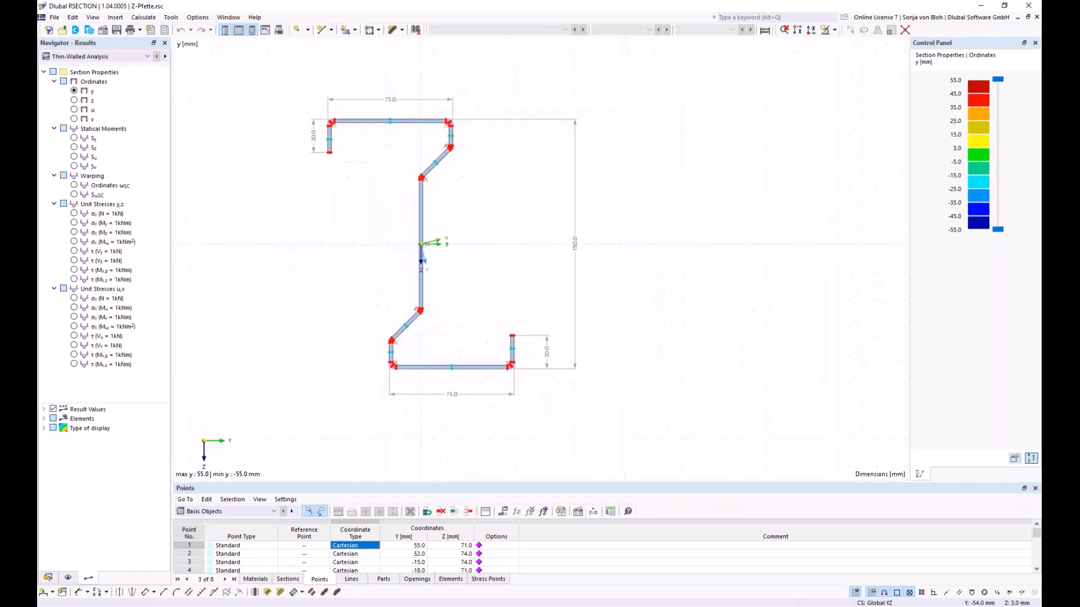
{"action": "scroll", "coordinate": [440, 256], "scroll_direction": "down", "scroll_amount": 3}
{"action": "scroll", "coordinate": [440, 256], "scroll_direction": "up", "scroll_amount": 3}
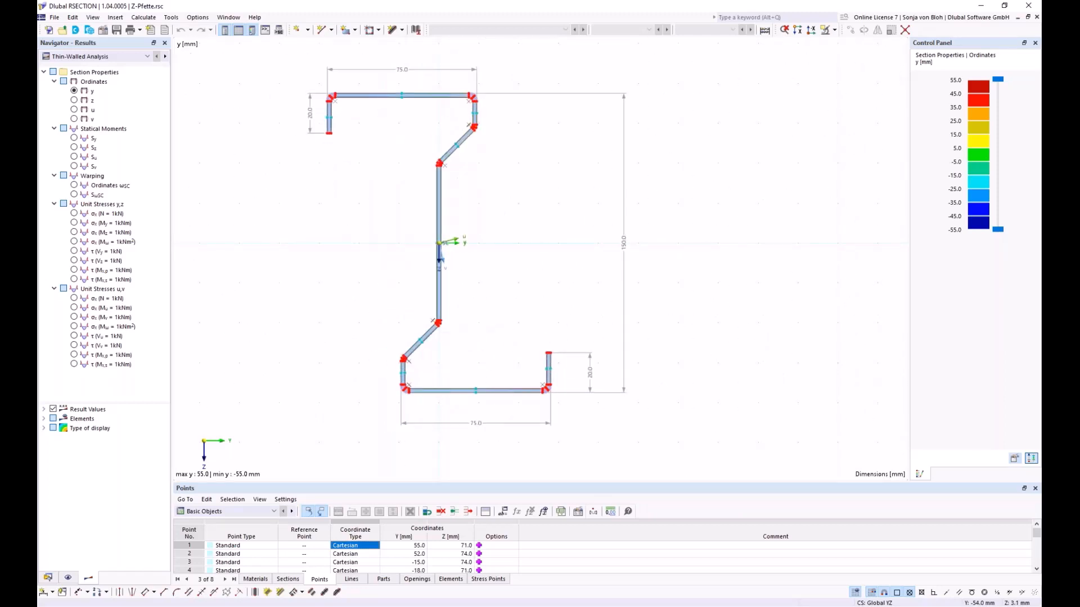
{"action": "right_click", "coordinate": [322, 234]}
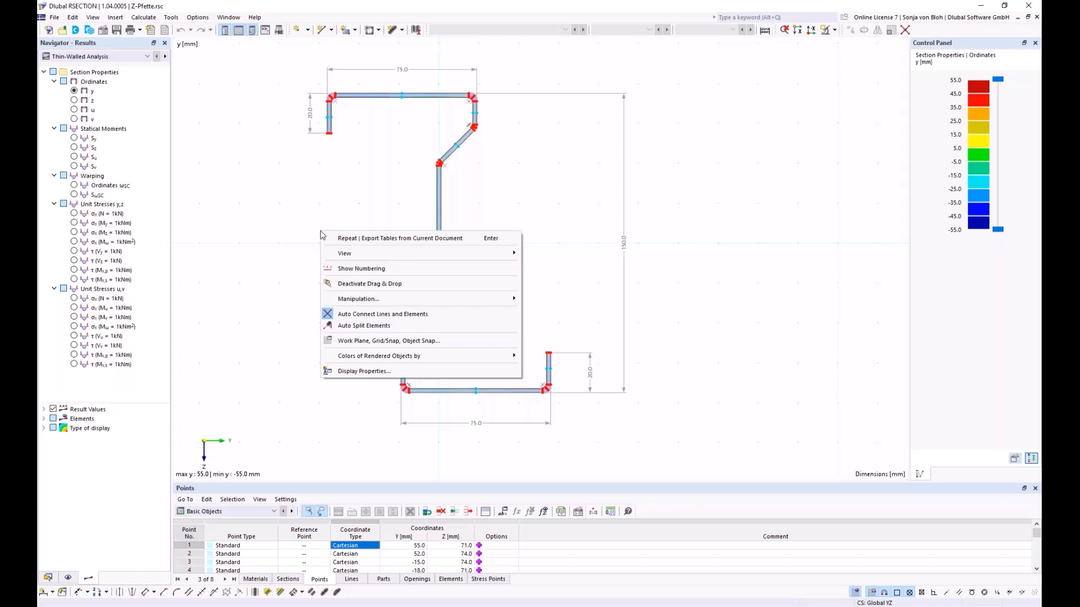
{"action": "left_click", "coordinate": [297, 185]}
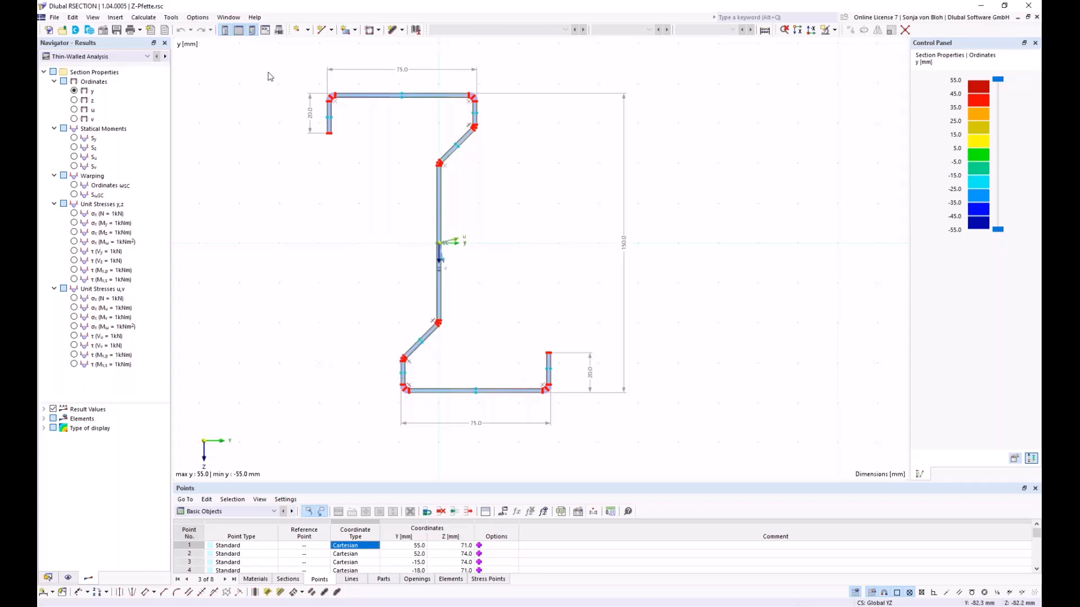
- Select only the objects fully enclosed by a window around the upper flange's lip, and clear the selection
{"action": "left_click_drag", "start_coordinate": [268, 65], "coordinate": [367, 163]}
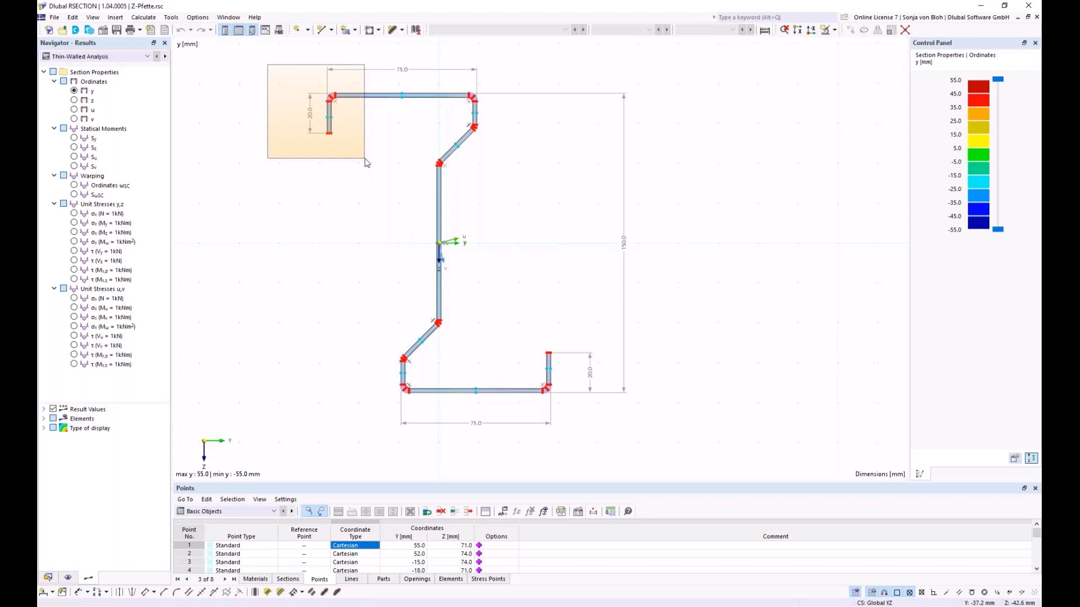
{"action": "left_click_drag", "start_coordinate": [366, 163], "coordinate": [366, 162]}
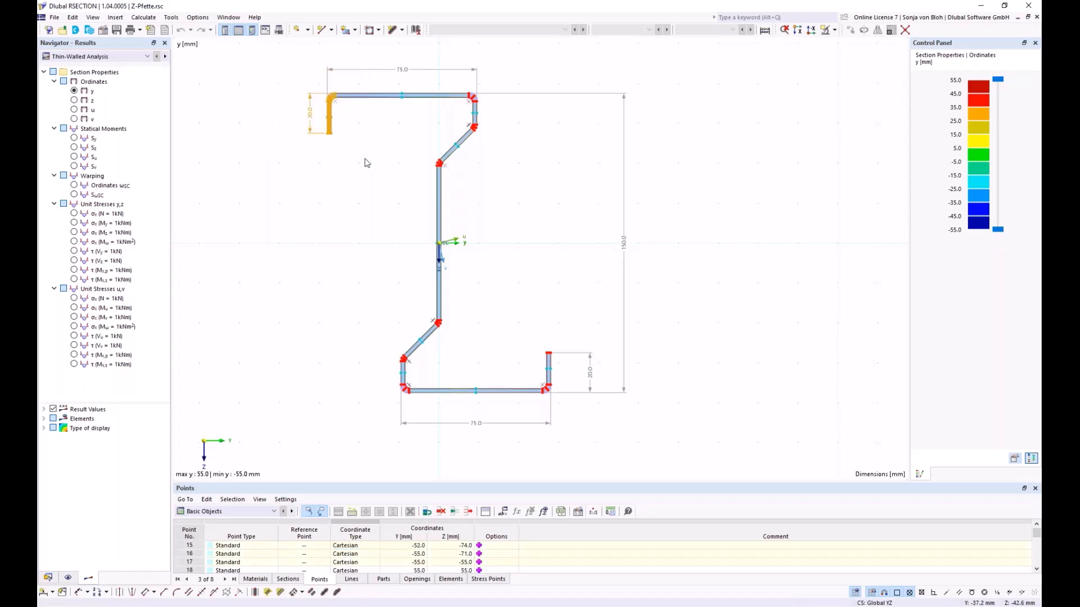
{"action": "key", "text": "Escape"}
- Select all objects crossed by a window around the upper flange's lip, and clear the selection
{"action": "left_click_drag", "start_coordinate": [363, 163], "coordinate": [278, 78]}
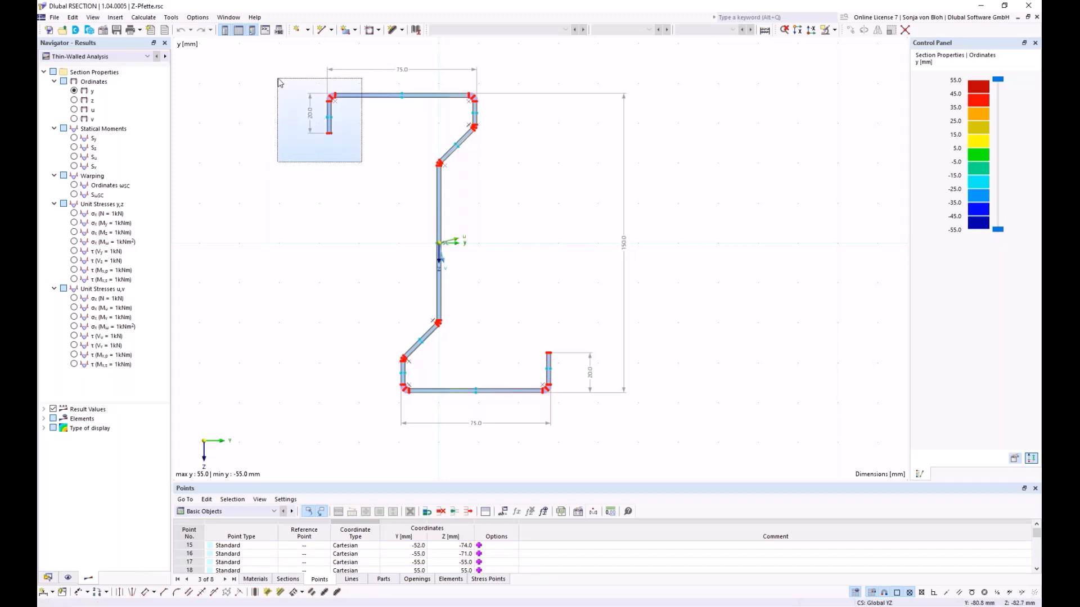
{"action": "left_click_drag", "start_coordinate": [278, 83], "coordinate": [279, 83]}
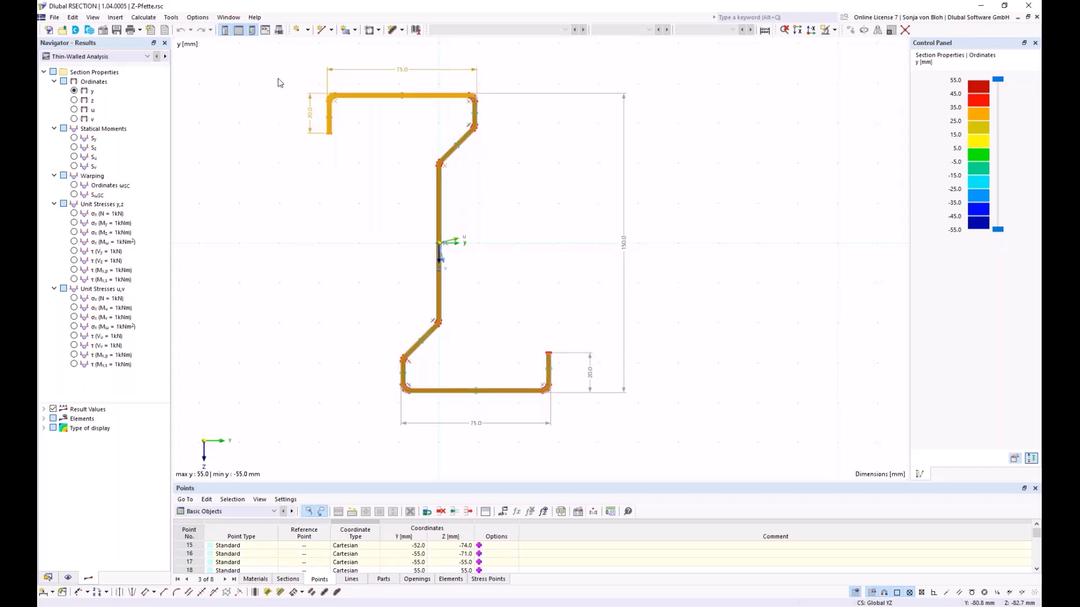
{"action": "left_click", "coordinate": [302, 152]}
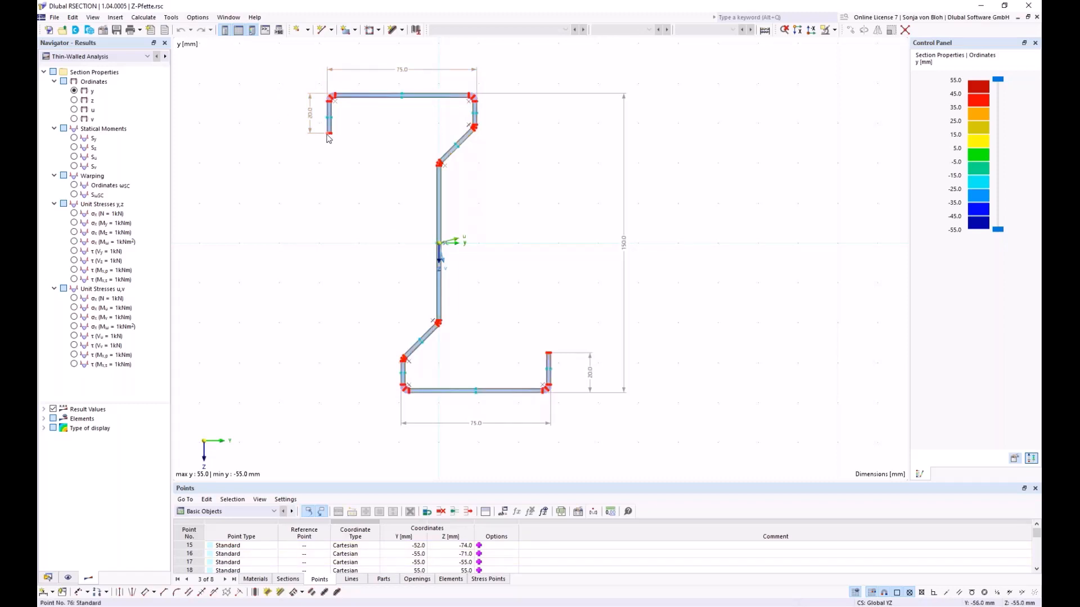
- Select the point at the free end of the upper flange's lip and examine that area up close
{"action": "left_click", "coordinate": [327, 135]}
{"action": "scroll", "coordinate": [309, 133], "scroll_direction": "up", "scroll_amount": 8}
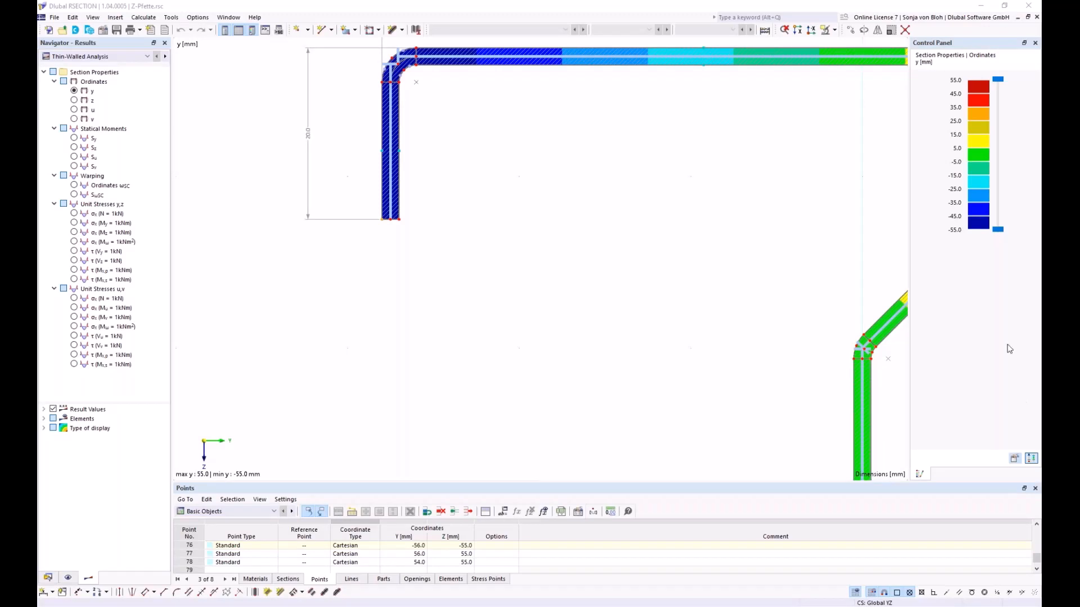
- Start a new model and name it Example 1
{"action": "left_click", "coordinate": [49, 31]}
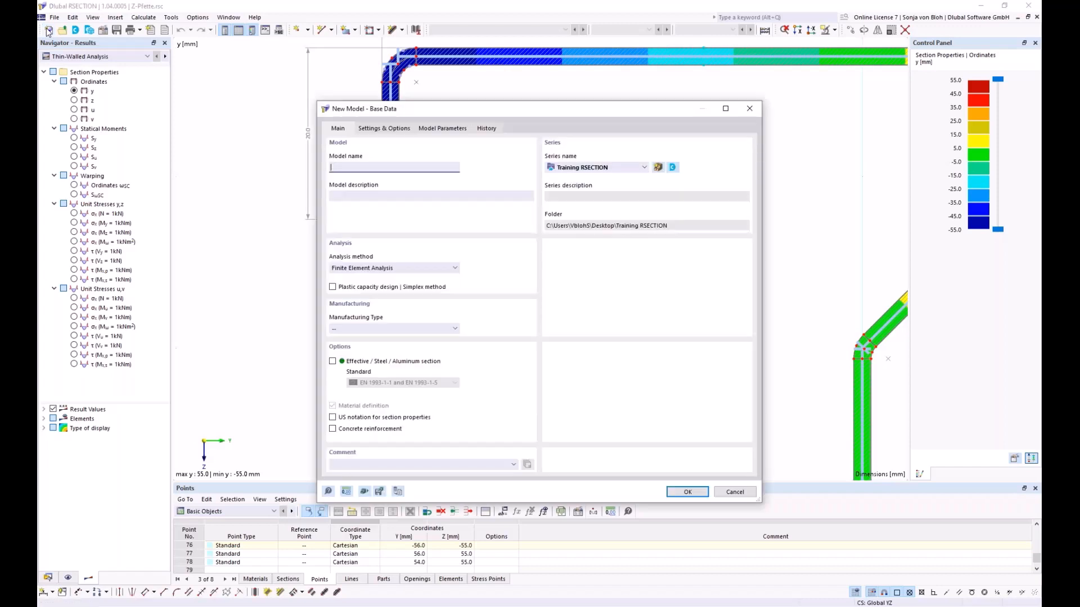
{"action": "left_click_drag", "start_coordinate": [408, 108], "coordinate": [379, 84]}
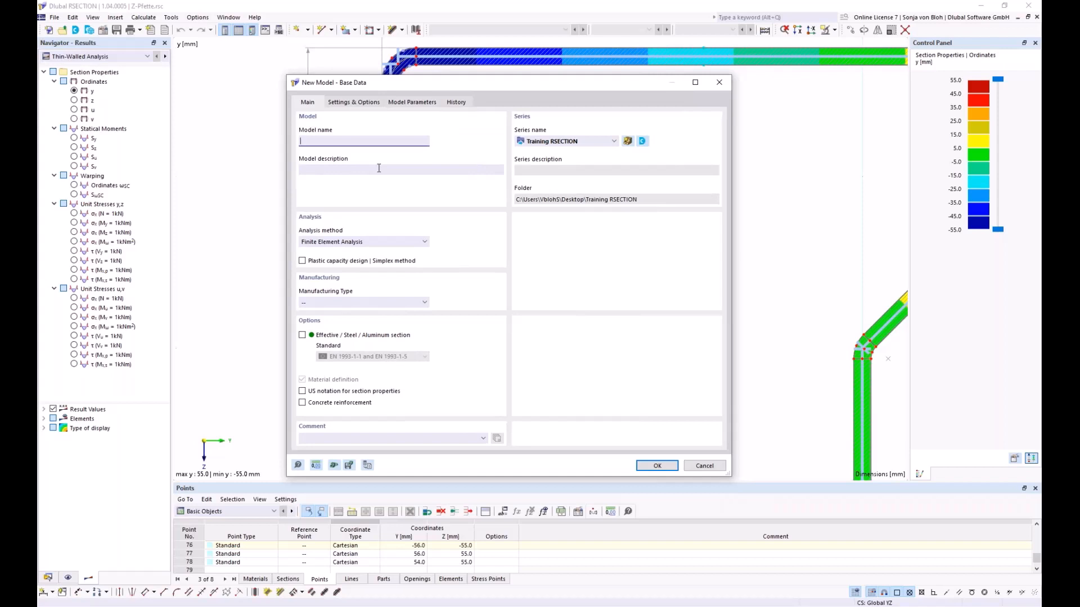
{"action": "type", "text": "Example 1"}
- Create the model with Thin-Walled Analysis and the effective steel/aluminum section option according to EN 1993-1-1 and EN 1993-1-5
{"action": "left_click", "coordinate": [425, 243]}
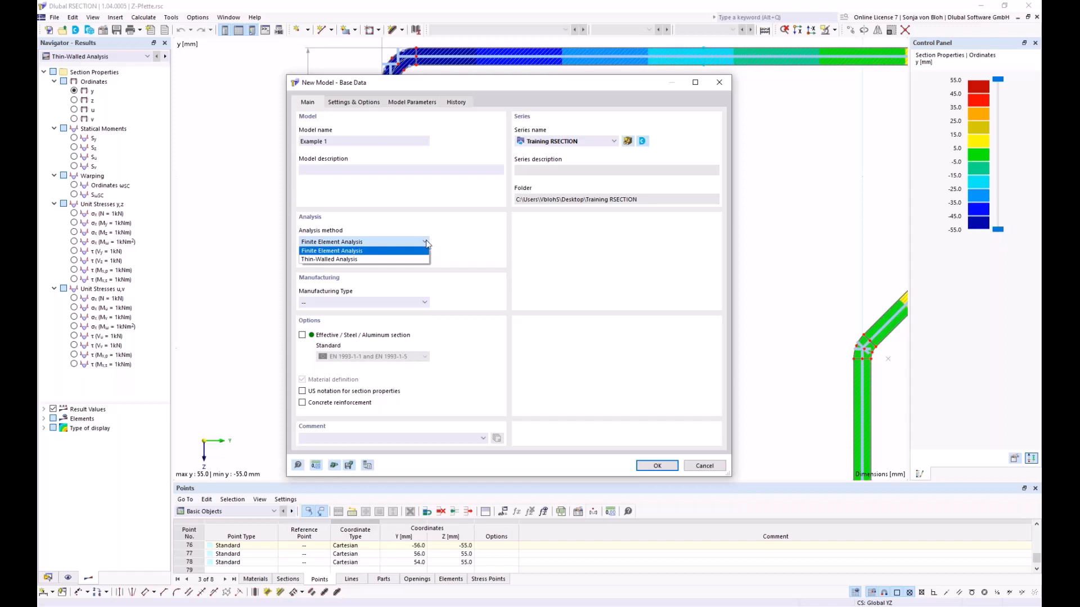
{"action": "left_click", "coordinate": [342, 259]}
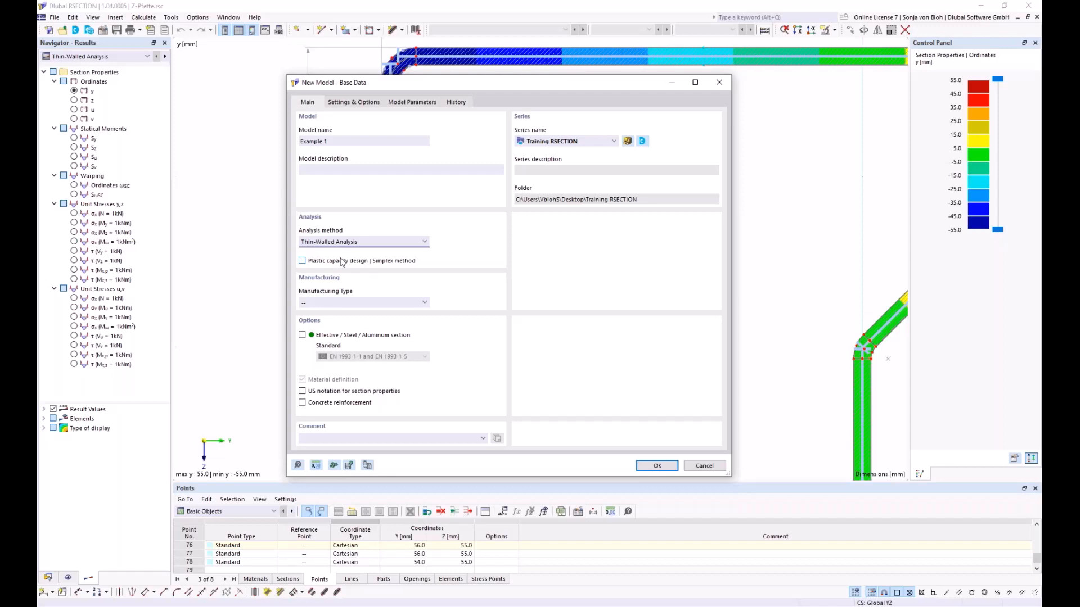
{"action": "left_click", "coordinate": [310, 337]}
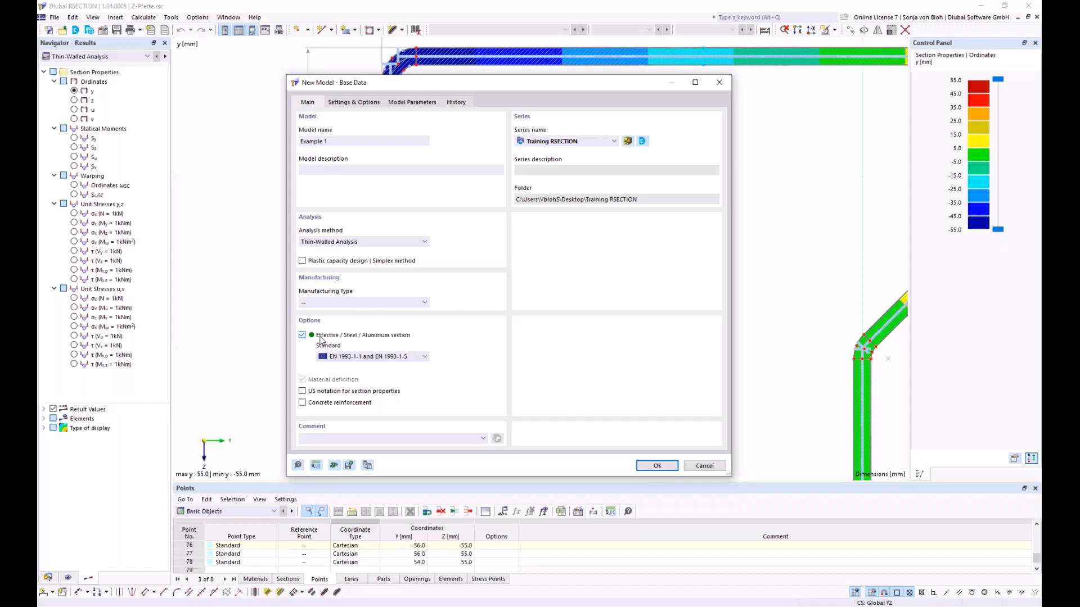
{"action": "left_click", "coordinate": [425, 357]}
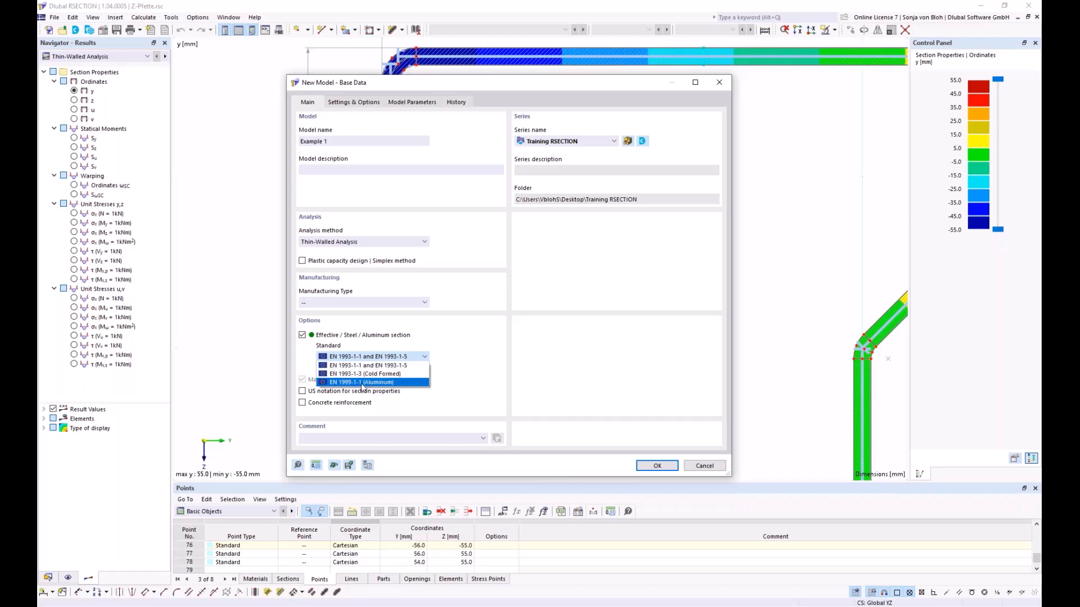
{"action": "left_click", "coordinate": [365, 366]}
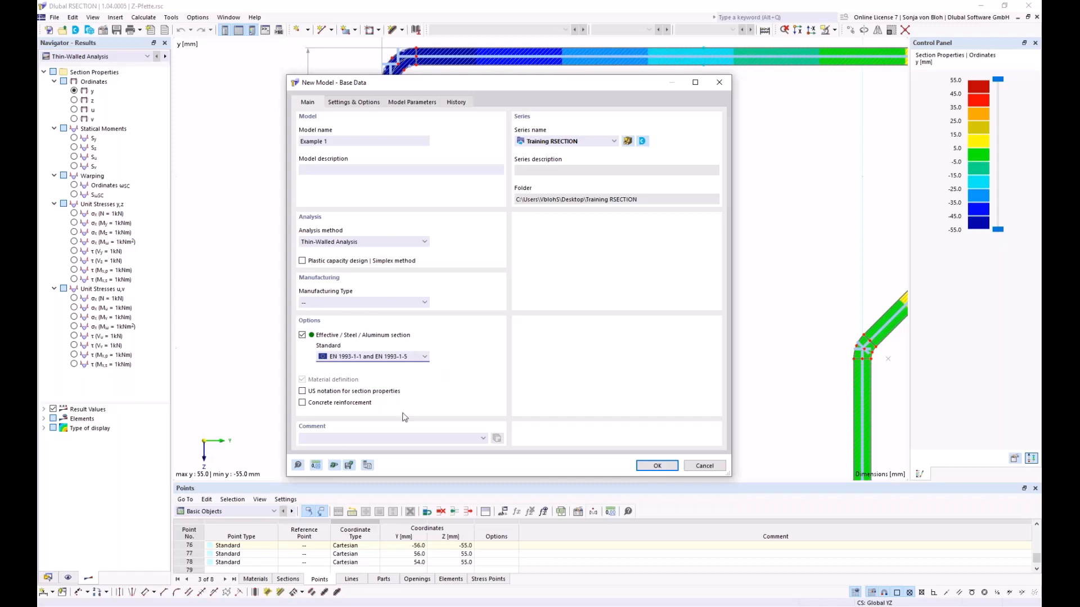
{"action": "left_click", "coordinate": [658, 467]}
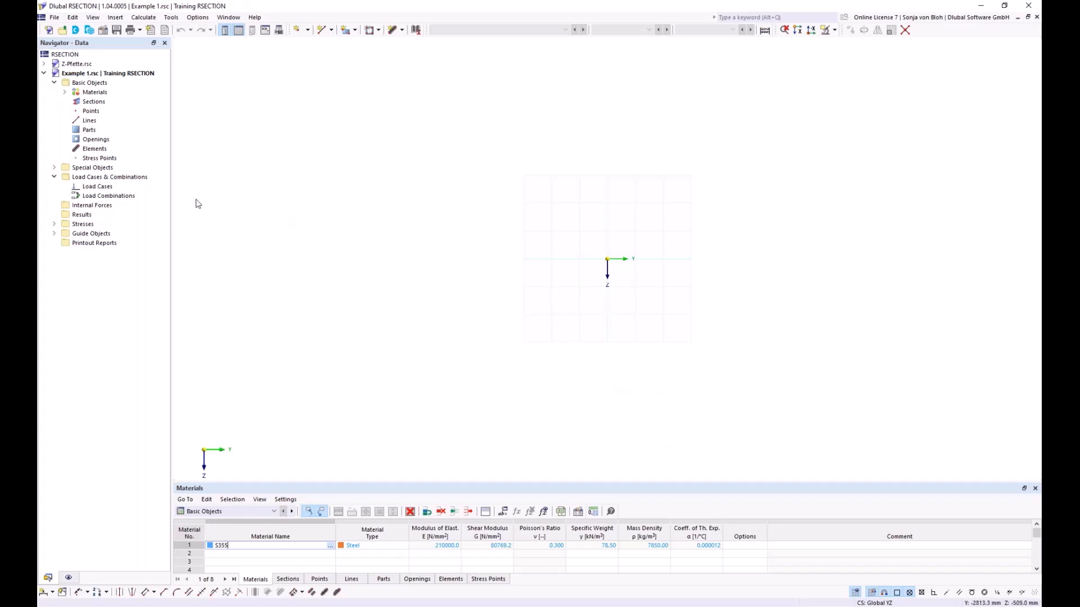
- Open the S355 material for editing and try entering S235 as its name using the direct text search
{"action": "left_click", "coordinate": [64, 92]}
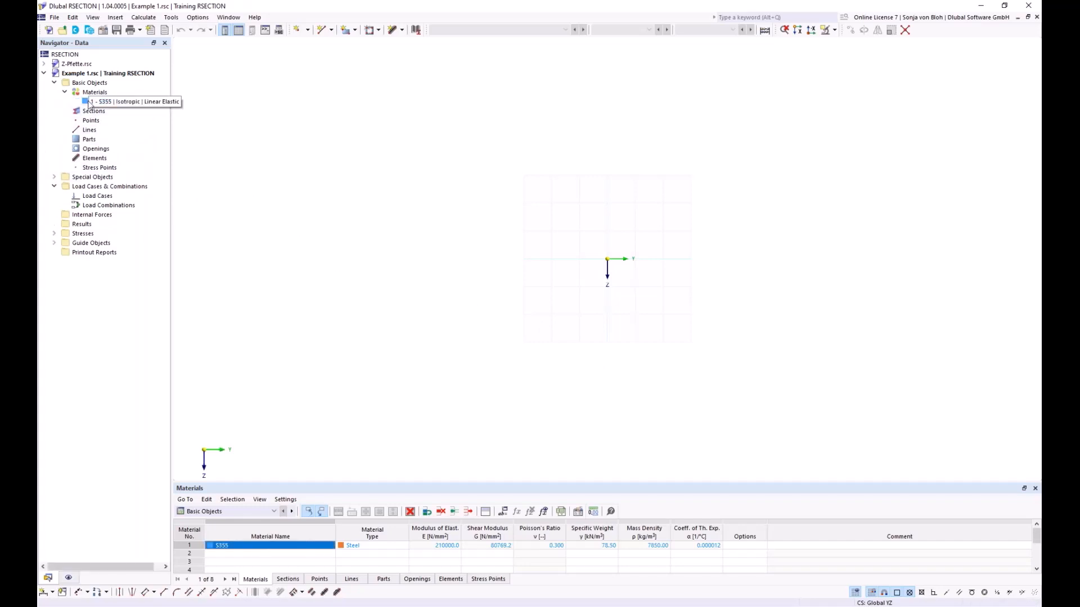
{"action": "double_click", "coordinate": [112, 101]}
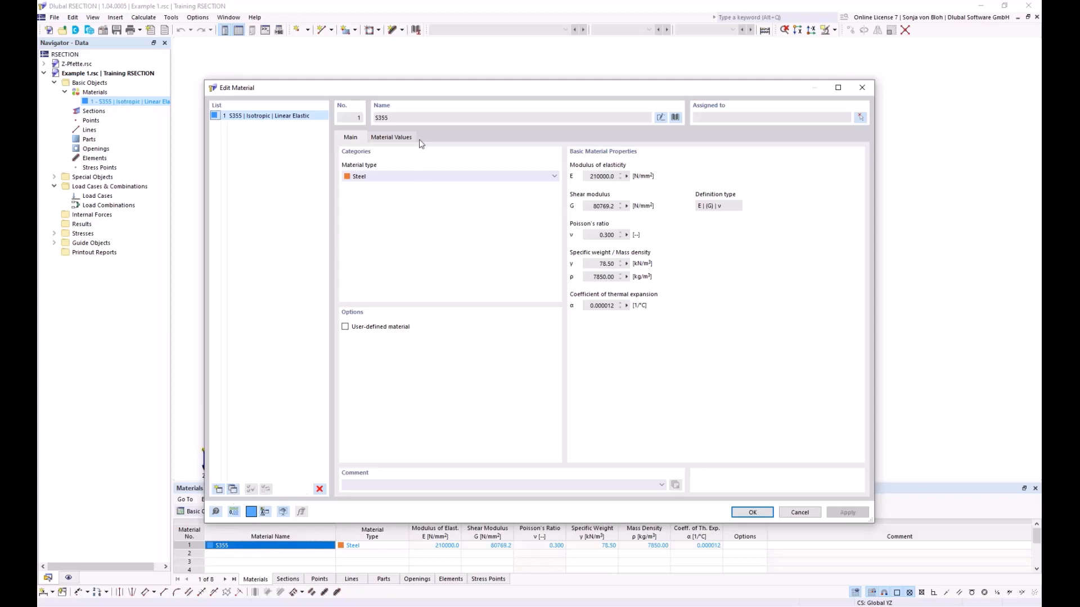
{"action": "left_click", "coordinate": [660, 117]}
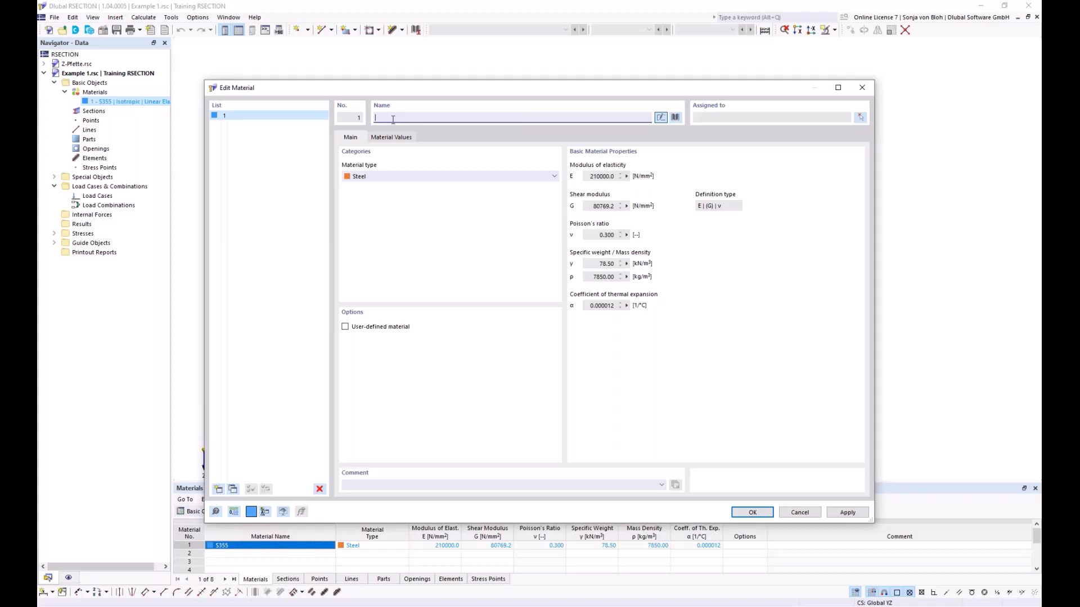
{"action": "type", "text": "S23"}
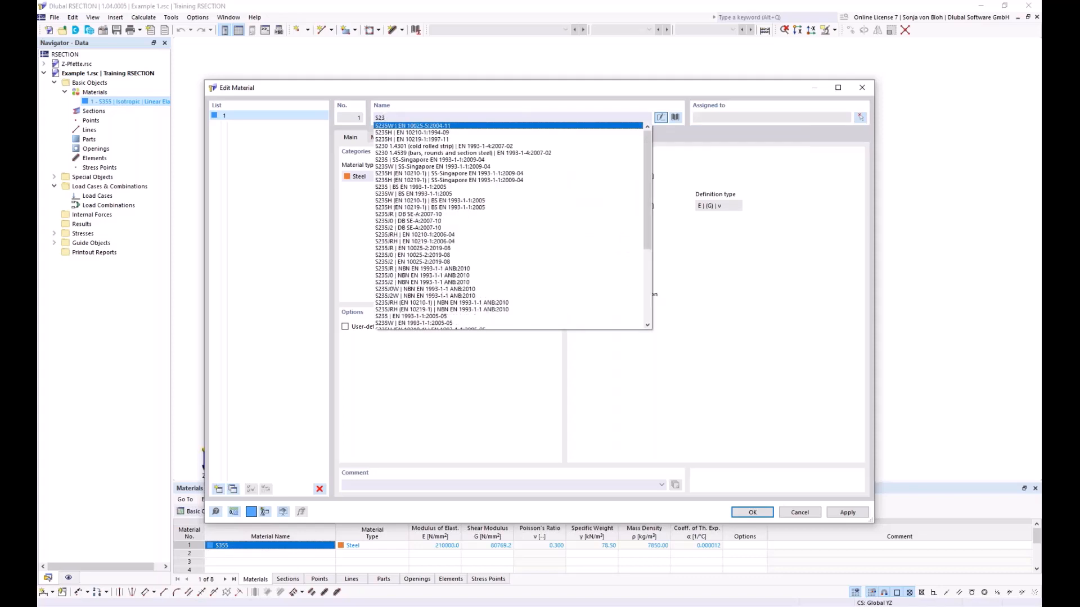
{"action": "type", "text": "5"}
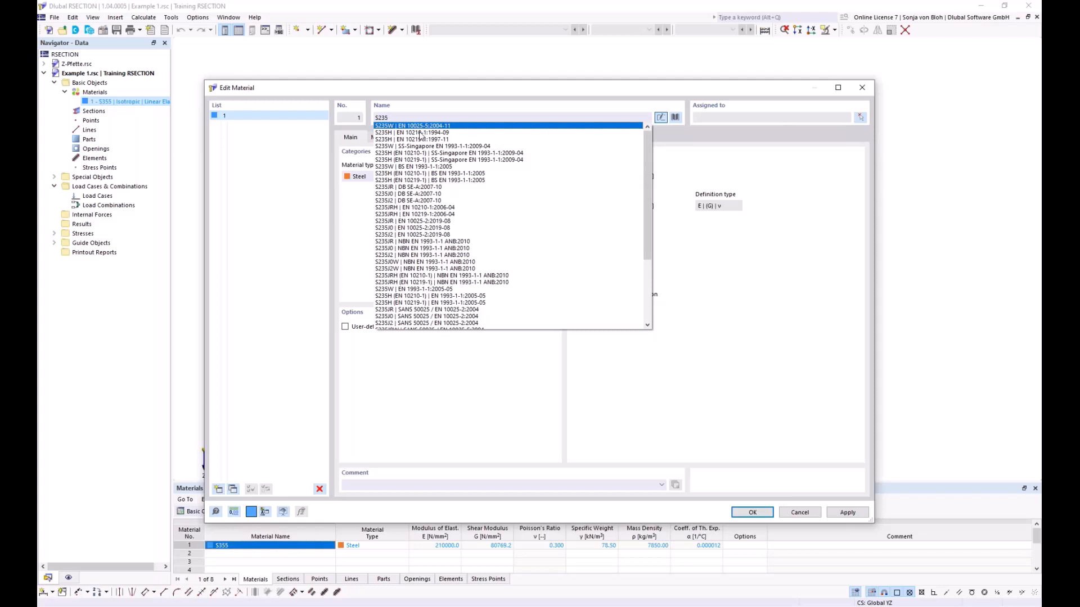
{"action": "left_click", "coordinate": [431, 91]}
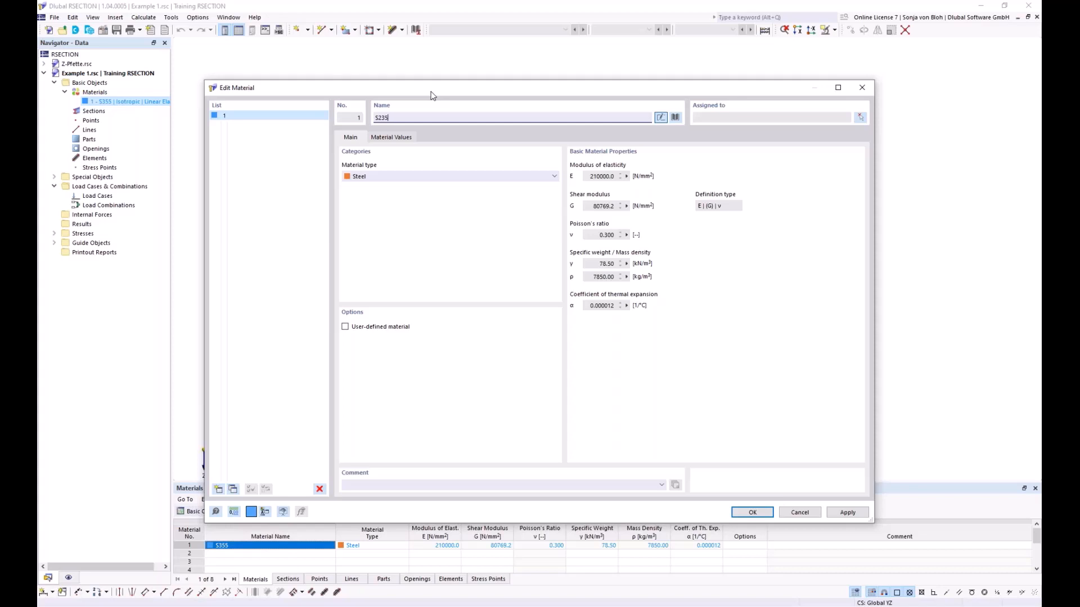
- Assign S355 from the material library, filtering by the Steel material type and searching for "S 355"
{"action": "left_click", "coordinate": [675, 118]}
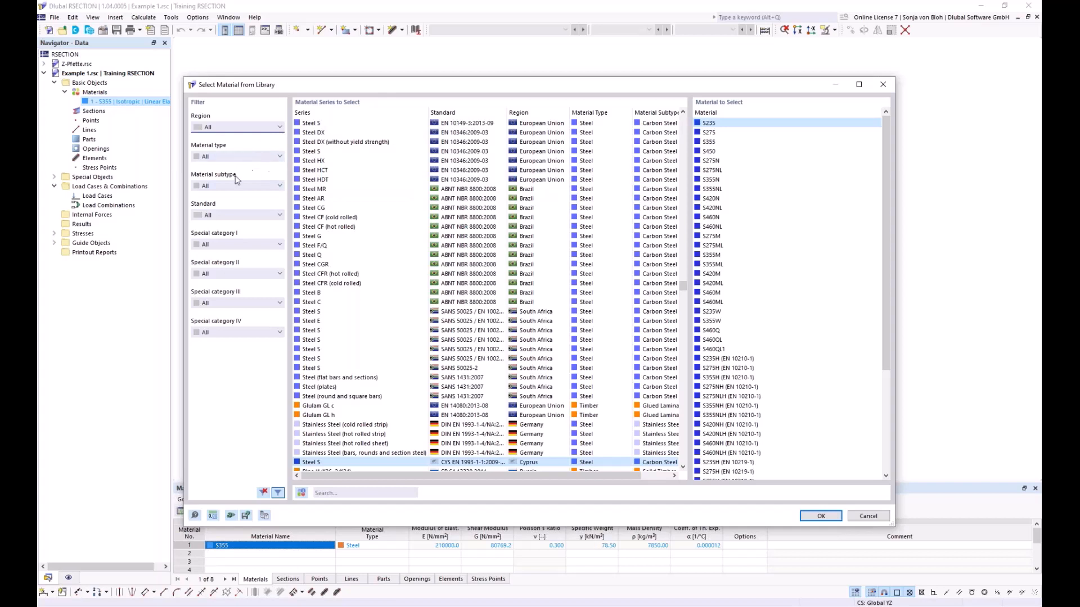
{"action": "left_click", "coordinate": [279, 158]}
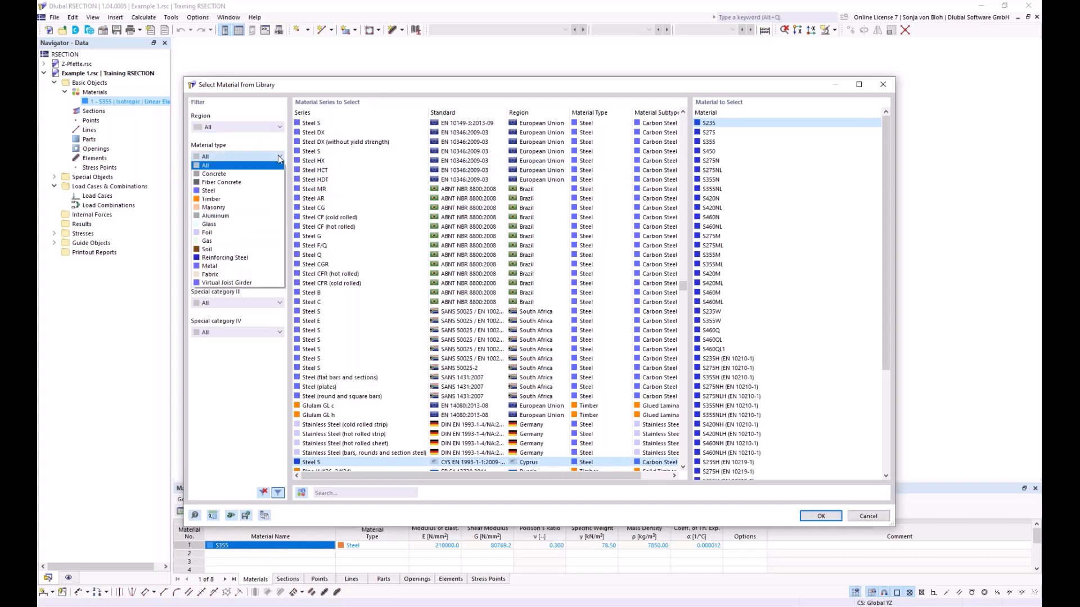
{"action": "left_click", "coordinate": [225, 192]}
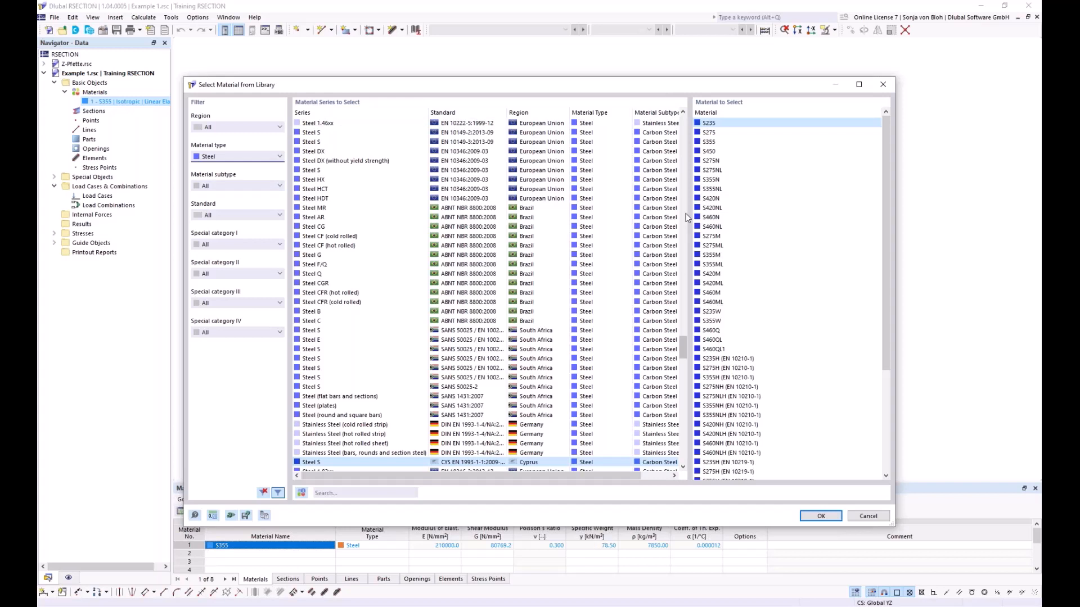
{"action": "left_click", "coordinate": [328, 493]}
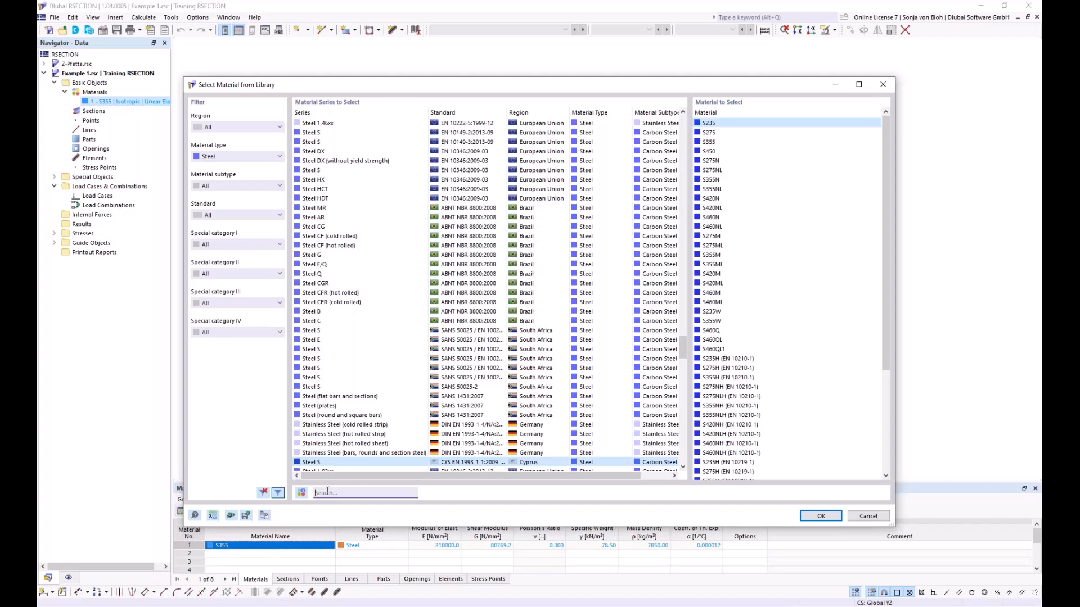
{"action": "type", "text": "s 355"}
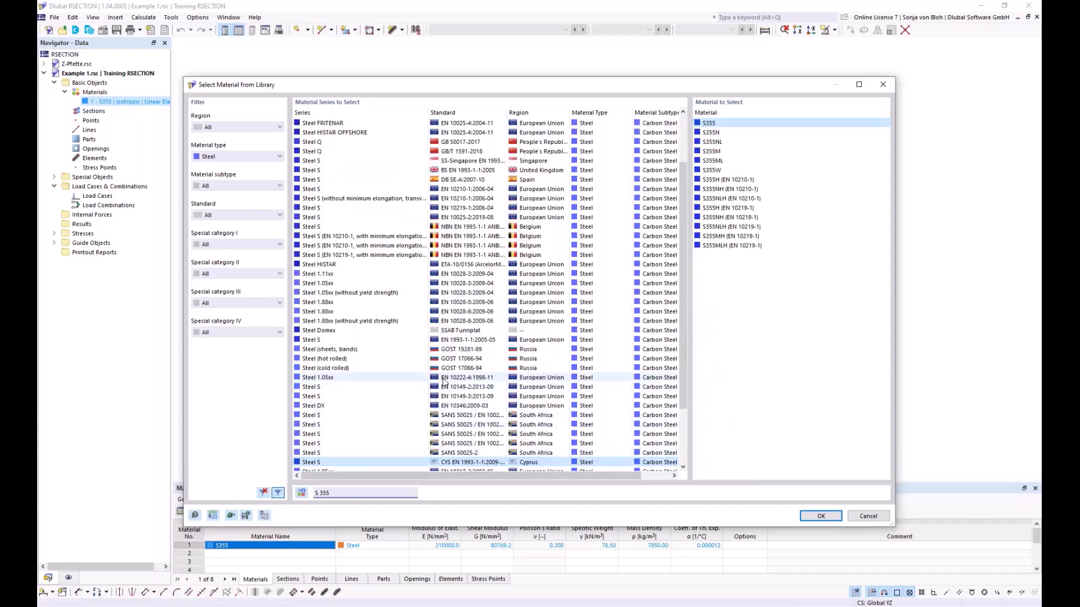
{"action": "scroll", "coordinate": [444, 381], "scroll_direction": "down", "scroll_amount": 2}
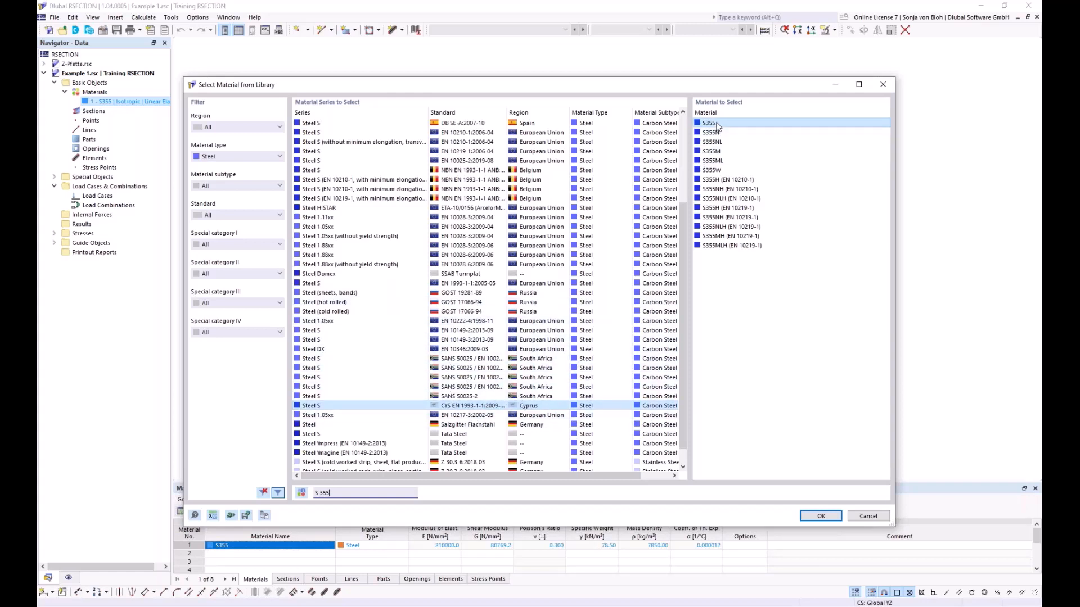
{"action": "left_click", "coordinate": [820, 515]}
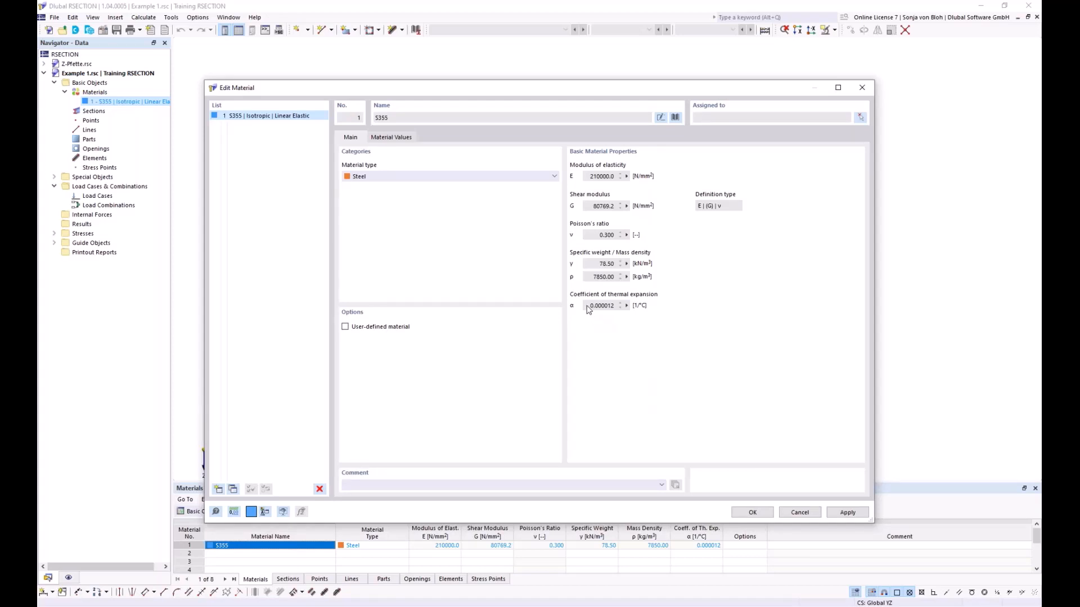
- Review the material values with the user-defined material option temporarily enabled, and accept the material with that option off
{"action": "left_click", "coordinate": [346, 327]}
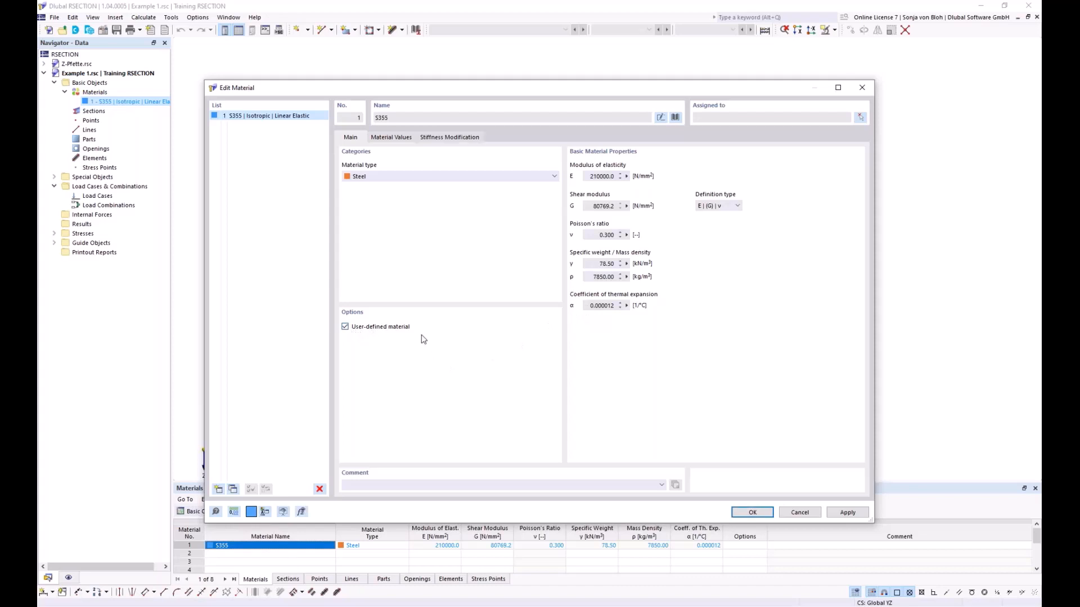
{"action": "left_click", "coordinate": [396, 138]}
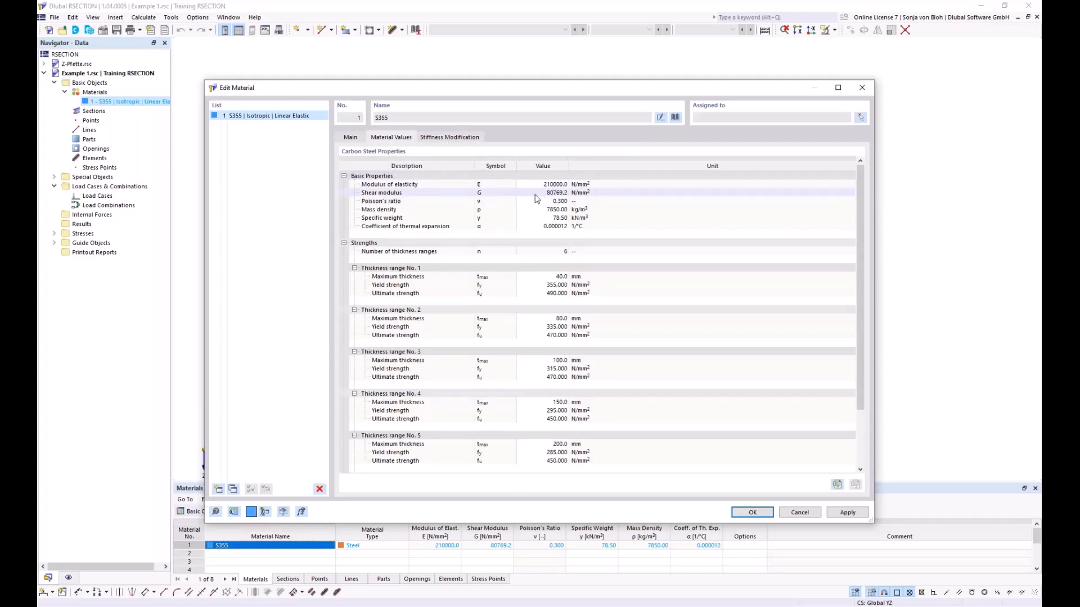
{"action": "left_click", "coordinate": [353, 138]}
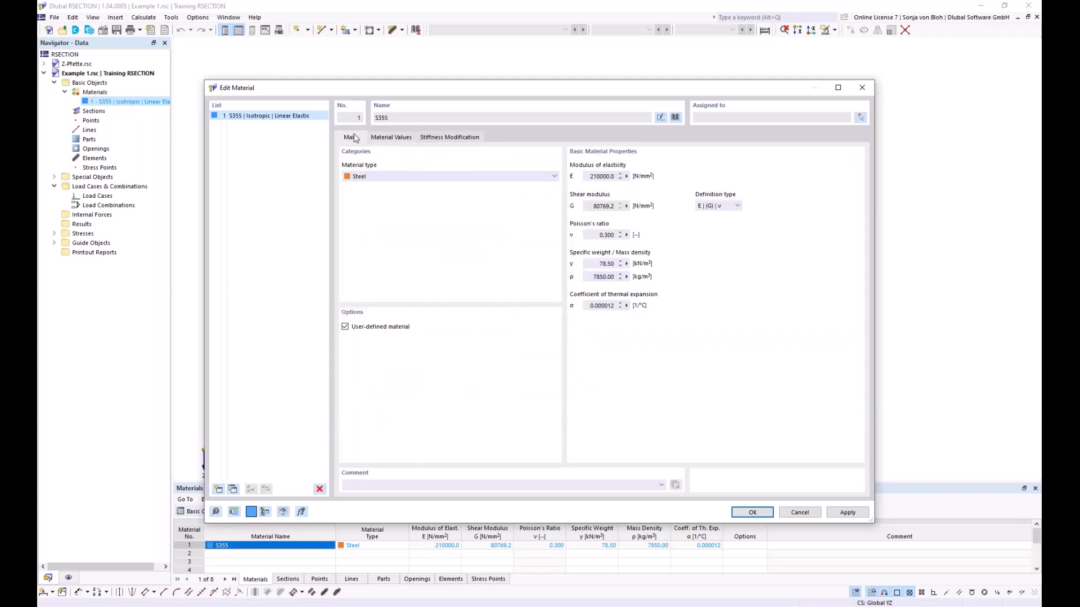
{"action": "left_click", "coordinate": [346, 327]}
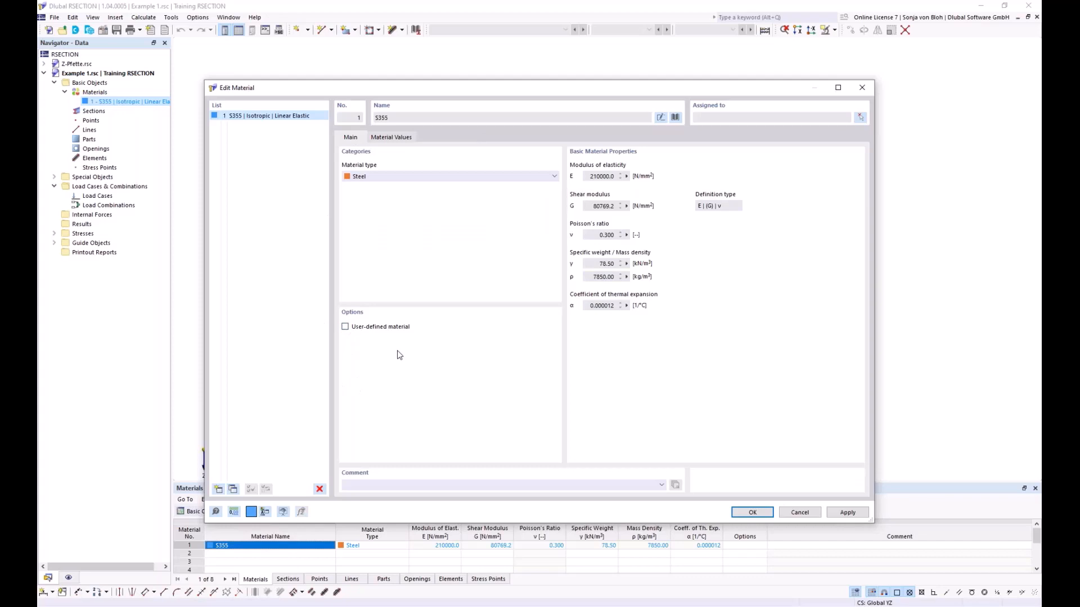
{"action": "left_click", "coordinate": [754, 512]}
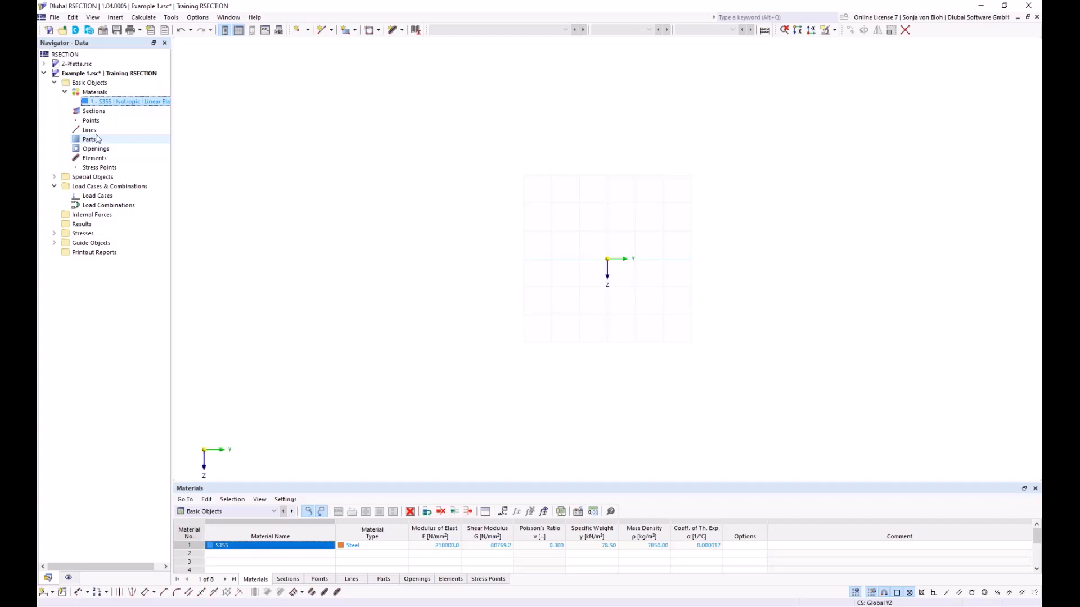
{"action": "left_click", "coordinate": [403, 30]}
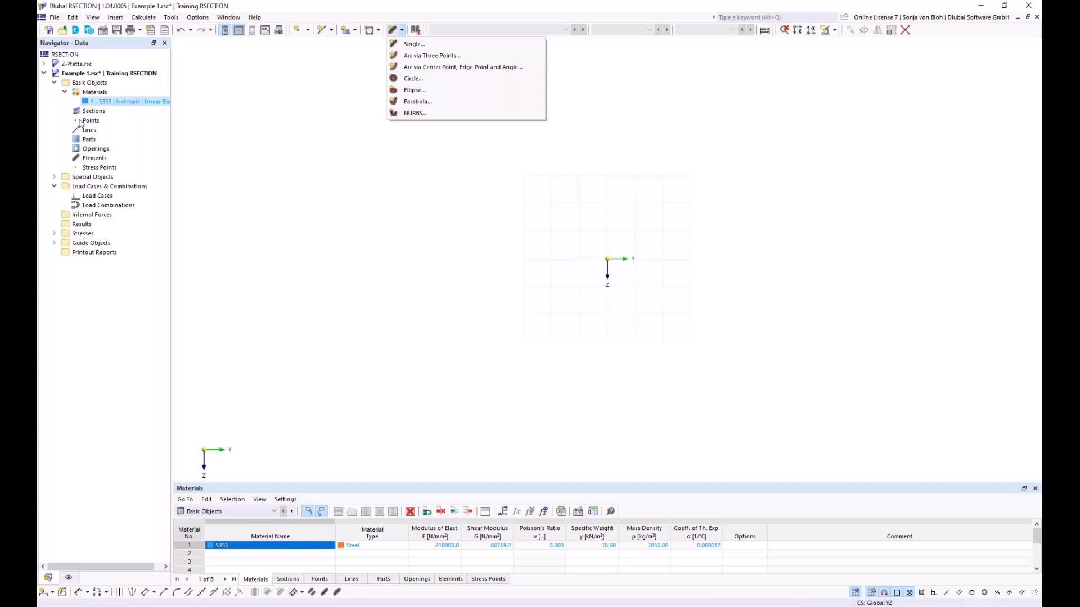
{"action": "left_click", "coordinate": [96, 158]}
{"action": "right_click", "coordinate": [100, 160]}
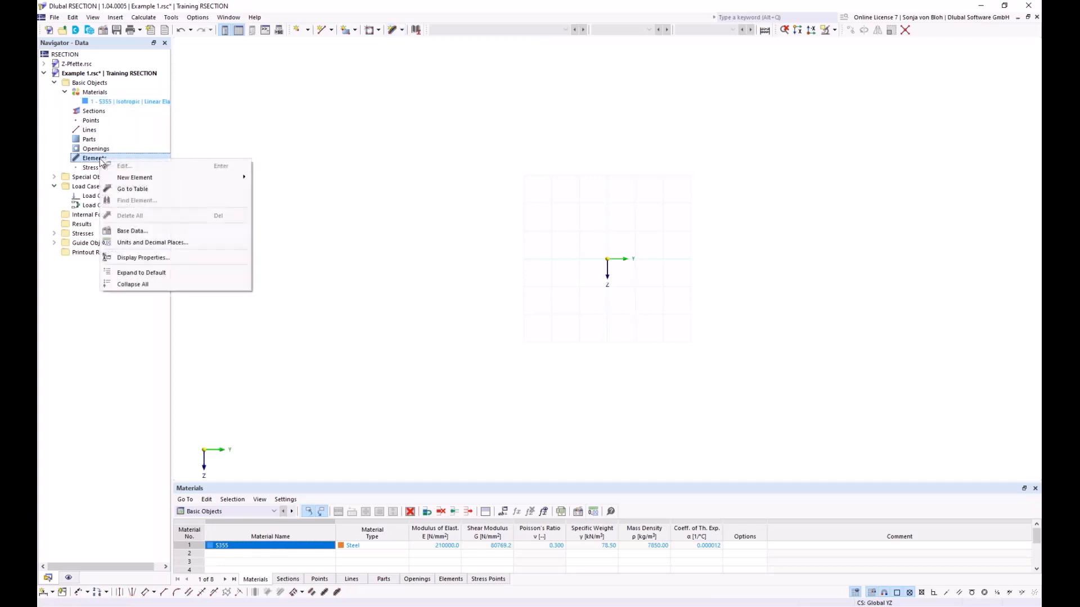
{"action": "mouse_move", "coordinate": [135, 177]}
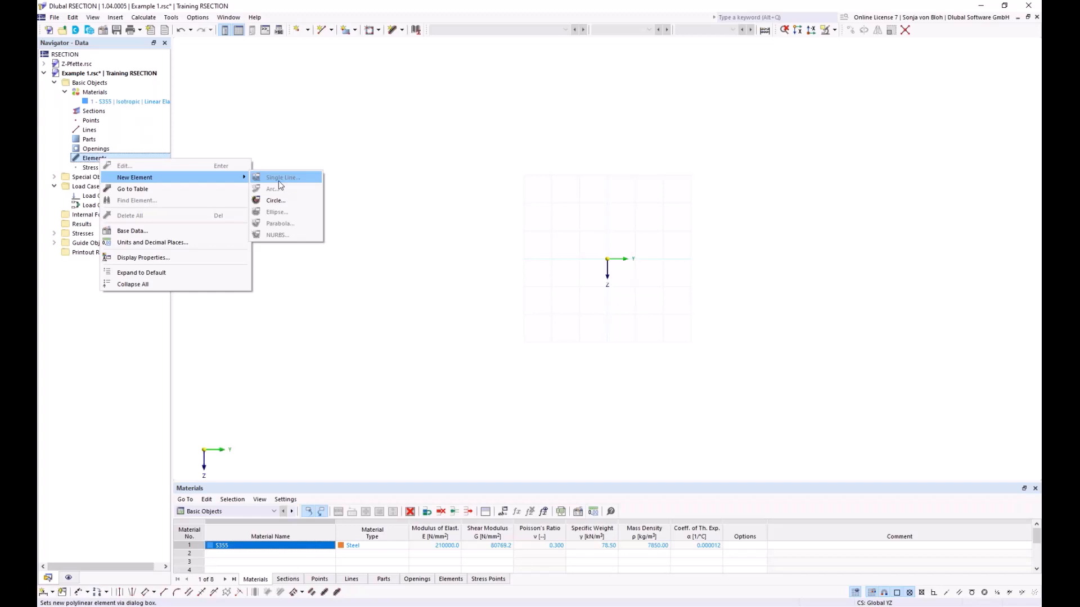
{"action": "left_click", "coordinate": [380, 175]}
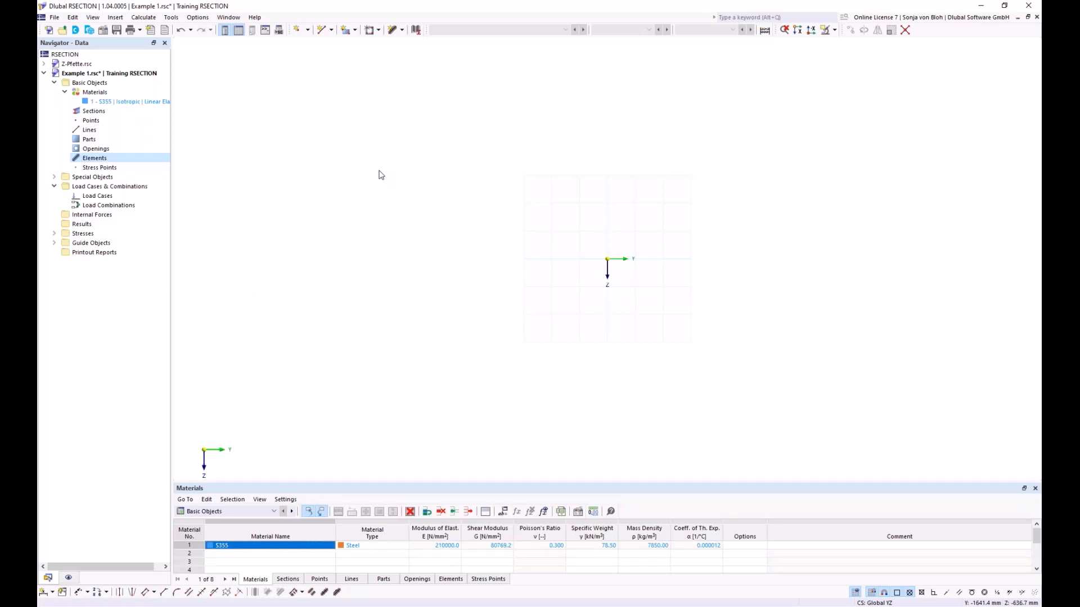
- Place a single-line element at the origin by length and direction, with an angle of 0°, length of 150 mm and thickness of 10.7 mm
{"action": "left_click", "coordinate": [402, 31]}
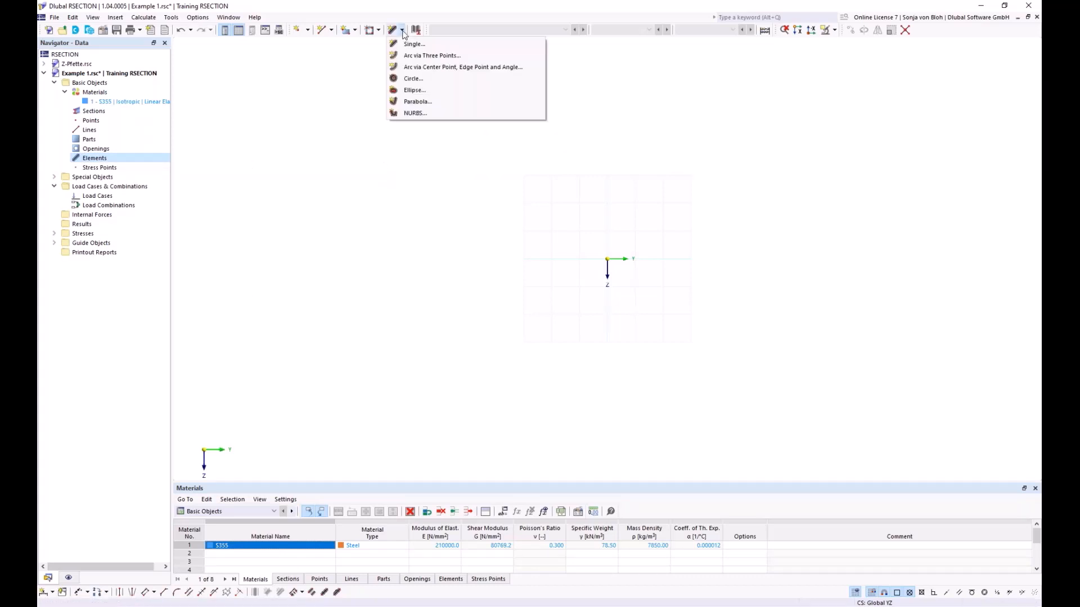
{"action": "left_click", "coordinate": [414, 44]}
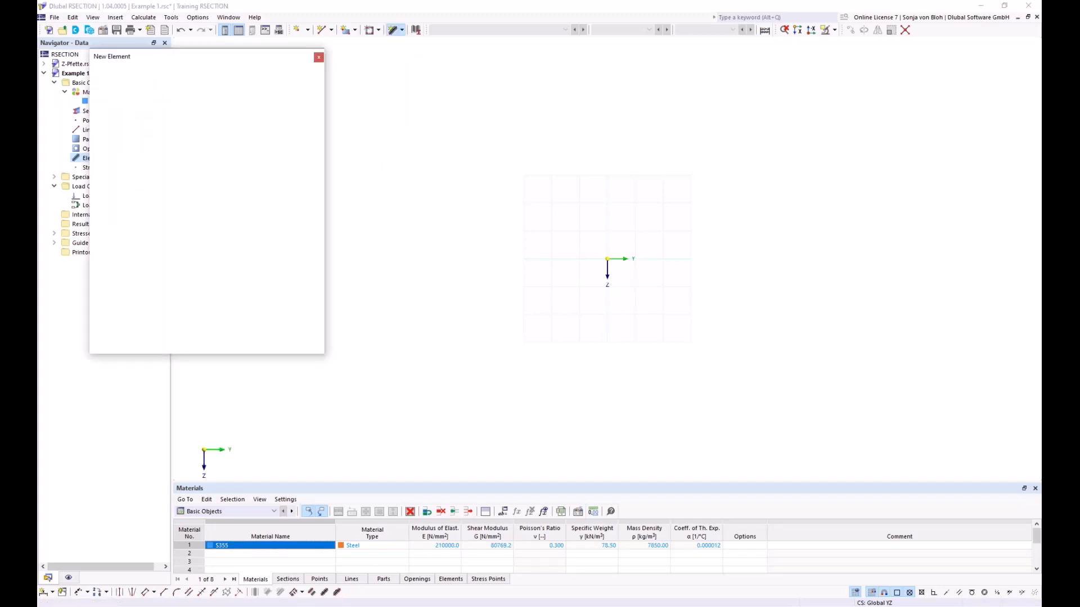
{"action": "left_click_drag", "start_coordinate": [162, 57], "coordinate": [332, 100]}
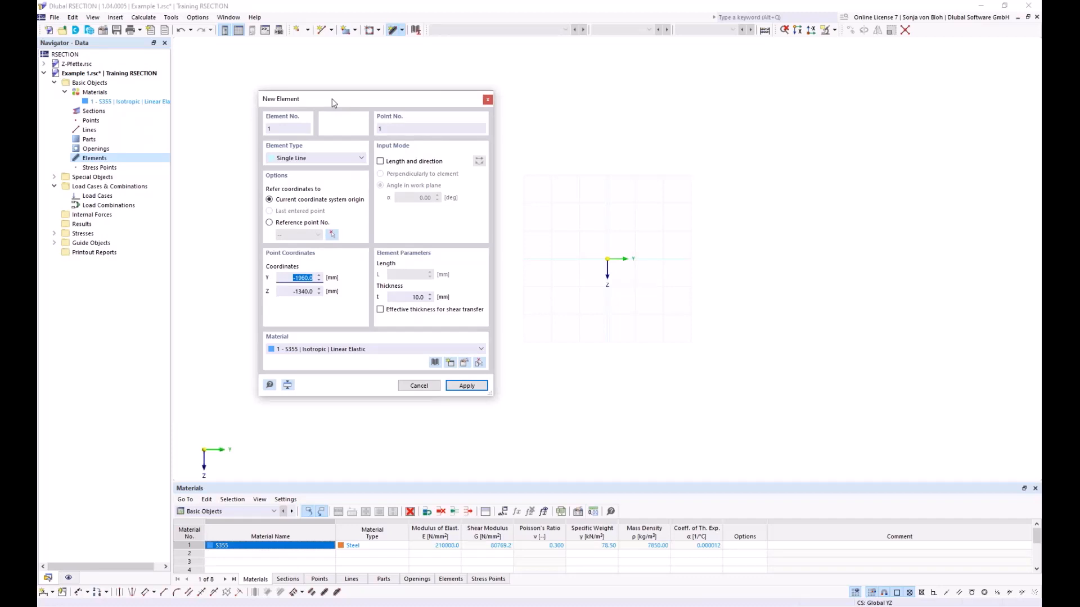
{"action": "left_click", "coordinate": [381, 161]}
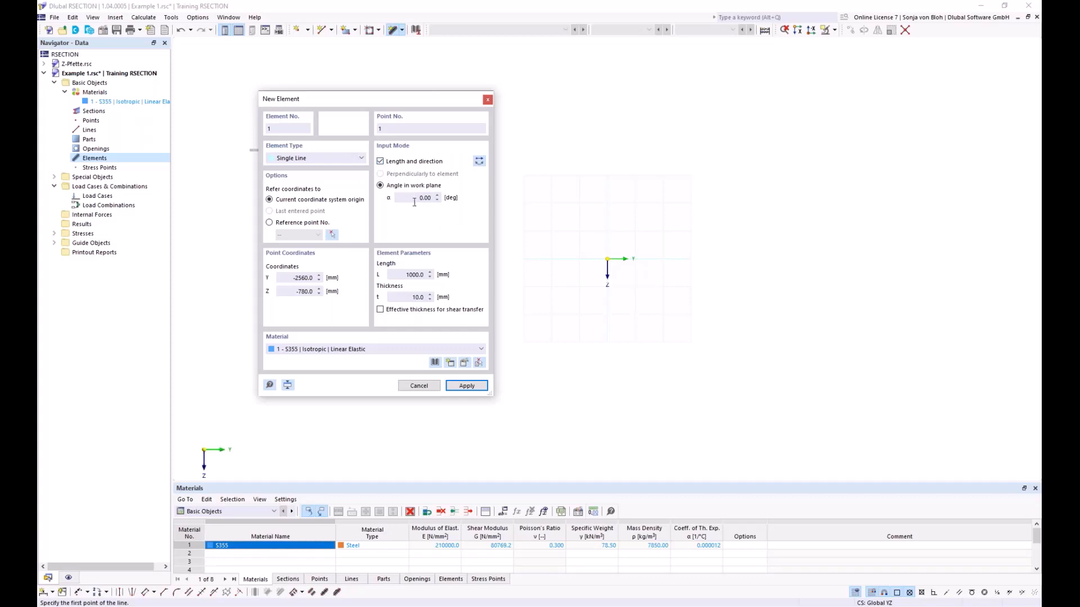
{"action": "left_click_drag", "start_coordinate": [398, 275], "coordinate": [448, 274]}
{"action": "type", "text": "150"}
{"action": "key", "text": "Tab"}
{"action": "type", "text": "10,7"}
{"action": "scroll", "coordinate": [632, 265], "scroll_direction": "up", "scroll_amount": 5}
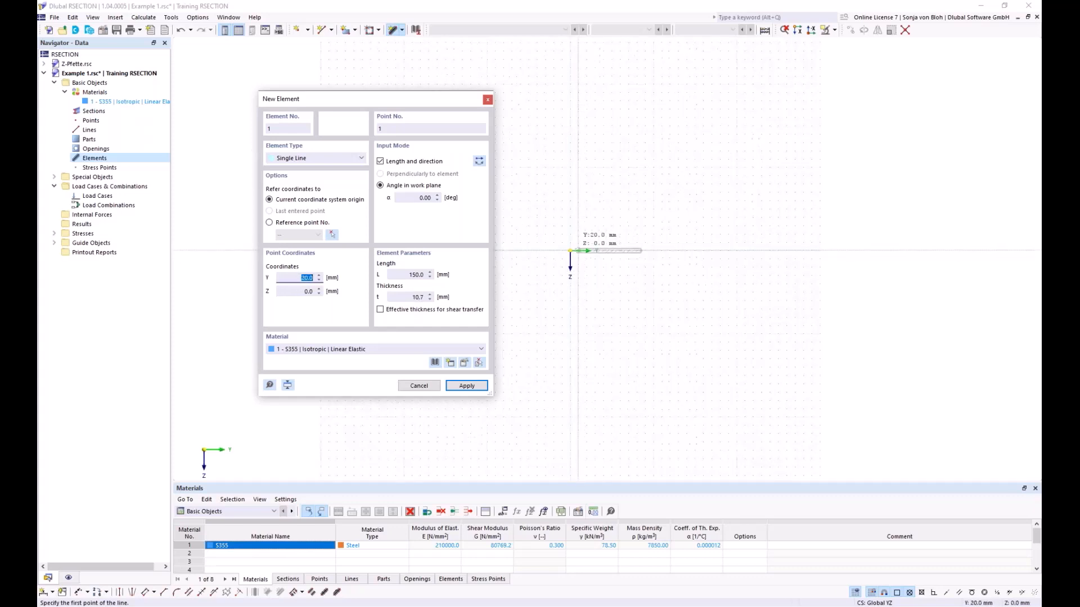
{"action": "scroll", "coordinate": [580, 252], "scroll_direction": "up", "scroll_amount": 3}
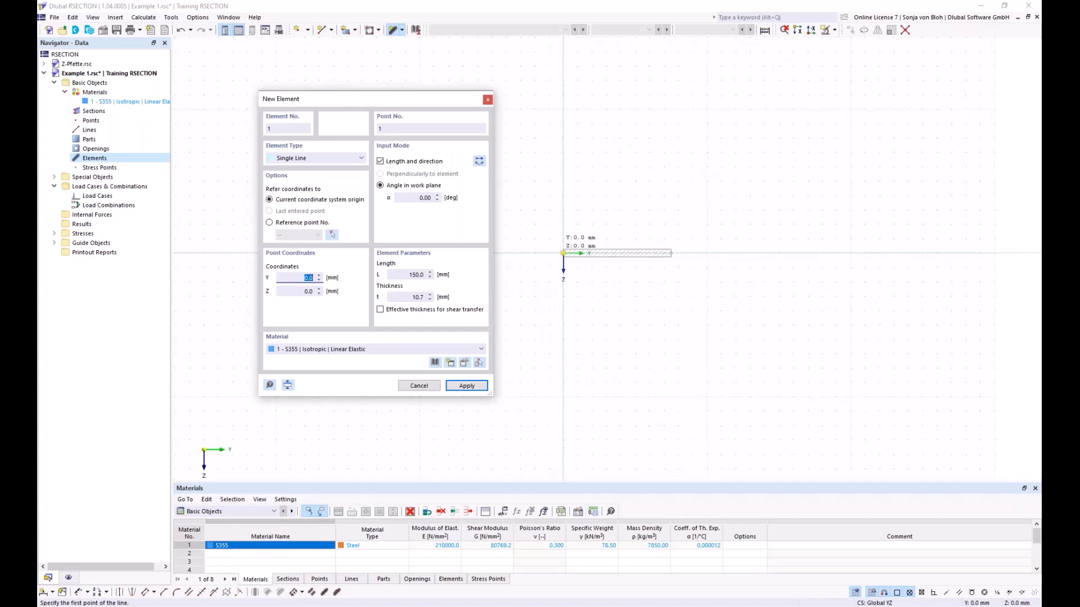
{"action": "left_click", "coordinate": [563, 253]}
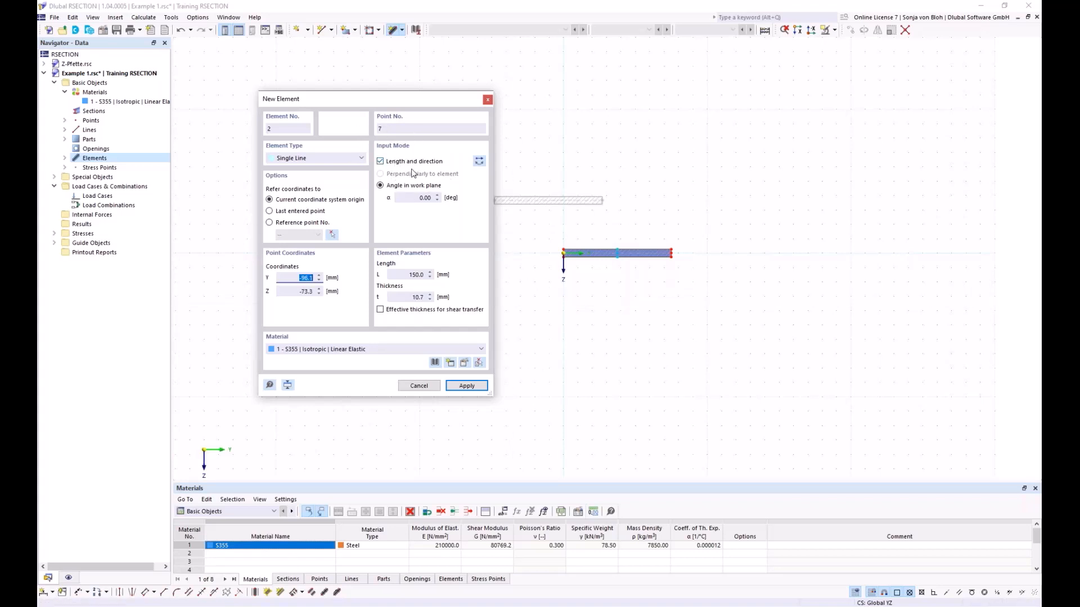
- Place a web element upward from the flange's midpoint at Y 75, Z 0, using 90° with reversed direction, length 289.3 mm and thickness 7.1 mm
{"action": "left_click", "coordinate": [419, 197]}
{"action": "type", "text": "90"}
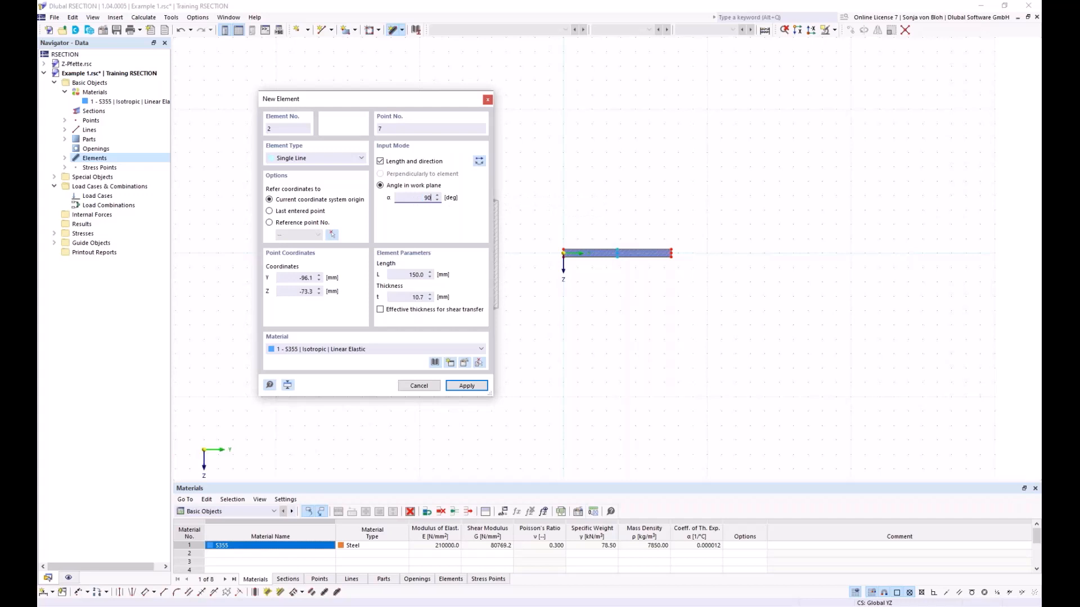
{"action": "left_click", "coordinate": [479, 161]}
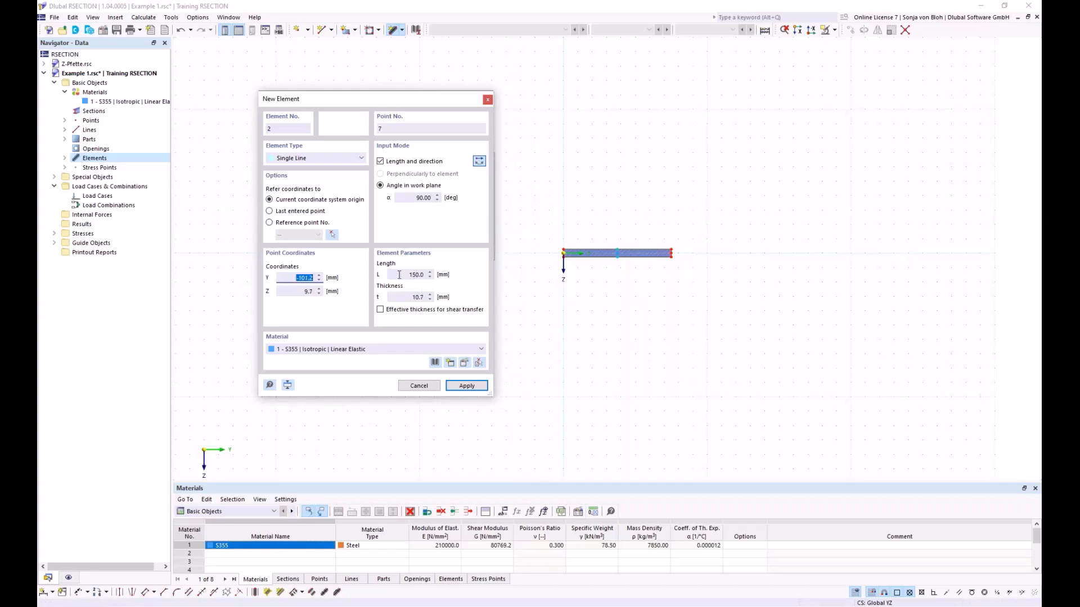
{"action": "left_click_drag", "start_coordinate": [409, 275], "coordinate": [452, 276]}
{"action": "type", "text": "285"}
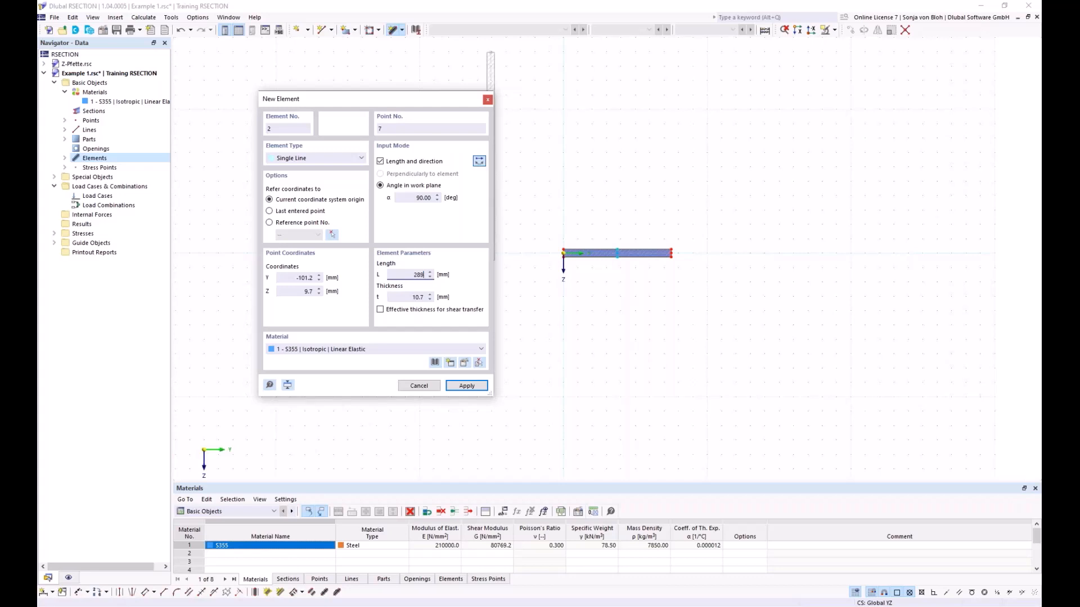
{"action": "type", "text": ",3"}
{"action": "left_click_drag", "start_coordinate": [401, 299], "coordinate": [437, 301]}
{"action": "type", "text": "7,"}
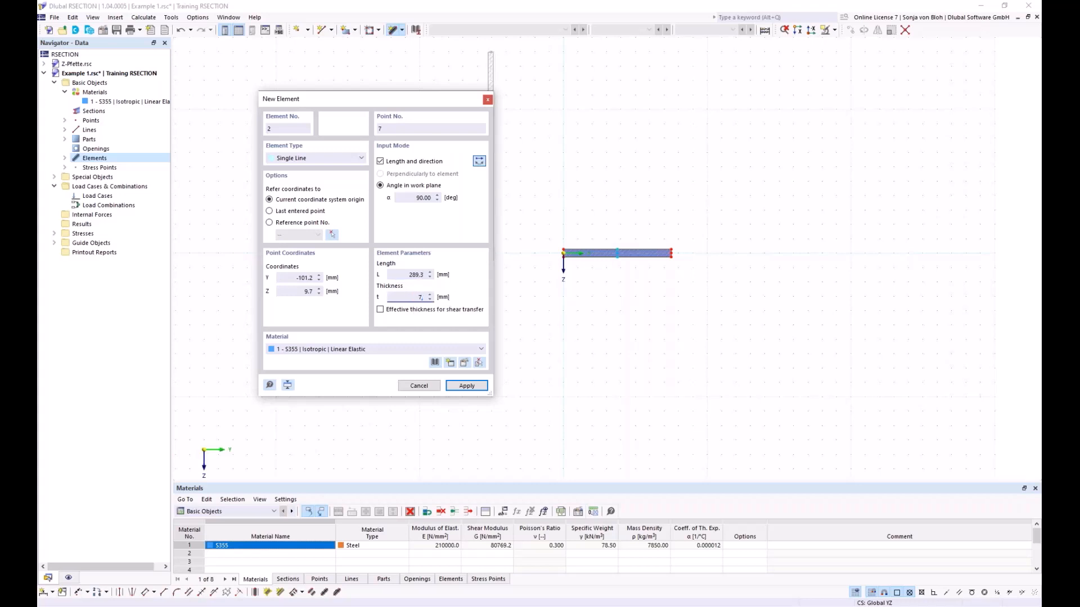
{"action": "type", "text": "1"}
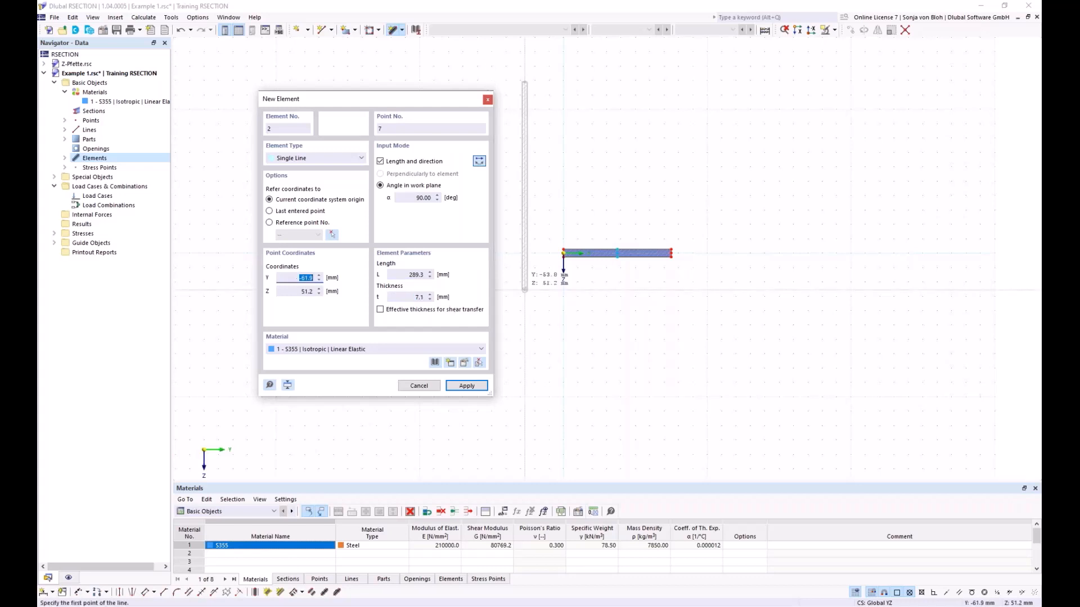
{"action": "scroll", "coordinate": [624, 213], "scroll_direction": "up", "scroll_amount": 3}
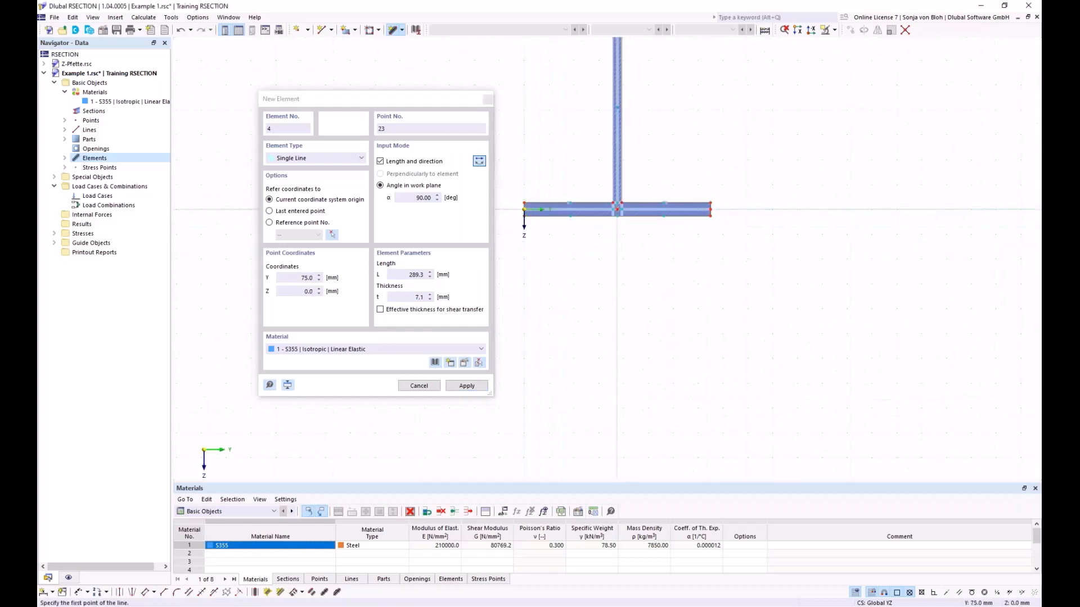
- Place the left half of the upper flange from the web's upper end, reversed direction, angle 0°, length 75 mm and thickness 10.7 mm
{"action": "left_click", "coordinate": [617, 209]}
{"action": "scroll", "coordinate": [652, 357], "scroll_direction": "down", "scroll_amount": 3}
{"action": "middle_click_drag", "start_coordinate": [651, 338], "coordinate": [645, 411]}
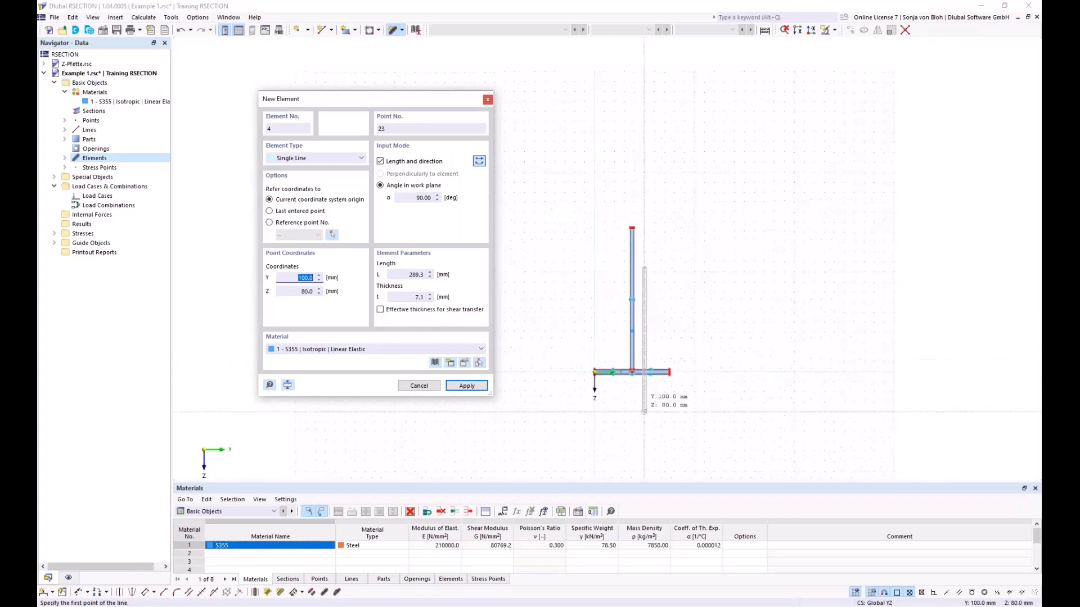
{"action": "scroll", "coordinate": [650, 302], "scroll_direction": "up", "scroll_amount": 2}
{"action": "middle_click_drag", "start_coordinate": [657, 330], "coordinate": [665, 308]}
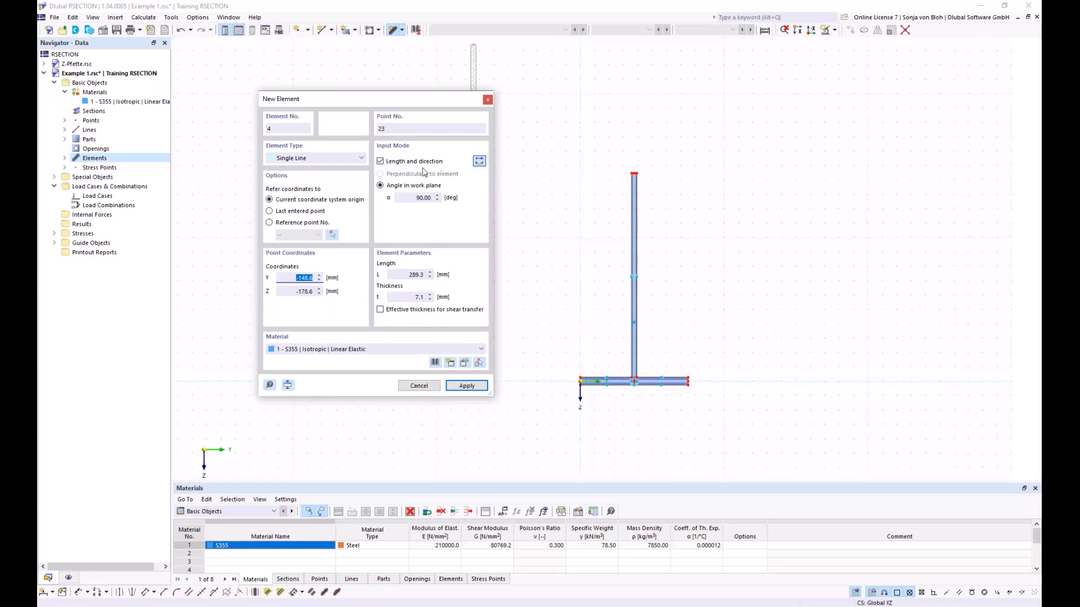
{"action": "left_click", "coordinate": [423, 198]}
{"action": "type", "text": "0"}
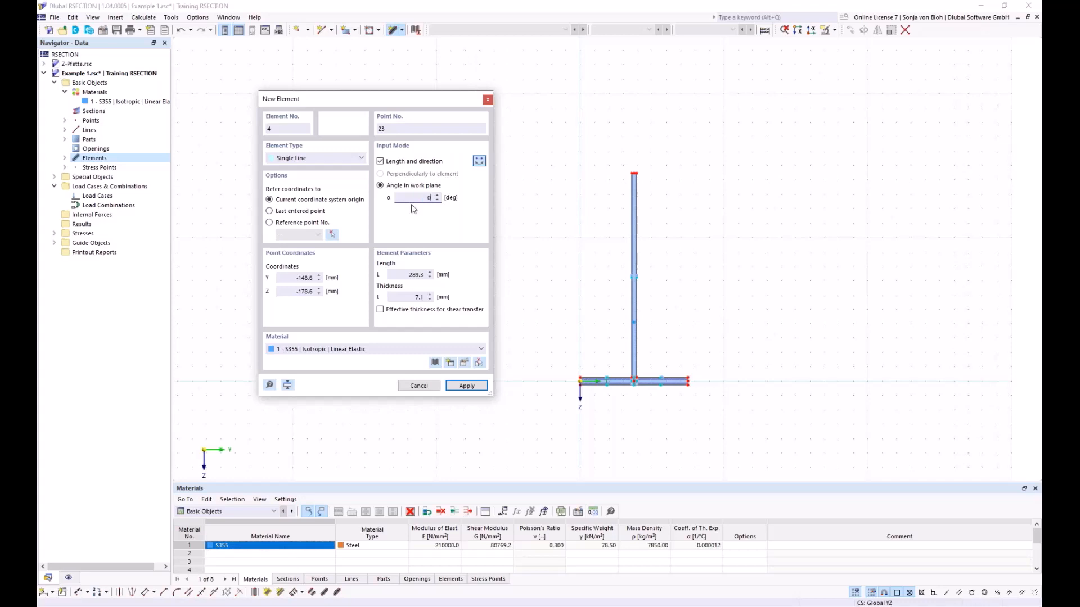
{"action": "left_click", "coordinate": [416, 275]}
{"action": "type", "text": "75"}
{"action": "key", "text": "Tab"}
{"action": "type", "text": "10"}
{"action": "type", "text": ",7"}
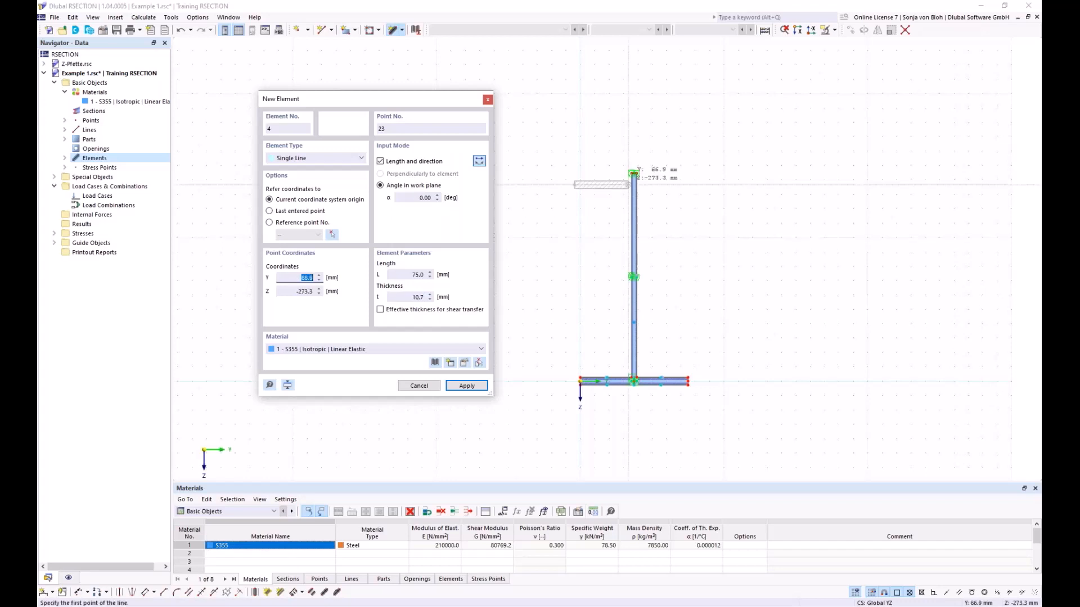
{"action": "scroll", "coordinate": [653, 158], "scroll_direction": "up", "scroll_amount": 4}
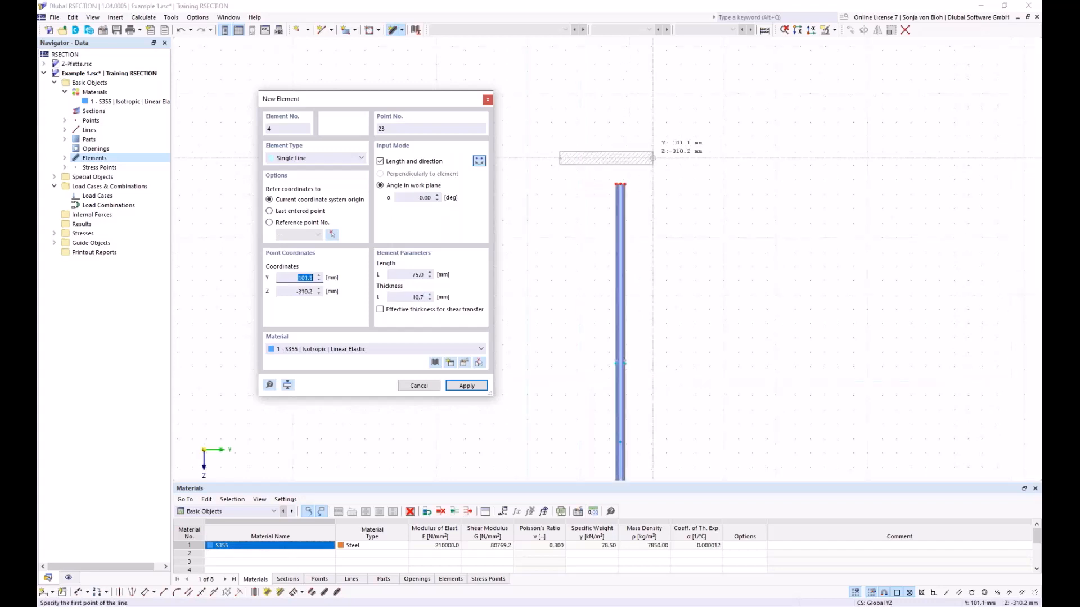
{"action": "left_click", "coordinate": [614, 189]}
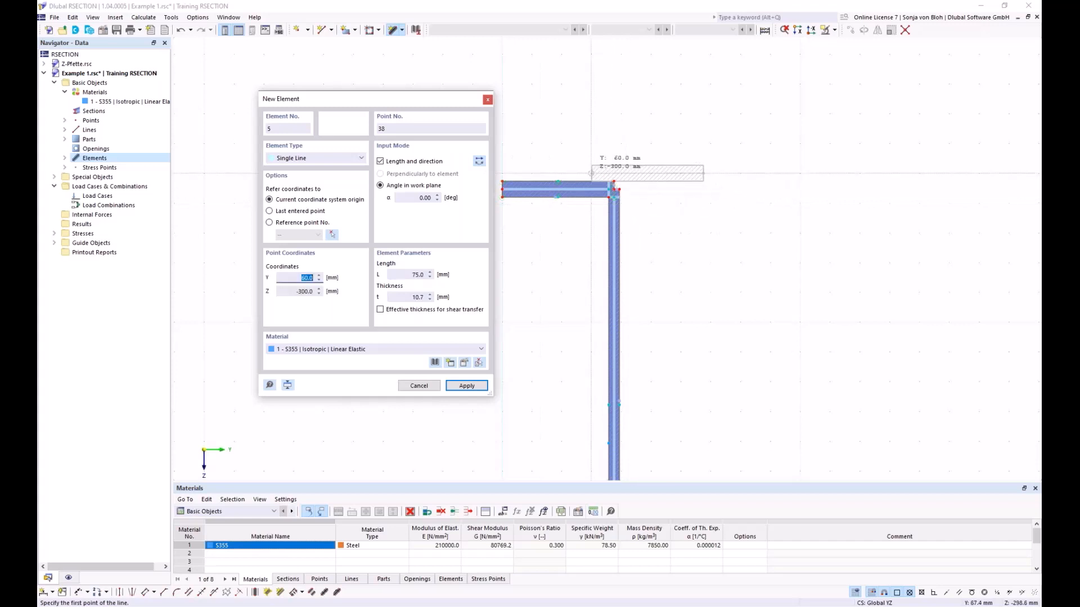
- Place the flange's other 75 mm half from the same web end with the direction not reversed, and finish placing elements
{"action": "scroll", "coordinate": [630, 195], "scroll_direction": "up", "scroll_amount": 3}
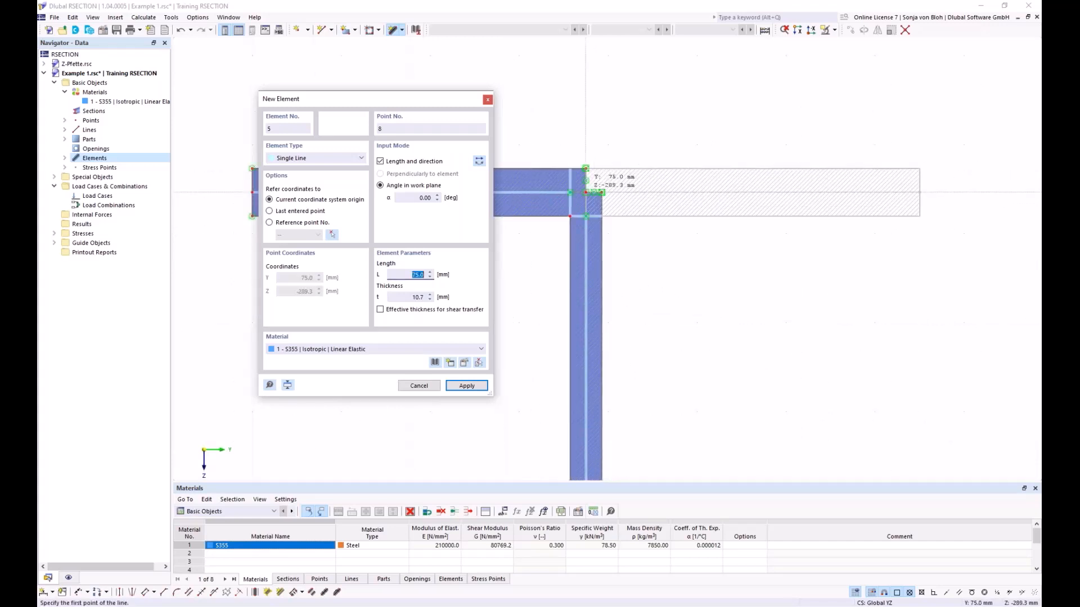
{"action": "left_click", "coordinate": [587, 192]}
{"action": "scroll", "coordinate": [579, 194], "scroll_direction": "down", "scroll_amount": 3}
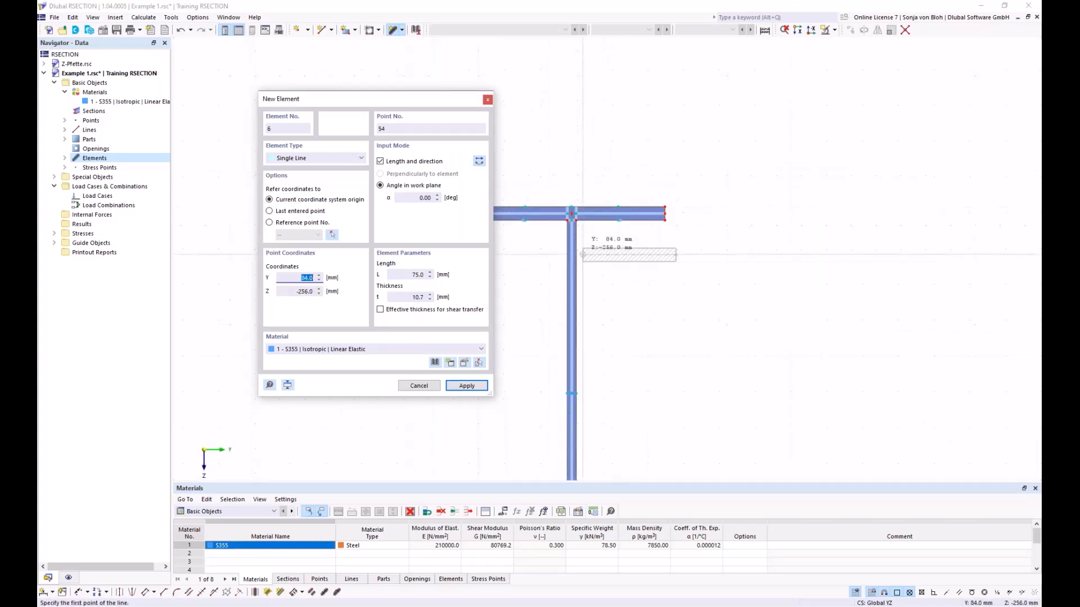
{"action": "scroll", "coordinate": [683, 192], "scroll_direction": "down", "scroll_amount": 3}
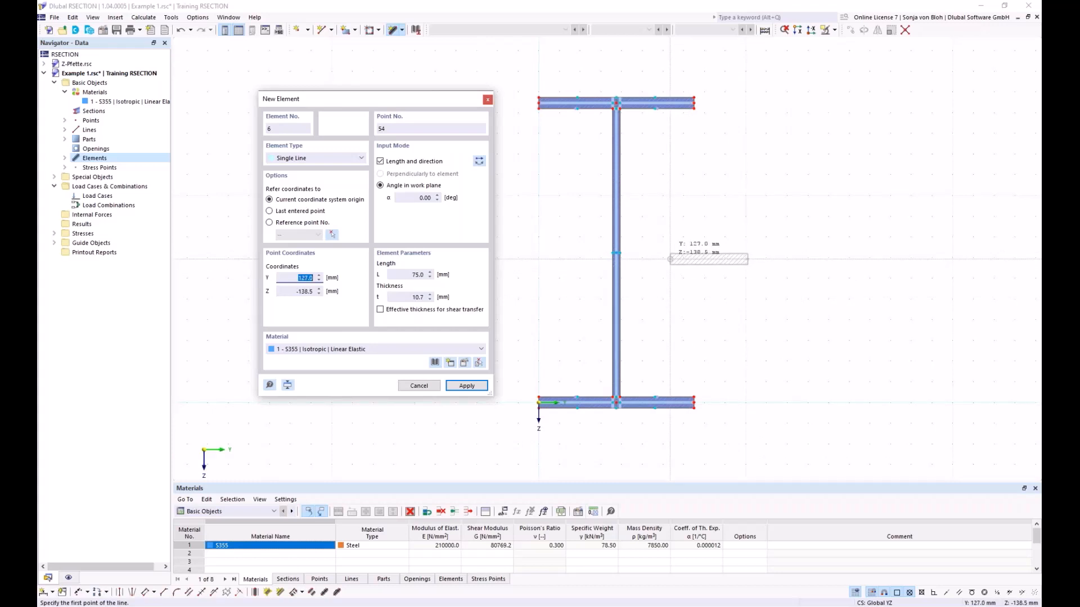
{"action": "key", "text": "Escape"}
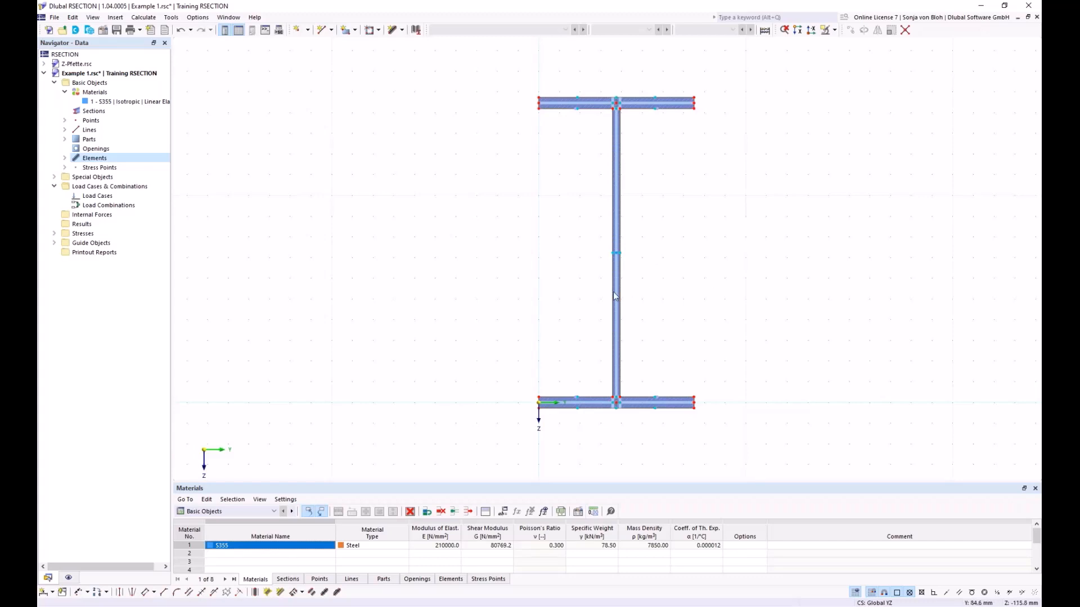
- Create a round corner with a 15 mm radius between the upper flange's underside and the web's left face
{"action": "left_click", "coordinate": [177, 593]}
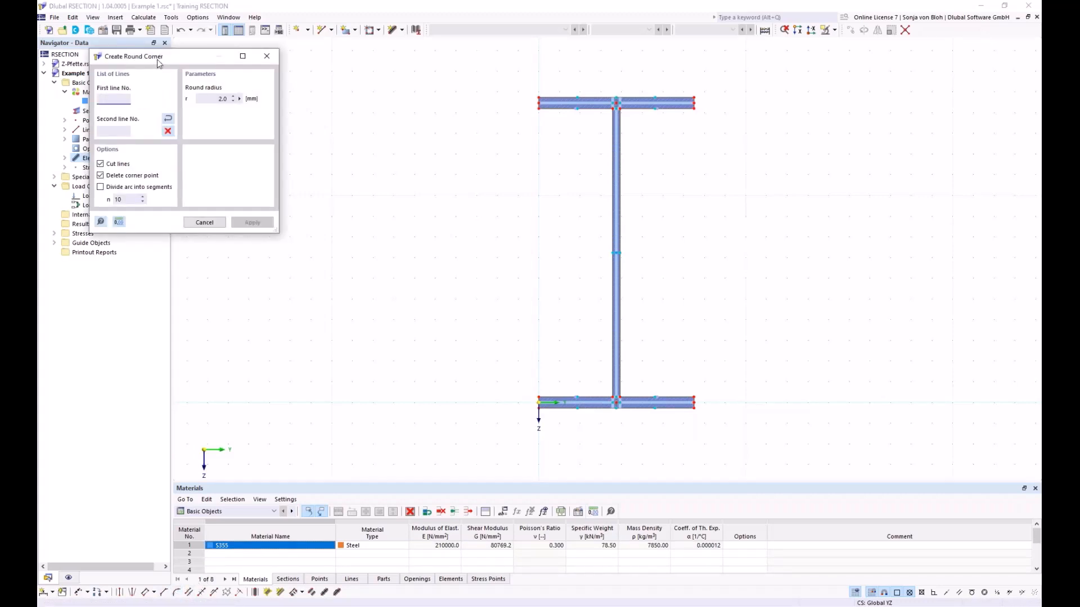
{"action": "left_click_drag", "start_coordinate": [157, 59], "coordinate": [300, 91]}
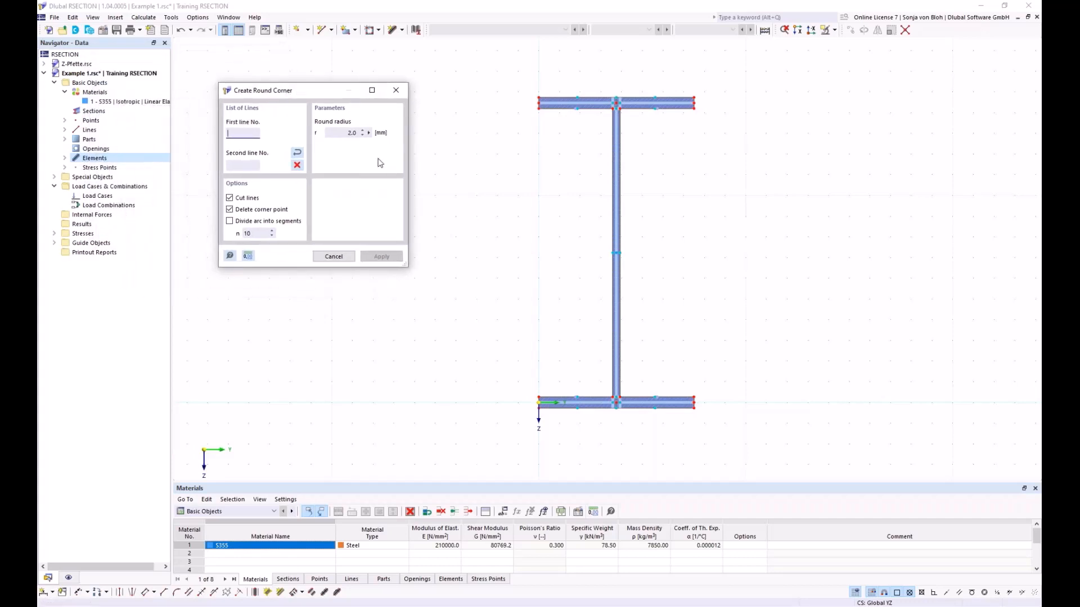
{"action": "left_click", "coordinate": [353, 132]}
{"action": "type", "text": "15"}
{"action": "scroll", "coordinate": [423, 97], "scroll_direction": "up", "scroll_amount": 2}
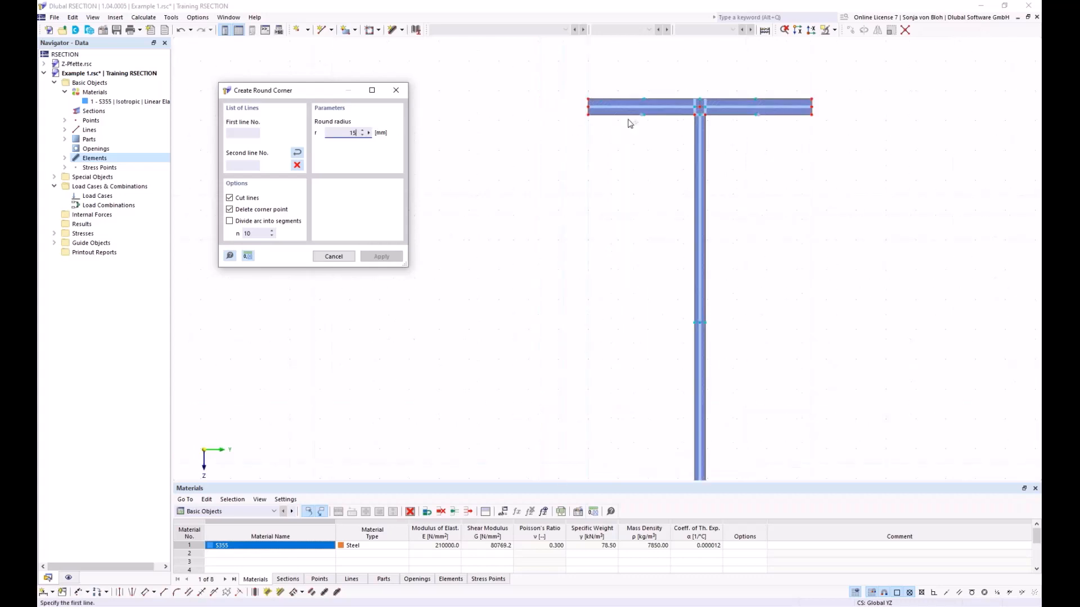
{"action": "middle_click_drag", "start_coordinate": [613, 166], "coordinate": [535, 269]}
{"action": "scroll", "coordinate": [588, 237], "scroll_direction": "up", "scroll_amount": 1}
{"action": "scroll", "coordinate": [589, 241], "scroll_direction": "up", "scroll_amount": 1}
{"action": "left_click", "coordinate": [601, 195]}
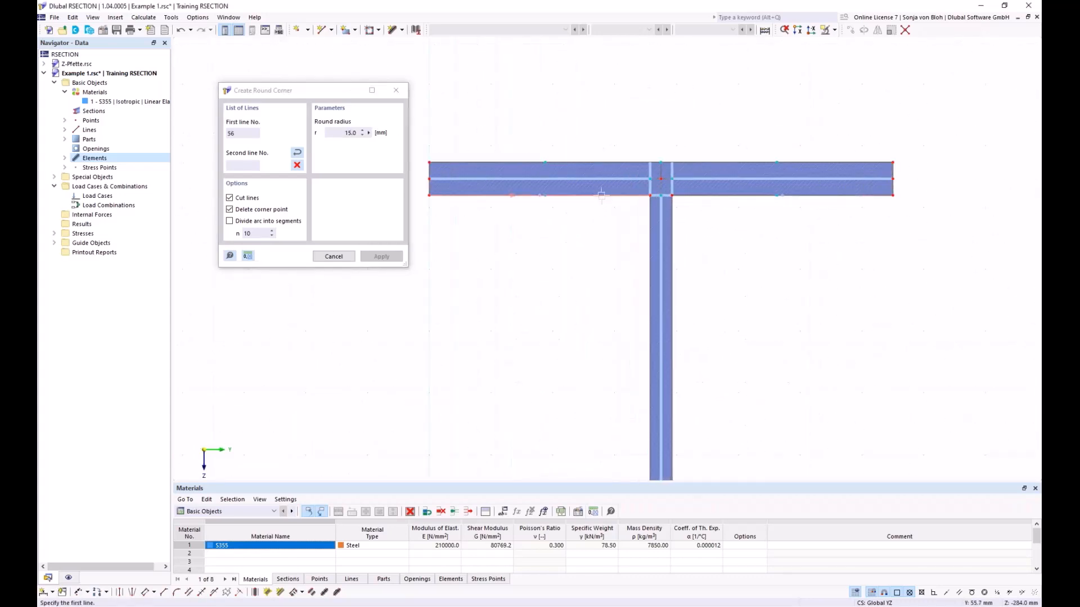
{"action": "left_click", "coordinate": [649, 236]}
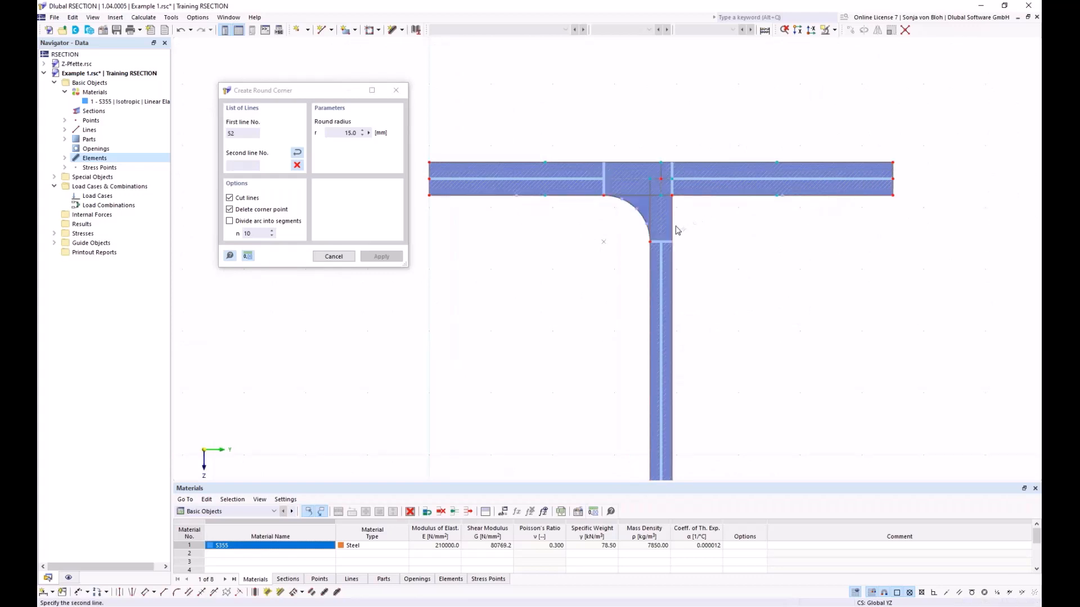
- Create the matching 15 mm round corner between the upper flange's underside and the web's right face
{"action": "left_click", "coordinate": [673, 229]}
{"action": "scroll", "coordinate": [606, 211], "scroll_direction": "down", "scroll_amount": 3}
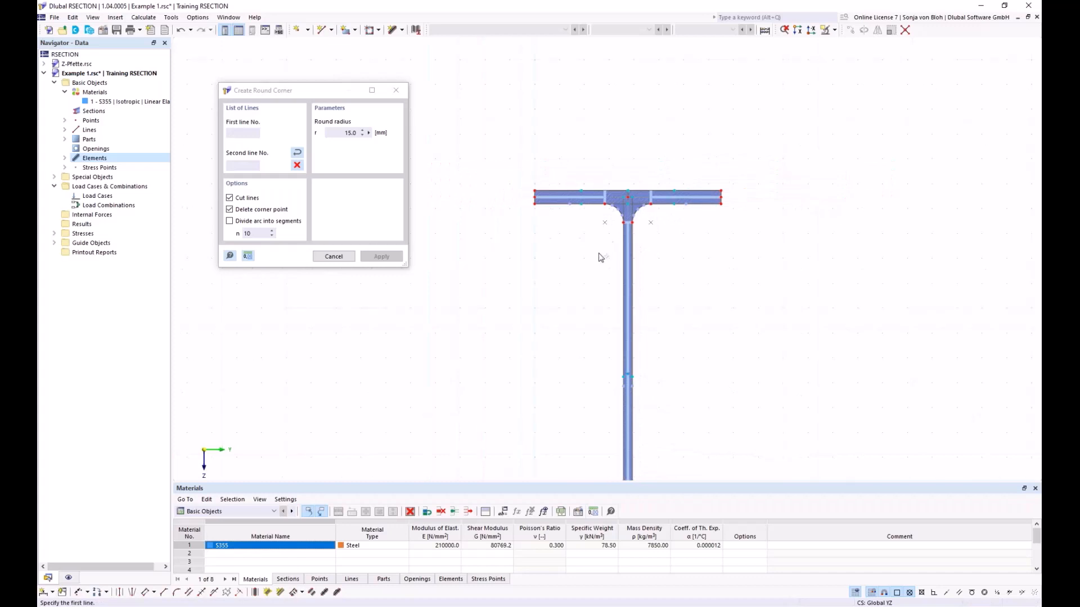
{"action": "scroll", "coordinate": [600, 258], "scroll_direction": "down", "scroll_amount": 4}
{"action": "middle_click_drag", "start_coordinate": [566, 325], "coordinate": [548, 206]}
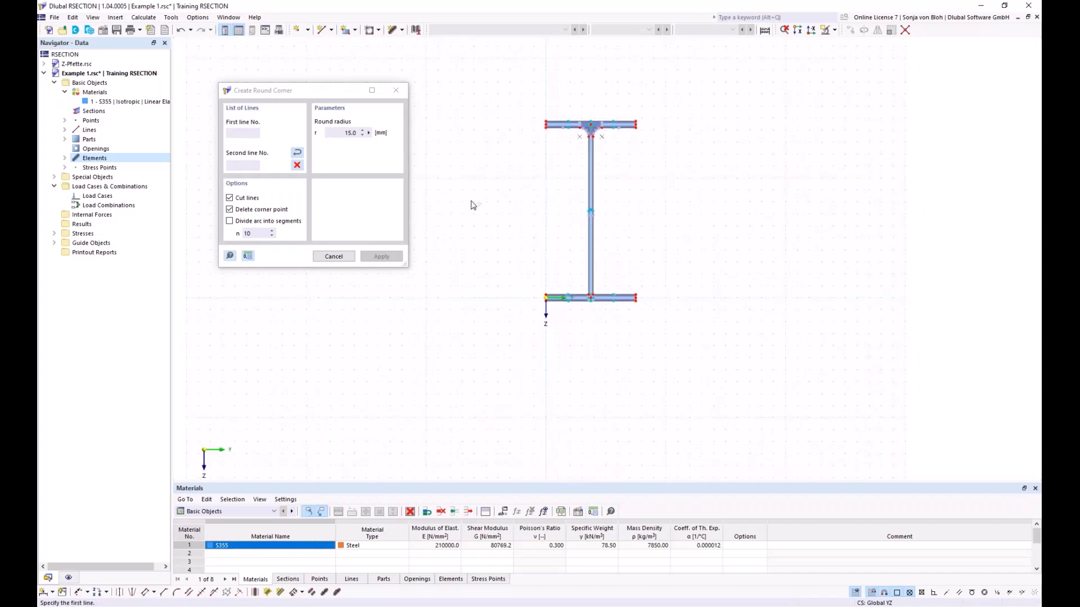
{"action": "key", "text": "Escape"}
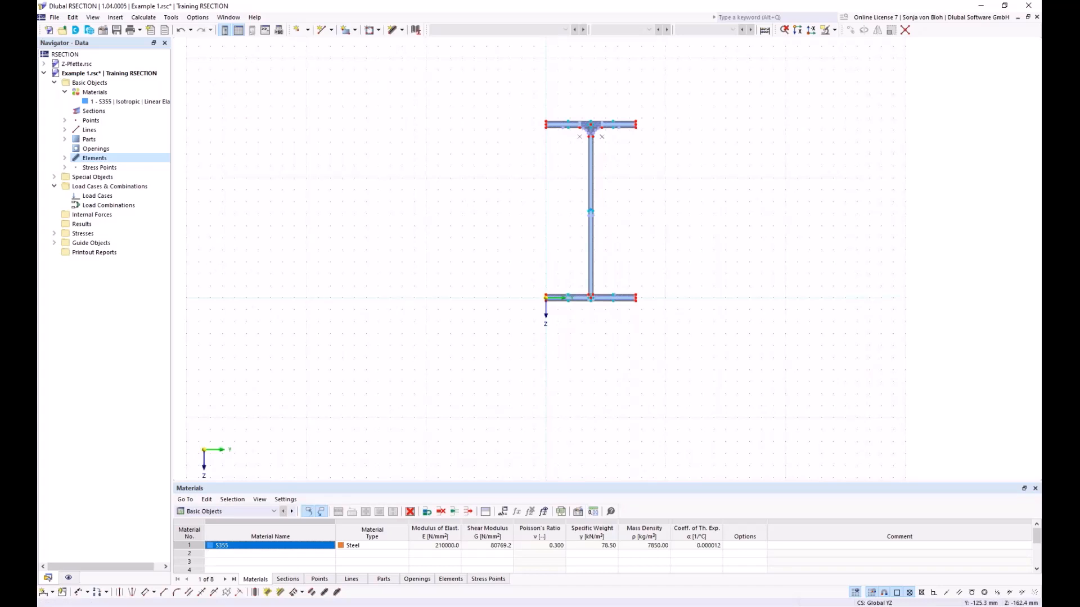
- Configure an angled corner of type Edge and Angle with L1 of 6*sqrt(2) mm and an angle of 45°
{"action": "middle_click_drag", "start_coordinate": [485, 190], "coordinate": [453, 243]}
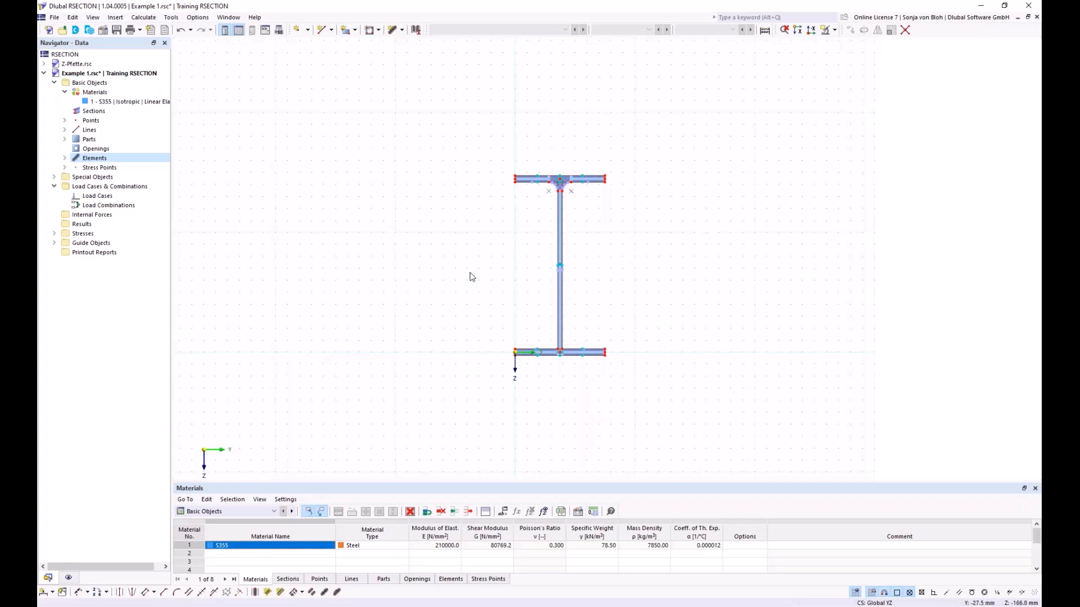
{"action": "scroll", "coordinate": [411, 335], "scroll_direction": "down", "scroll_amount": 1}
{"action": "left_click", "coordinate": [163, 593]}
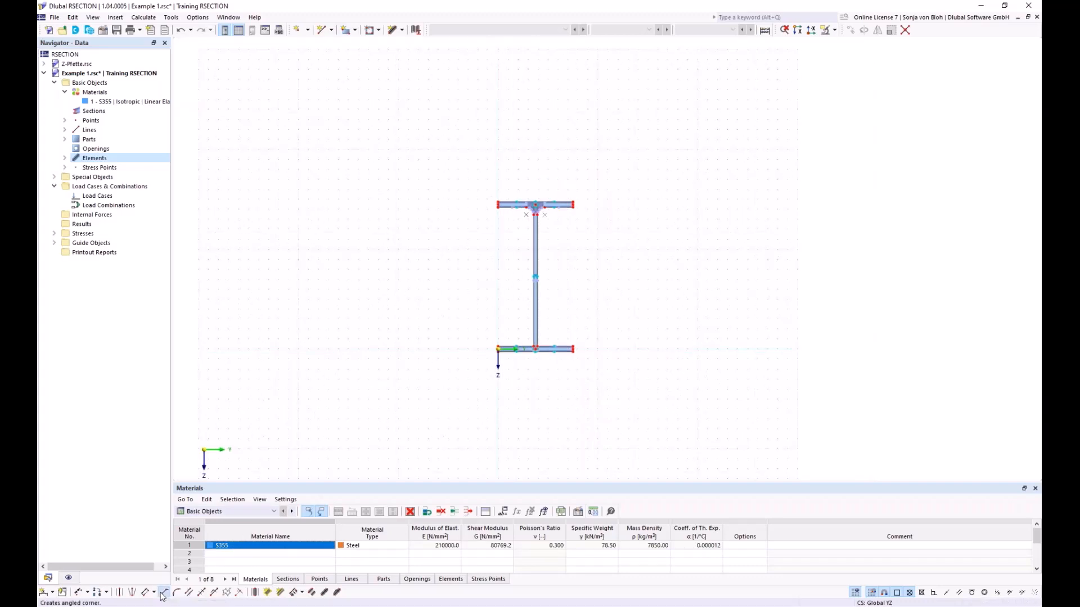
{"action": "left_click_drag", "start_coordinate": [165, 62], "coordinate": [273, 106]}
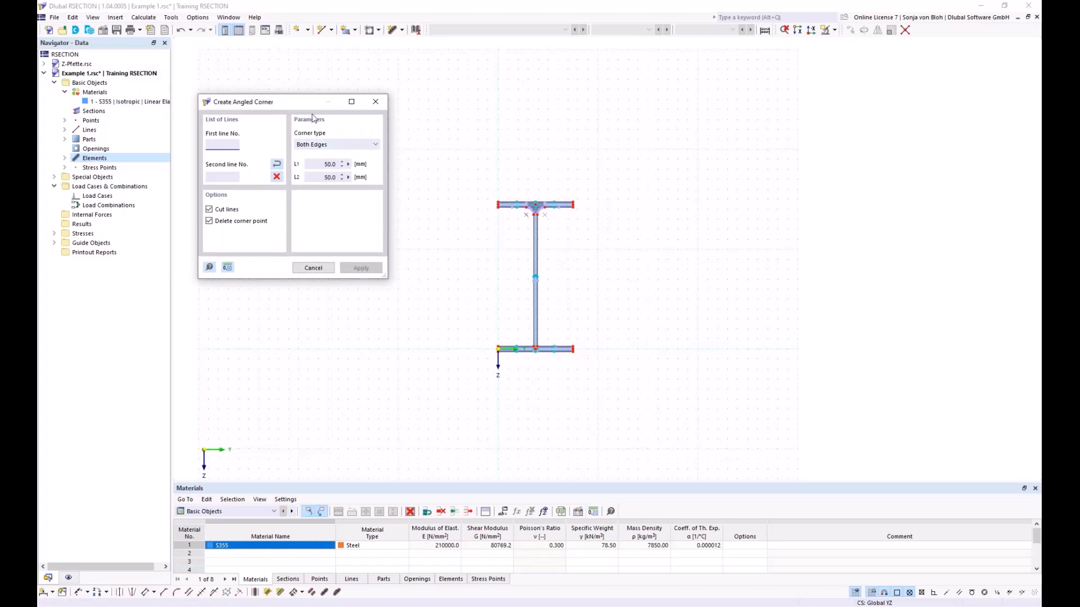
{"action": "left_click", "coordinate": [374, 145]}
{"action": "left_click", "coordinate": [363, 127]}
{"action": "left_click", "coordinate": [353, 144]}
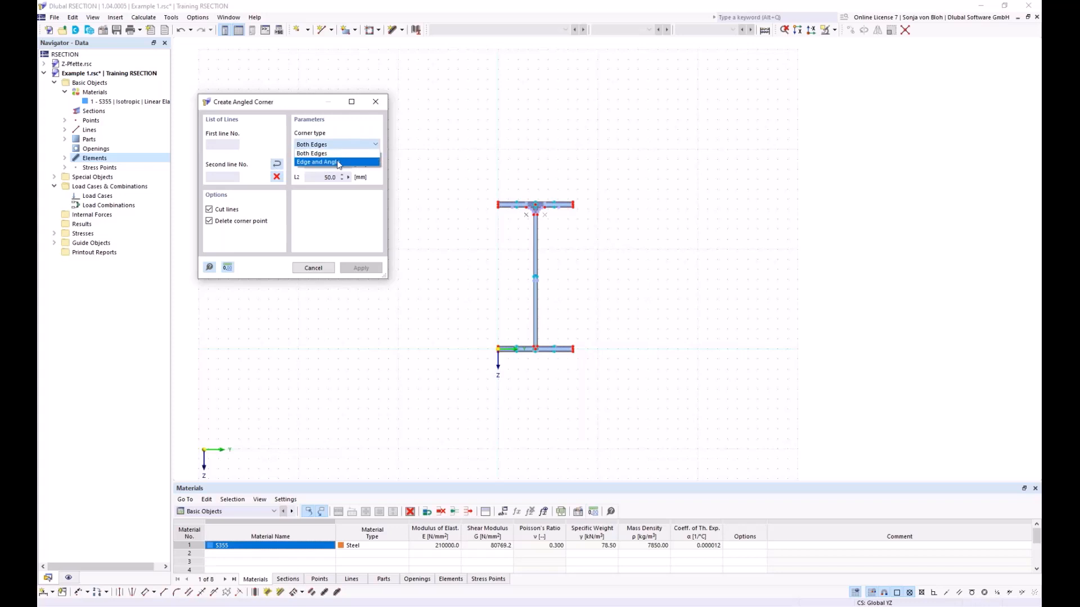
{"action": "left_click", "coordinate": [338, 162]}
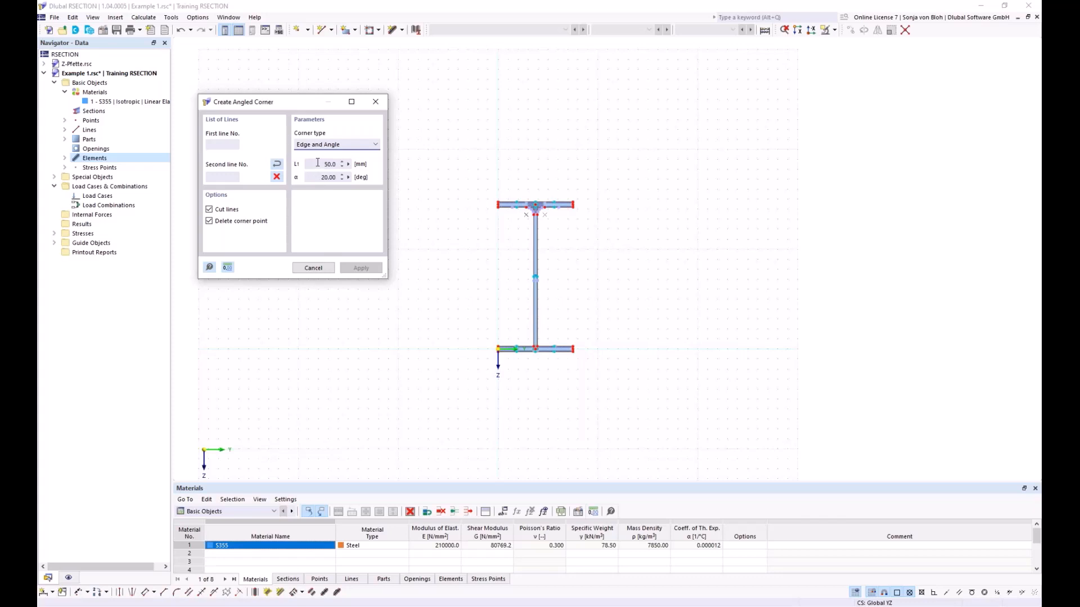
{"action": "left_click_drag", "start_coordinate": [319, 164], "coordinate": [343, 164]}
{"action": "type", "text": "6*sqrt(2"}
{"action": "left_click", "coordinate": [317, 178]}
{"action": "left_click_drag", "start_coordinate": [313, 177], "coordinate": [339, 178]}
{"action": "type", "text": "45"}
- Create angled corners on both sides of the web where it meets the lower flange's upper edge
{"action": "scroll", "coordinate": [505, 351], "scroll_direction": "up", "scroll_amount": 4}
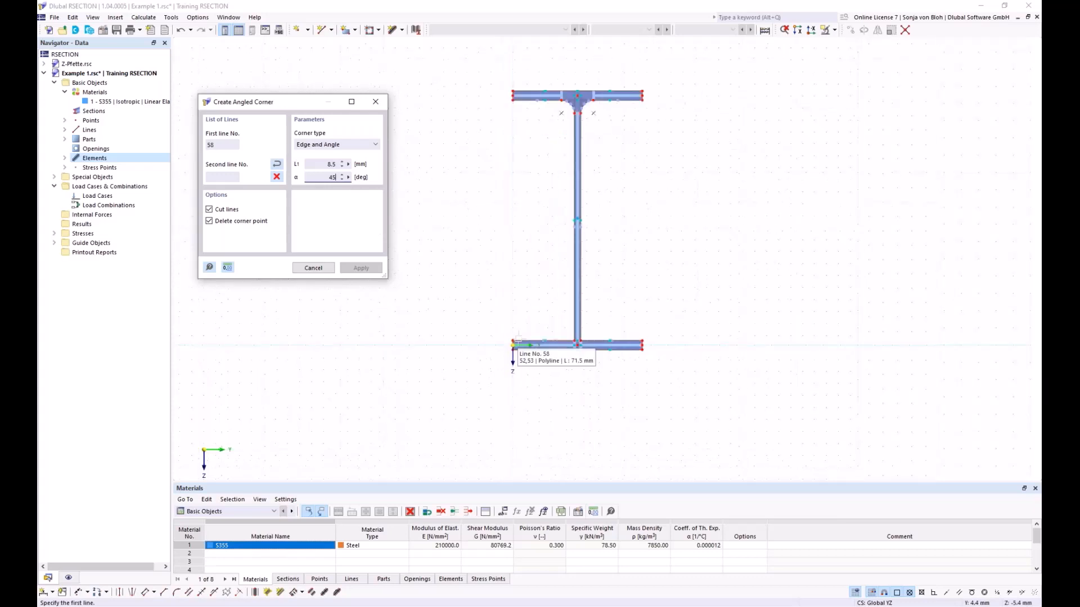
{"action": "left_click", "coordinate": [564, 342]}
{"action": "left_click", "coordinate": [604, 324]}
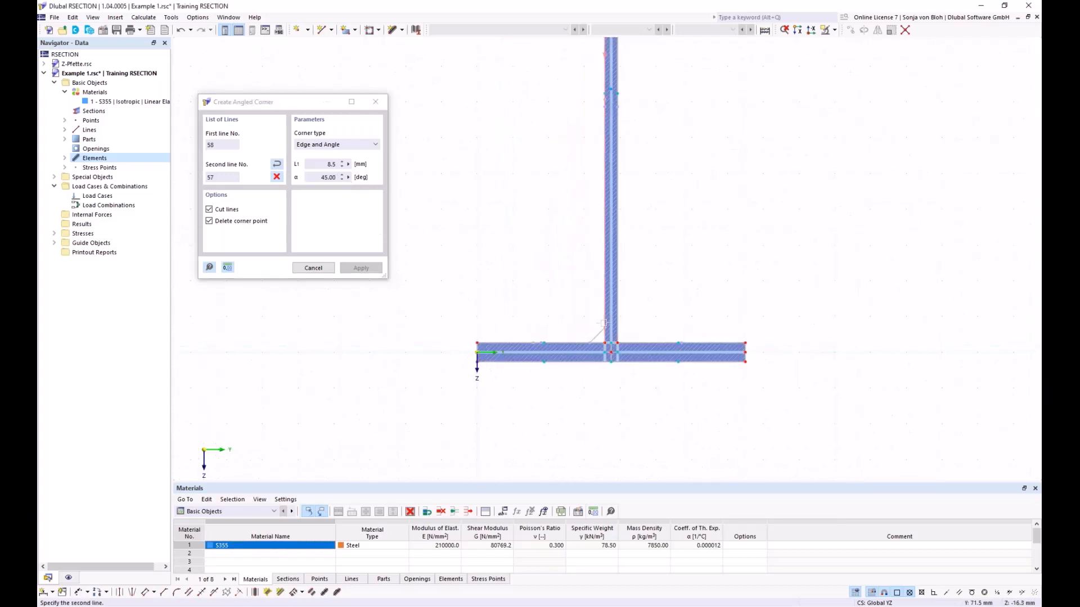
{"action": "left_click", "coordinate": [604, 324]}
{"action": "left_click", "coordinate": [645, 343]}
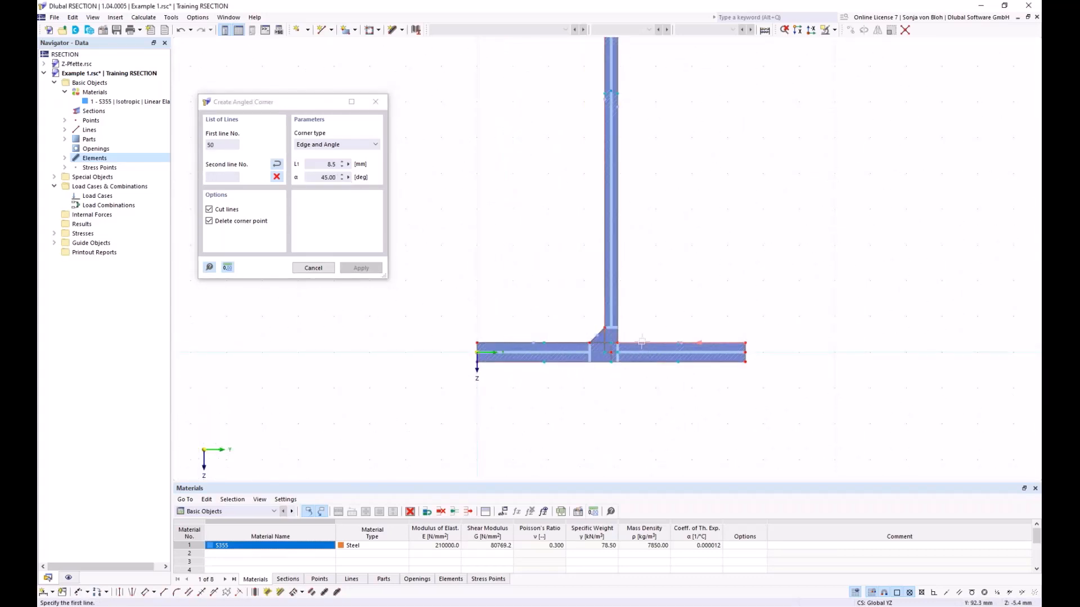
{"action": "left_click", "coordinate": [620, 307]}
{"action": "left_click", "coordinate": [608, 341]}
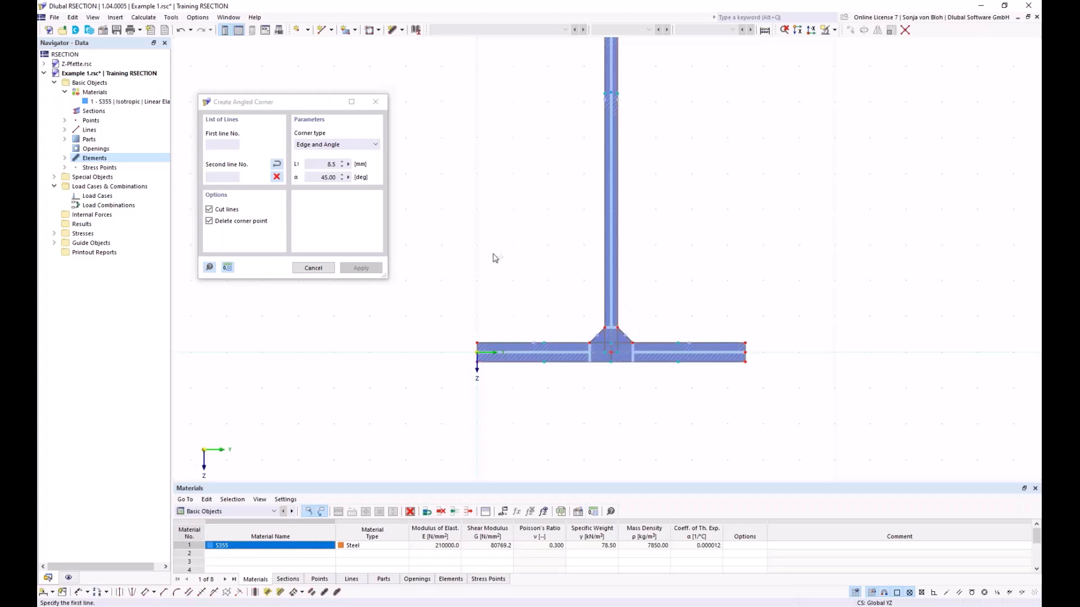
{"action": "key", "text": "Escape"}
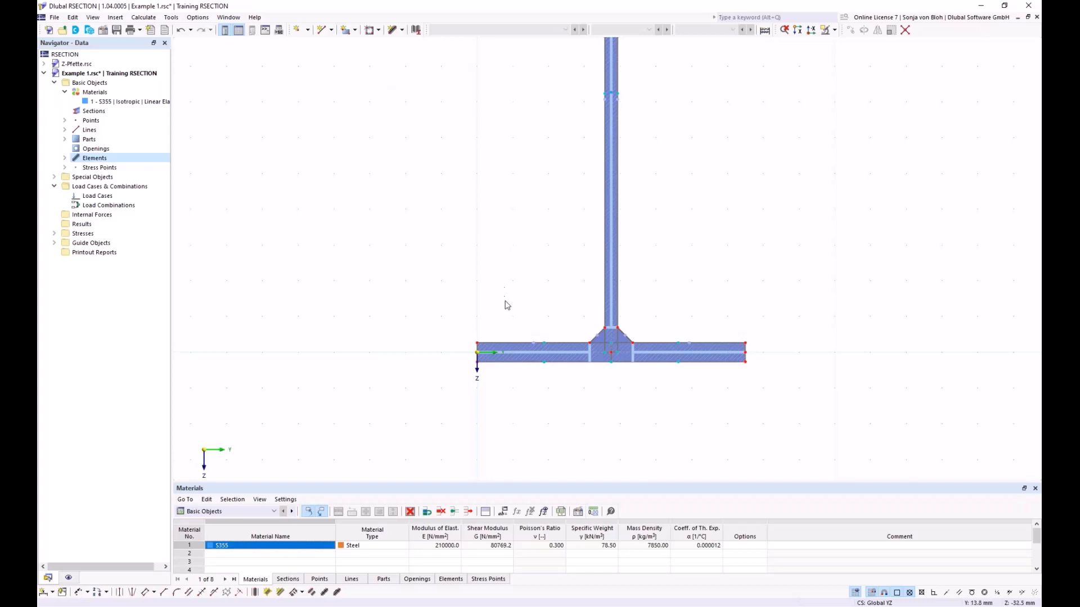
- Create two load cases, naming LC1 "N" and LC2 "M"
{"action": "scroll", "coordinate": [615, 274], "scroll_direction": "down", "scroll_amount": 3}
{"action": "middle_click_drag", "start_coordinate": [602, 178], "coordinate": [572, 278]}
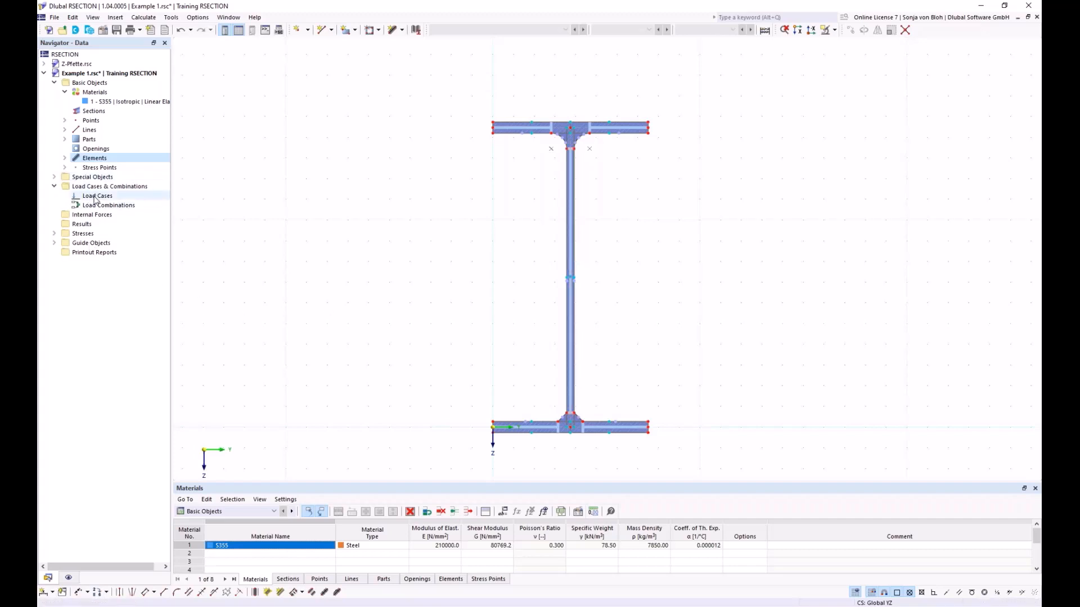
{"action": "right_click", "coordinate": [95, 197]}
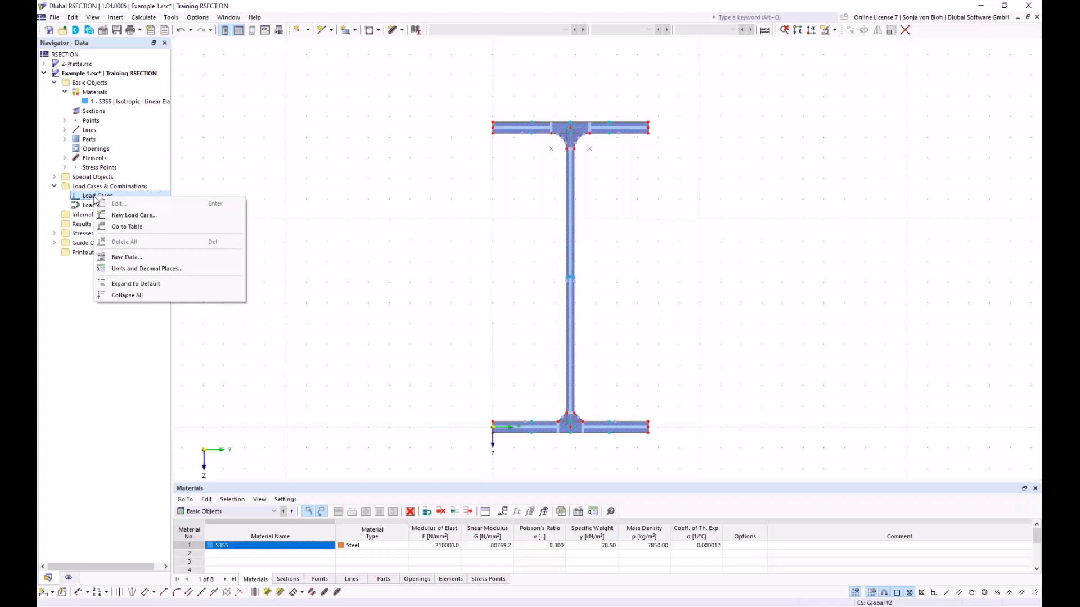
{"action": "left_click", "coordinate": [130, 217]}
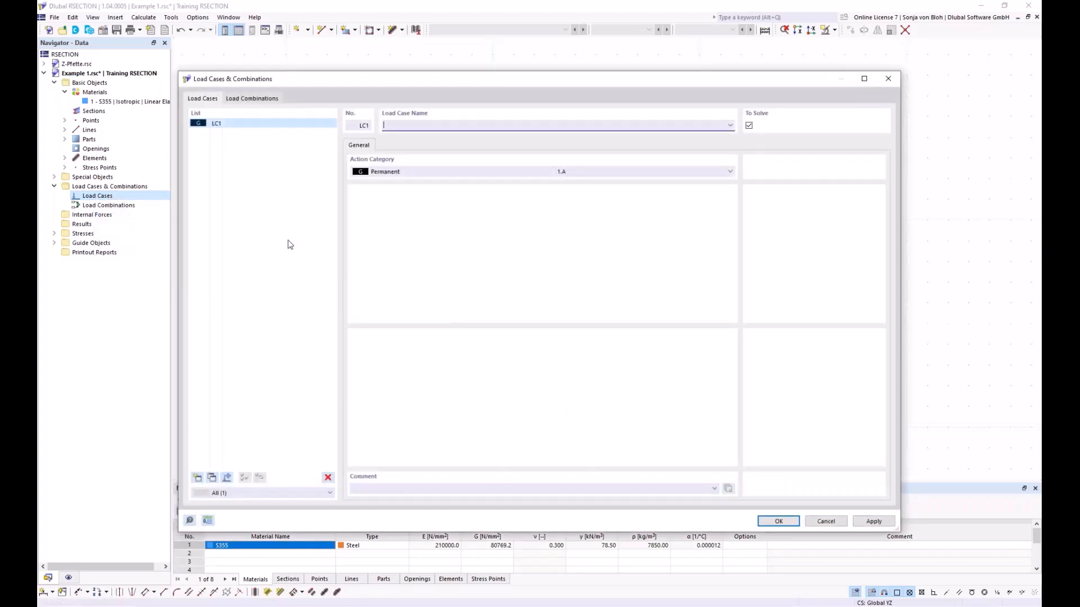
{"action": "type", "text": "N"}
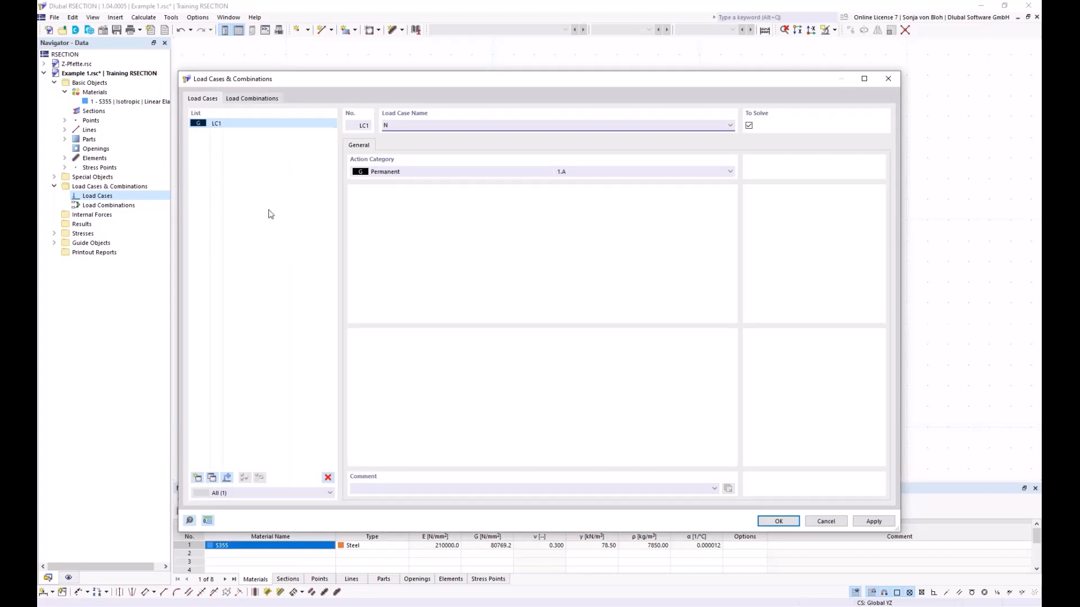
{"action": "left_click", "coordinate": [198, 478]}
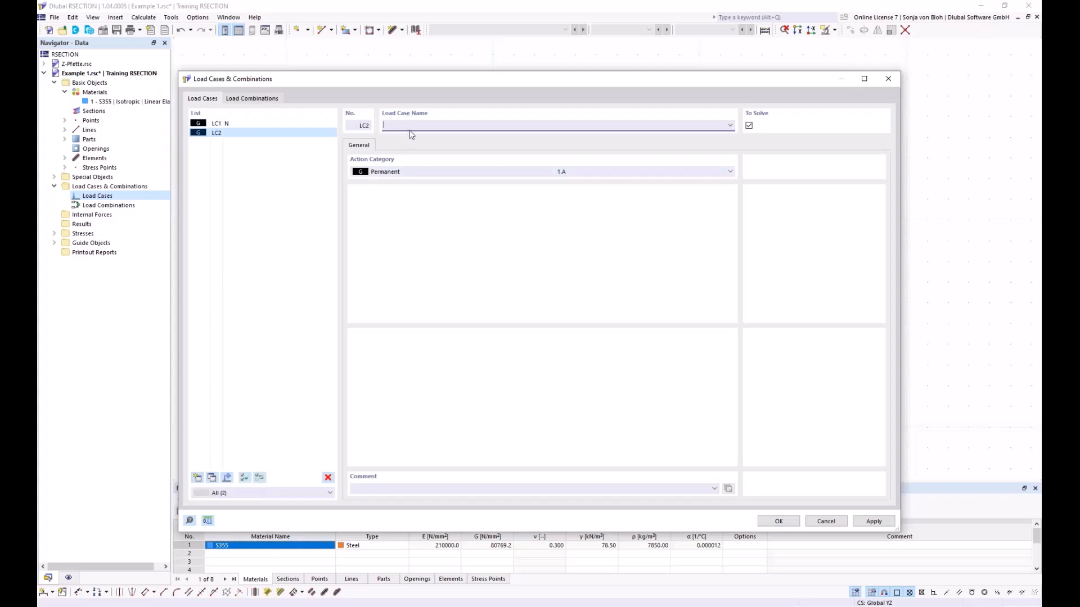
{"action": "type", "text": "M"}
- Create a load combination and assign both existing load cases to it
{"action": "left_click", "coordinate": [274, 100]}
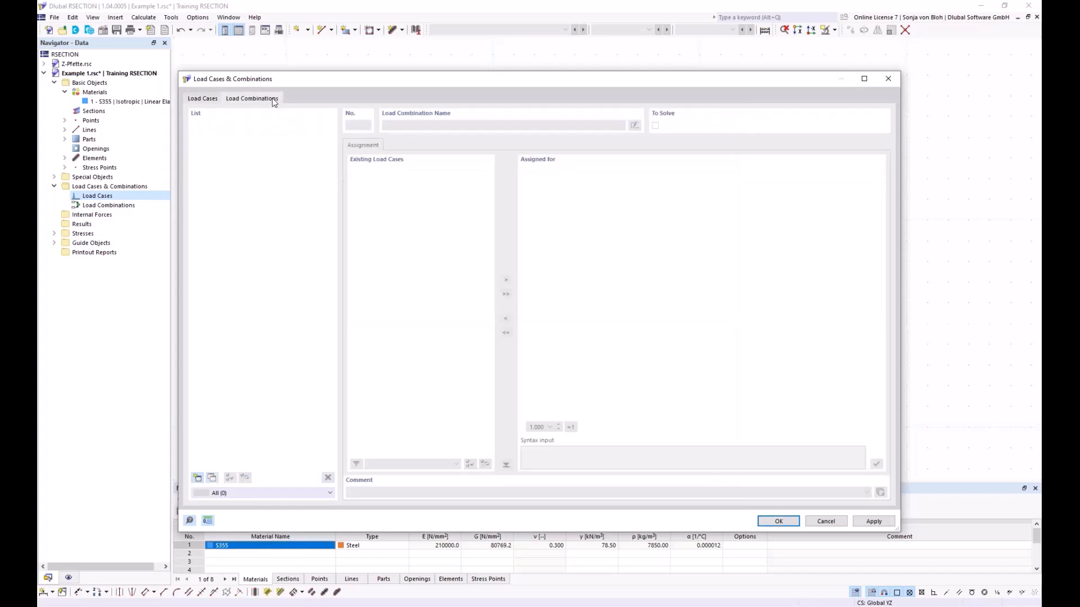
{"action": "left_click", "coordinate": [197, 478]}
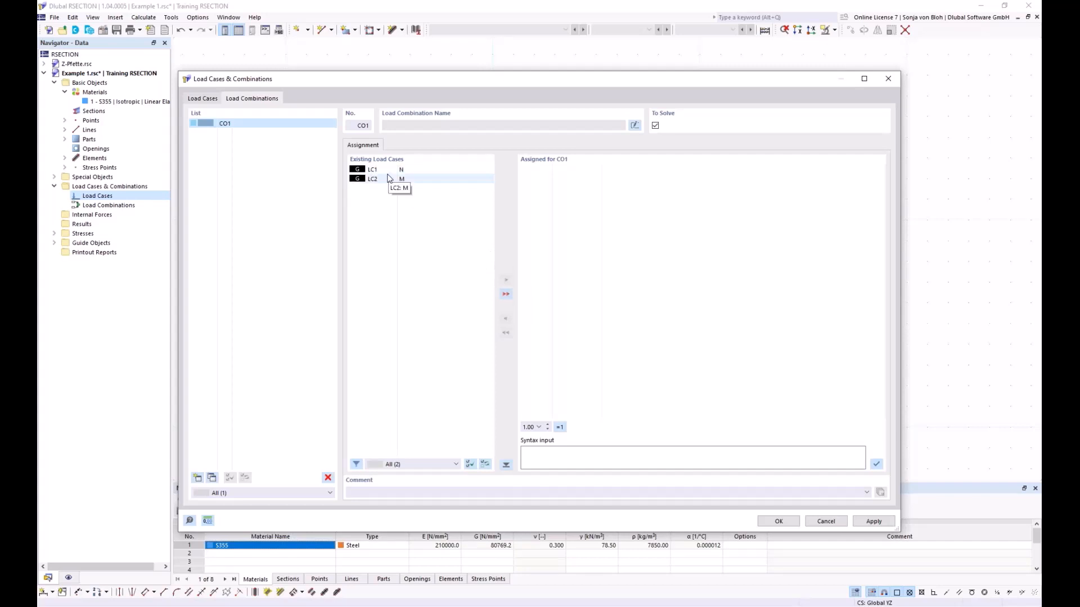
{"action": "left_click", "coordinate": [505, 293]}
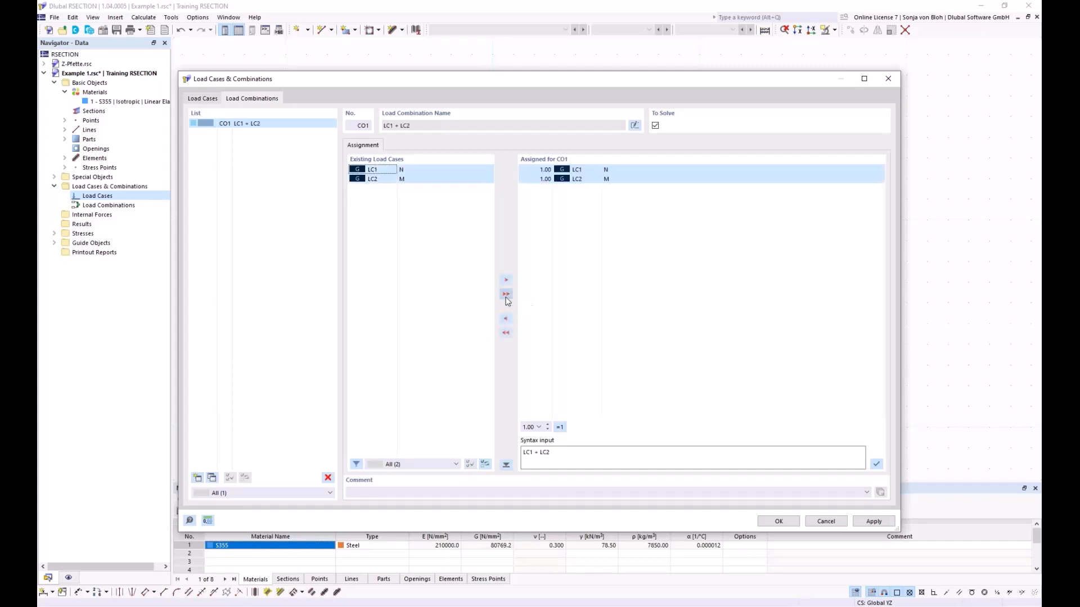
- Check the factor options for LC1 in load combination CO1, keep 1.00, and accept the load cases and combinations
{"action": "left_click", "coordinate": [540, 169]}
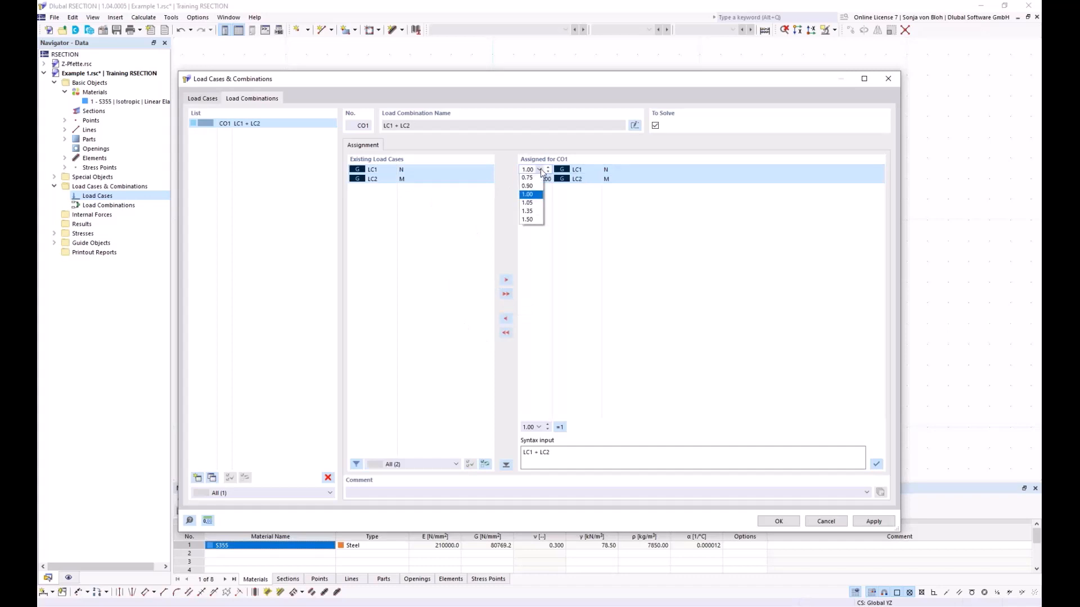
{"action": "left_click", "coordinate": [541, 171]}
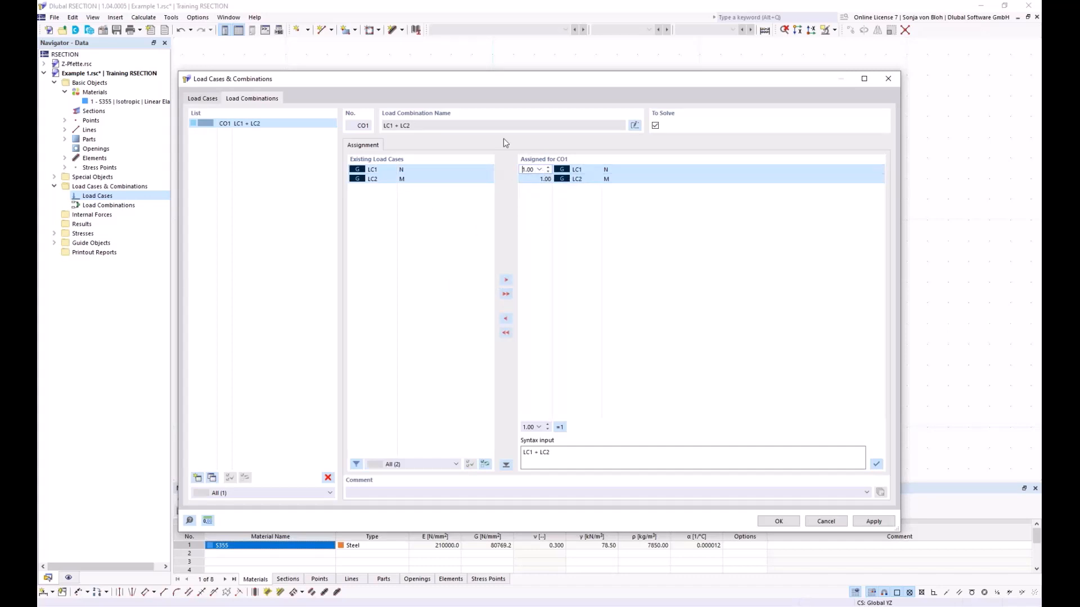
{"action": "left_click", "coordinate": [778, 521]}
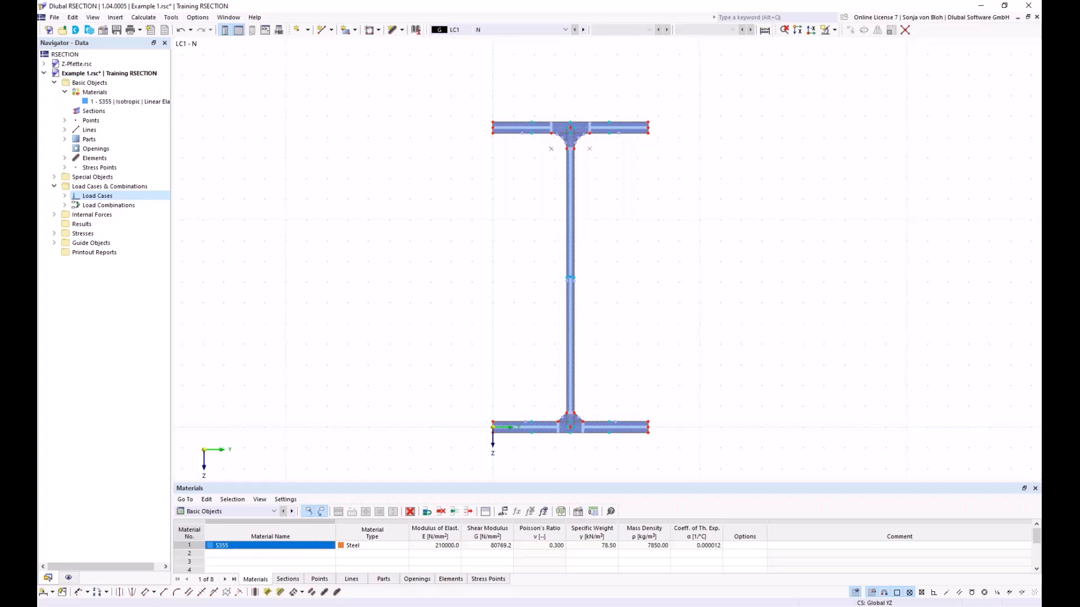
- Display the internal forces table and define internal forces for LC1 with an axial force N of -10 kN
{"action": "left_click", "coordinate": [274, 512]}
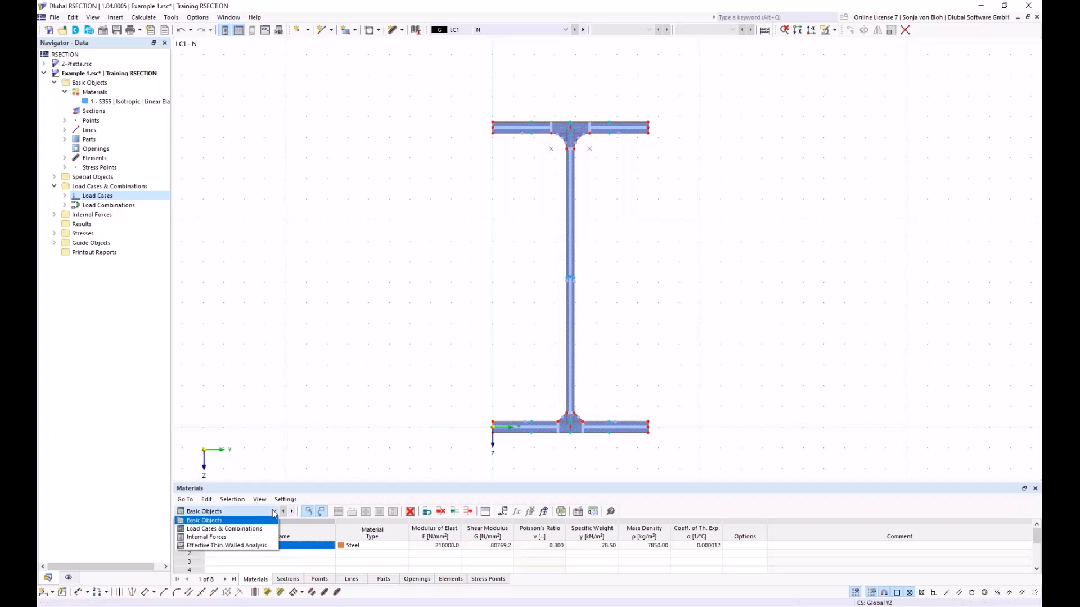
{"action": "left_click", "coordinate": [229, 537]}
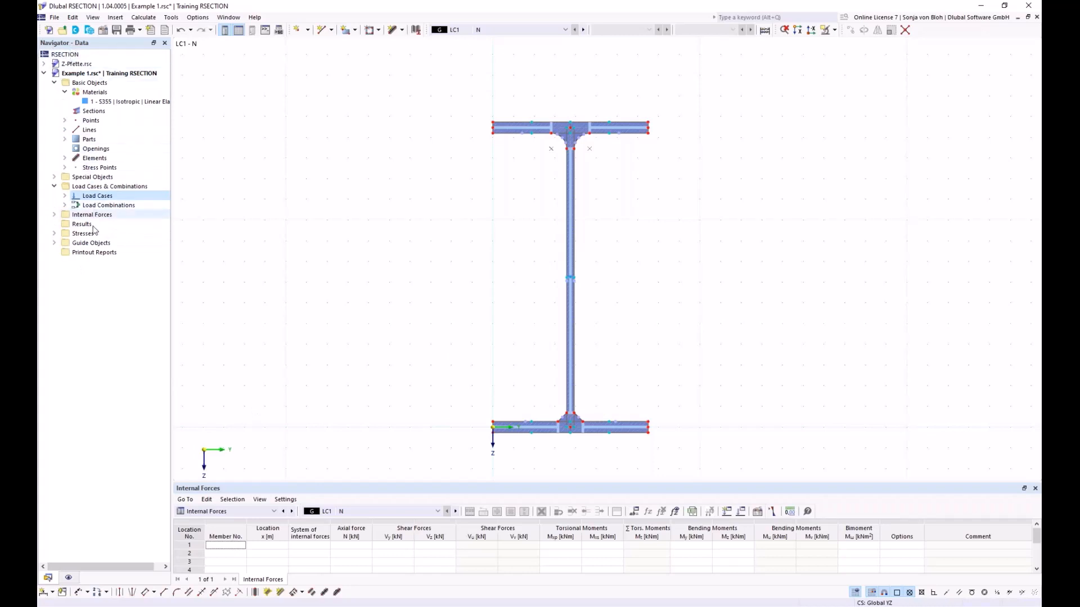
{"action": "left_click", "coordinate": [54, 214]}
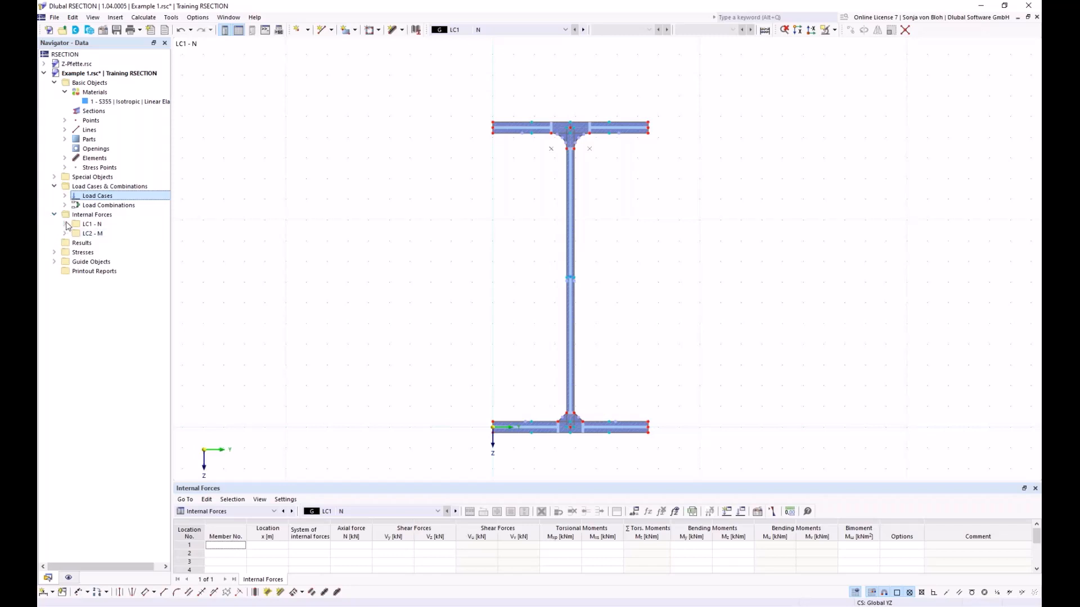
{"action": "left_click", "coordinate": [64, 223]}
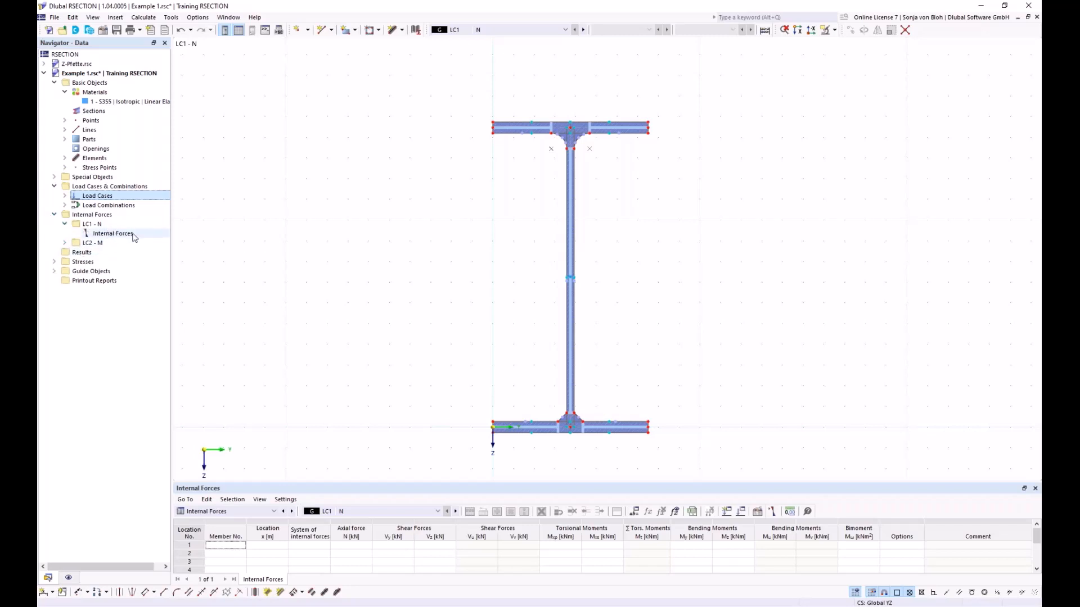
{"action": "left_click", "coordinate": [109, 238]}
{"action": "double_click", "coordinate": [110, 238]}
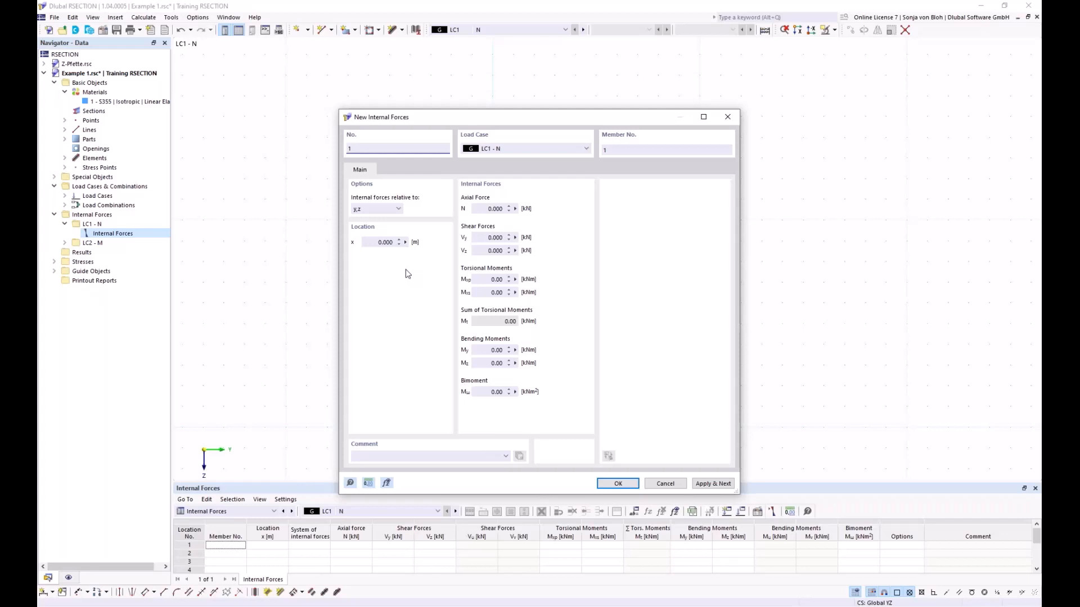
{"action": "left_click", "coordinate": [489, 210]}
{"action": "key", "text": "BackSpace"}
{"action": "left_click", "coordinate": [710, 484]}
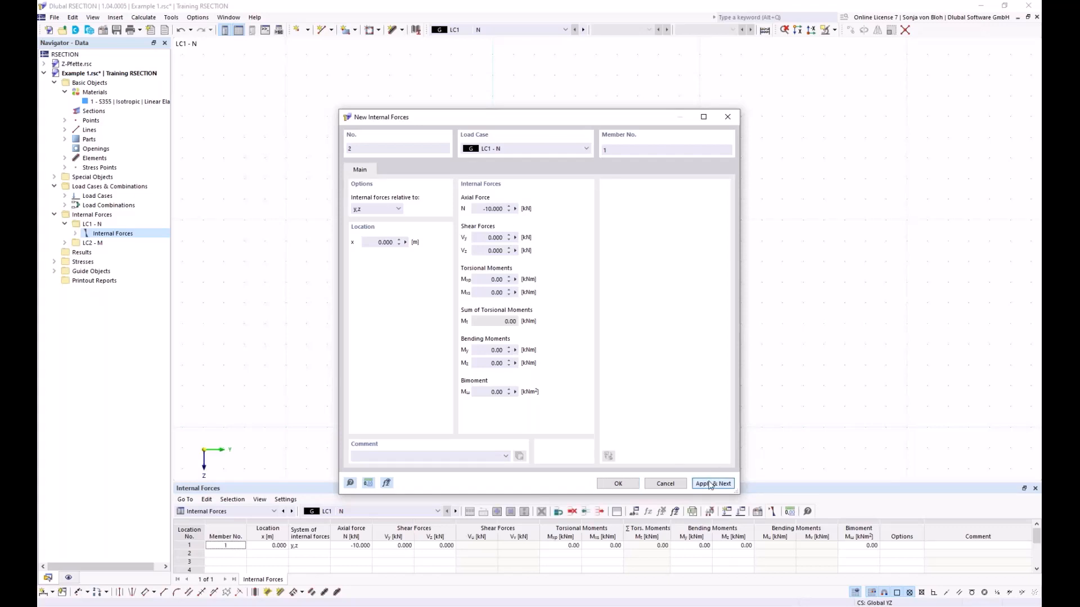
- Define internal forces for LC2 with axial force N of 0 and bending moment My of 100 kNm
{"action": "left_click", "coordinate": [586, 149]}
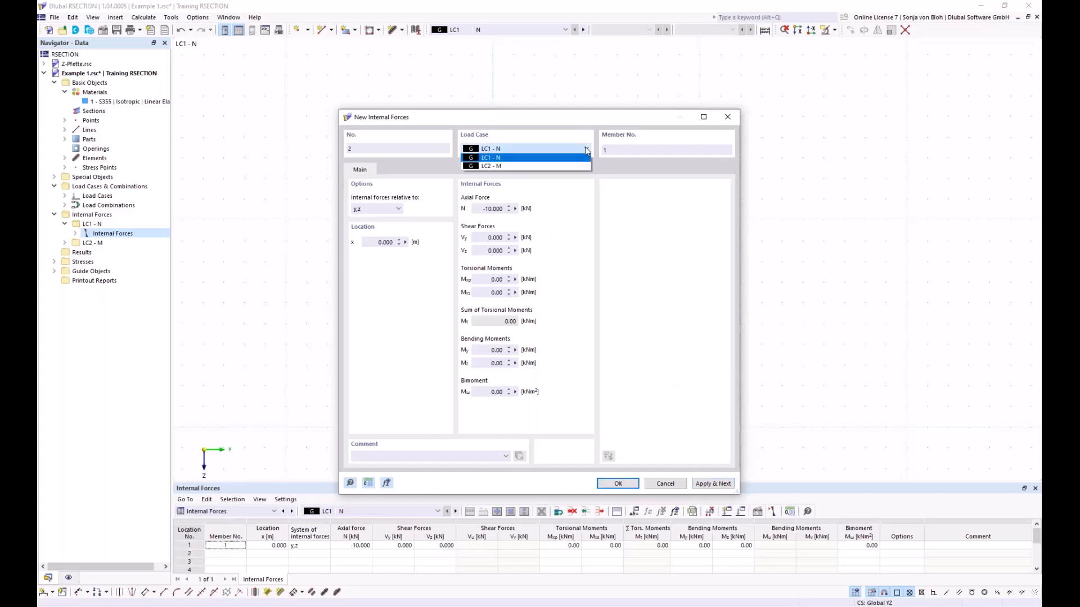
{"action": "left_click", "coordinate": [516, 167]}
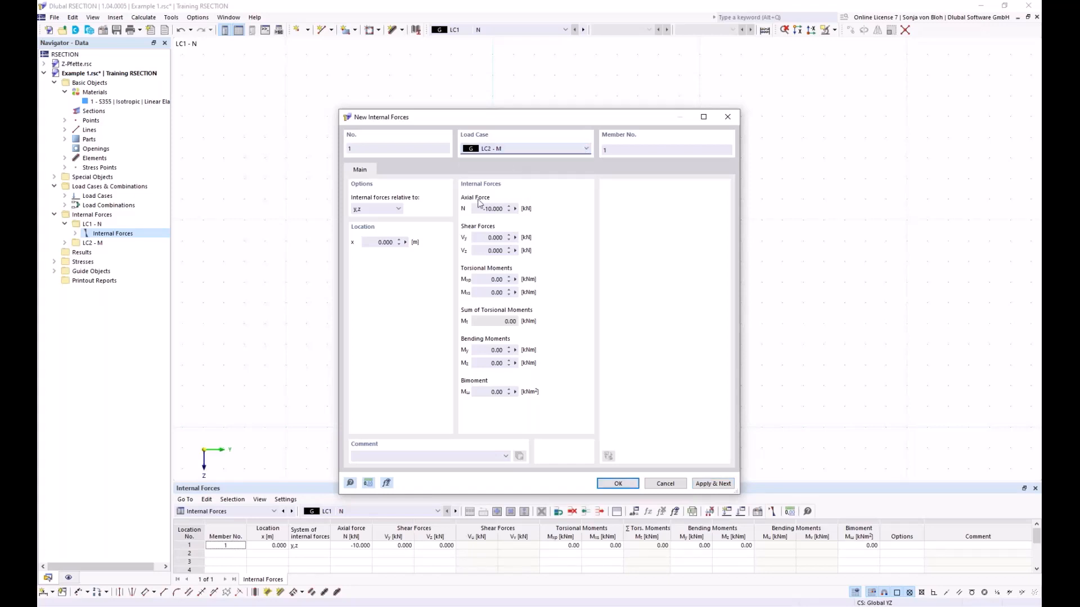
{"action": "left_click_drag", "start_coordinate": [479, 209], "coordinate": [565, 217]}
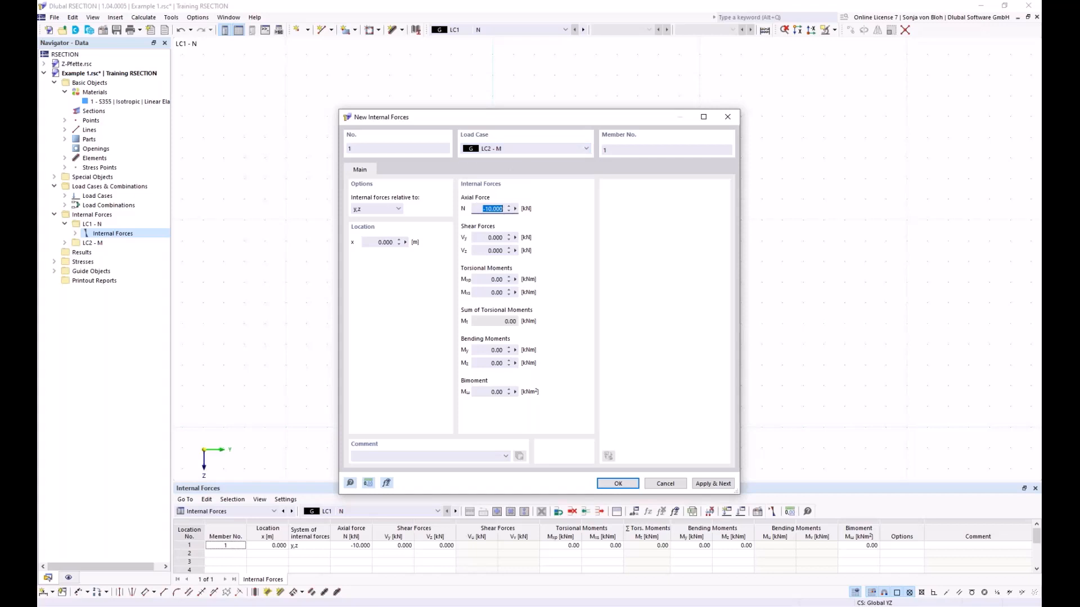
{"action": "type", "text": "0"}
{"action": "left_click_drag", "start_coordinate": [485, 350], "coordinate": [537, 350]}
{"action": "type", "text": "100"}
{"action": "left_click", "coordinate": [629, 484]}
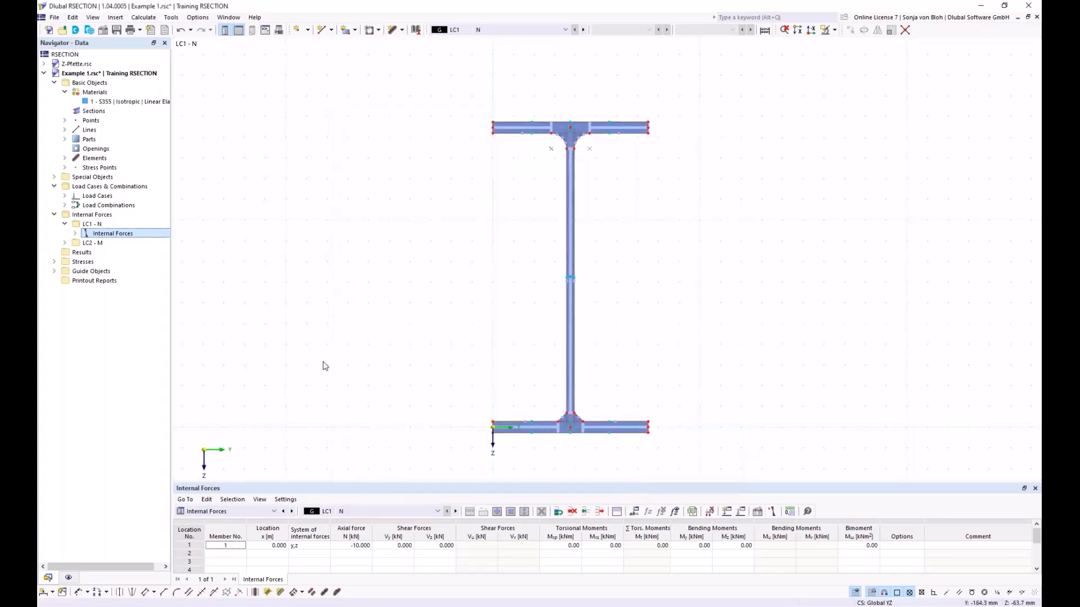
{"action": "scroll", "coordinate": [471, 119], "scroll_direction": "up", "scroll_amount": 2}
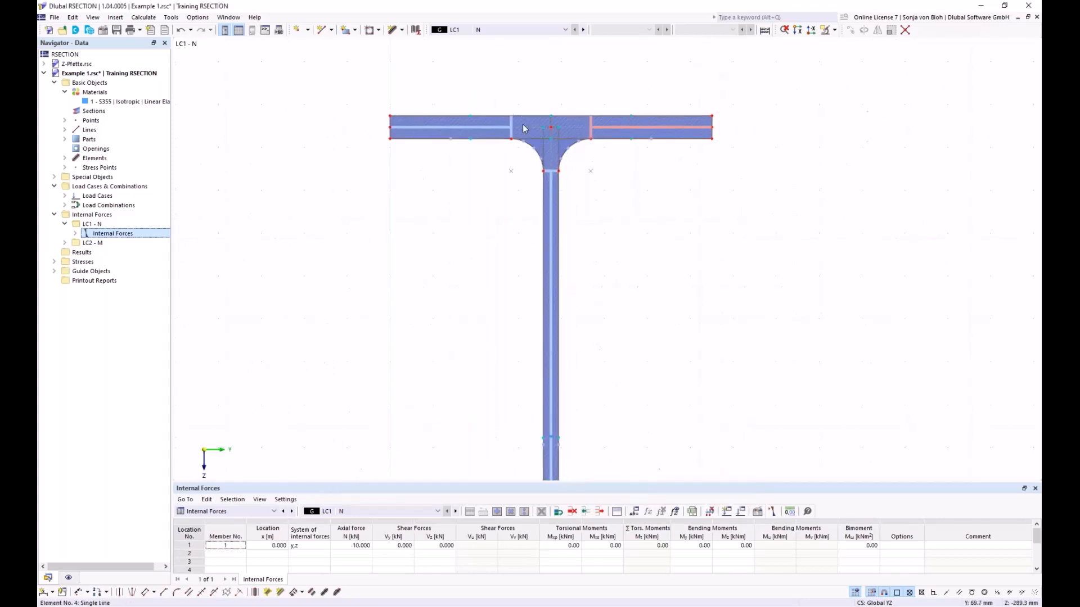
{"action": "mouse_move", "coordinate": [471, 120]}
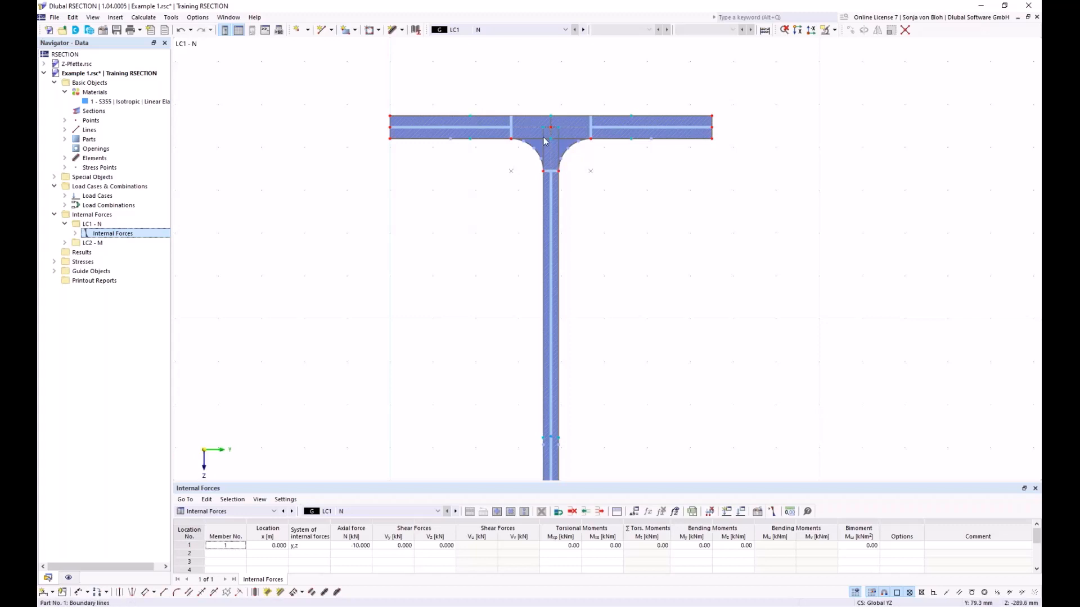
{"action": "scroll", "coordinate": [499, 180], "scroll_direction": "down", "scroll_amount": 4}
{"action": "scroll", "coordinate": [472, 262], "scroll_direction": "down", "scroll_amount": 1}
{"action": "middle_click_drag", "start_coordinate": [468, 280], "coordinate": [455, 207]}
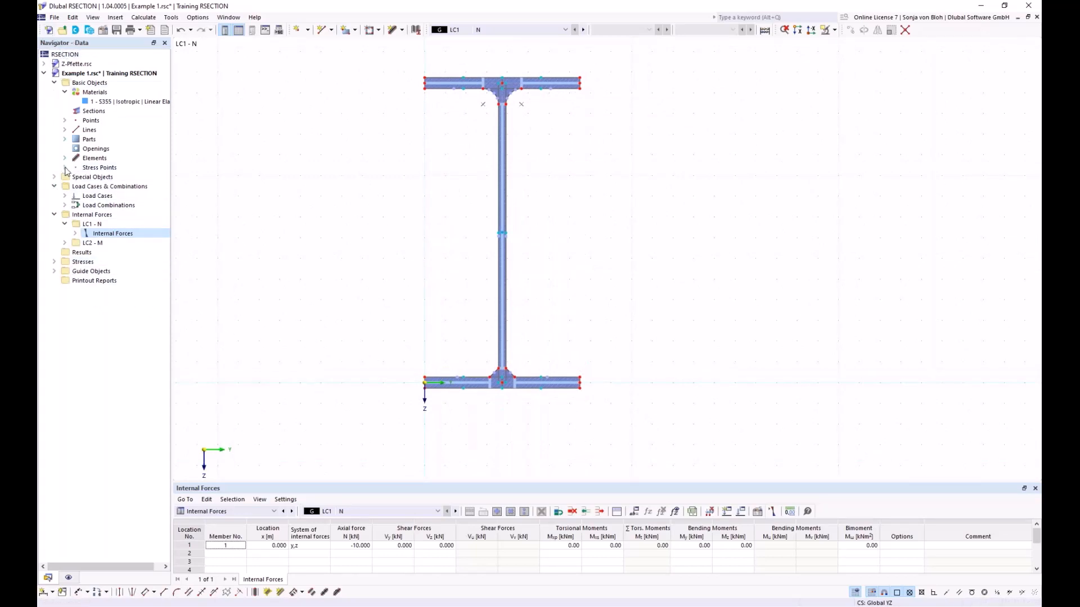
- Create a standard stress point on the web at Y 75 mm and Z -100 mm
{"action": "left_click", "coordinate": [64, 168]}
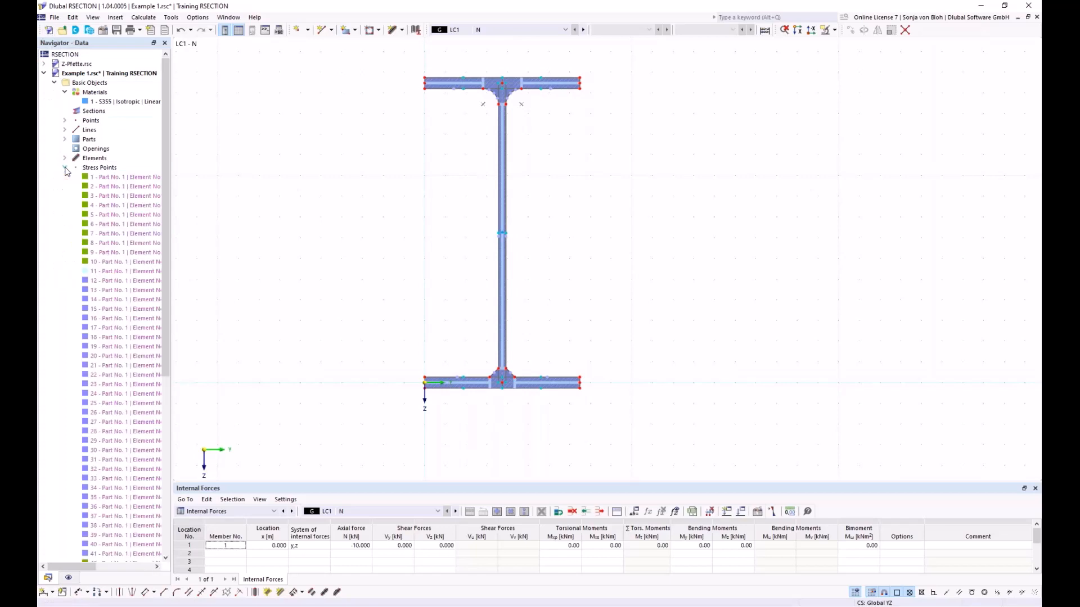
{"action": "right_click", "coordinate": [98, 170]}
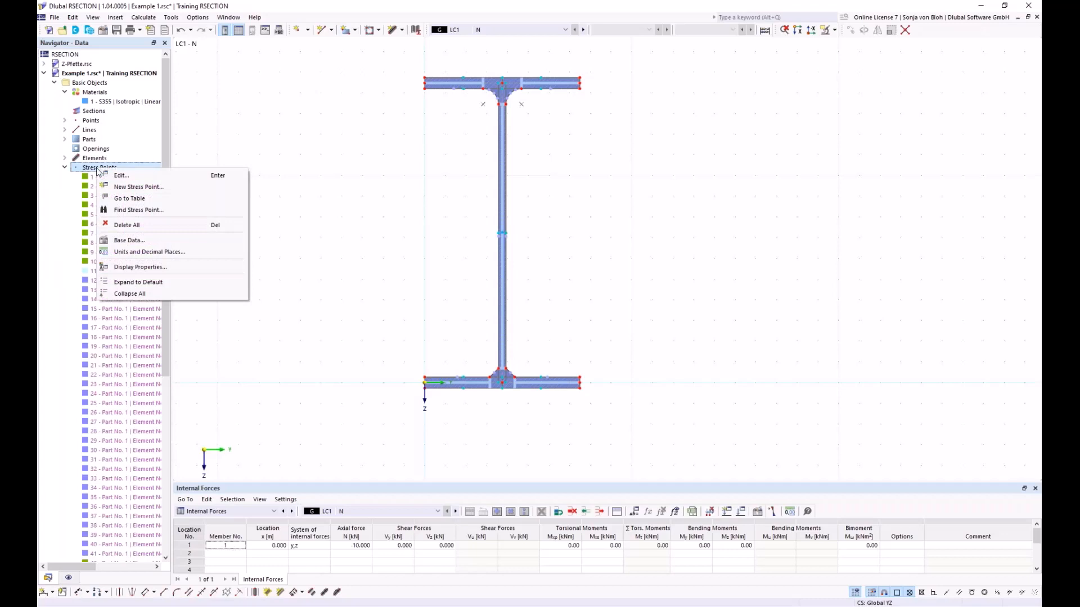
{"action": "left_click", "coordinate": [132, 187]}
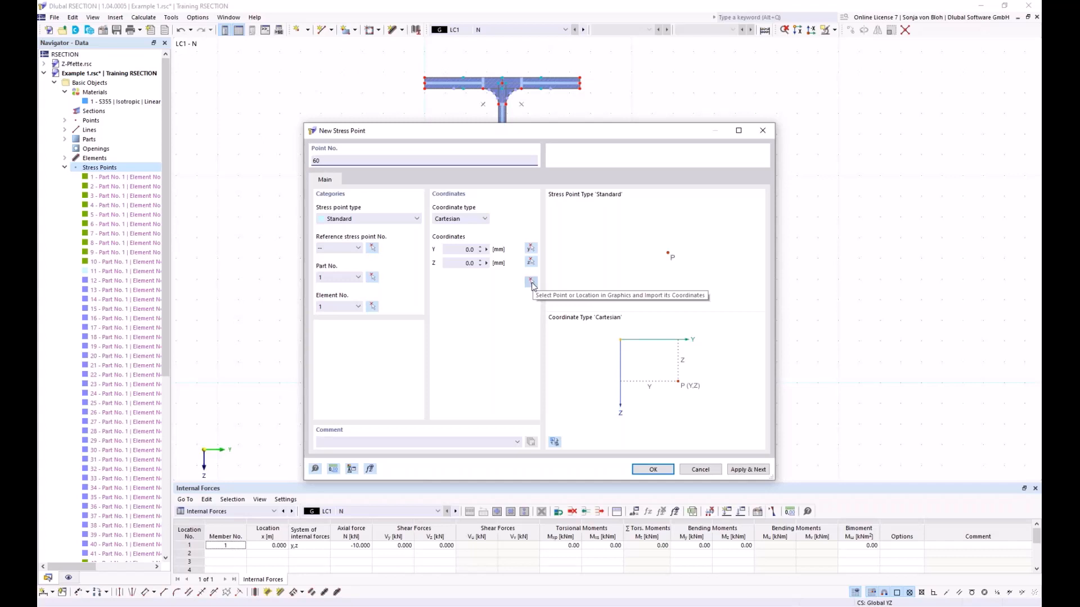
{"action": "left_click", "coordinate": [464, 249]}
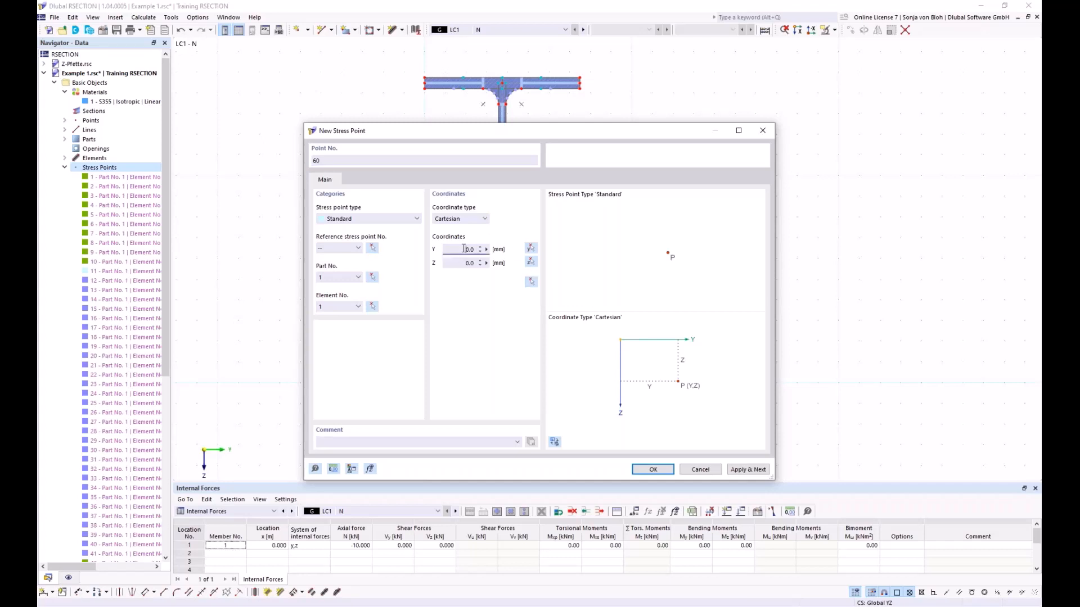
{"action": "double_click", "coordinate": [464, 249]}
{"action": "type", "text": "75"}
{"action": "key", "text": "Tab"}
{"action": "key", "text": "BackSpace"}
{"action": "type", "text": "-100"}
{"action": "left_click", "coordinate": [650, 470]}
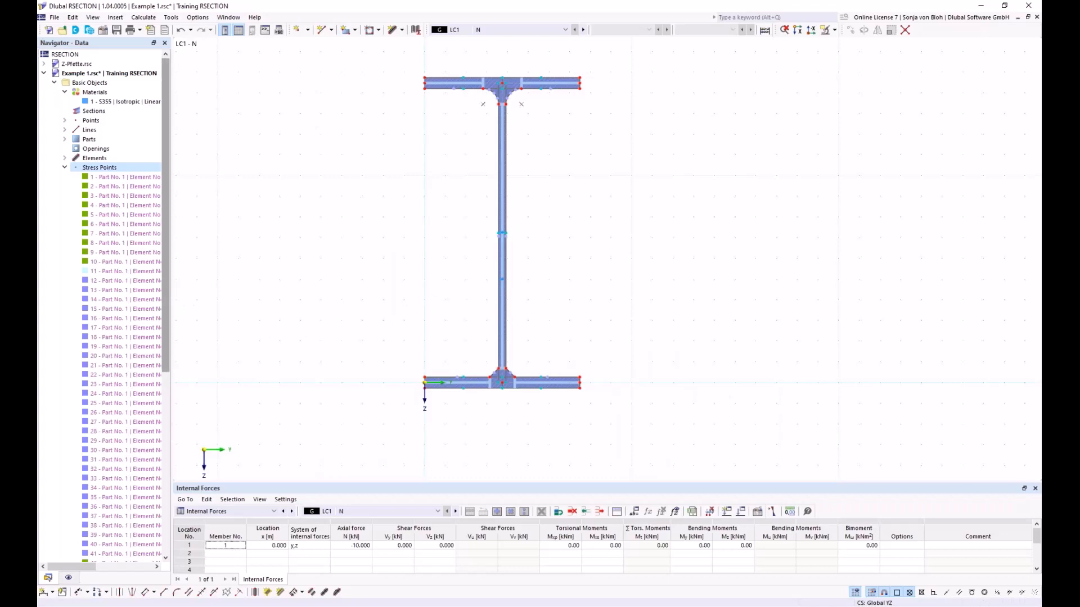
- Find the new stress point 60 in the graphic, then collapse the list of stress points
{"action": "left_click_drag", "start_coordinate": [168, 281], "coordinate": [167, 490]}
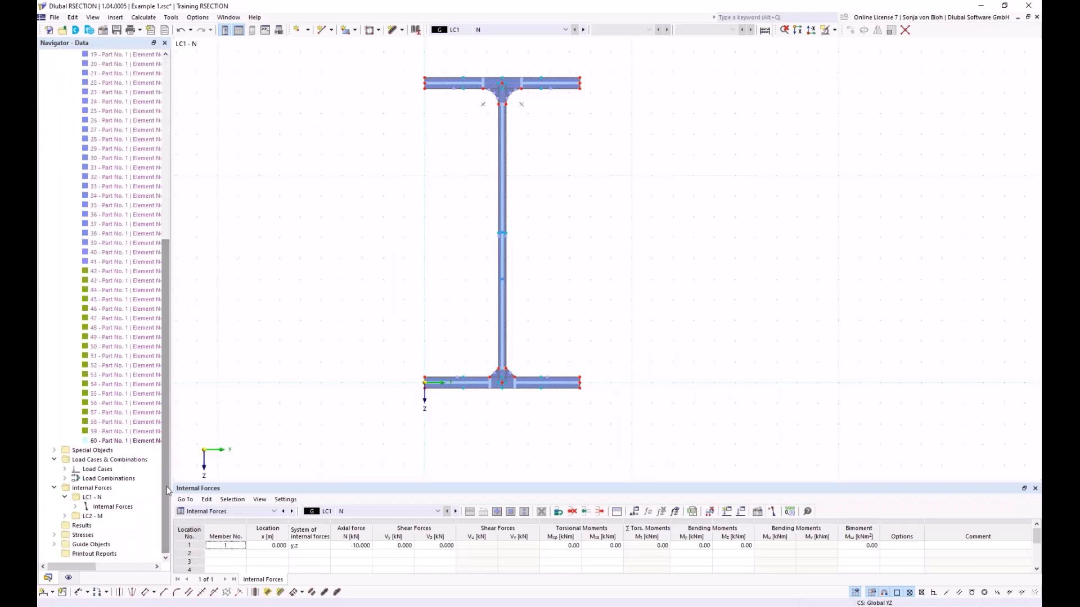
{"action": "right_click", "coordinate": [119, 445]}
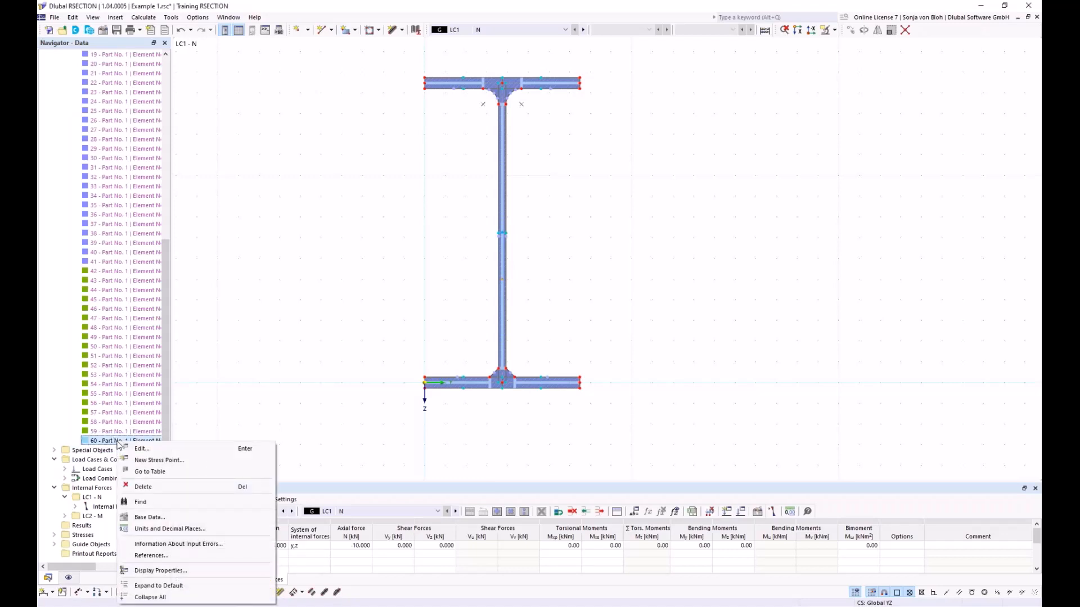
{"action": "left_click", "coordinate": [142, 503]}
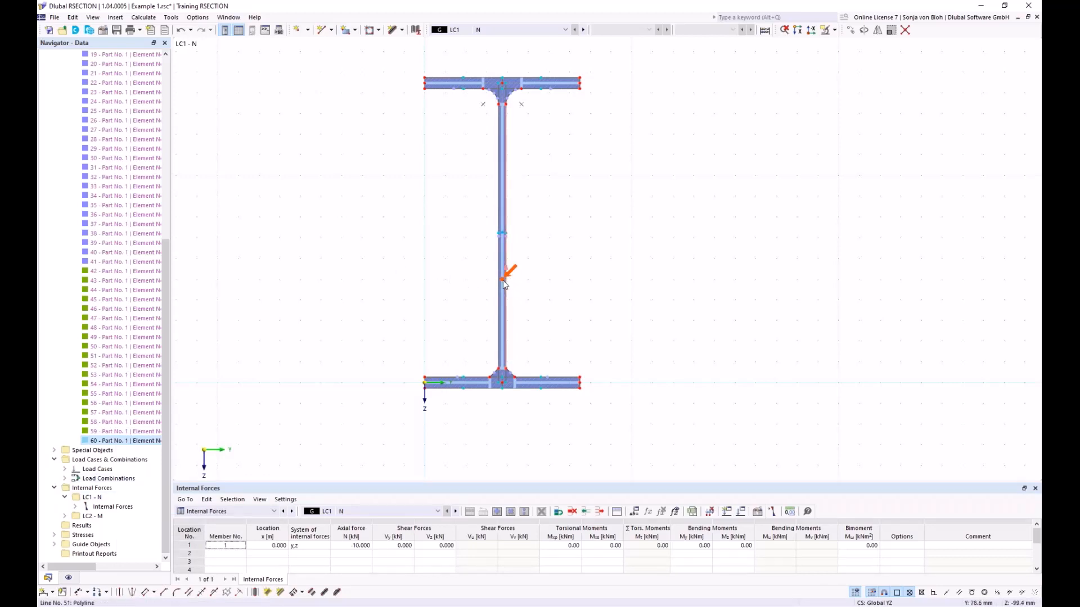
{"action": "mouse_move", "coordinate": [504, 283]}
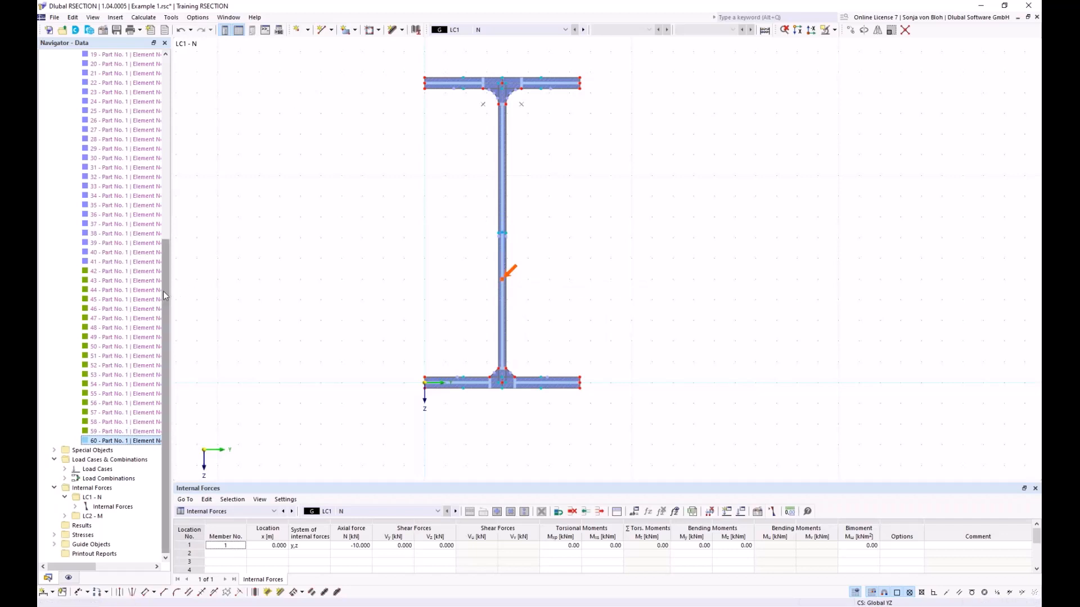
{"action": "left_click_drag", "start_coordinate": [165, 291], "coordinate": [170, 88]}
{"action": "left_click", "coordinate": [65, 168]}
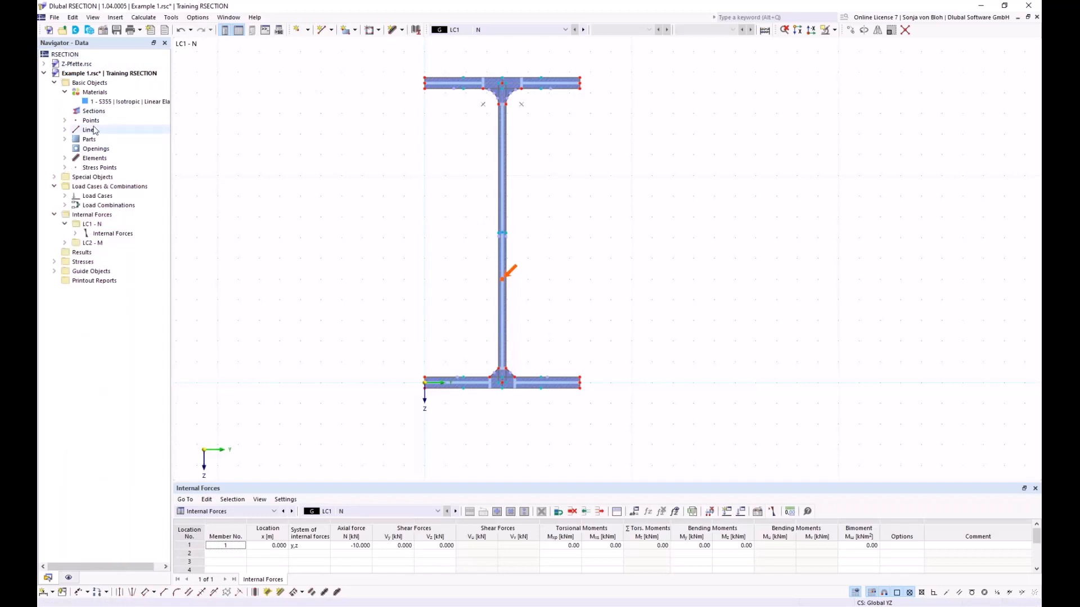
- Review the stress configuration's definitions of total normal stress, total shear stress and von Mises equivalent stress, and accept it as set
{"action": "left_click", "coordinate": [54, 261]}
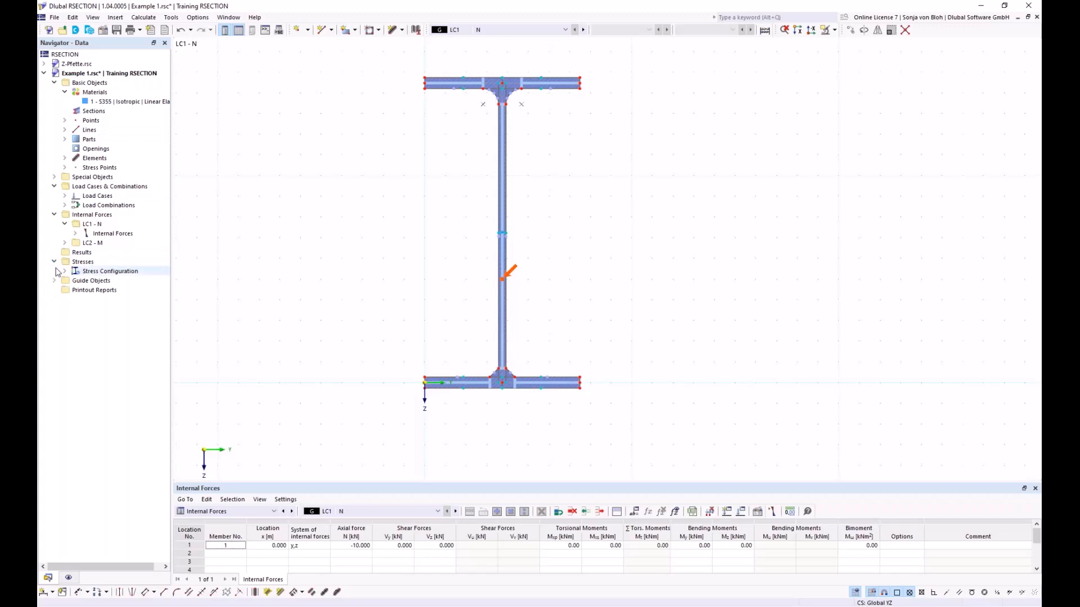
{"action": "left_click", "coordinate": [64, 271]}
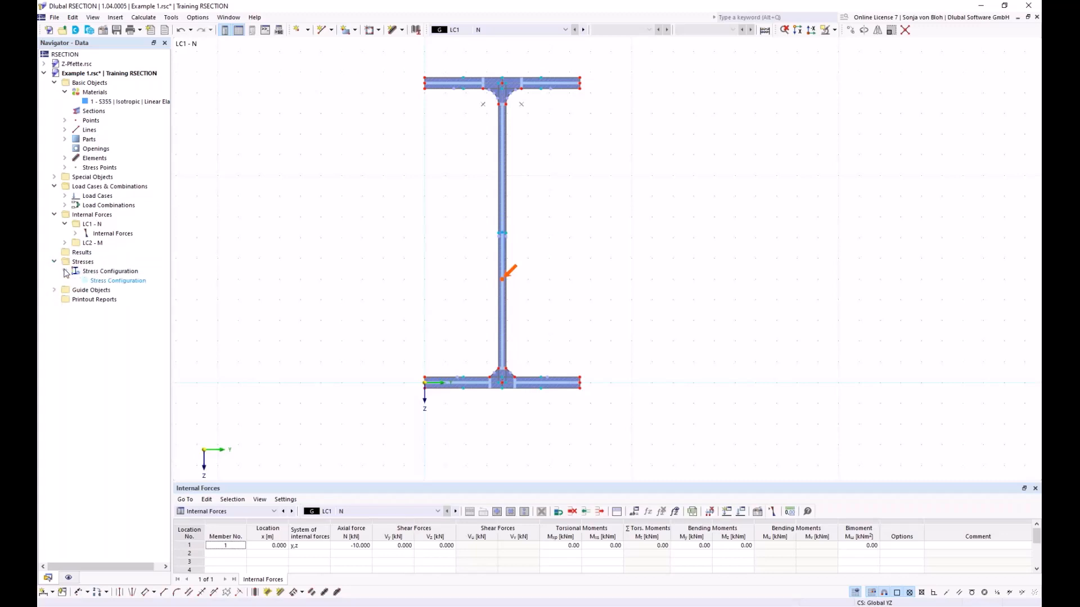
{"action": "double_click", "coordinate": [122, 283]}
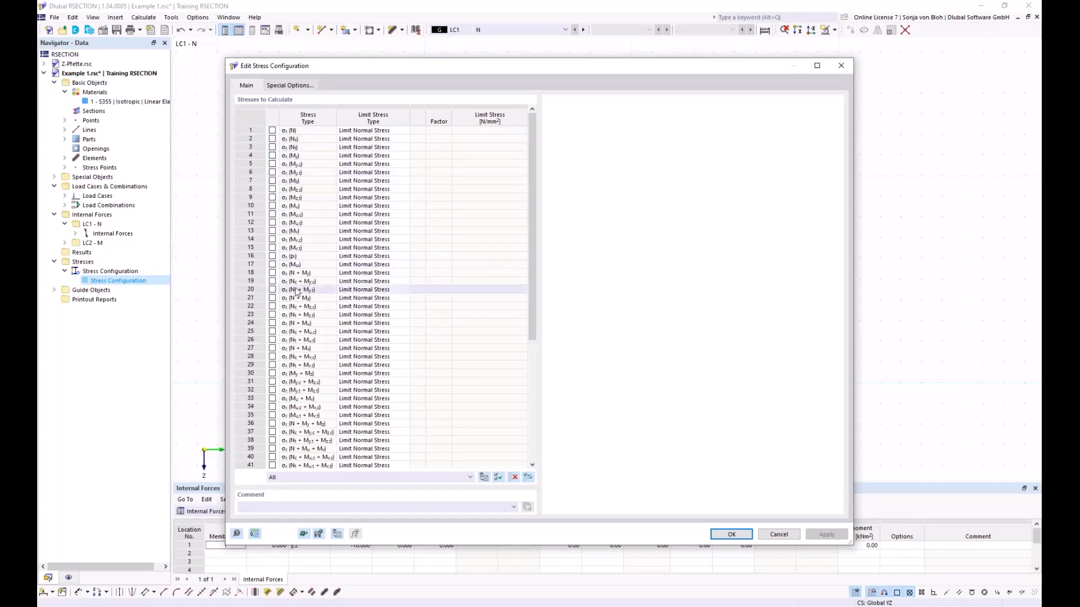
{"action": "left_click_drag", "start_coordinate": [532, 248], "coordinate": [546, 421]}
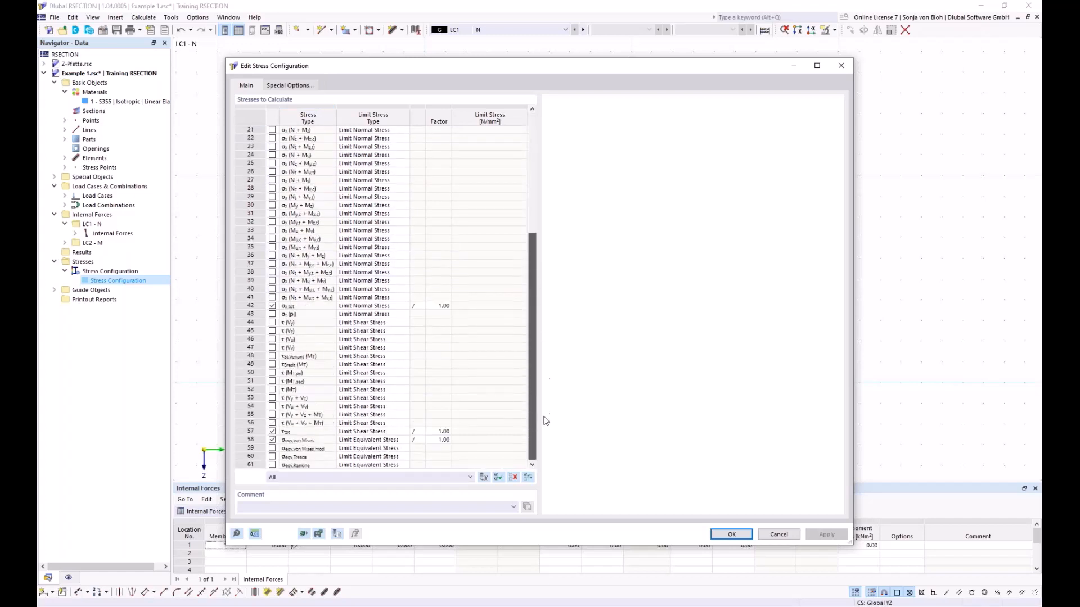
{"action": "left_click", "coordinate": [300, 305]}
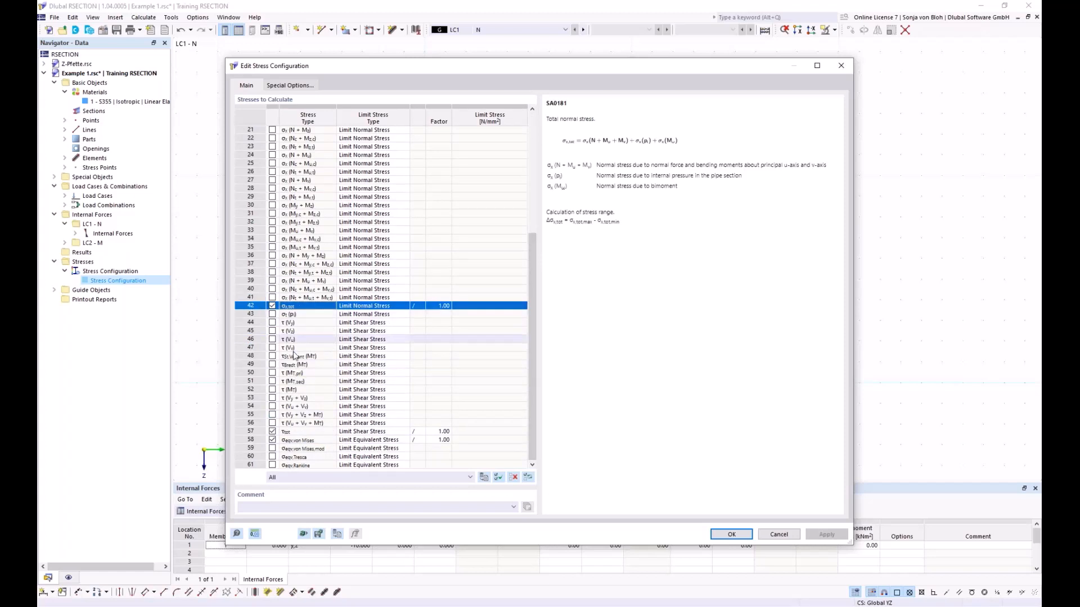
{"action": "left_click", "coordinate": [308, 432]}
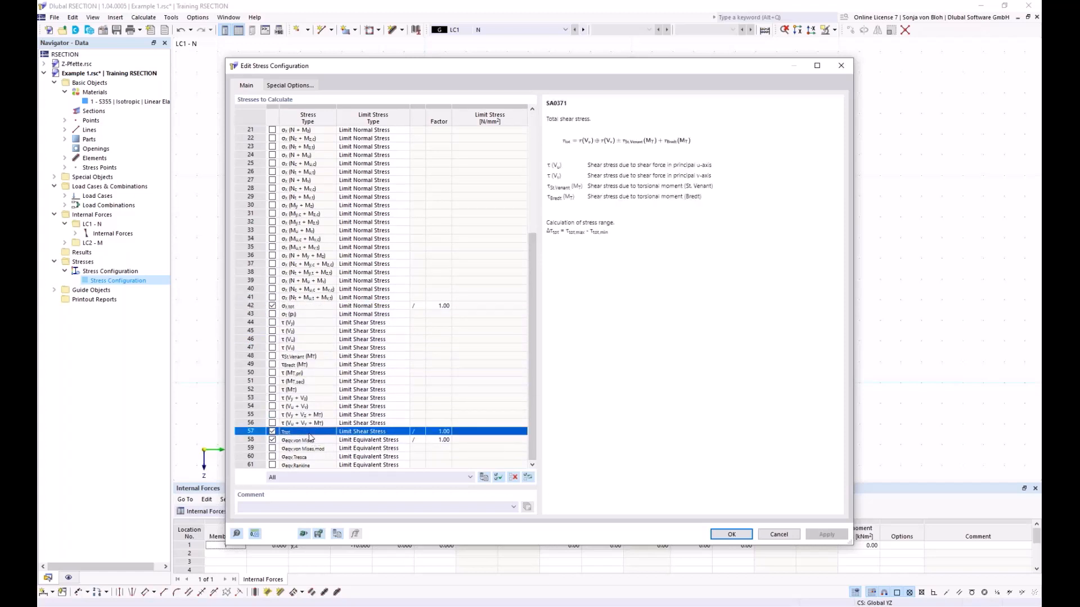
{"action": "left_click", "coordinate": [310, 441]}
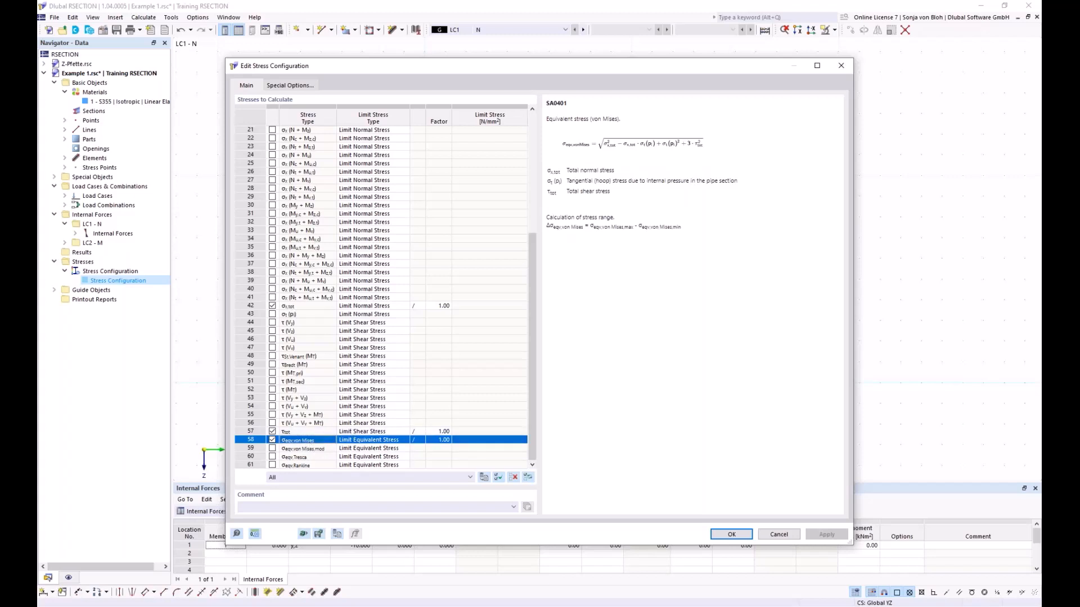
{"action": "left_click", "coordinate": [731, 535]}
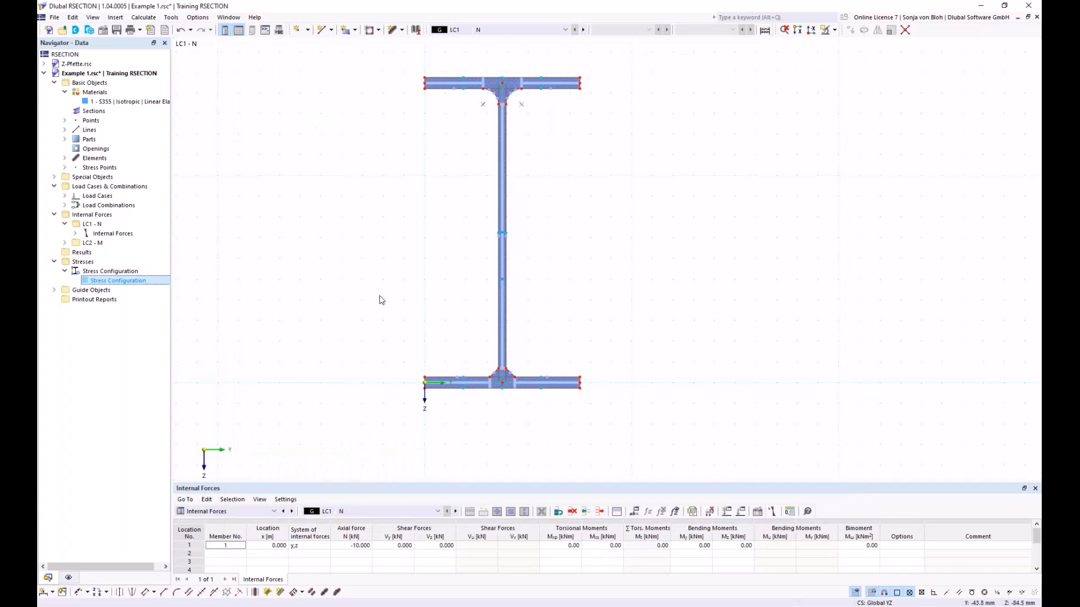
- Calculate all results, then compare the graphic result types of Thin-Walled Analysis with those of Effective Thin-Walled Analysis
{"action": "left_click", "coordinate": [142, 18]}
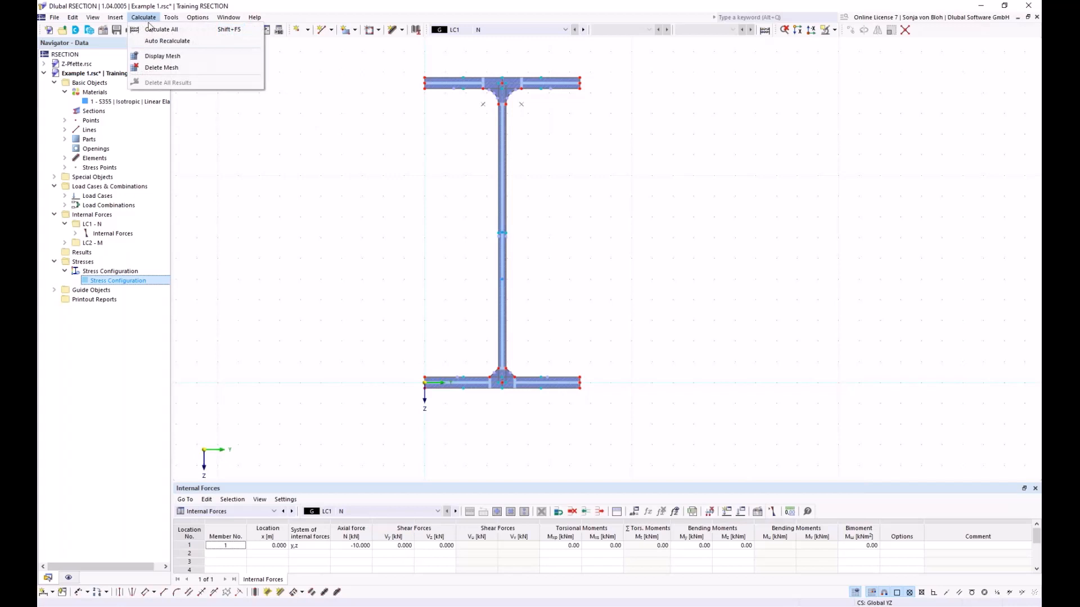
{"action": "left_click", "coordinate": [153, 29]}
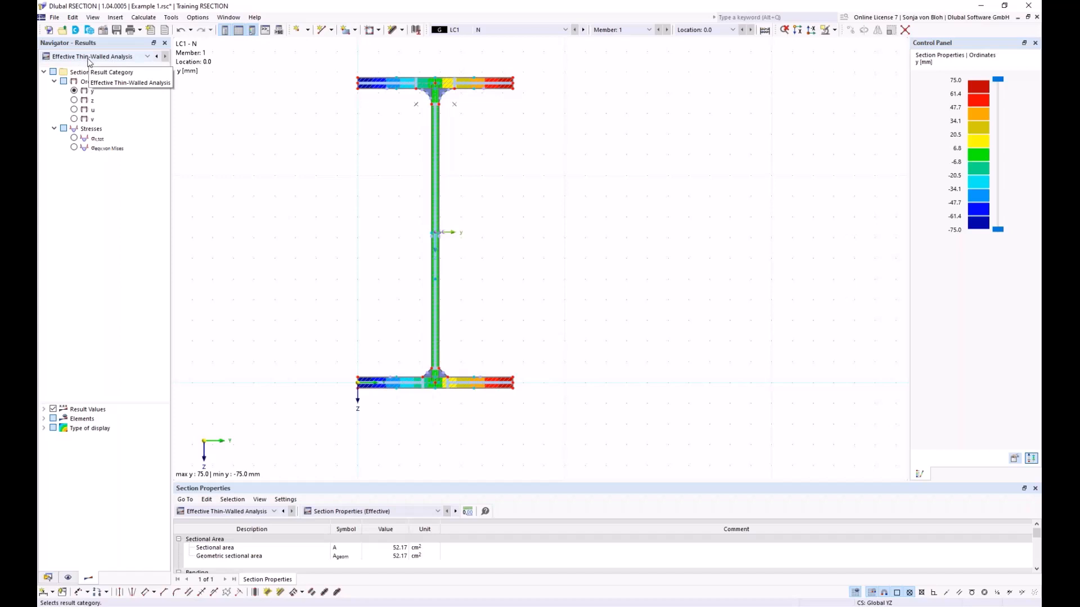
{"action": "left_click", "coordinate": [146, 56]}
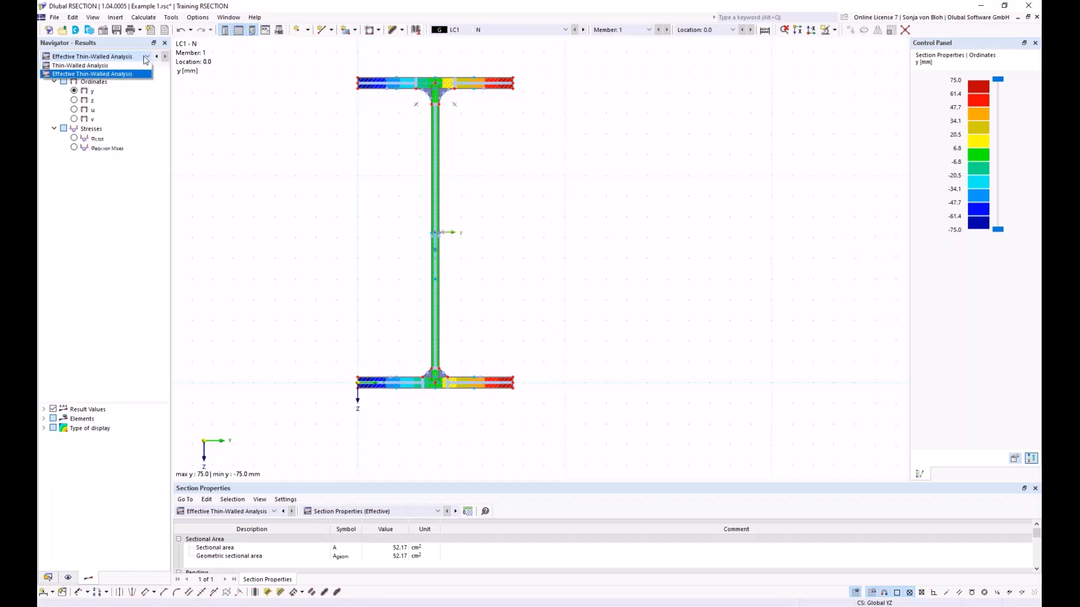
{"action": "left_click", "coordinate": [49, 65]}
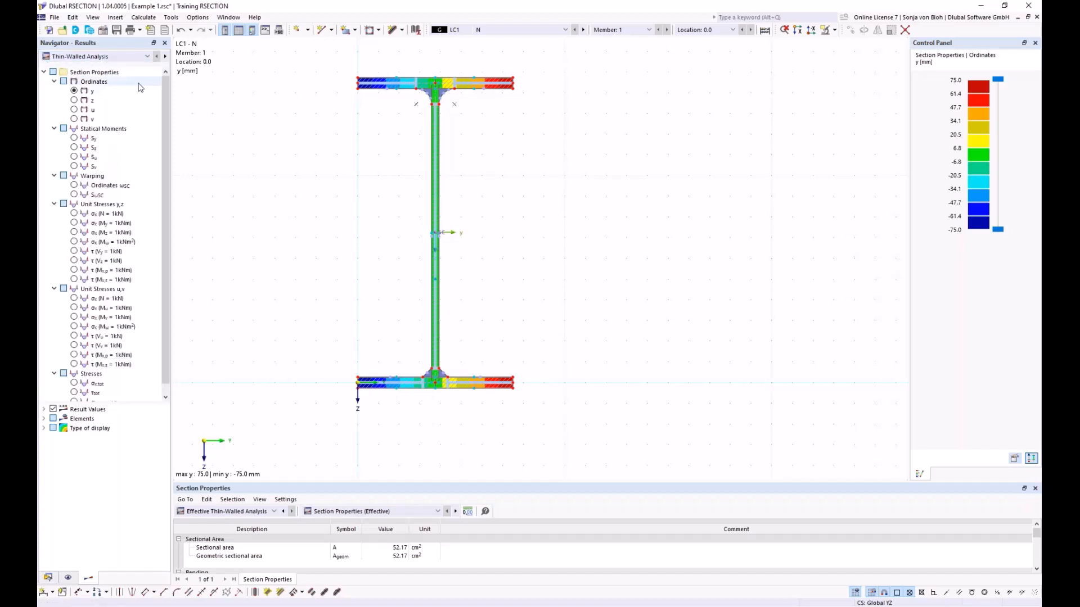
{"action": "left_click", "coordinate": [146, 57]}
{"action": "left_click", "coordinate": [121, 75]}
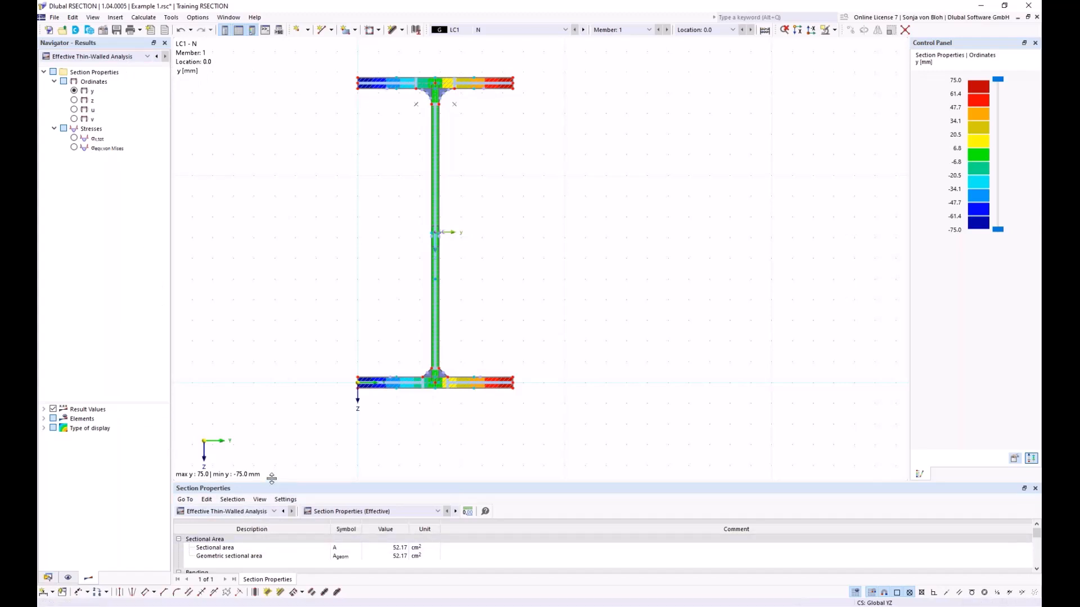
- Enlarge the section properties results table and check which data and analysis categories it offers
{"action": "left_click_drag", "start_coordinate": [272, 482], "coordinate": [275, 392]}
{"action": "left_click", "coordinate": [275, 420]}
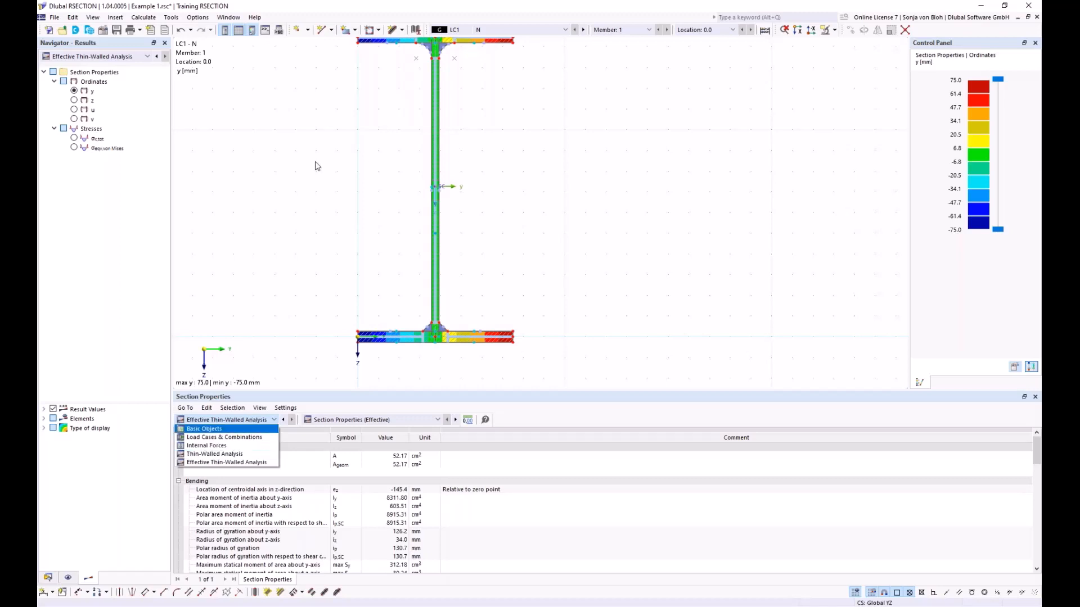
{"action": "left_click", "coordinate": [379, 93]}
{"action": "scroll", "coordinate": [378, 94], "scroll_direction": "down", "scroll_amount": 1}
{"action": "middle_click_drag", "start_coordinate": [373, 107], "coordinate": [389, 144]}
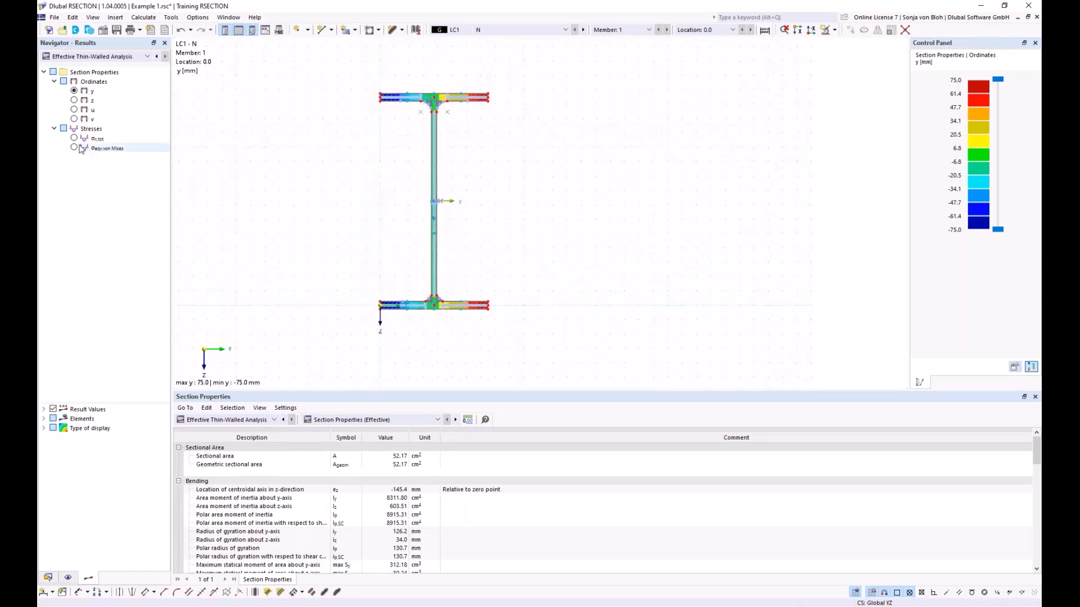
- Display the total normal stress σx,tot on the section for LC1, LC2 and combination CO1
{"action": "left_click", "coordinate": [74, 138]}
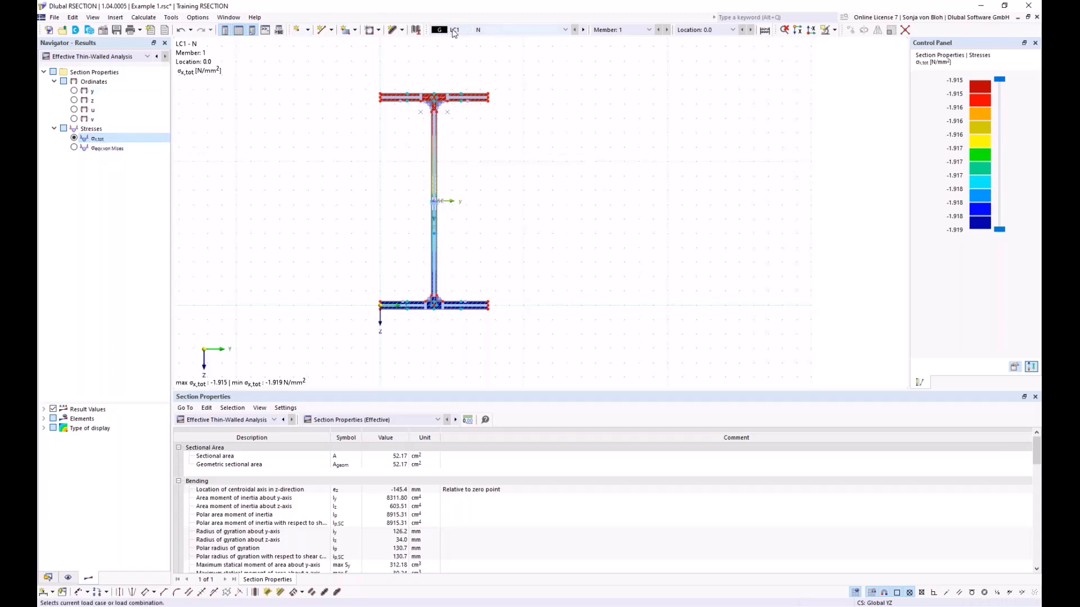
{"action": "left_click", "coordinate": [566, 30]}
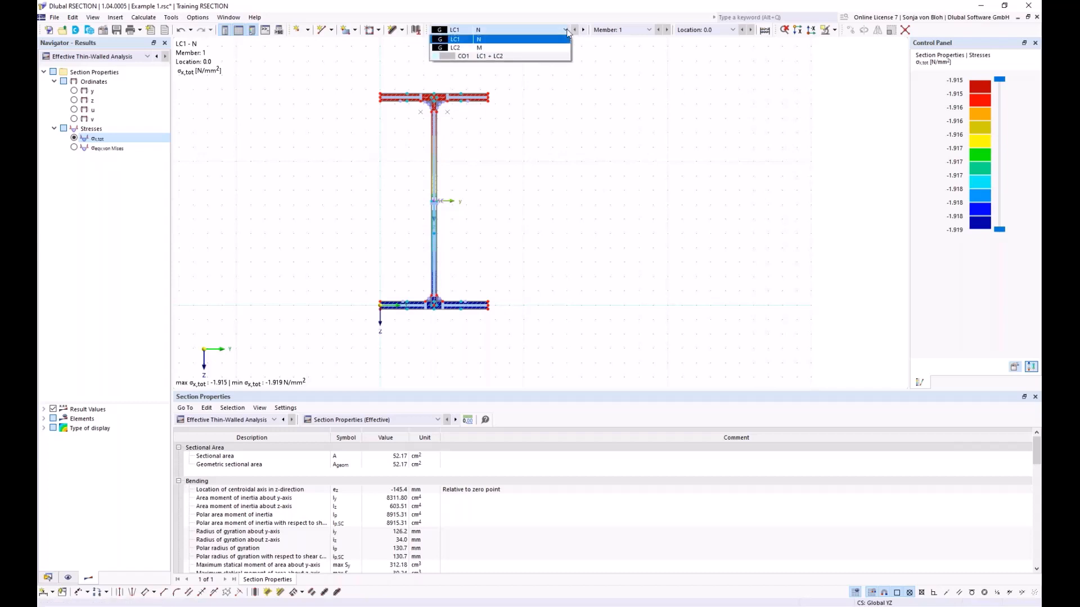
{"action": "left_click", "coordinate": [522, 48]}
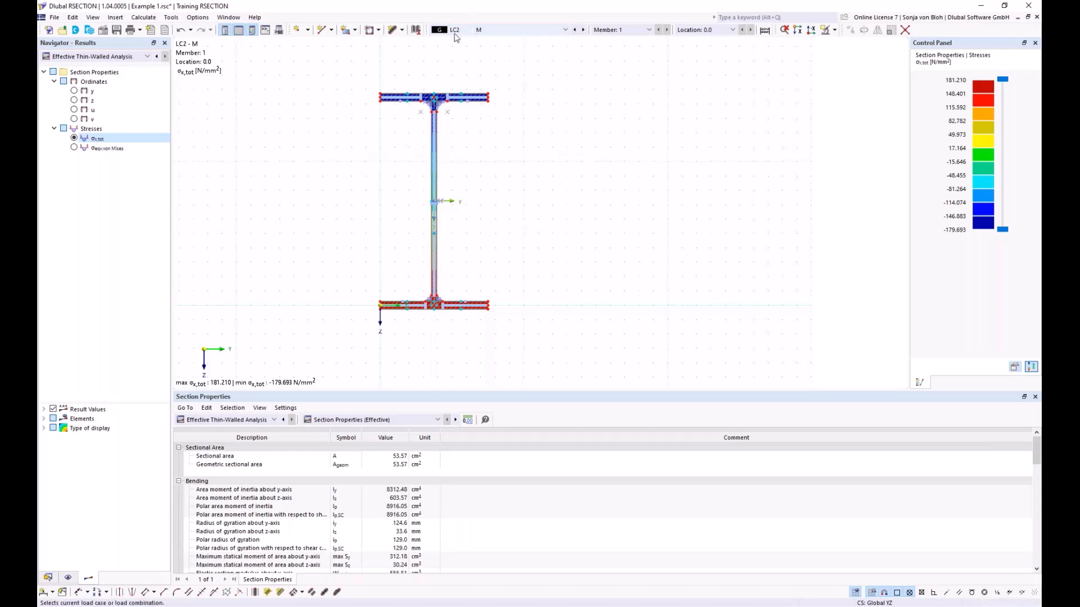
{"action": "left_click", "coordinate": [566, 30]}
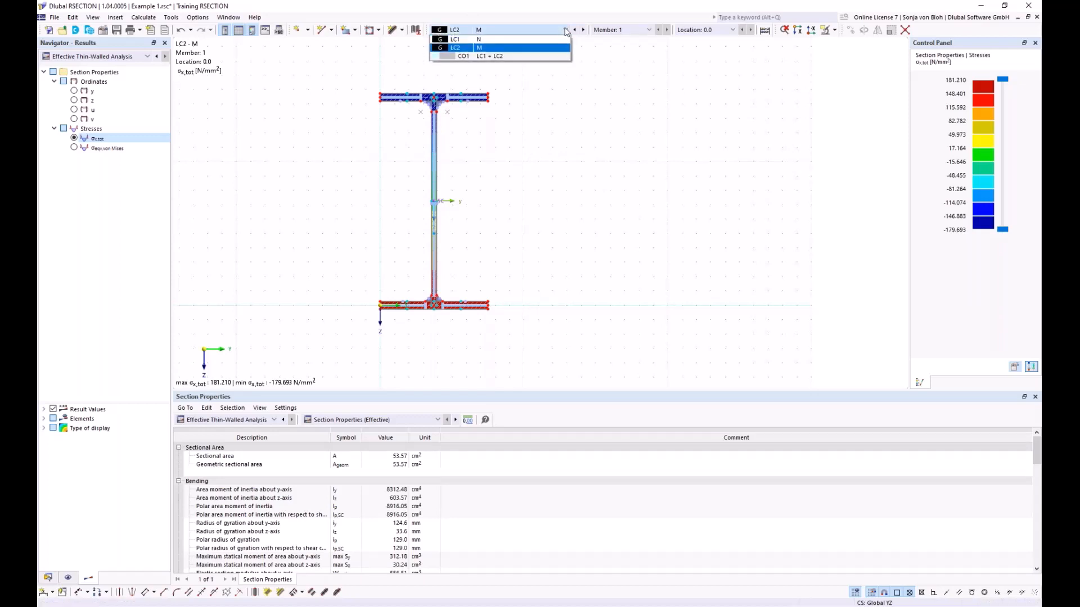
{"action": "left_click", "coordinate": [488, 55]}
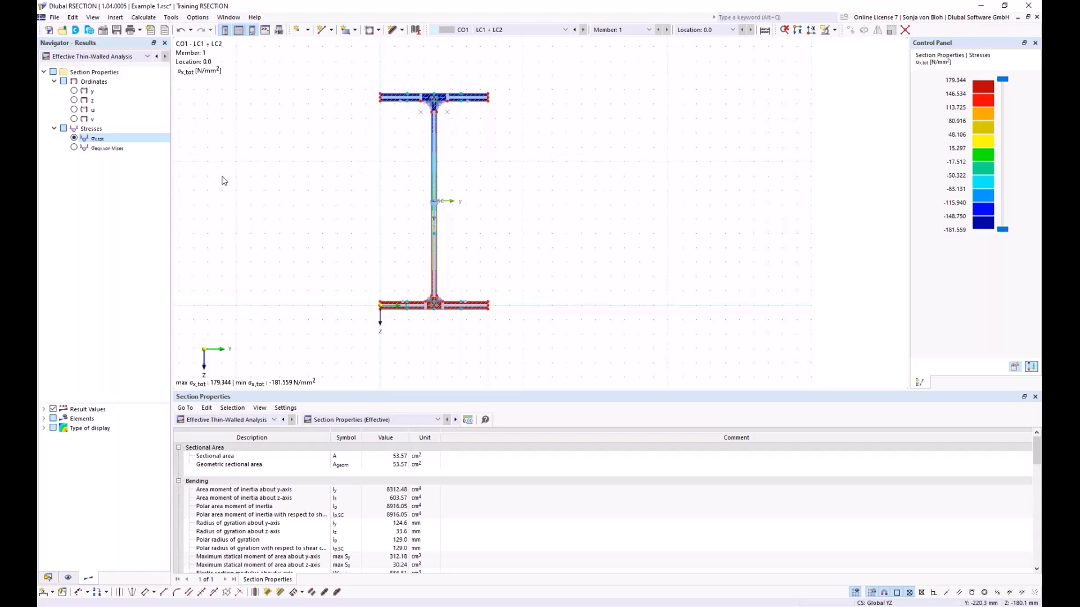
- Return the displayed results to LC1 and set the type of display to Off instead of isobands
{"action": "left_click", "coordinate": [491, 29]}
{"action": "left_click", "coordinate": [493, 40]}
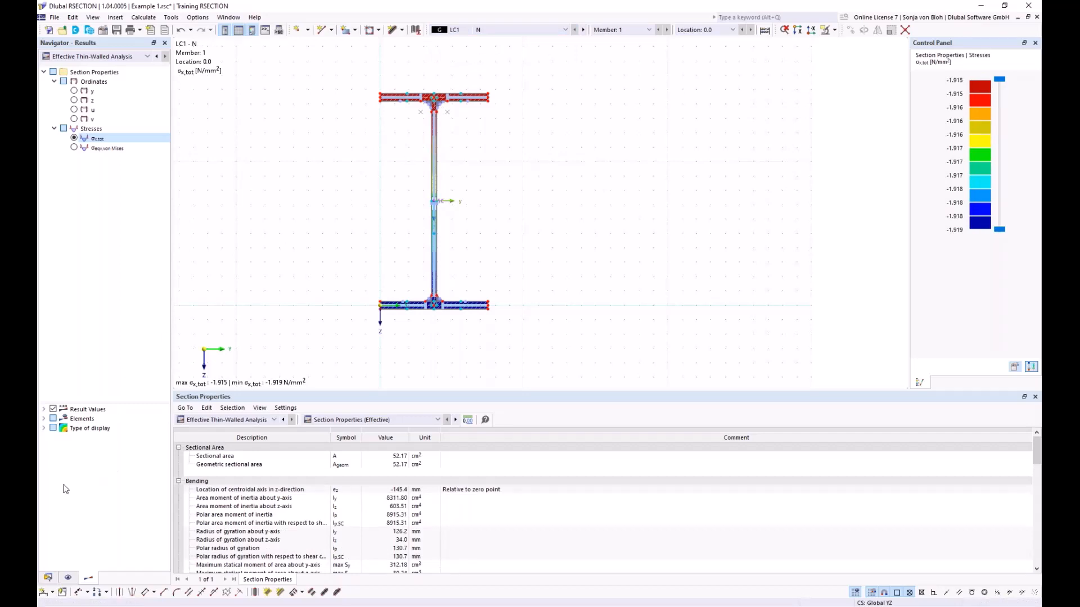
{"action": "left_click", "coordinate": [45, 428]}
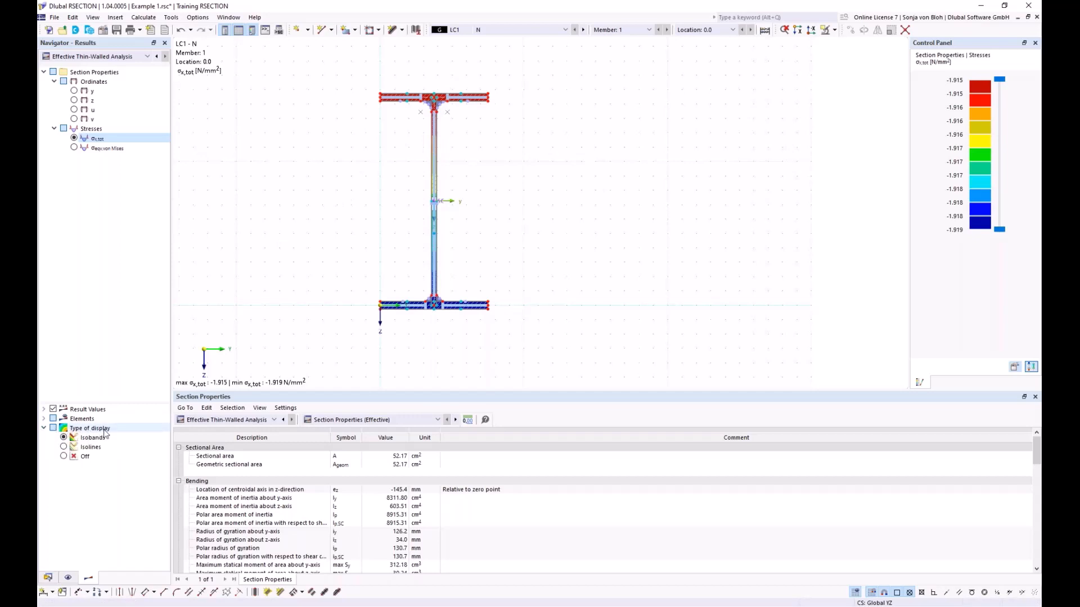
{"action": "left_click", "coordinate": [63, 456]}
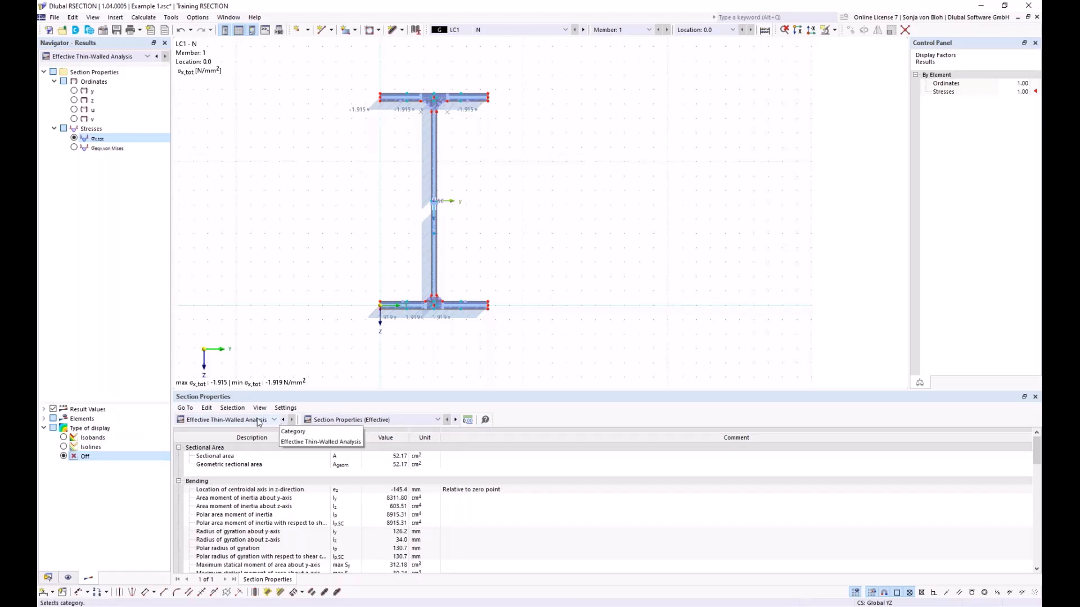
- Show the Thin-Walled Analysis section properties in the results table and enlarge it to review the values
{"action": "left_click", "coordinate": [276, 420]}
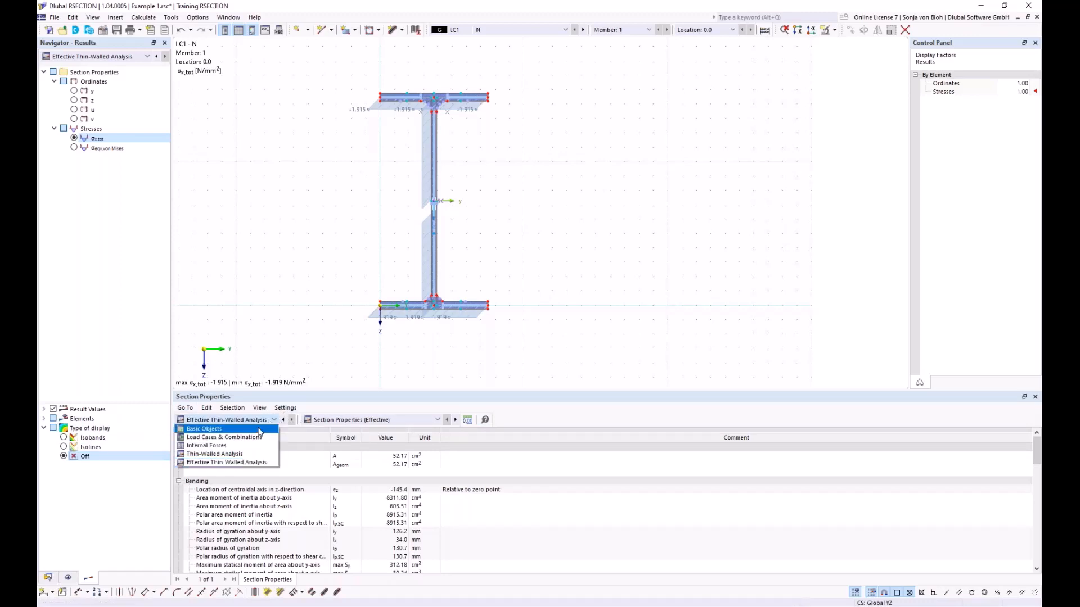
{"action": "left_click", "coordinate": [180, 453]}
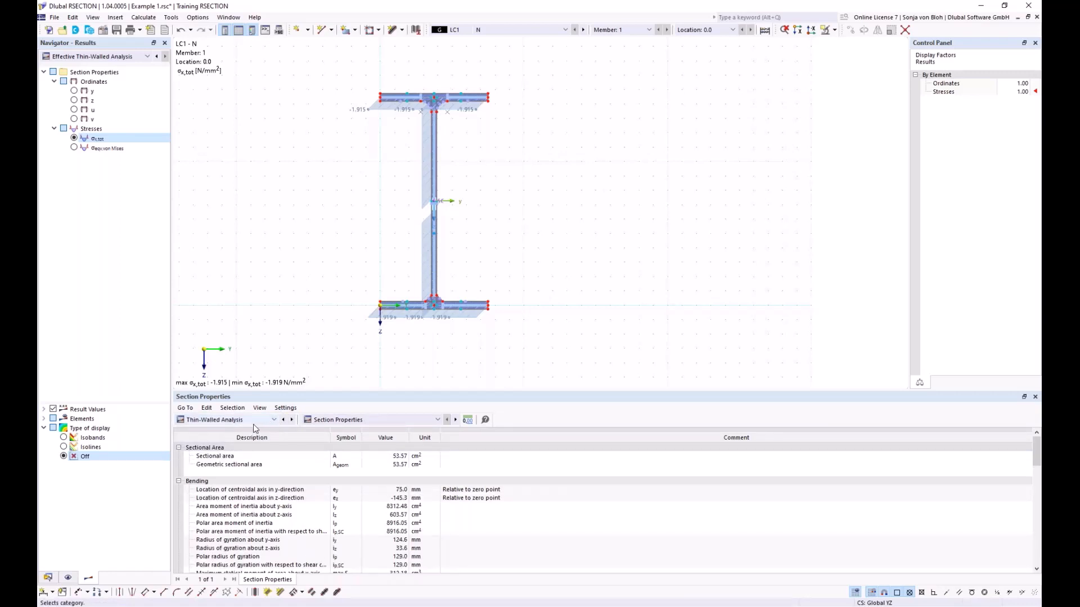
{"action": "left_click", "coordinate": [437, 421]}
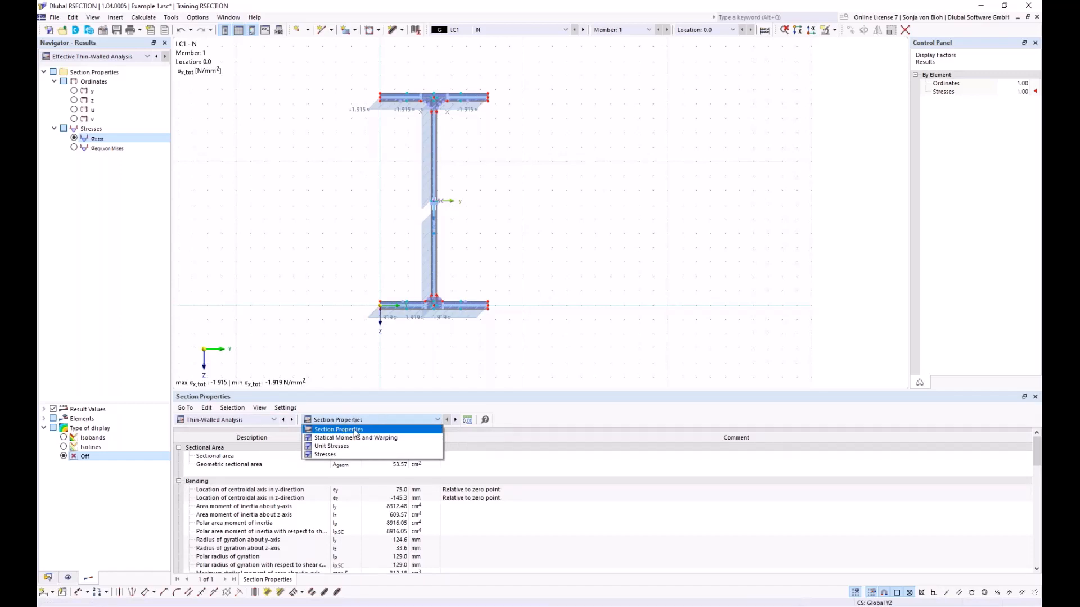
{"action": "left_click", "coordinate": [354, 430]}
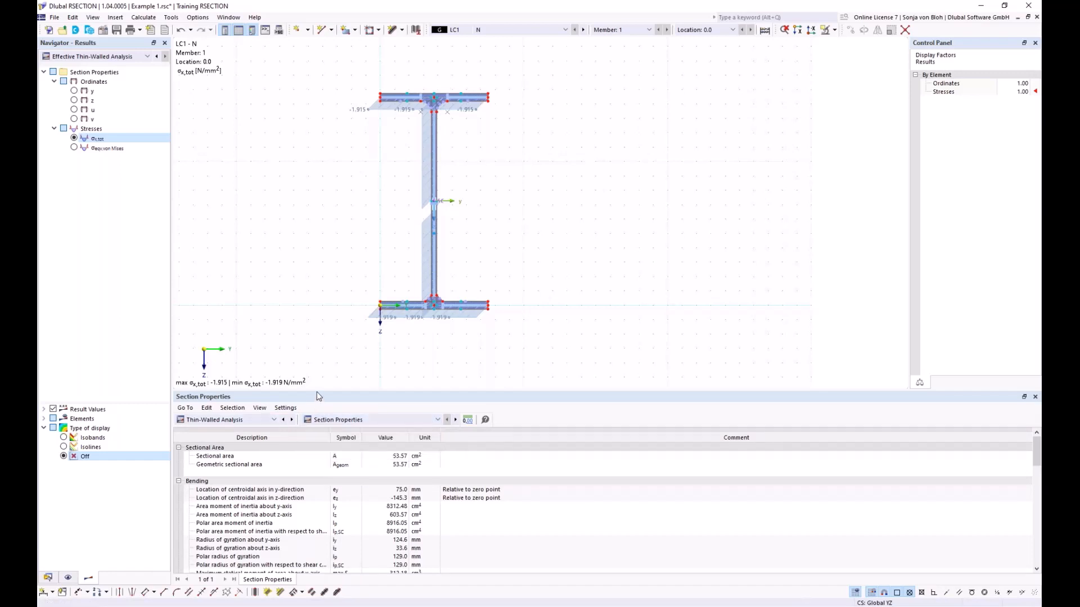
{"action": "left_click_drag", "start_coordinate": [316, 392], "coordinate": [316, 283]}
{"action": "left_click", "coordinate": [394, 349]}
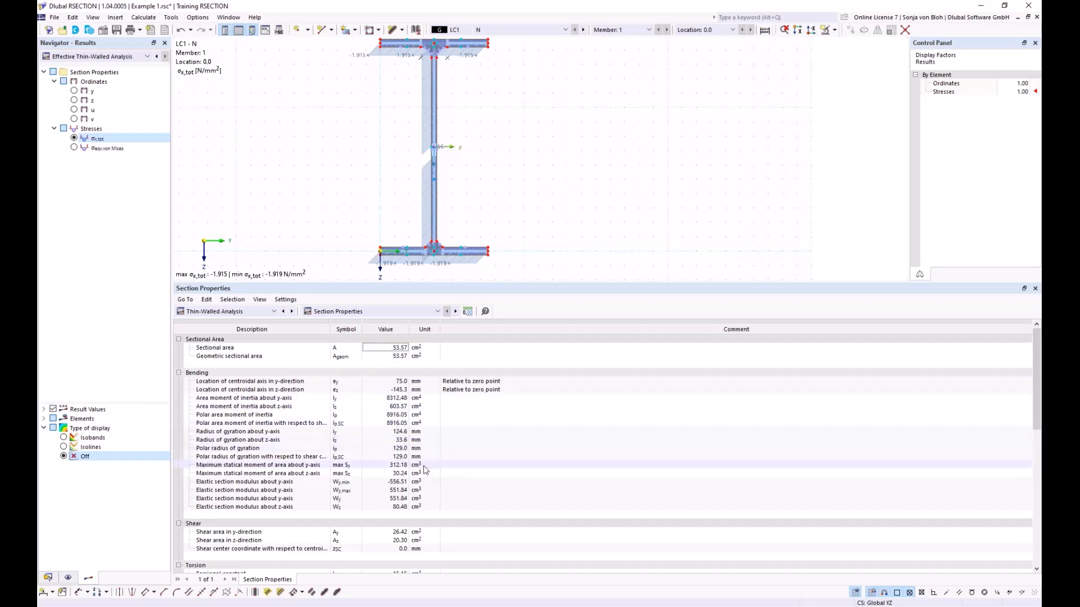
- Review the Statical Moments and Warping table, then locate the LC1 σx,tot result from the Stresses table in the graphic
{"action": "left_click", "coordinate": [438, 311]}
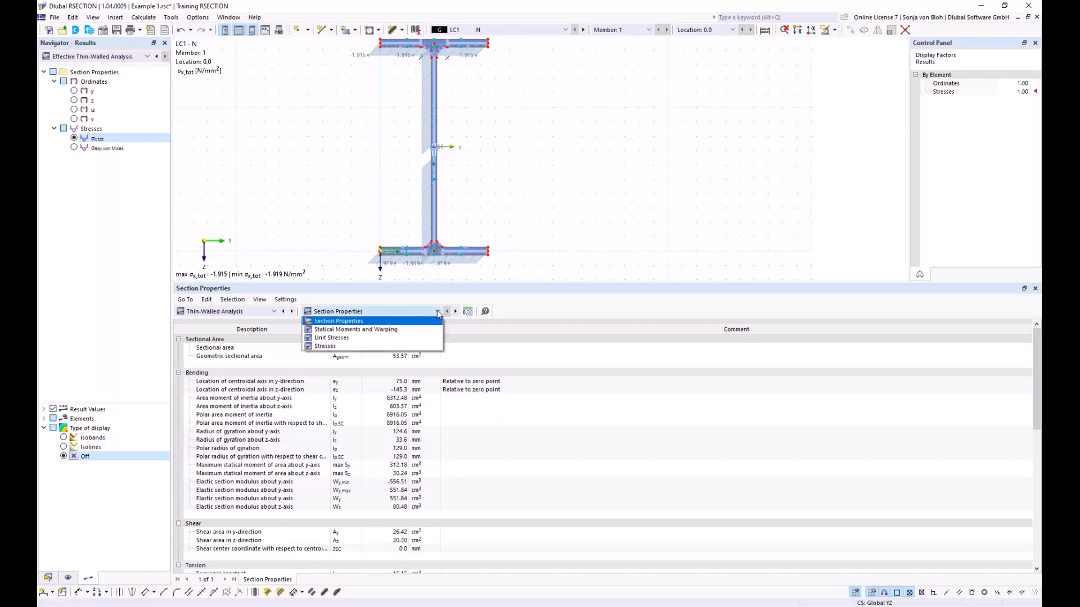
{"action": "left_click", "coordinate": [365, 330]}
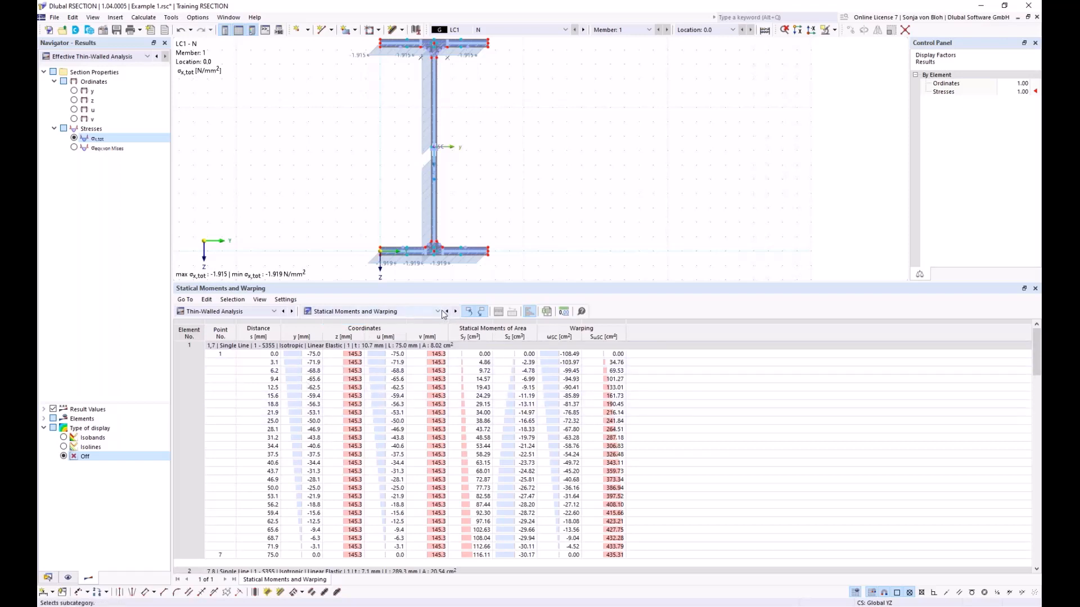
{"action": "left_click", "coordinate": [439, 312]}
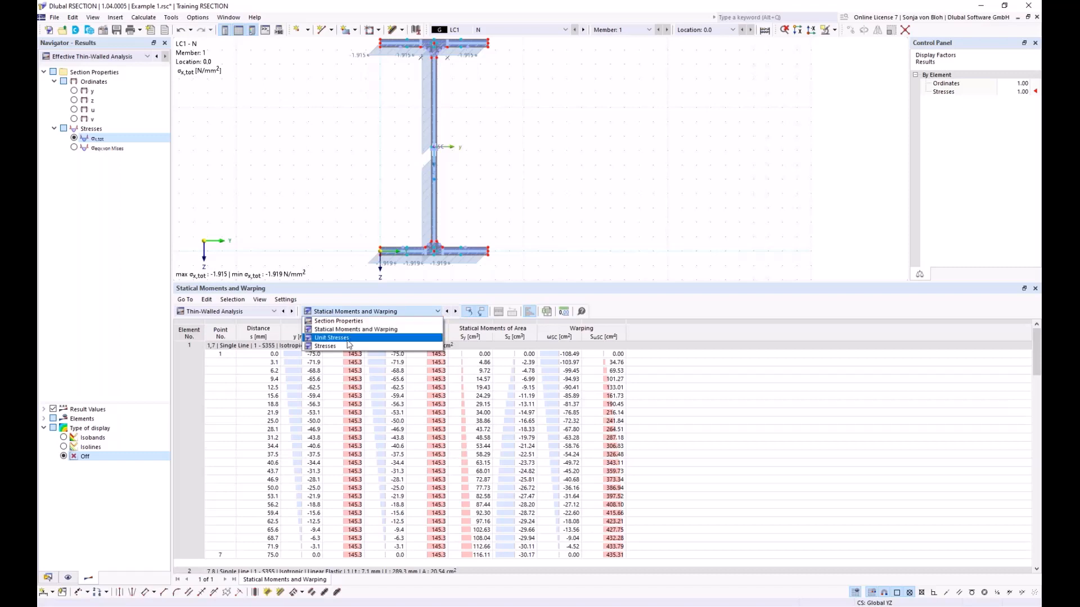
{"action": "left_click", "coordinate": [326, 346]}
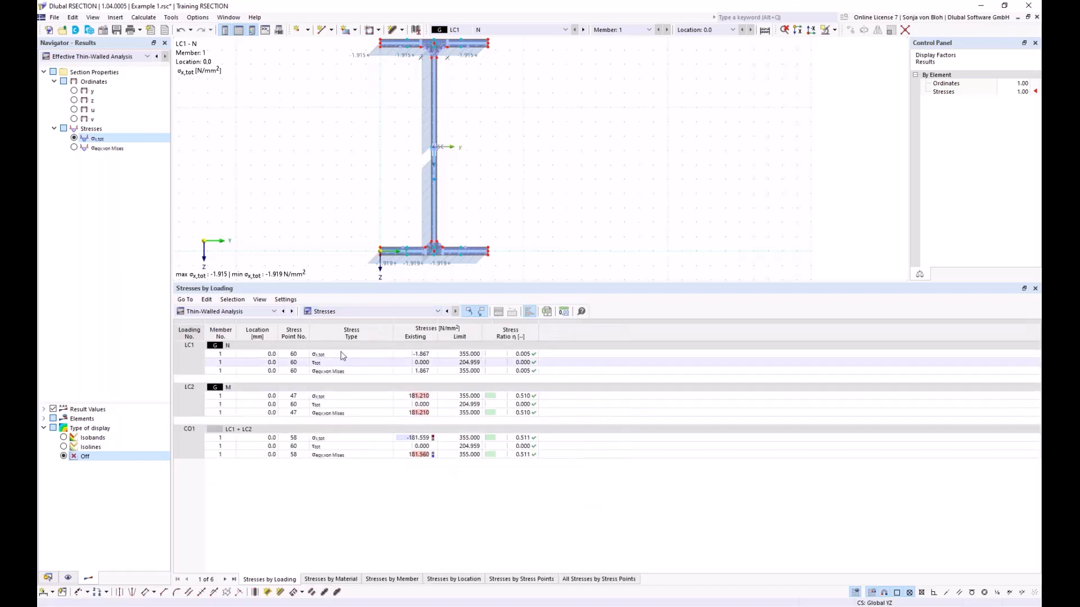
{"action": "left_click", "coordinate": [344, 356]}
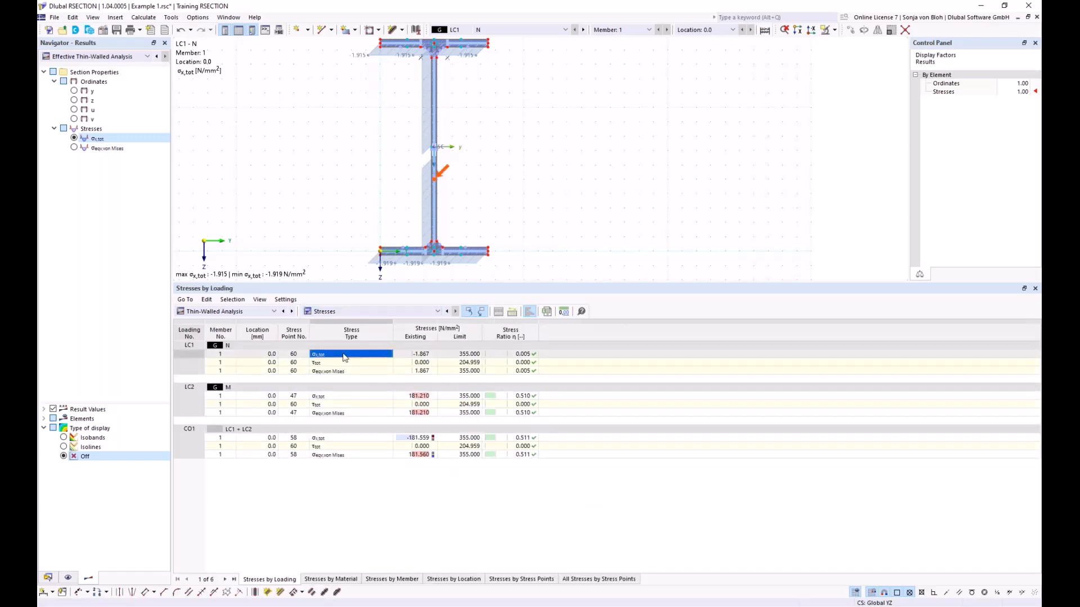
- Switch the graphic results to Thin-Walled Analysis and give the section graphic more room than the table
{"action": "left_click", "coordinate": [147, 56]}
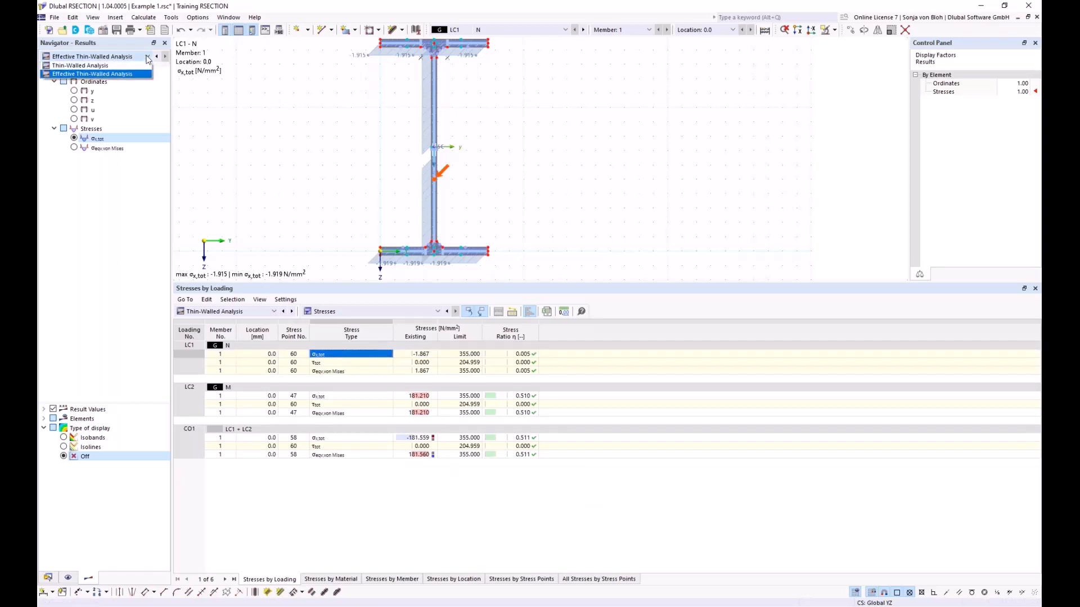
{"action": "left_click", "coordinate": [92, 66]}
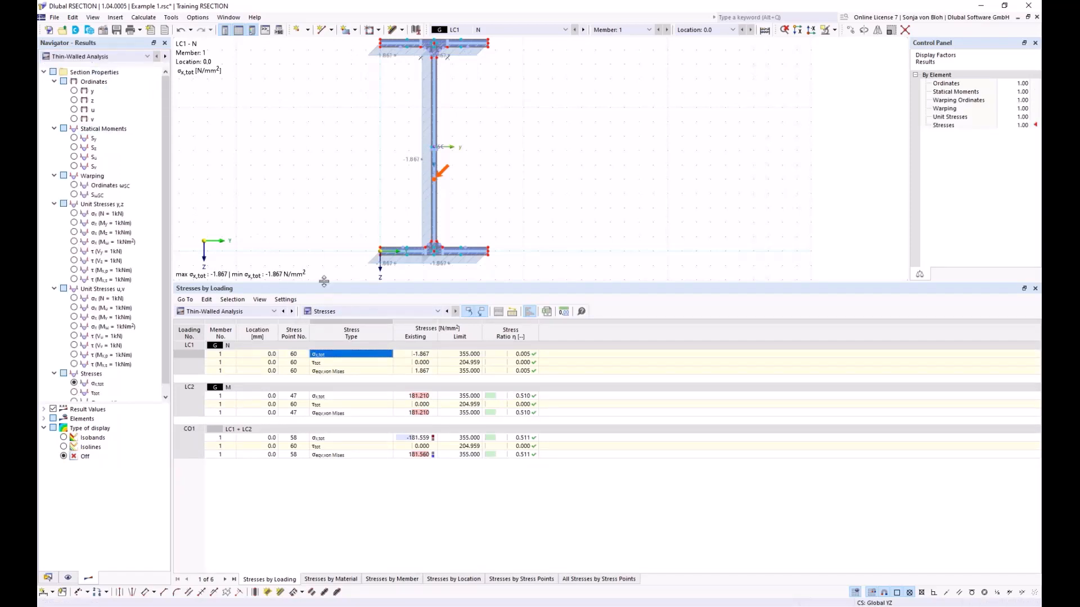
{"action": "left_click_drag", "start_coordinate": [324, 281], "coordinate": [324, 442]}
{"action": "middle_click_drag", "start_coordinate": [306, 262], "coordinate": [331, 295]}
{"action": "scroll", "coordinate": [345, 311], "scroll_direction": "up", "scroll_amount": 1}
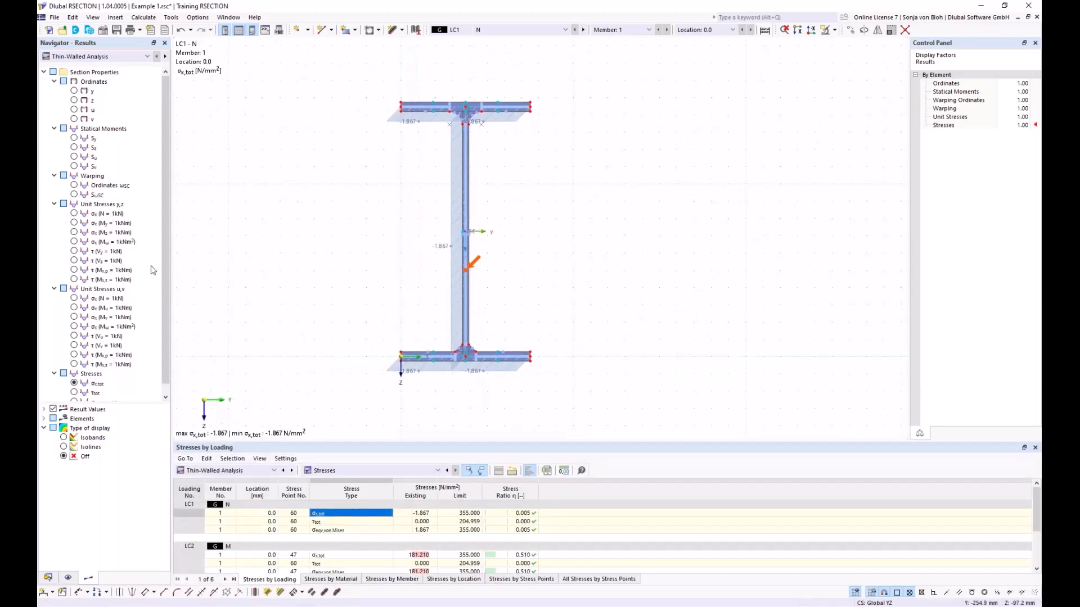
- View the statical moment Sy diagram on the section, then display the total normal stress σx,tot again
{"action": "left_click", "coordinate": [73, 138]}
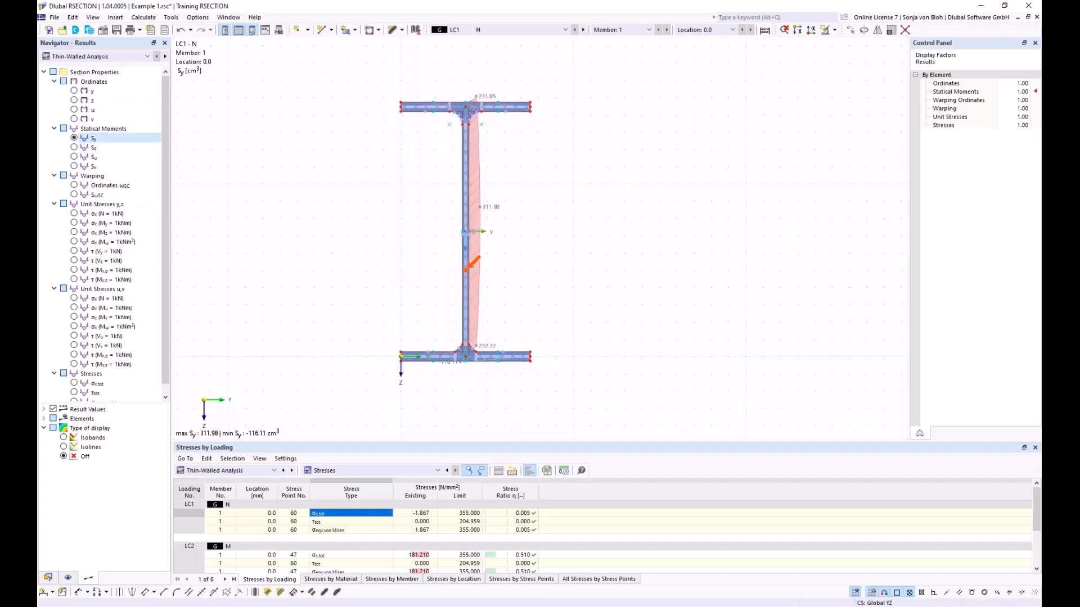
{"action": "scroll", "coordinate": [92, 382], "scroll_direction": "down", "scroll_amount": 1}
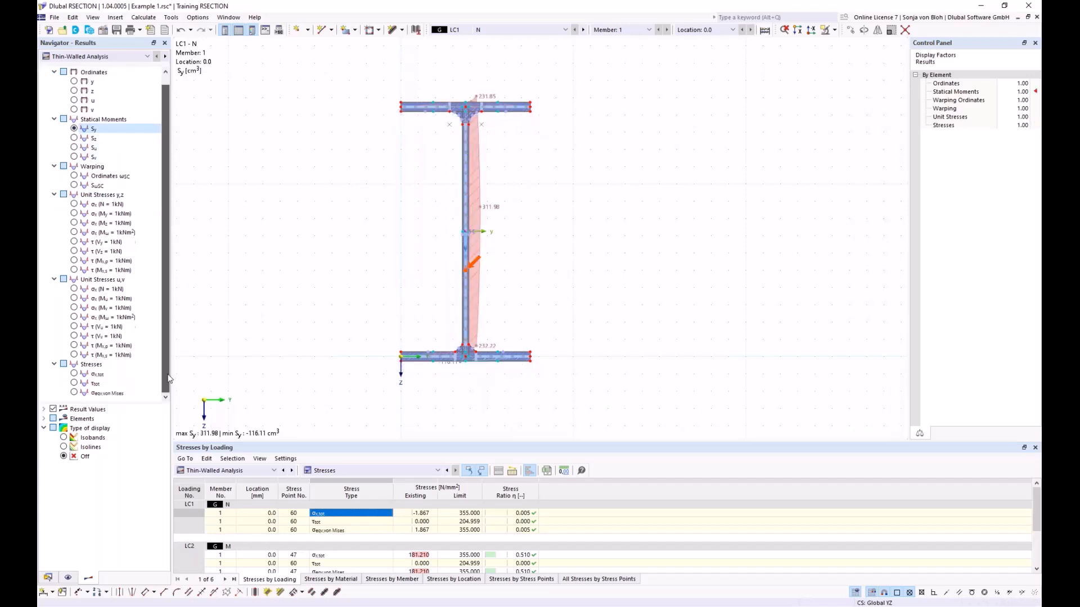
{"action": "left_click", "coordinate": [76, 374]}
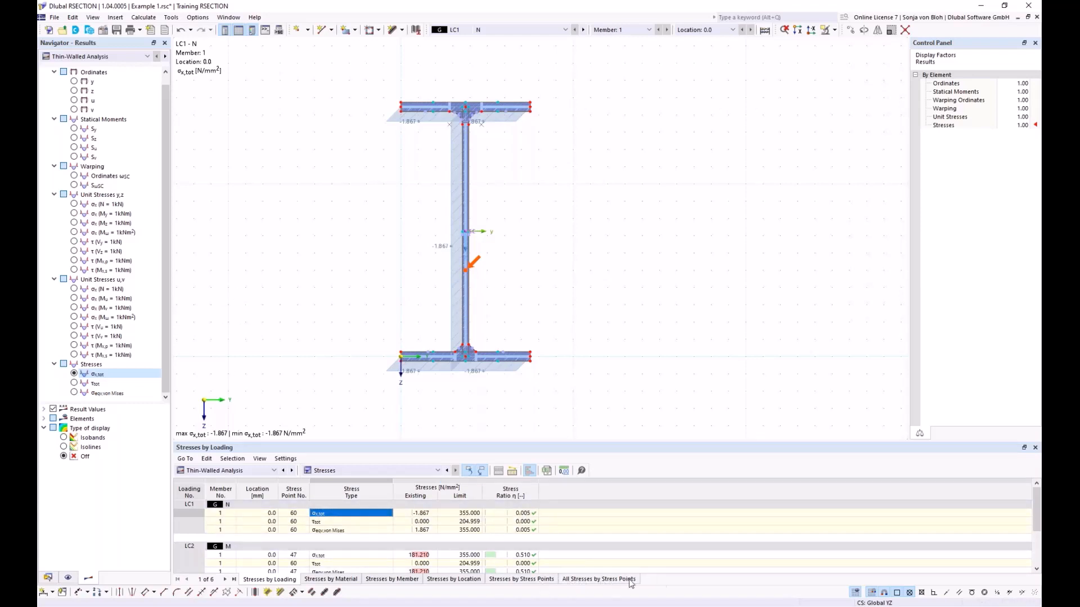
- List all stresses by stress points and examine the results of stress point 60 on the web in the enlarged table
{"action": "left_click", "coordinate": [611, 583]}
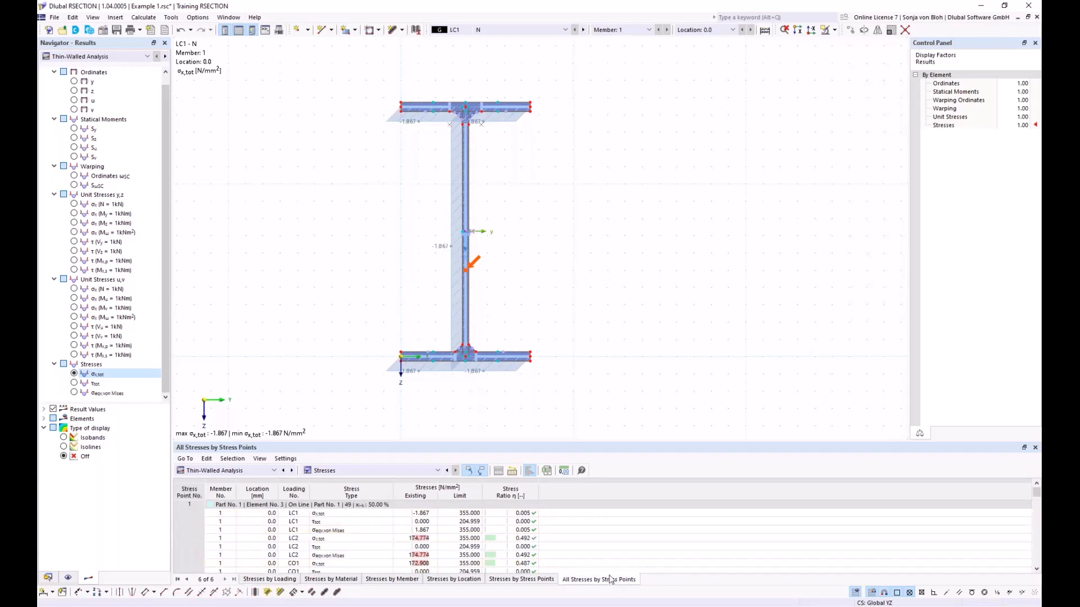
{"action": "left_click", "coordinate": [467, 275]}
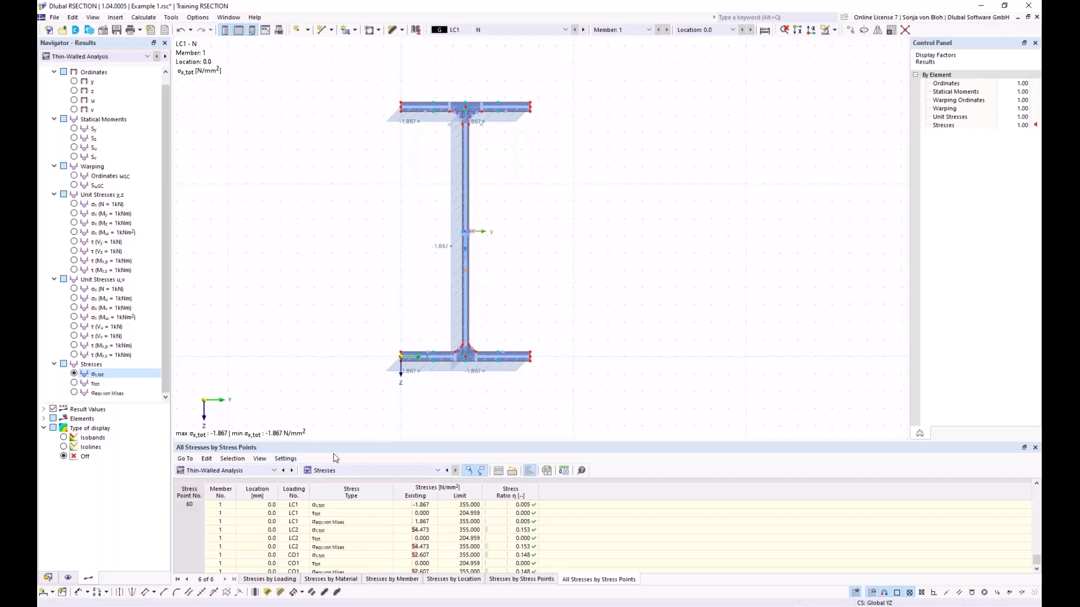
{"action": "left_click_drag", "start_coordinate": [336, 441], "coordinate": [340, 305]}
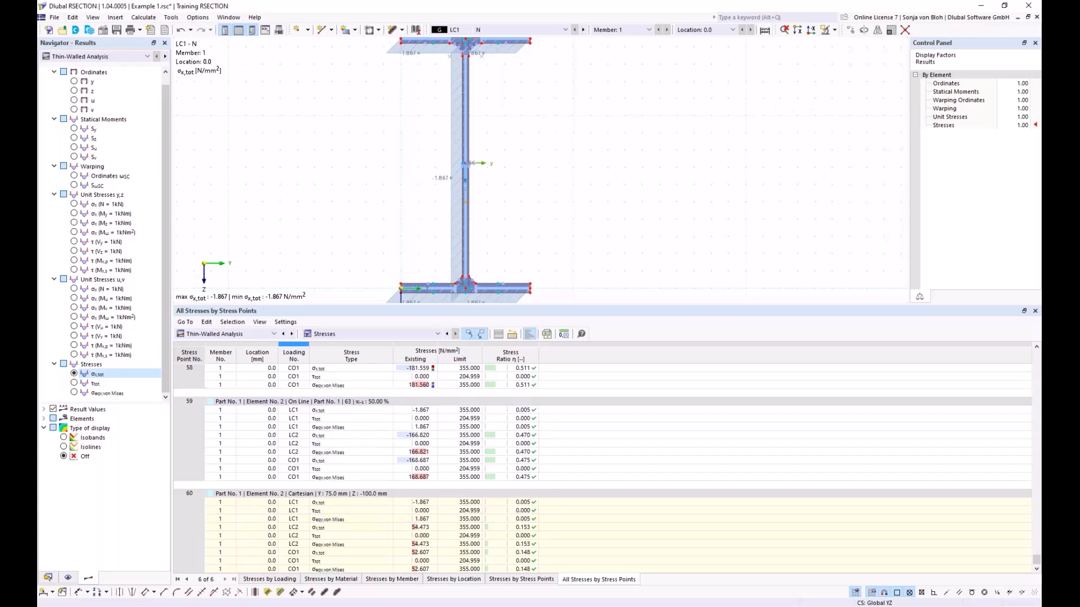
- Show the Section Classification acc. to EN 1993-1-1 table of the Effective Thin-Walled Analysis and check the automatic classification for LC1
{"action": "left_click", "coordinate": [274, 334]}
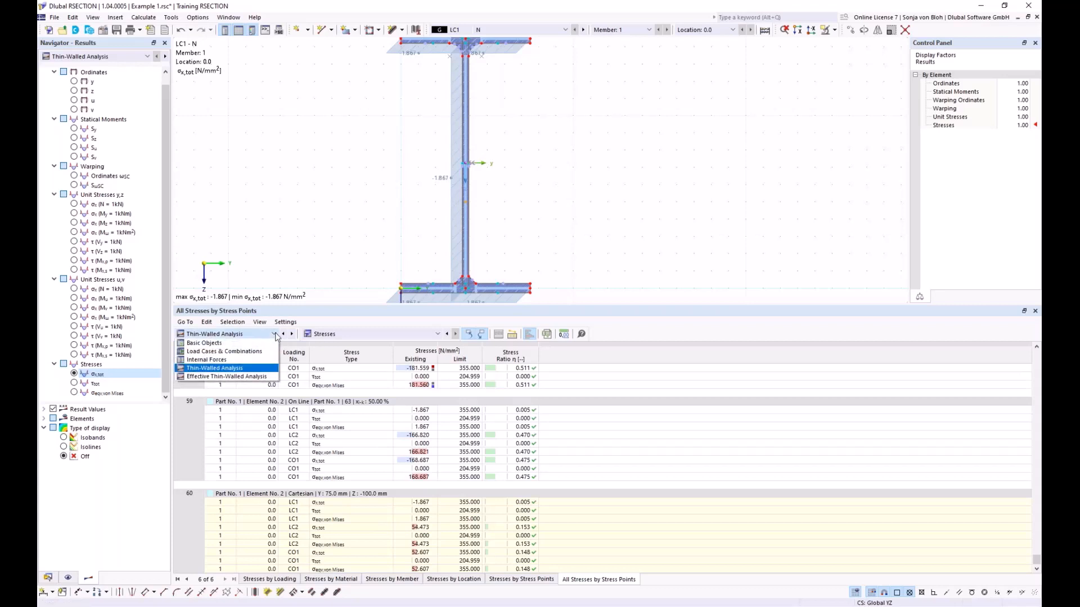
{"action": "left_click", "coordinate": [235, 377]}
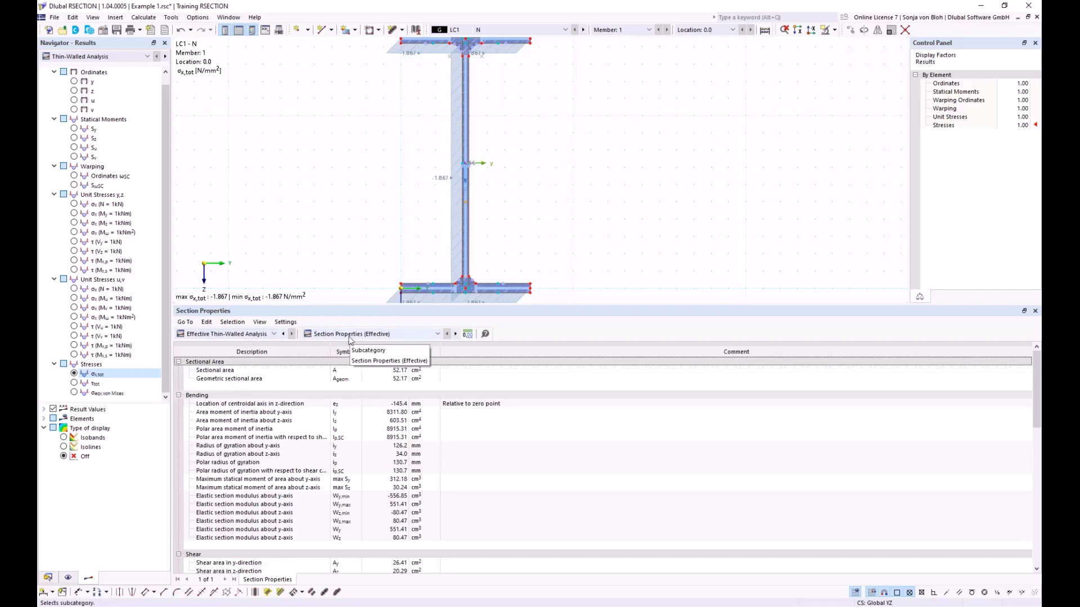
{"action": "left_click", "coordinate": [438, 334]}
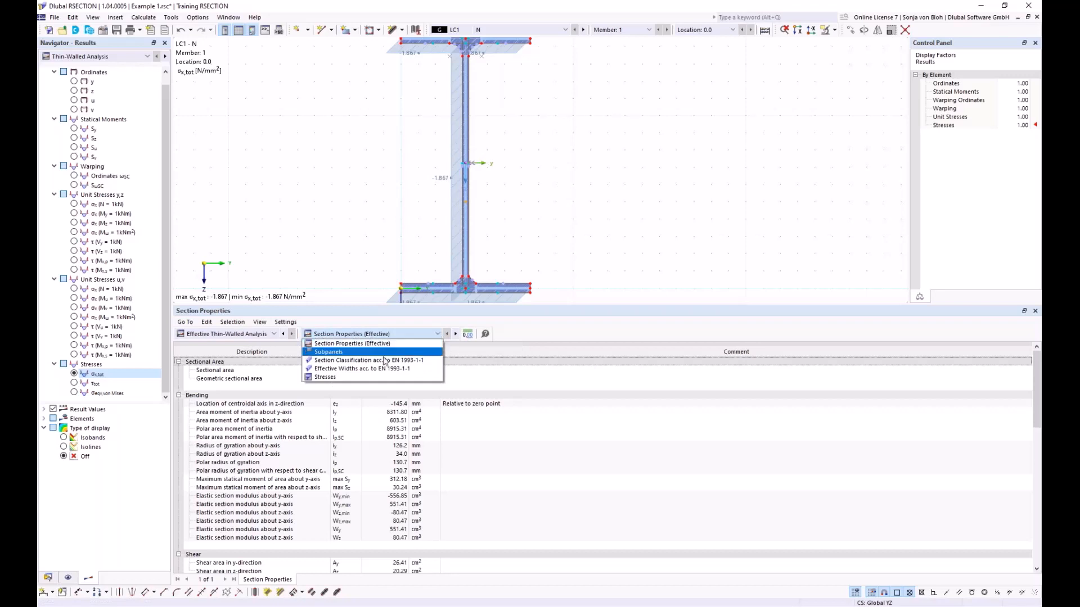
{"action": "left_click", "coordinate": [360, 361]}
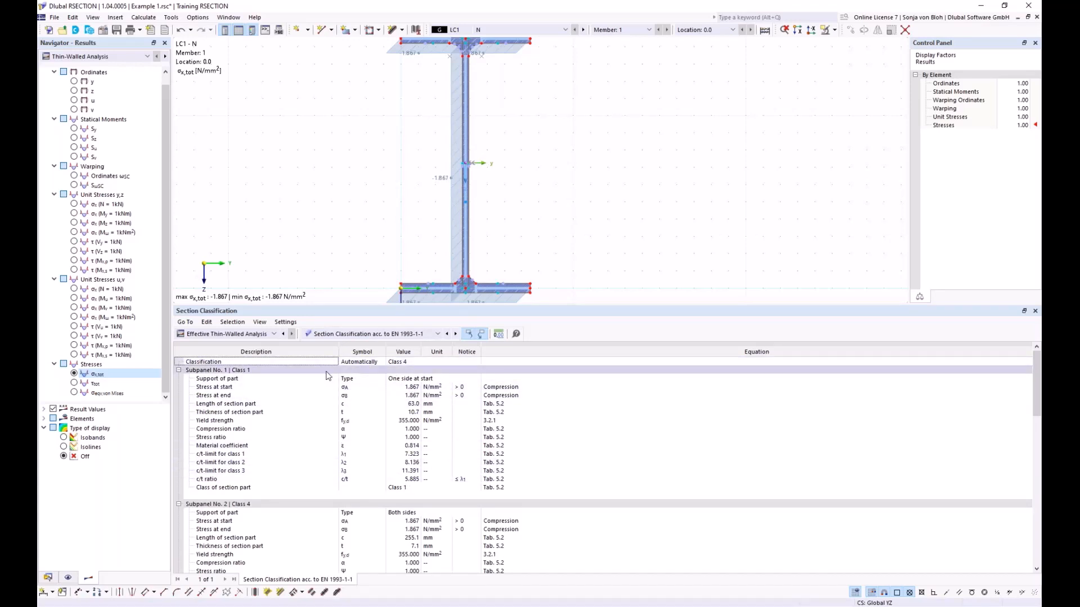
{"action": "left_click", "coordinate": [410, 362]}
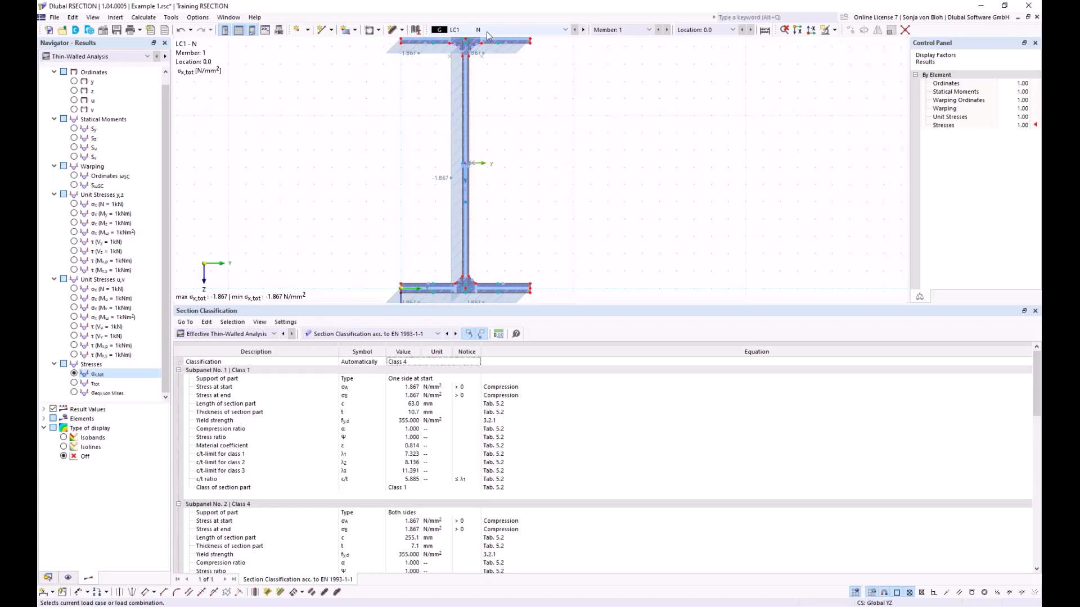
- Switch the graphic results to Effective Thin-Walled Analysis, select the web in the section, and examine the classification details of its subpanel
{"action": "scroll", "coordinate": [462, 184], "scroll_direction": "up", "scroll_amount": 3}
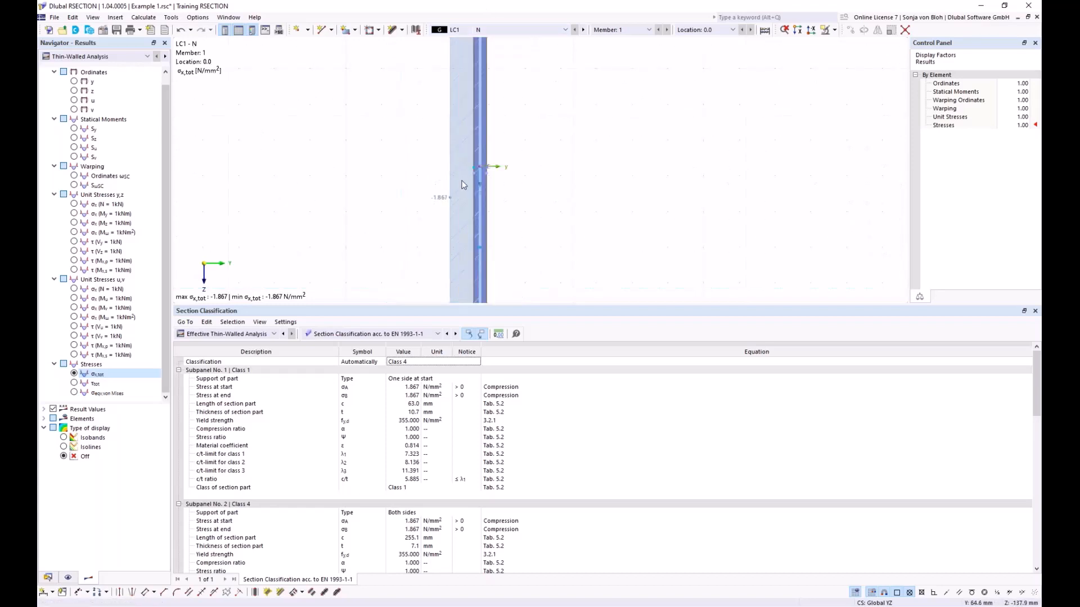
{"action": "left_click", "coordinate": [108, 57]}
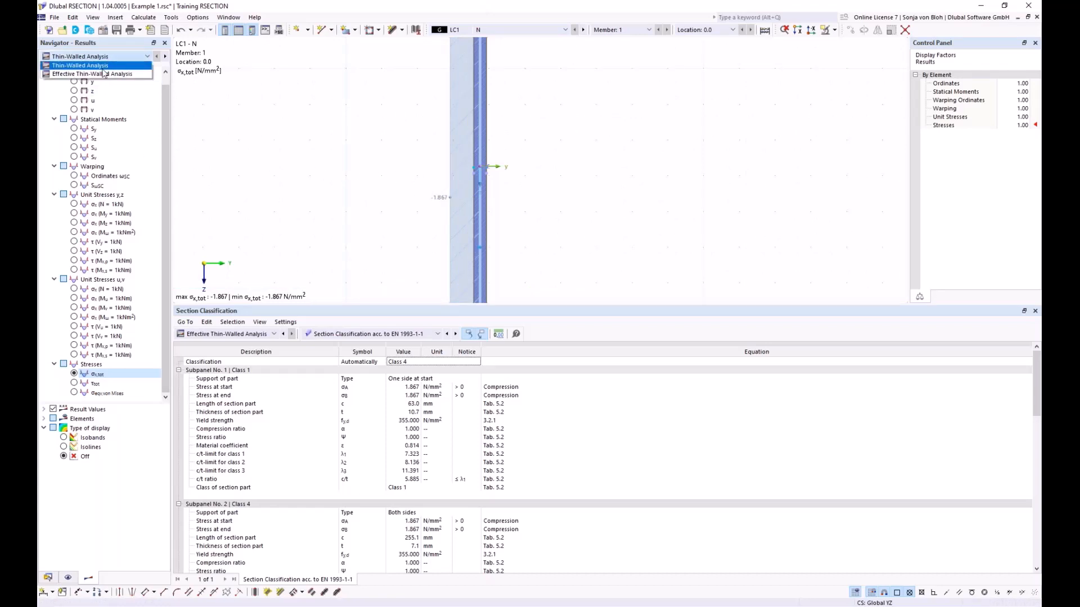
{"action": "left_click", "coordinate": [103, 73]}
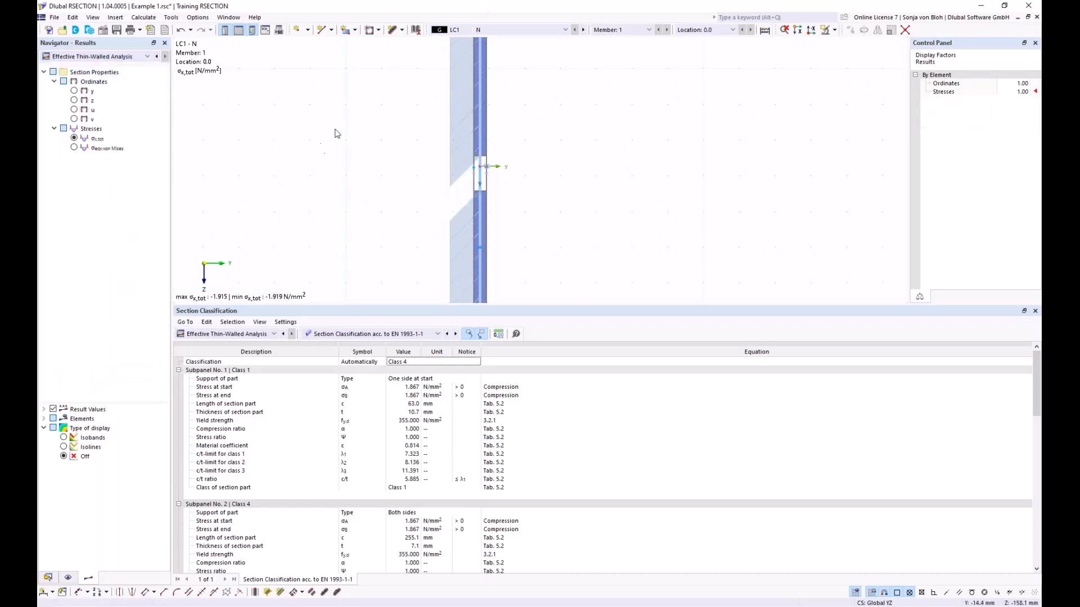
{"action": "scroll", "coordinate": [336, 133], "scroll_direction": "down", "scroll_amount": 3}
{"action": "scroll", "coordinate": [337, 152], "scroll_direction": "up", "scroll_amount": 2}
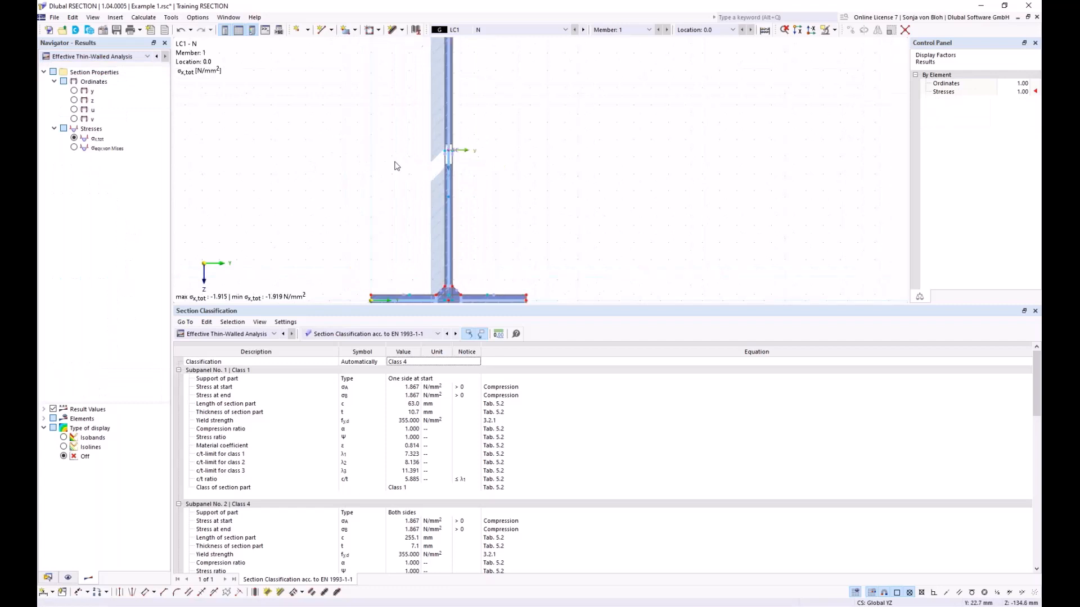
{"action": "left_click", "coordinate": [450, 164]}
{"action": "scroll", "coordinate": [508, 178], "scroll_direction": "down", "scroll_amount": 2}
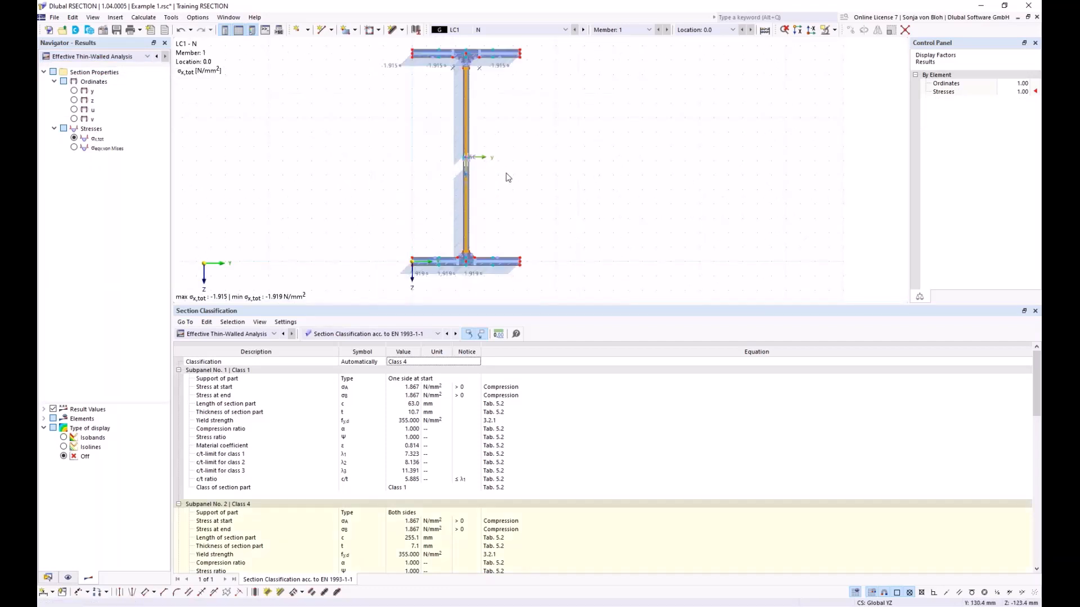
{"action": "scroll", "coordinate": [371, 558], "scroll_direction": "down", "scroll_amount": 3}
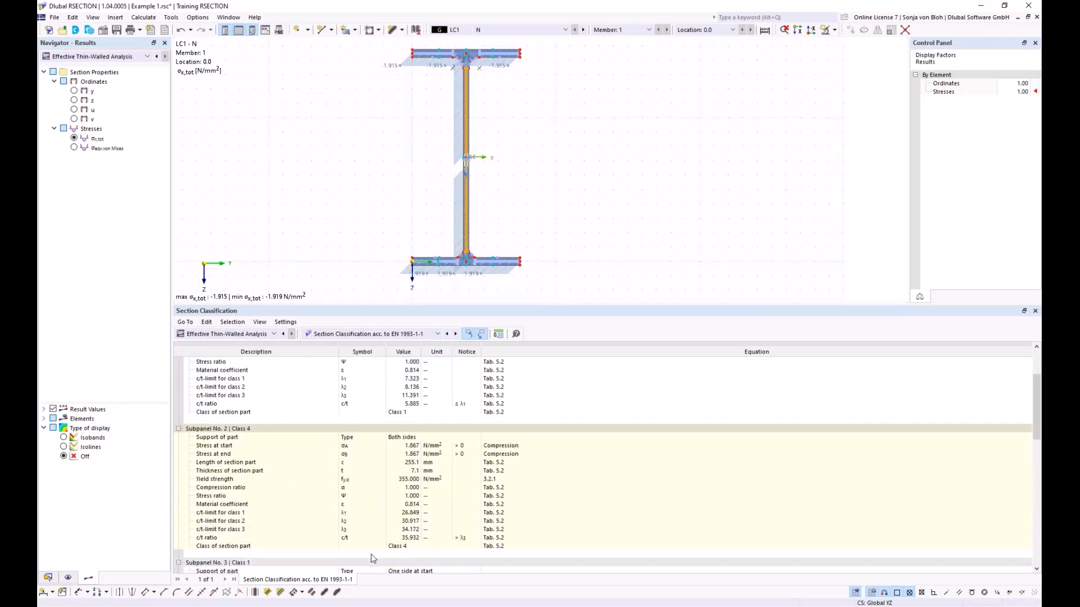
- List the Effective Widths acc. to EN 1993-1-1 and locate the ineffective width of subpanel No. 2 on the web in the graphic
{"action": "left_click", "coordinate": [439, 336]}
{"action": "left_click", "coordinate": [387, 367]}
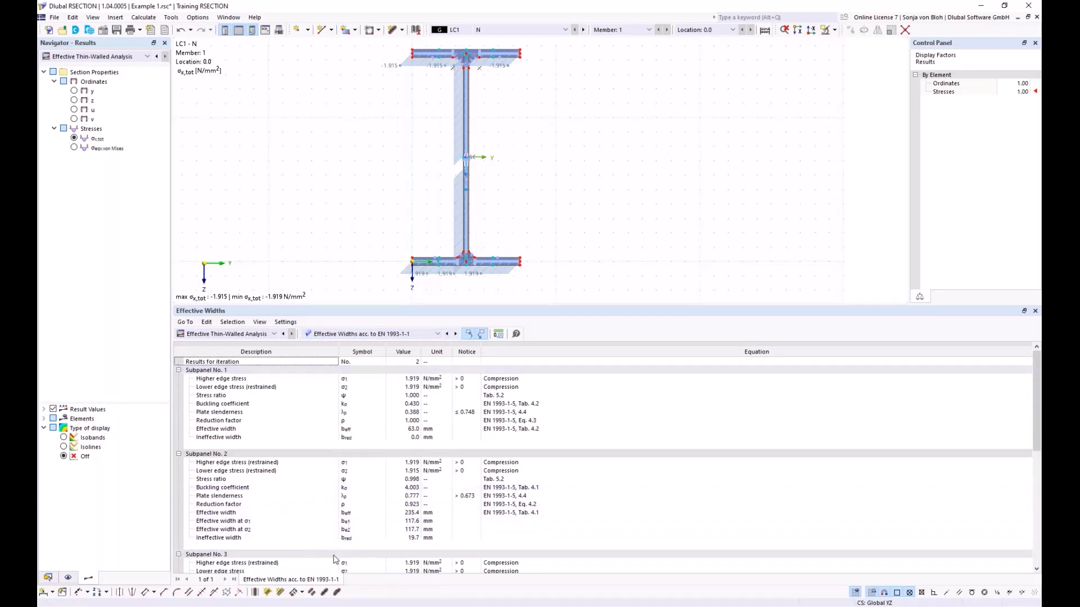
{"action": "left_click", "coordinate": [236, 539]}
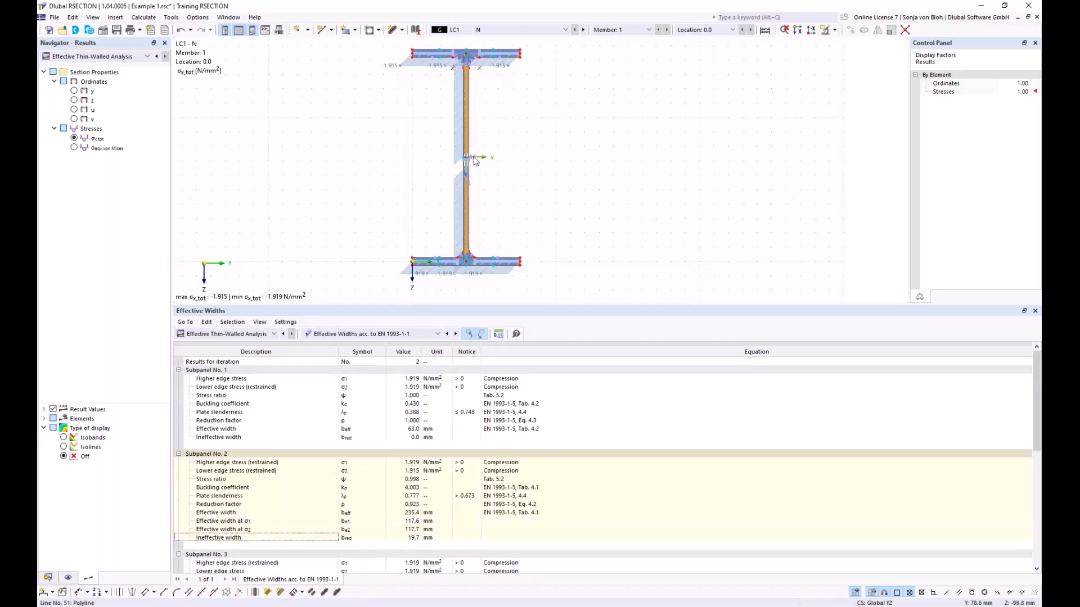
{"action": "scroll", "coordinate": [454, 157], "scroll_direction": "up", "scroll_amount": 4}
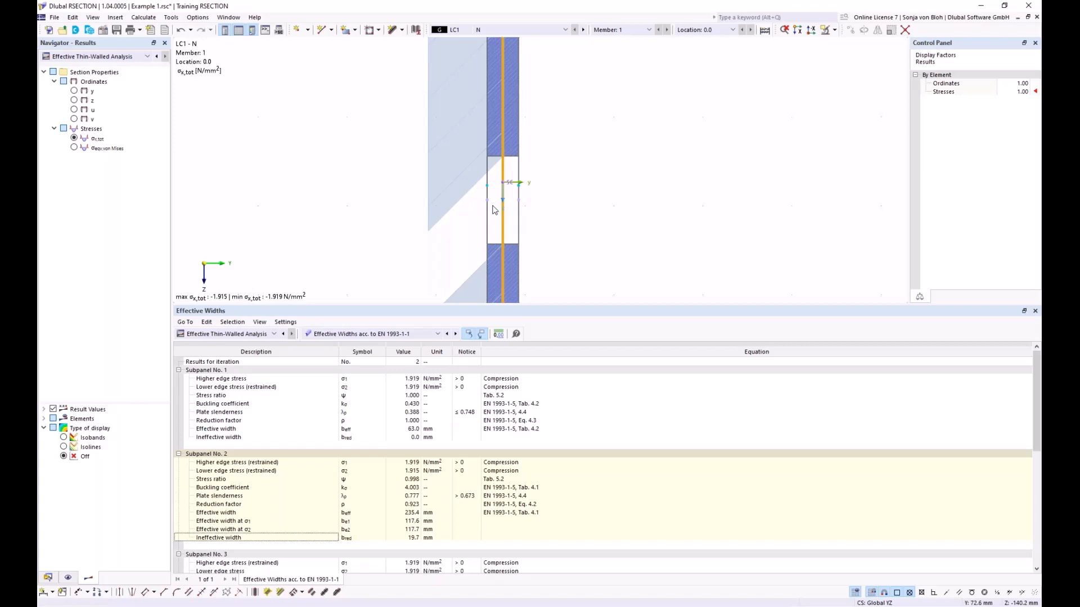
{"action": "scroll", "coordinate": [493, 209], "scroll_direction": "down", "scroll_amount": 4}
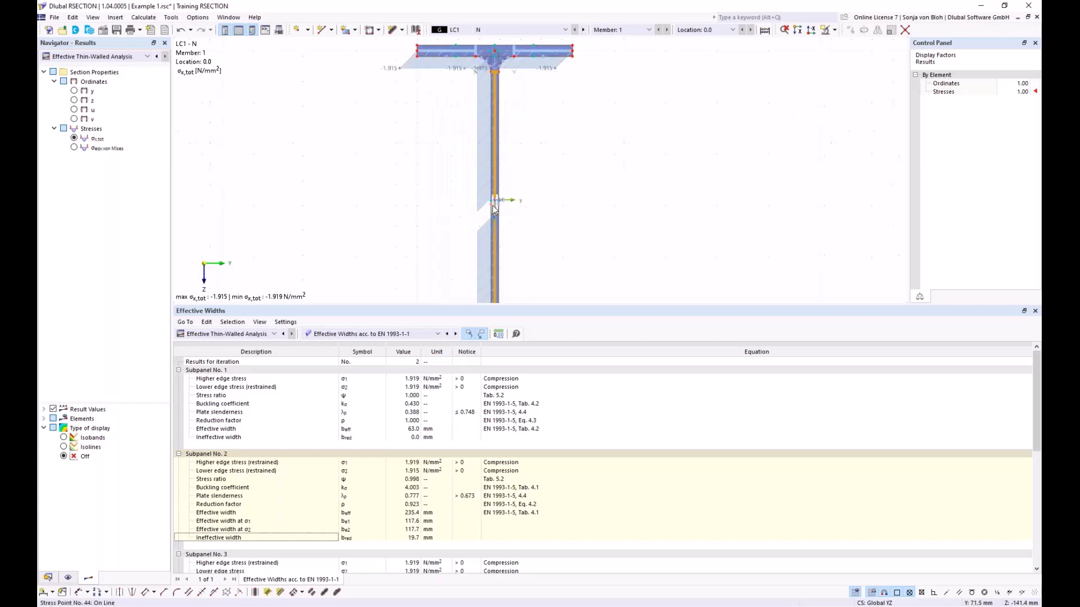
- Give the section graphic more room than the table and display the effective section results for load case LC2
{"action": "left_click_drag", "start_coordinate": [412, 304], "coordinate": [410, 349]}
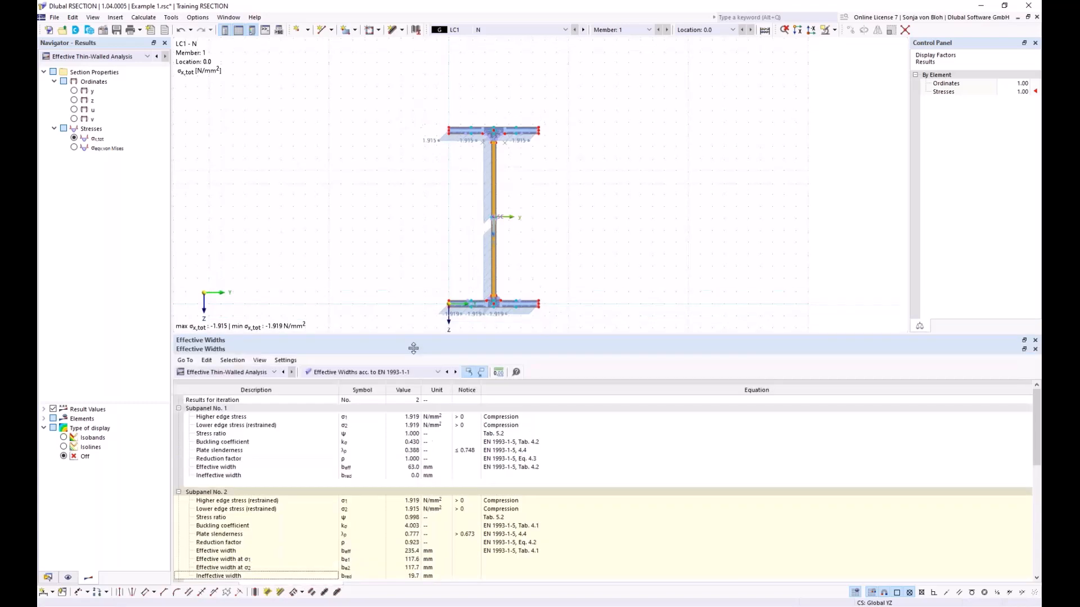
{"action": "scroll", "coordinate": [411, 196], "scroll_direction": "up", "scroll_amount": 2}
{"action": "scroll", "coordinate": [397, 197], "scroll_direction": "down", "scroll_amount": 3}
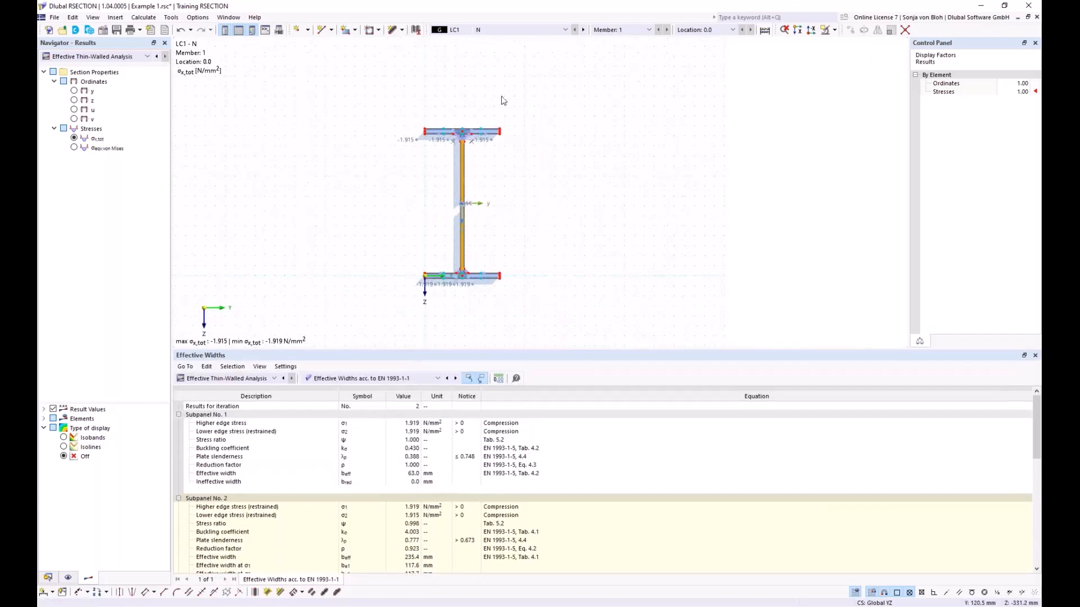
{"action": "scroll", "coordinate": [506, 79], "scroll_direction": "up", "scroll_amount": 2}
{"action": "middle_click_drag", "start_coordinate": [565, 157], "coordinate": [591, 98]}
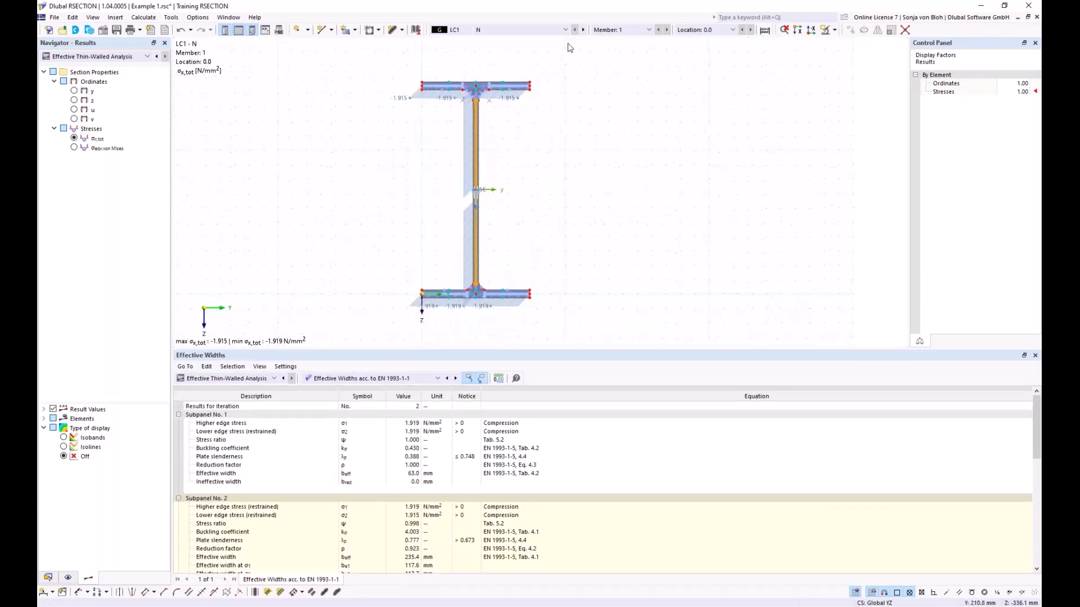
{"action": "left_click", "coordinate": [565, 29]}
{"action": "left_click", "coordinate": [507, 49]}
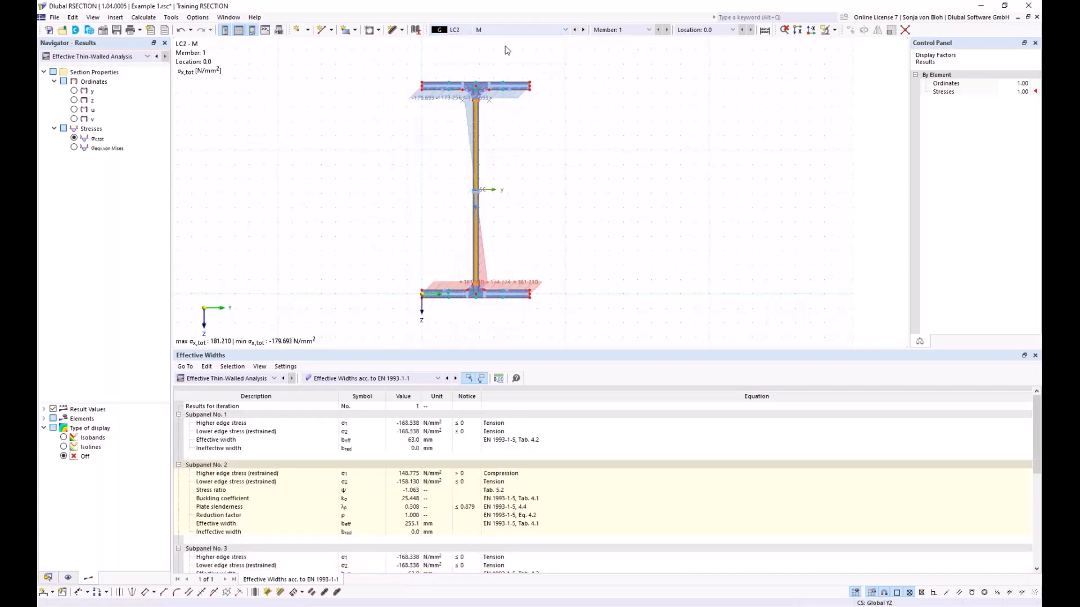
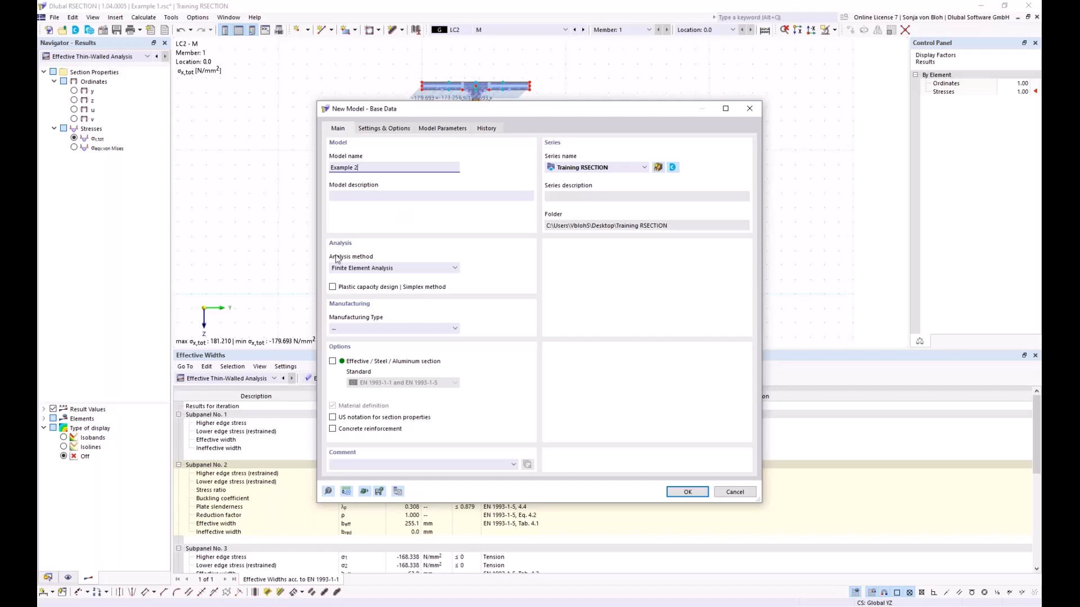
- Create the model Example 2 with Thin-Walled Analysis and the effective steel section option per EN 1993-1-1 and EN 1993-1-5
{"action": "left_click", "coordinate": [455, 268]}
{"action": "left_click", "coordinate": [375, 285]}
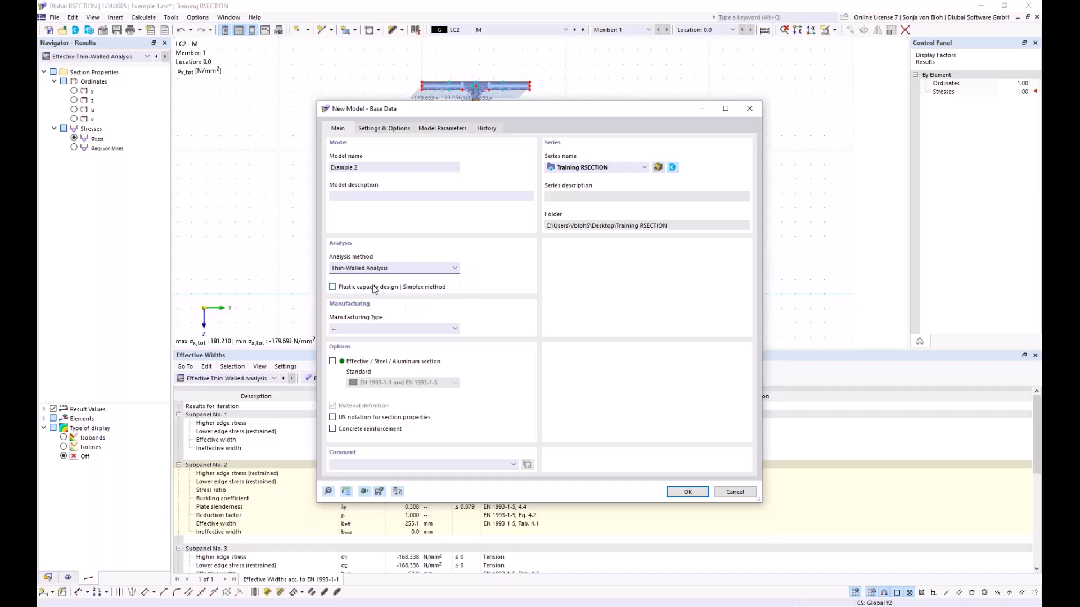
{"action": "left_click", "coordinate": [333, 361]}
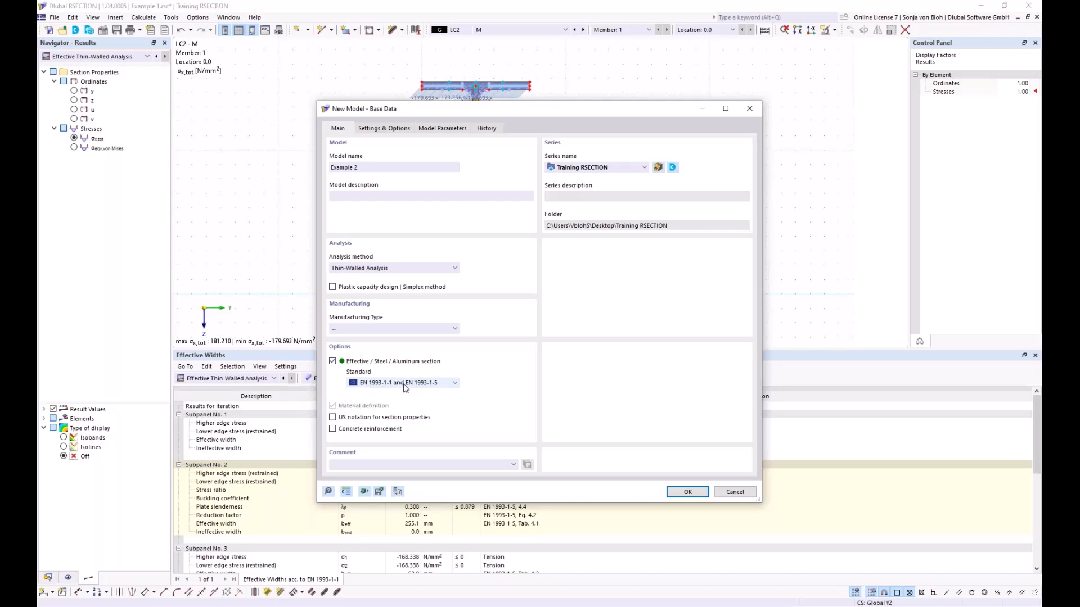
{"action": "left_click", "coordinate": [687, 492]}
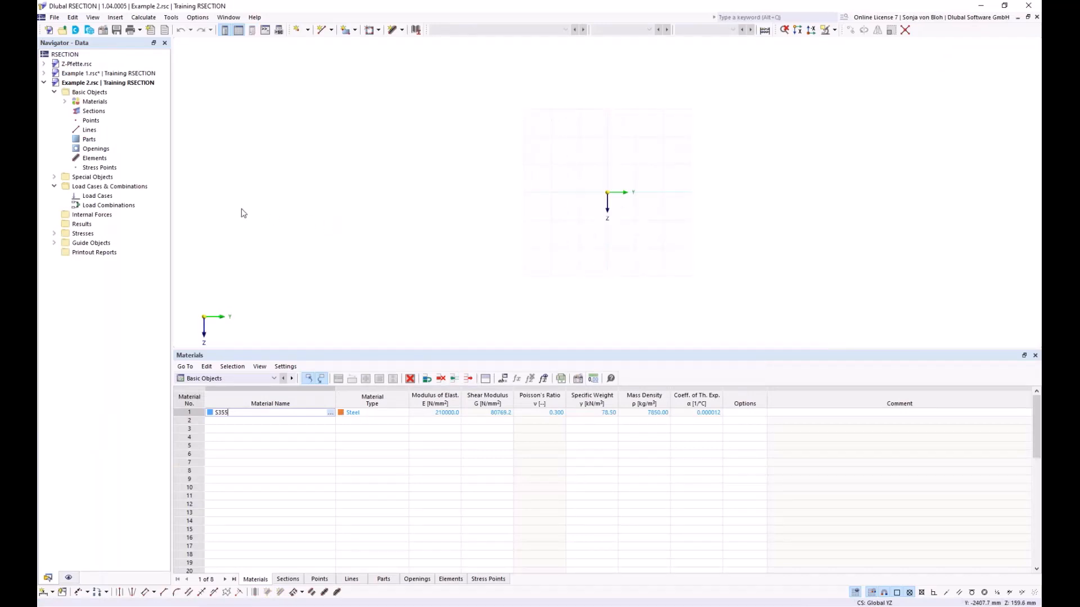
- Change the model's material 1 to S235 from the Steel S series (EN 1993-1-1:2005-05) of the material library
{"action": "left_click", "coordinate": [65, 102]}
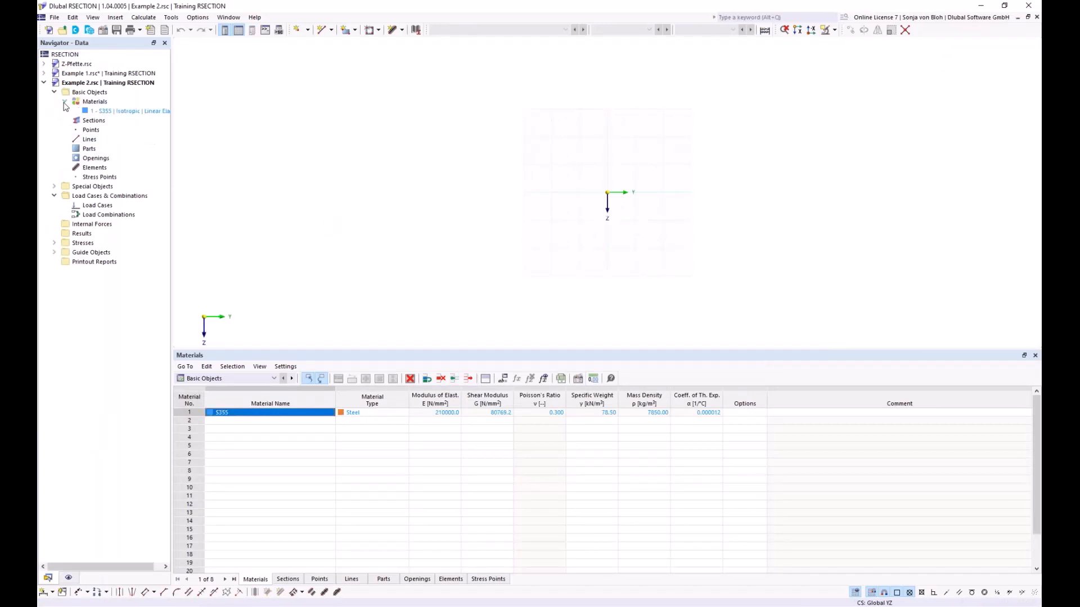
{"action": "double_click", "coordinate": [118, 110]}
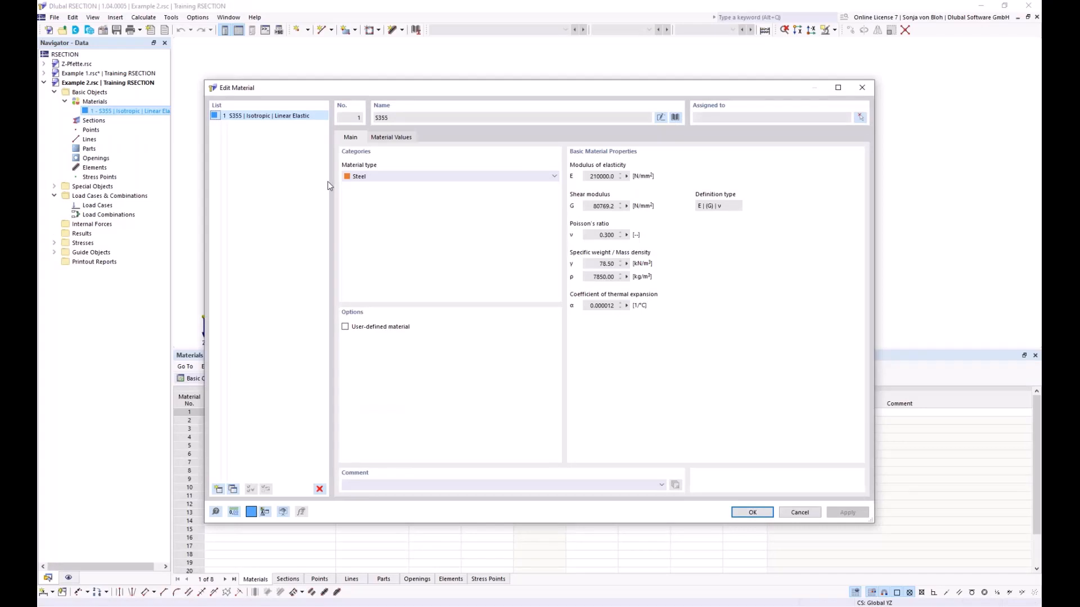
{"action": "left_click", "coordinate": [678, 117]}
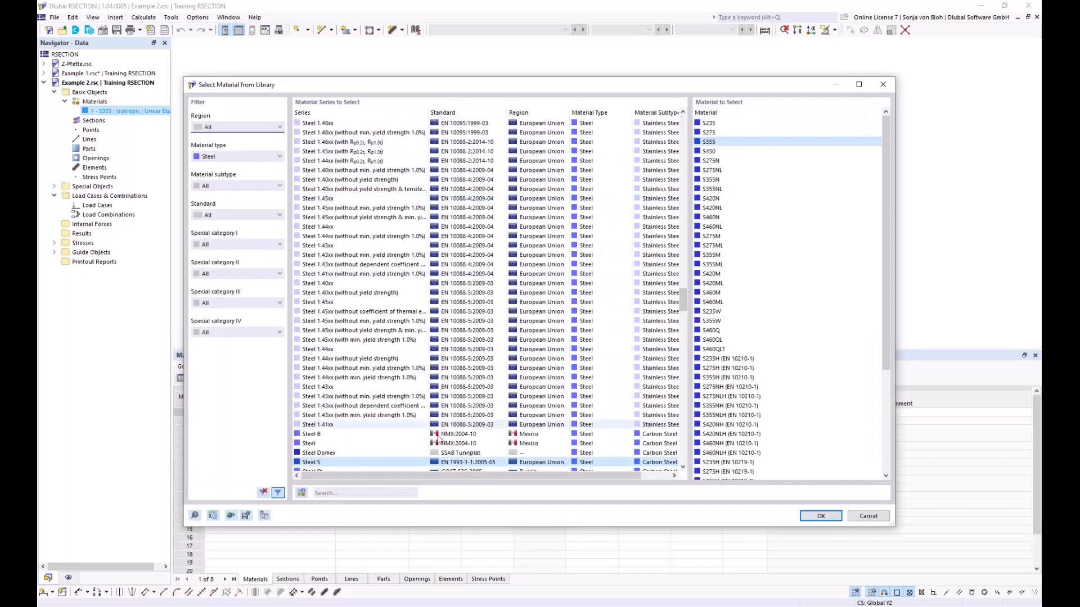
{"action": "left_click", "coordinate": [706, 122]}
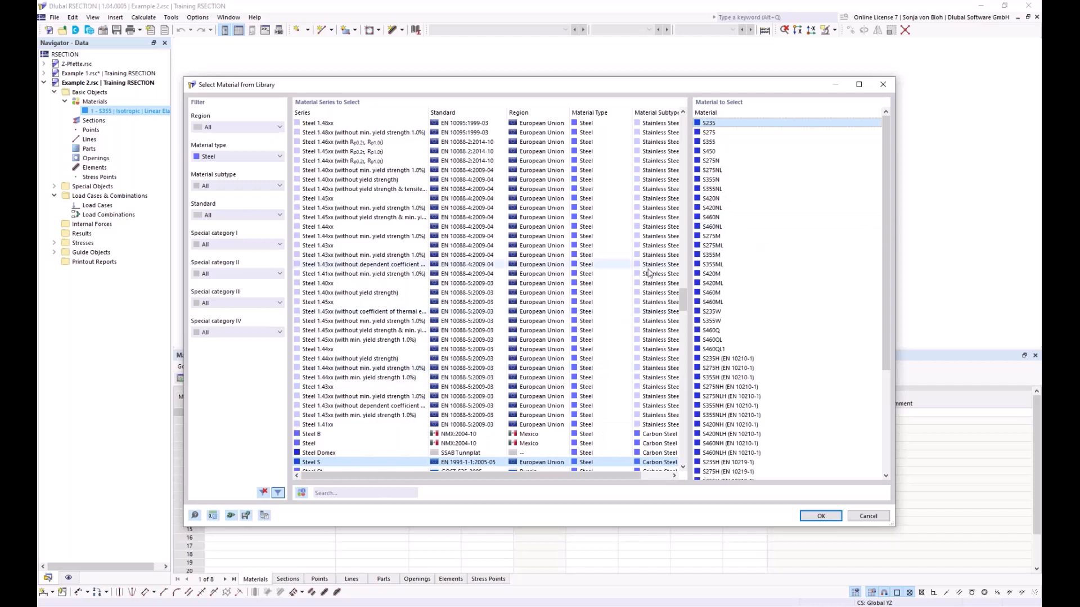
{"action": "left_click", "coordinate": [822, 516]}
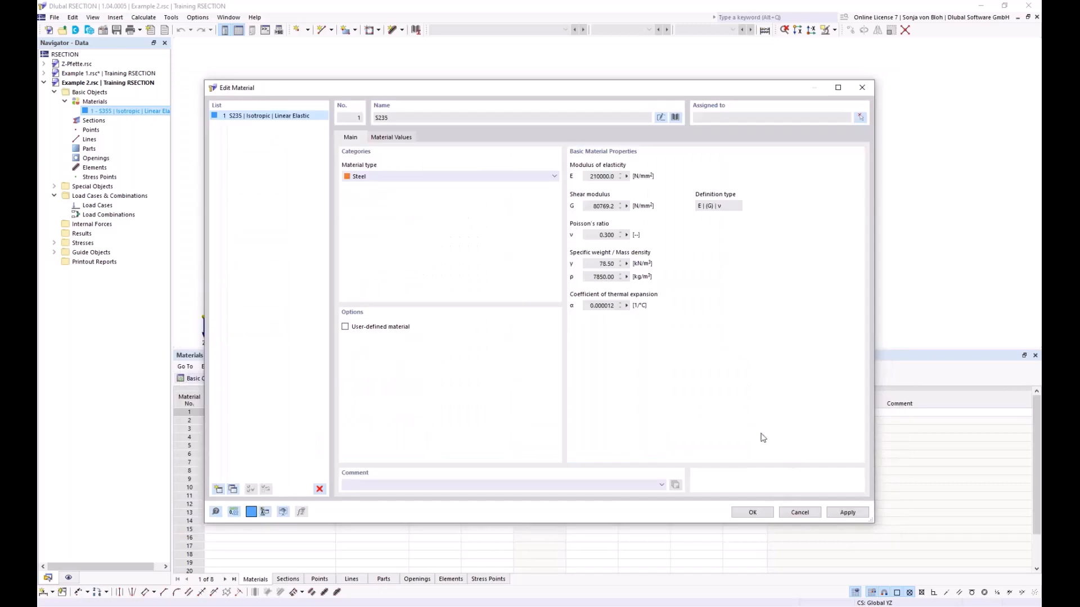
{"action": "left_click", "coordinate": [753, 512]}
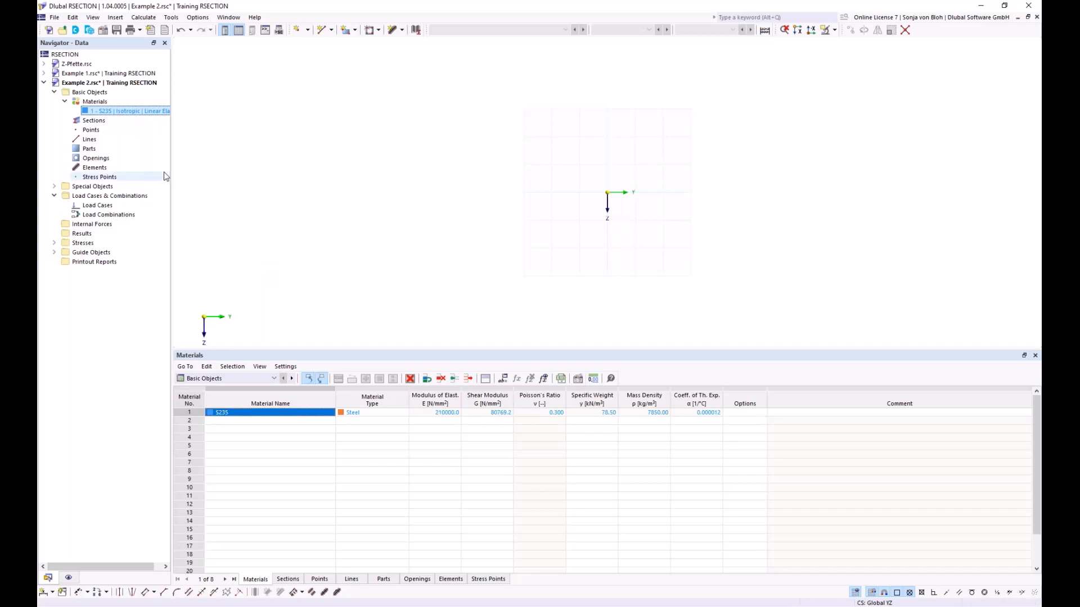
- Begin a new section and enter HEB 100 as its name
{"action": "right_click", "coordinate": [104, 125]}
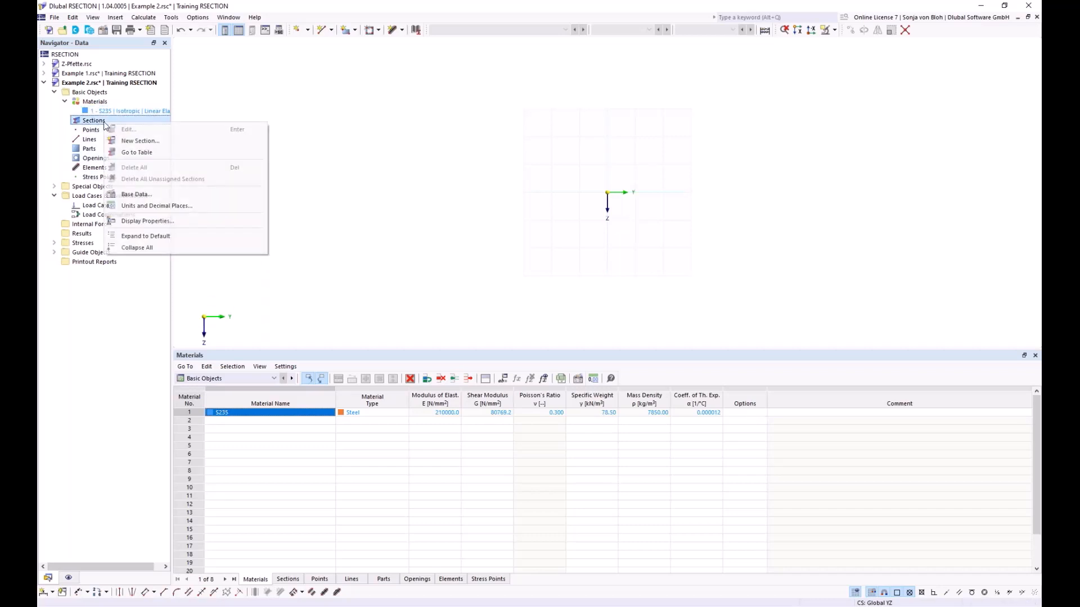
{"action": "left_click", "coordinate": [124, 141]}
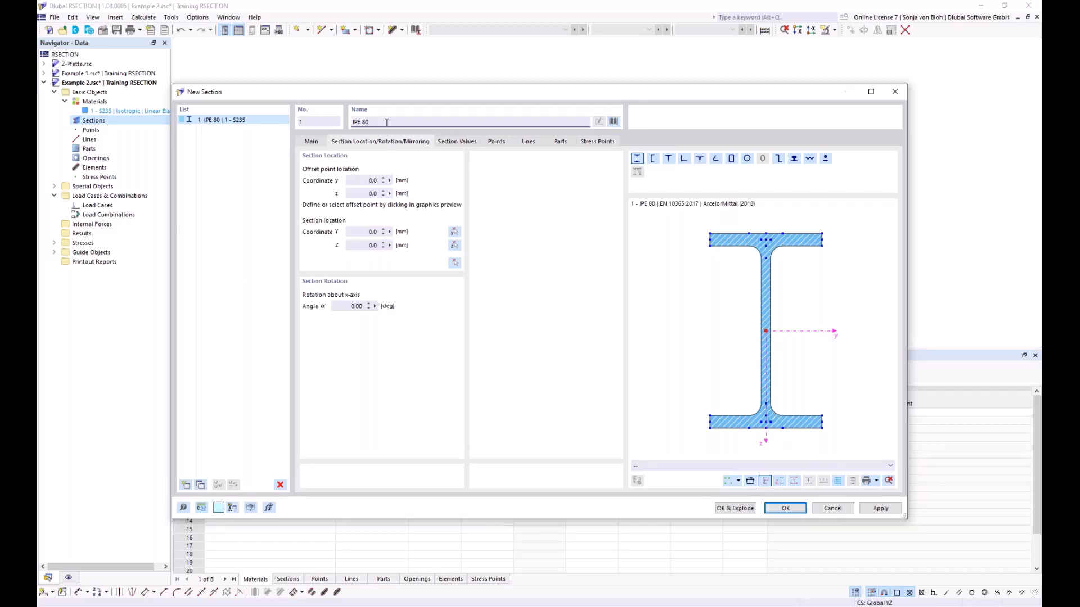
{"action": "left_click_drag", "start_coordinate": [386, 122], "coordinate": [316, 122]}
{"action": "type", "text": "HEB"}
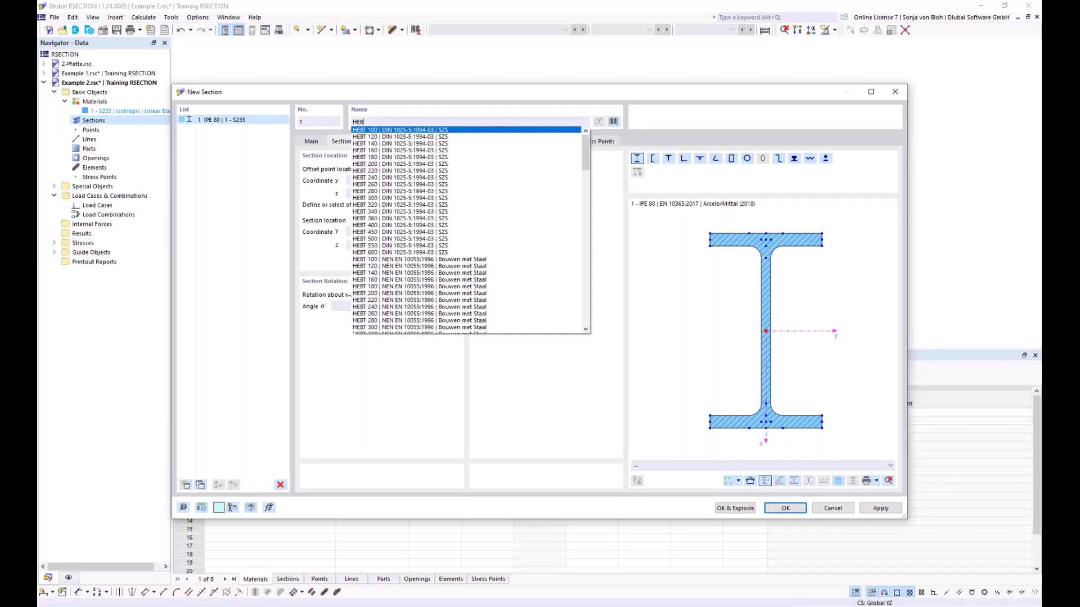
{"action": "type", "text": " 100"}
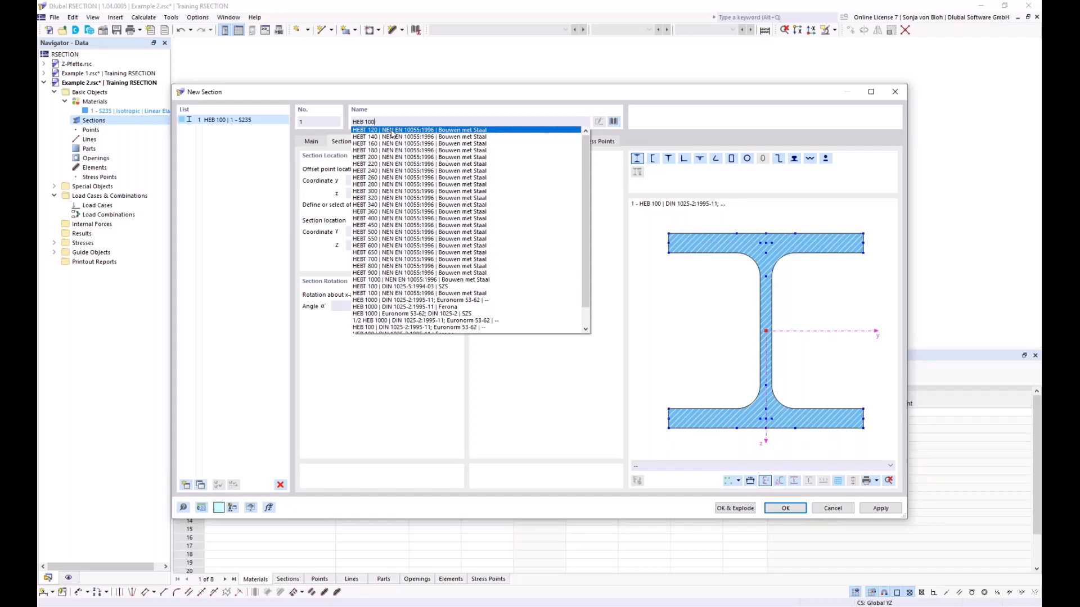
{"action": "left_click", "coordinate": [544, 107]}
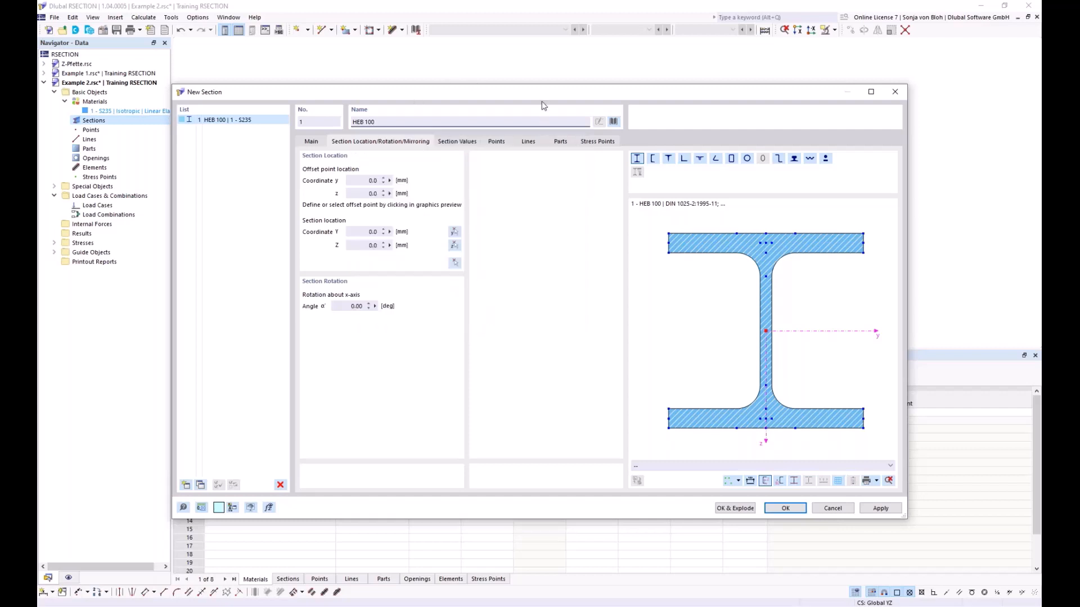
- Replace the new section with the standardized angle L 200x150x12 per DIN EN 10056-1:1998-10, searching for it in the section library
{"action": "left_click", "coordinate": [614, 122]}
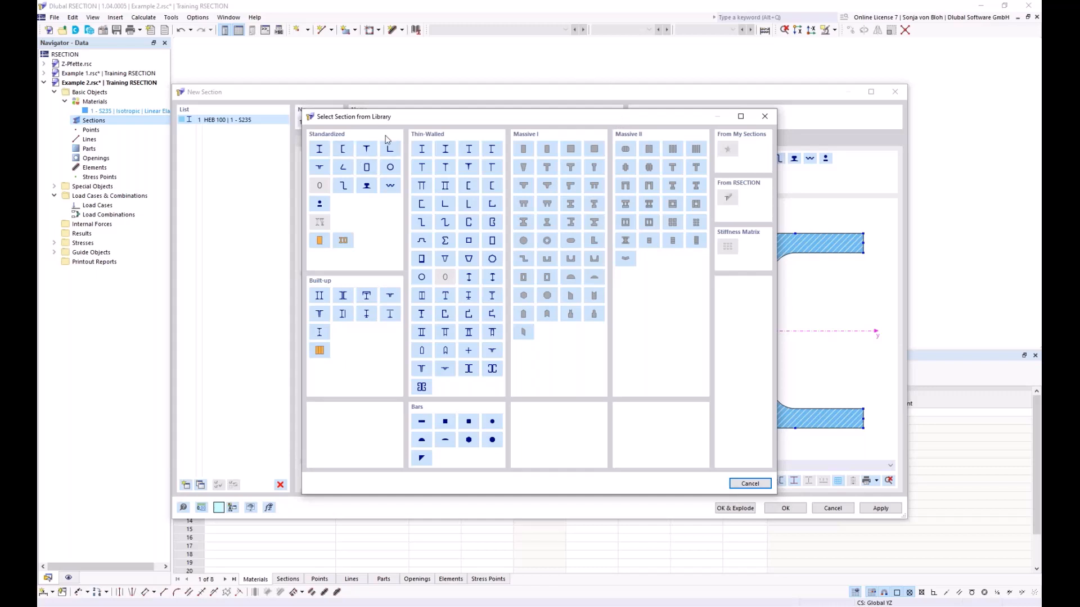
{"action": "left_click", "coordinate": [387, 154]}
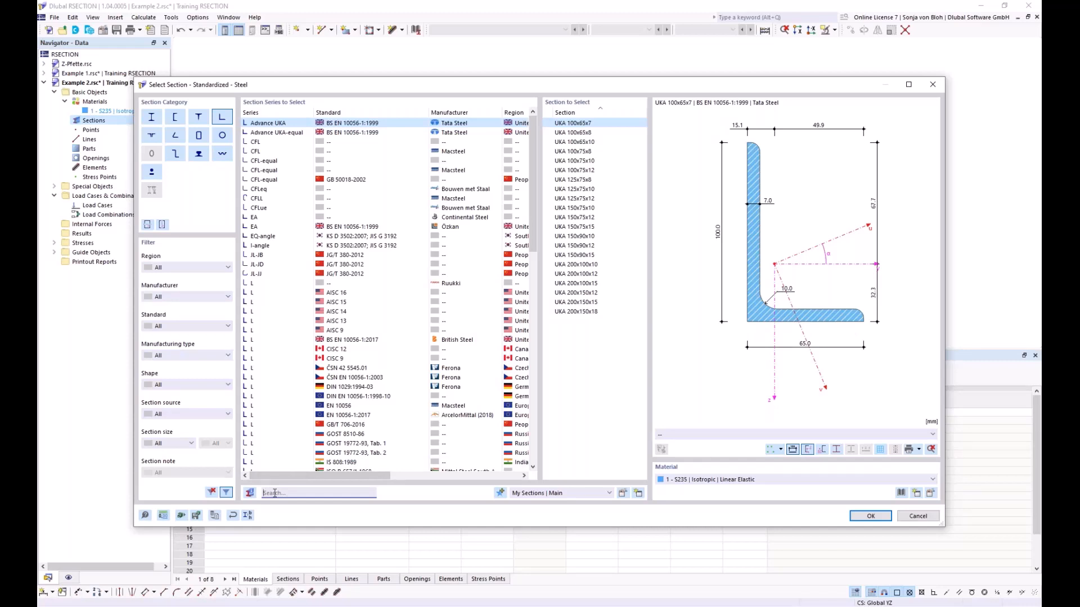
{"action": "left_click", "coordinate": [275, 494]}
{"action": "type", "text": "L"}
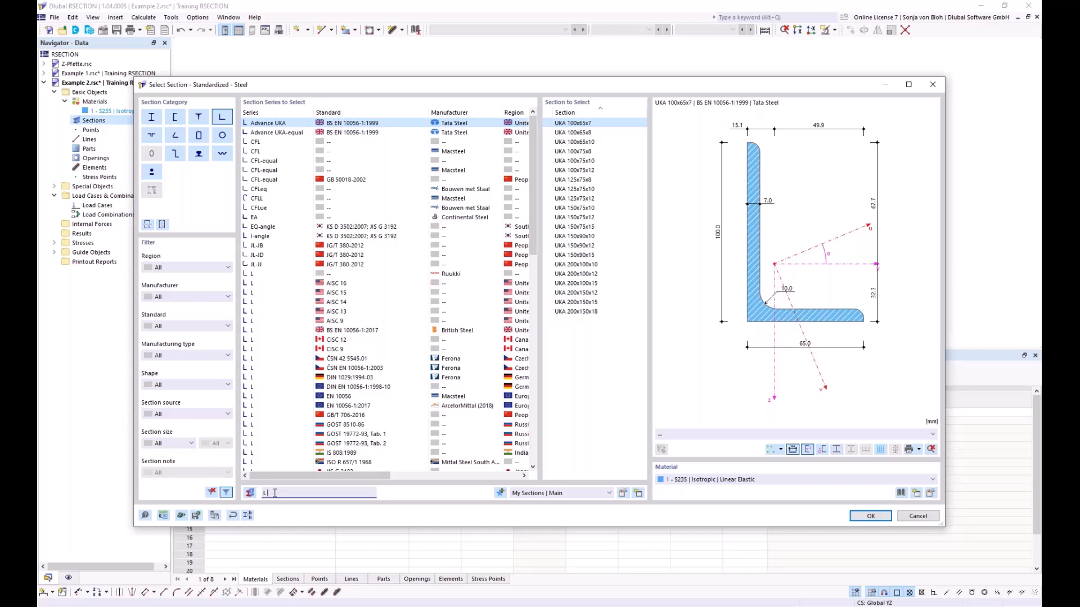
{"action": "type", "text": " 200"}
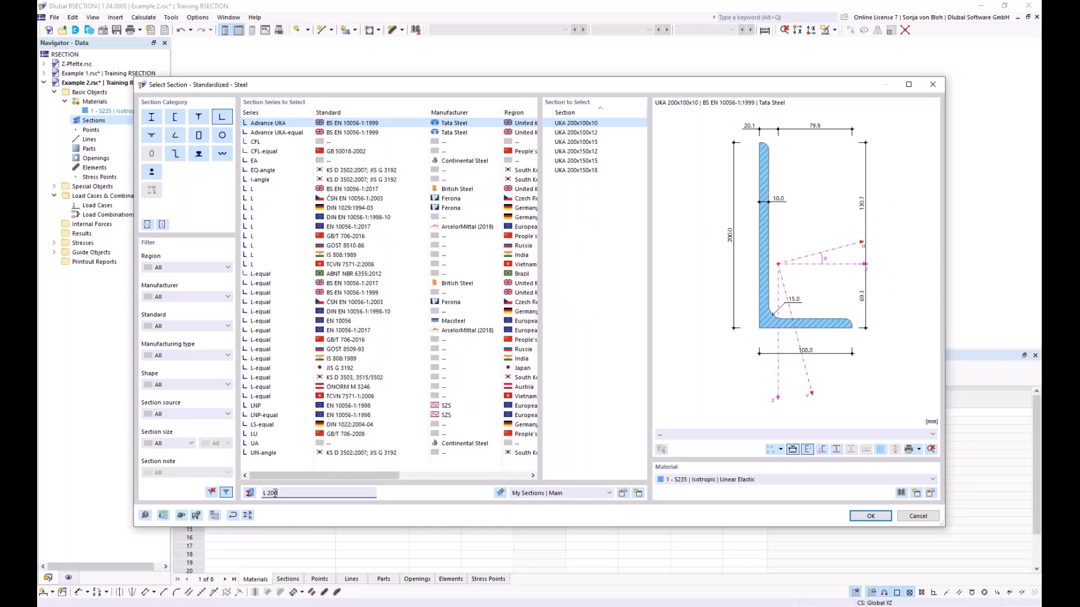
{"action": "type", "text": "x"}
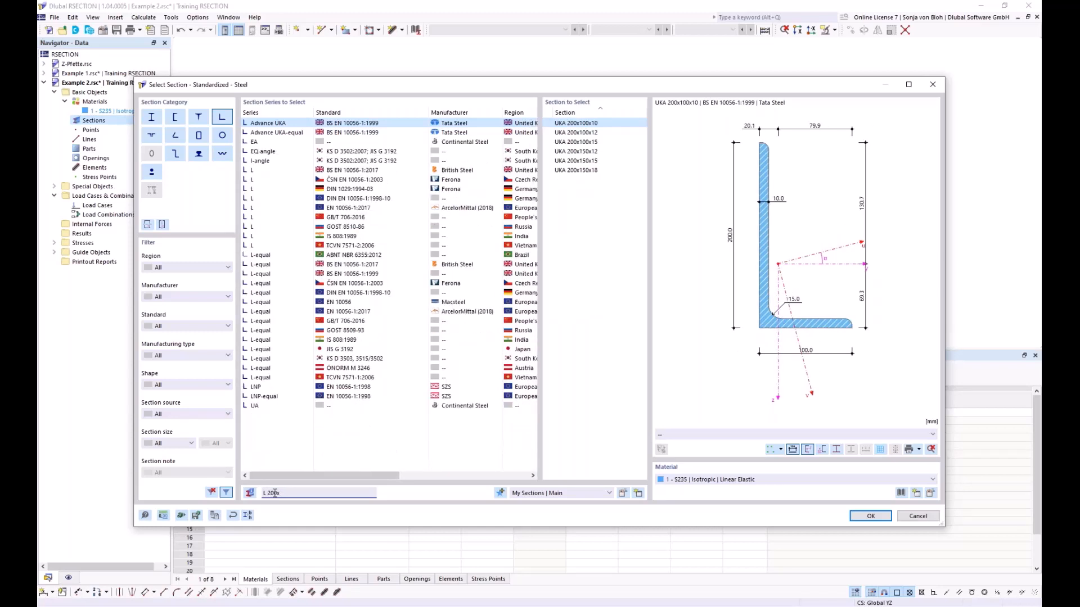
{"action": "type", "text": "150"}
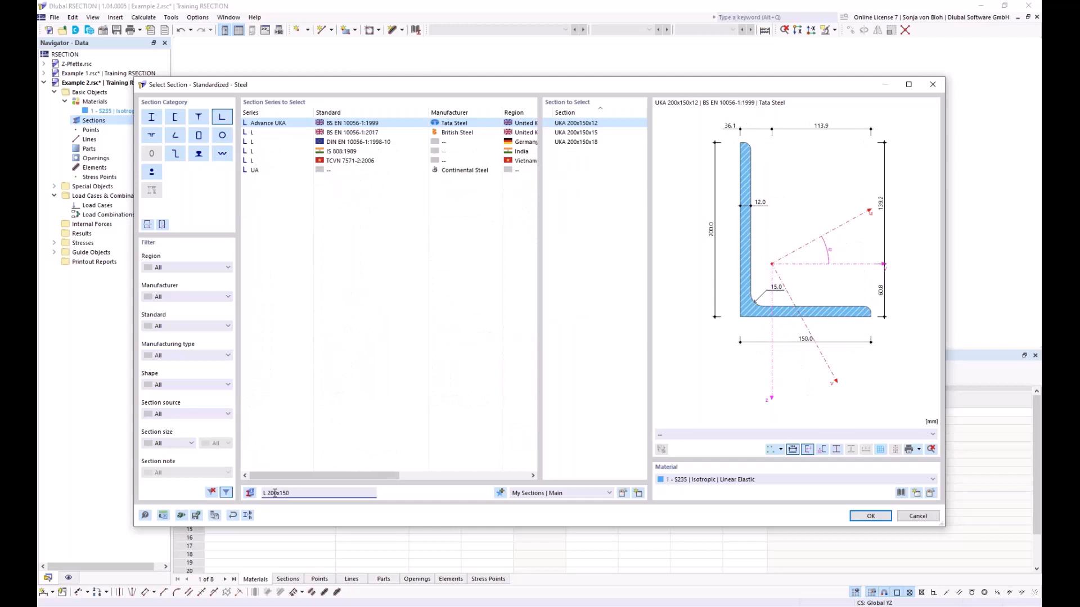
{"action": "type", "text": "x12"}
{"action": "left_click", "coordinate": [340, 142]}
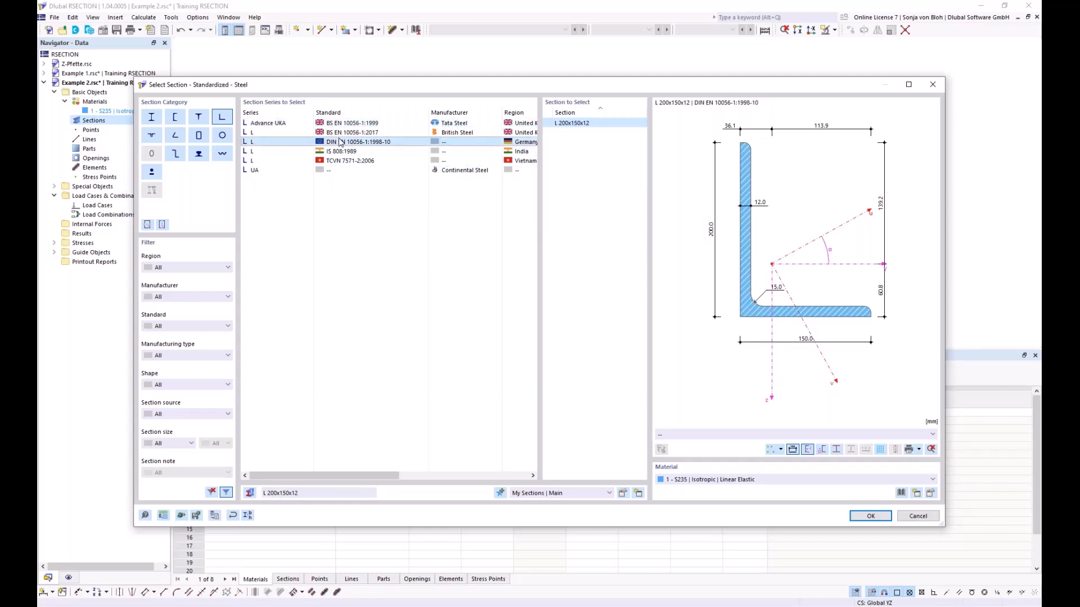
{"action": "left_click", "coordinate": [861, 517]}
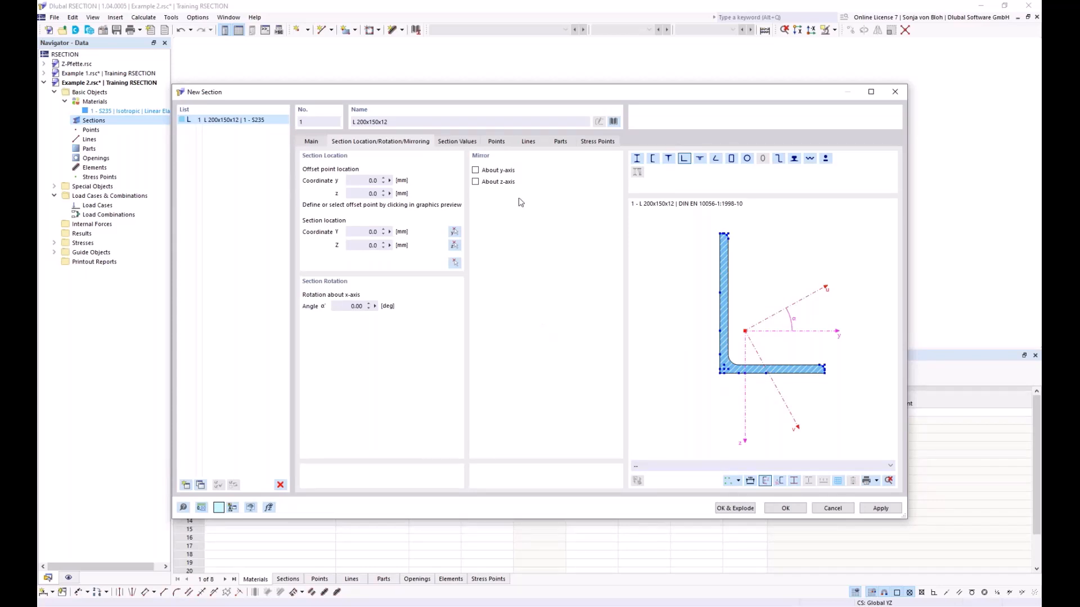
- Mirror the angle section about its y-axis and rotate it 90° about the x-axis
{"action": "left_click", "coordinate": [478, 170]}
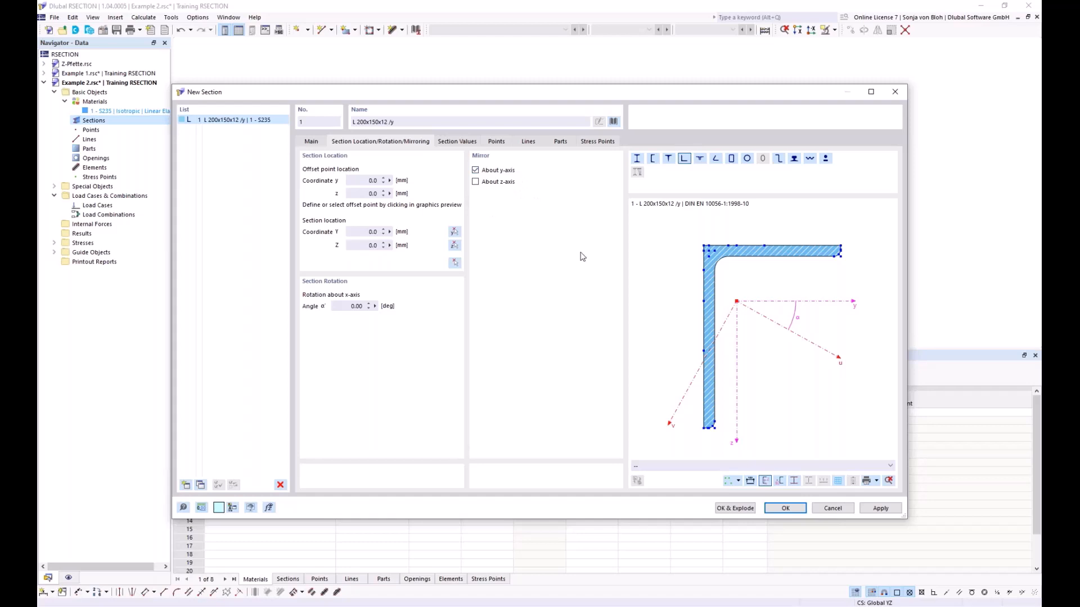
{"action": "left_click", "coordinate": [351, 306]}
{"action": "type", "text": "90"}
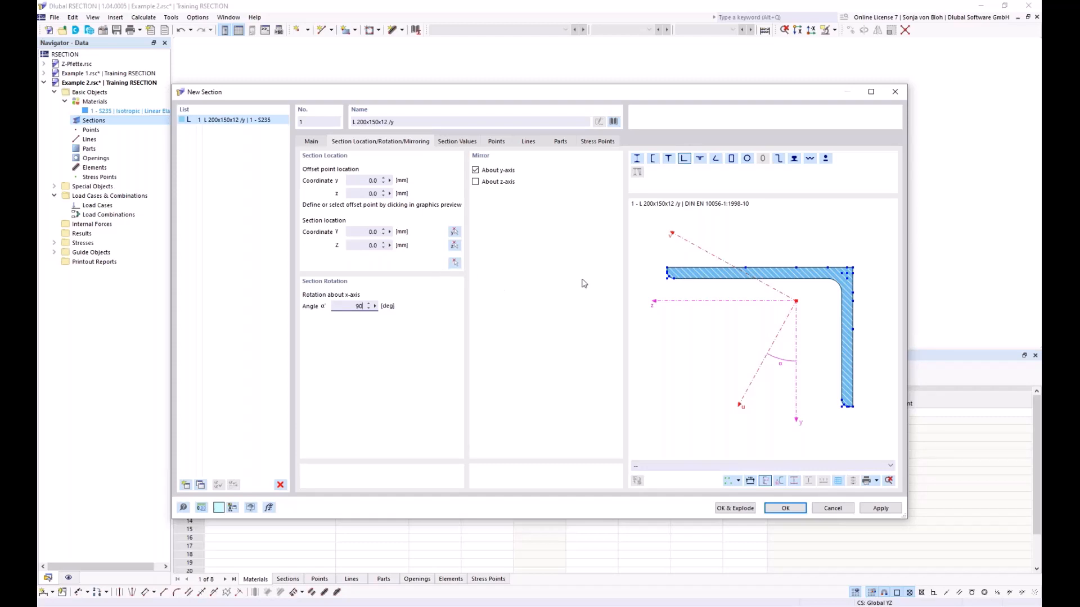
- Set the offset point at mid-thickness on the horizontal leg's free end, and place the angle section with that point at the origin
{"action": "scroll", "coordinate": [666, 276], "scroll_direction": "up", "scroll_amount": 5}
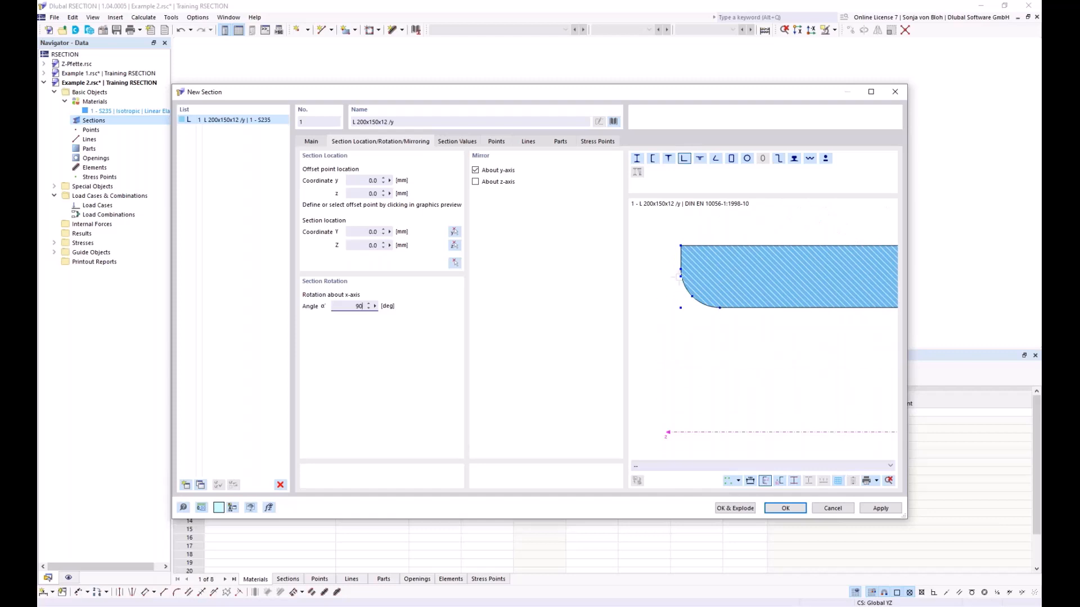
{"action": "left_click", "coordinate": [679, 276]}
{"action": "left_click", "coordinate": [455, 263]}
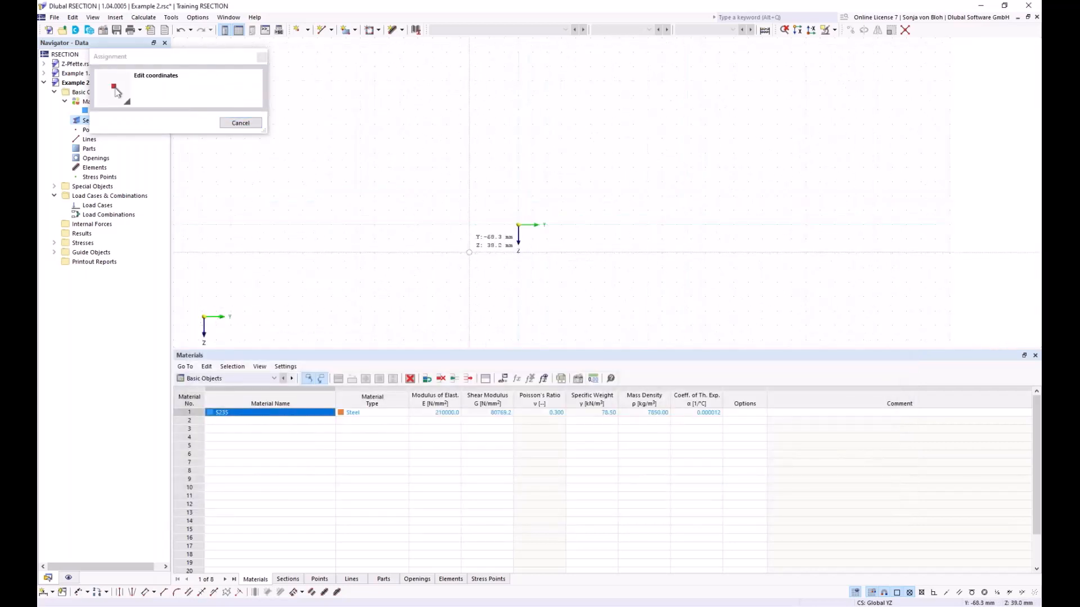
{"action": "left_click", "coordinate": [518, 225]}
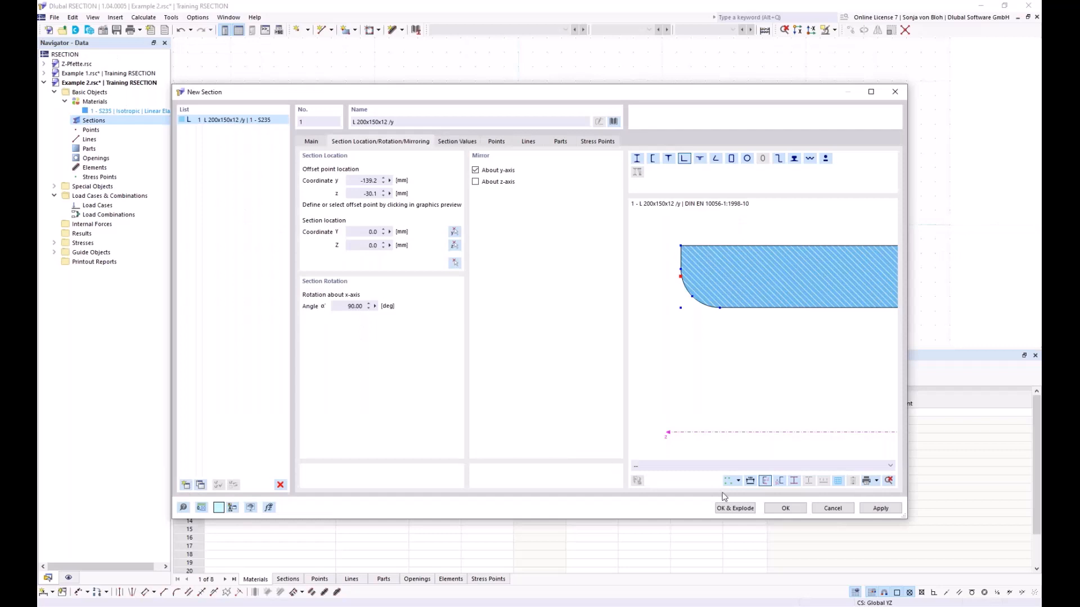
{"action": "left_click", "coordinate": [772, 508]}
- Examine the angle section's element 1 and its boundary-line part in the graphic, and check the section's definition without changing it
{"action": "middle_click_drag", "start_coordinate": [529, 318], "coordinate": [439, 264]}
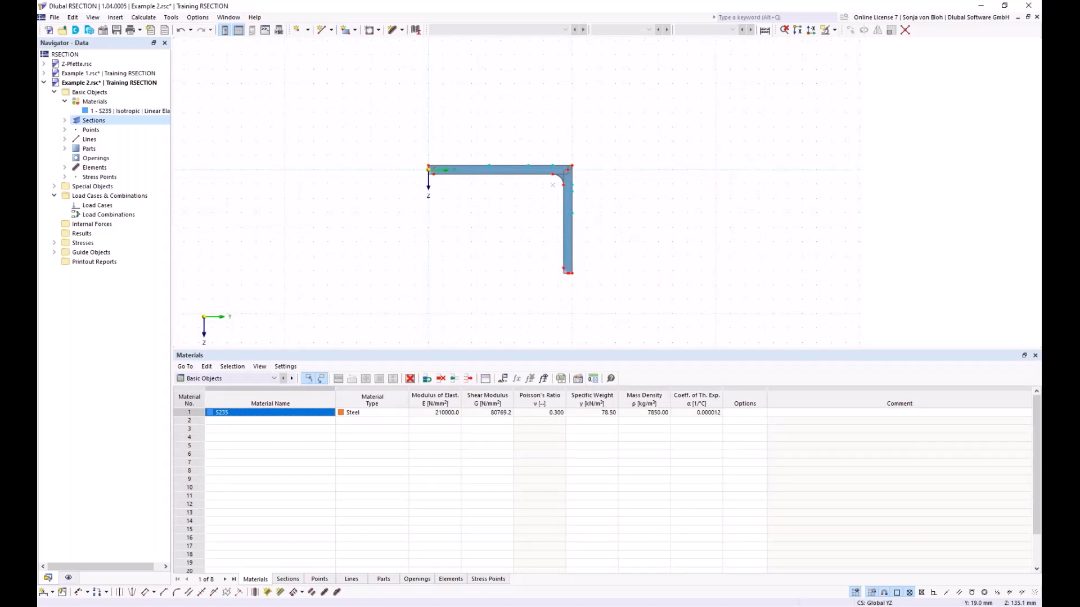
{"action": "left_click", "coordinate": [64, 168]}
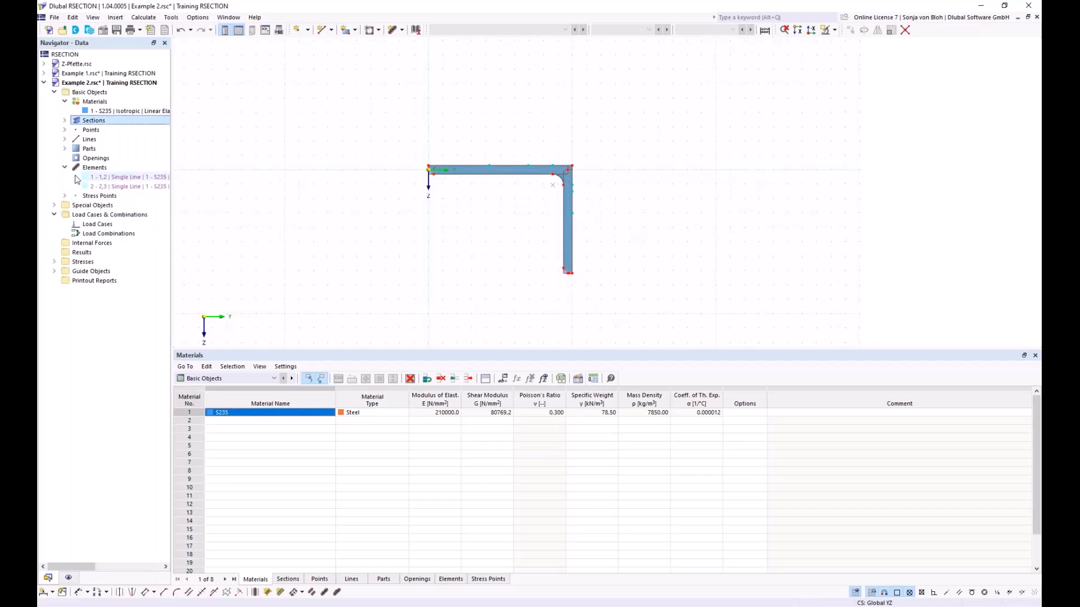
{"action": "left_click", "coordinate": [94, 178]}
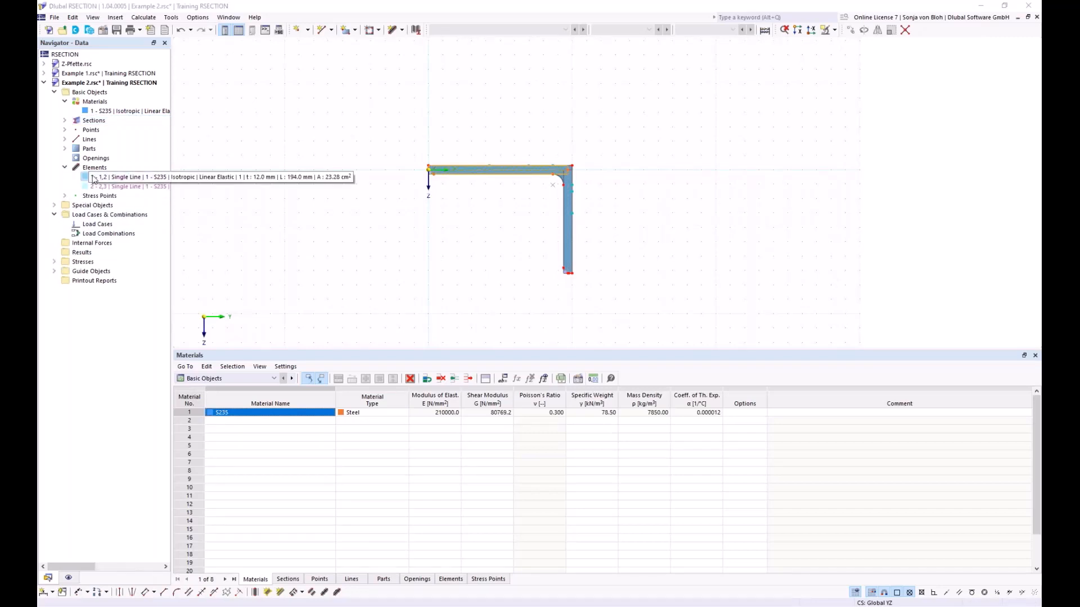
{"action": "left_click", "coordinate": [65, 149]}
{"action": "left_click", "coordinate": [98, 160]}
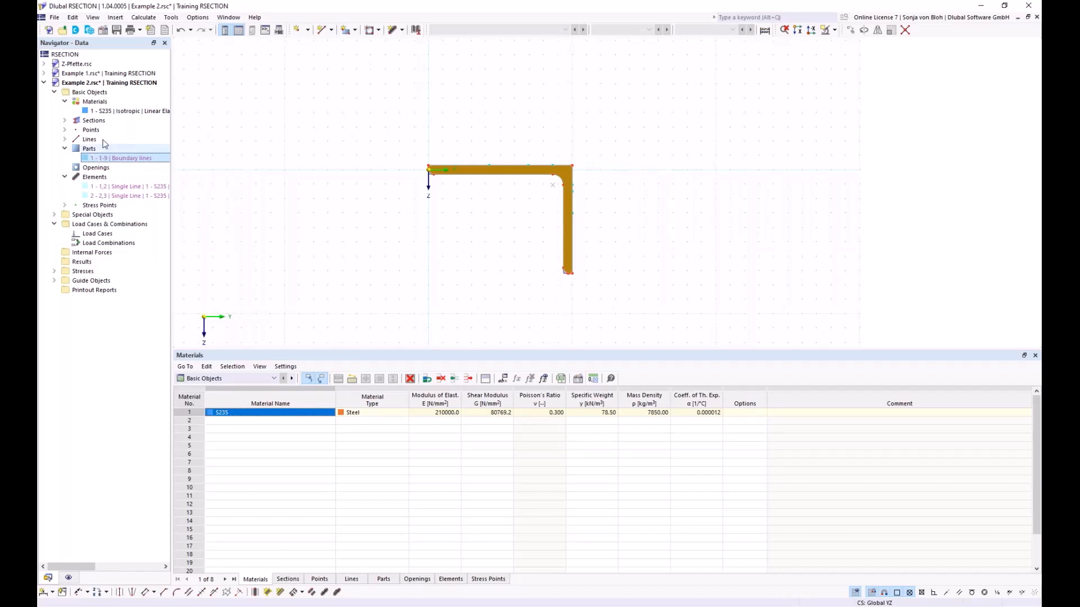
{"action": "double_click", "coordinate": [450, 170]}
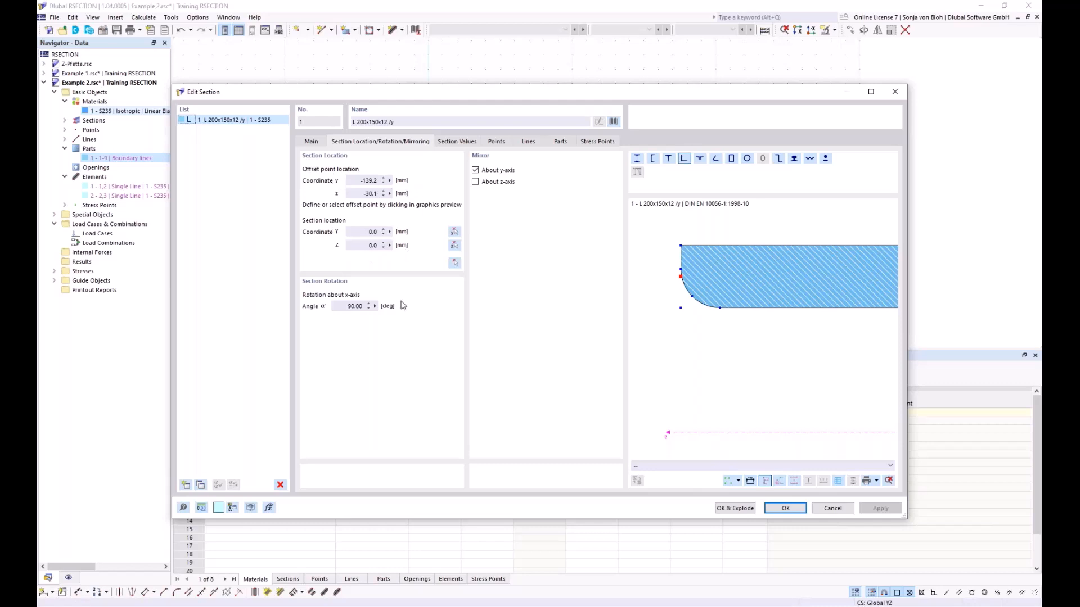
{"action": "left_click", "coordinate": [832, 508]}
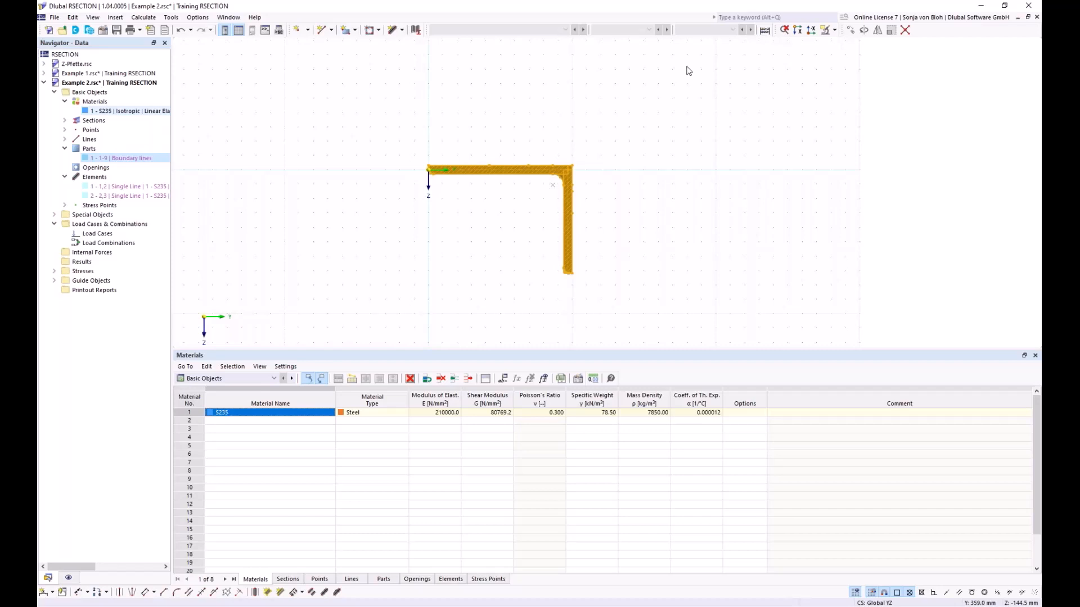
- Explode the angle section into editable geometry
{"action": "right_click", "coordinate": [483, 172]}
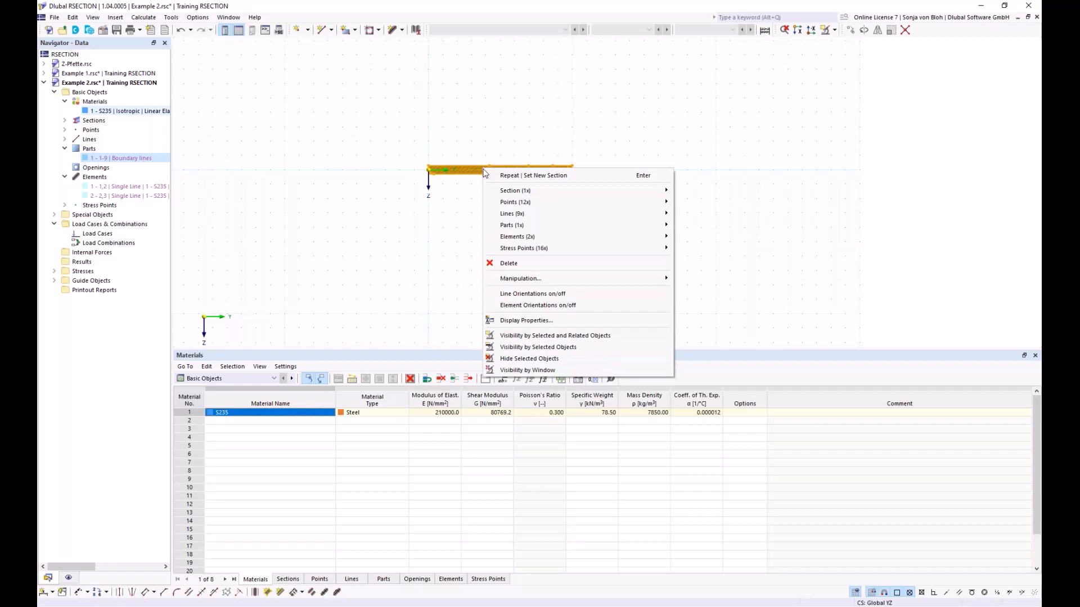
{"action": "mouse_move", "coordinate": [506, 191]}
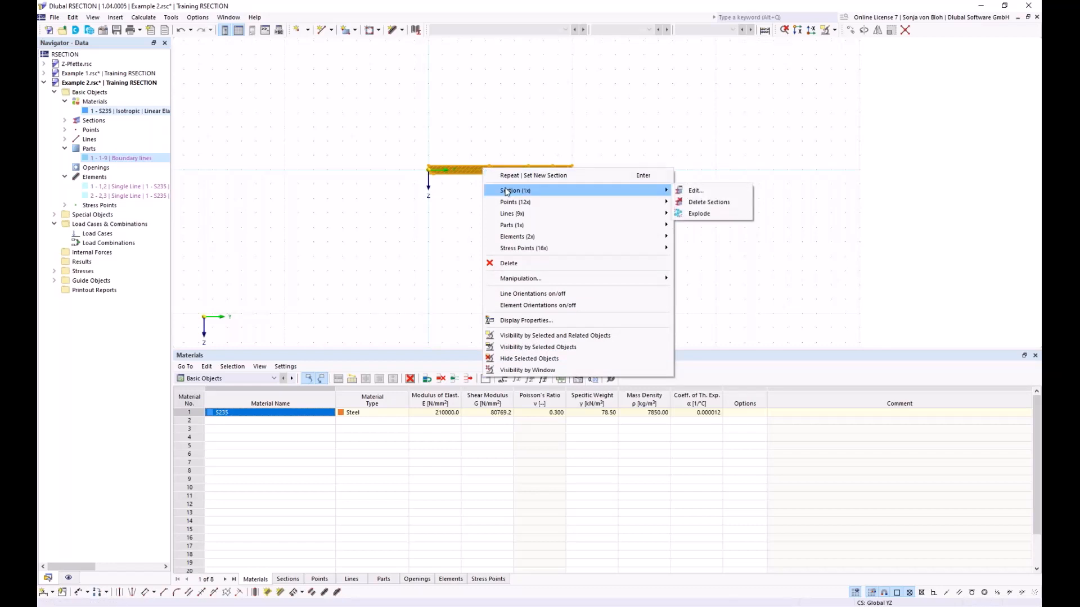
{"action": "left_click", "coordinate": [703, 218]}
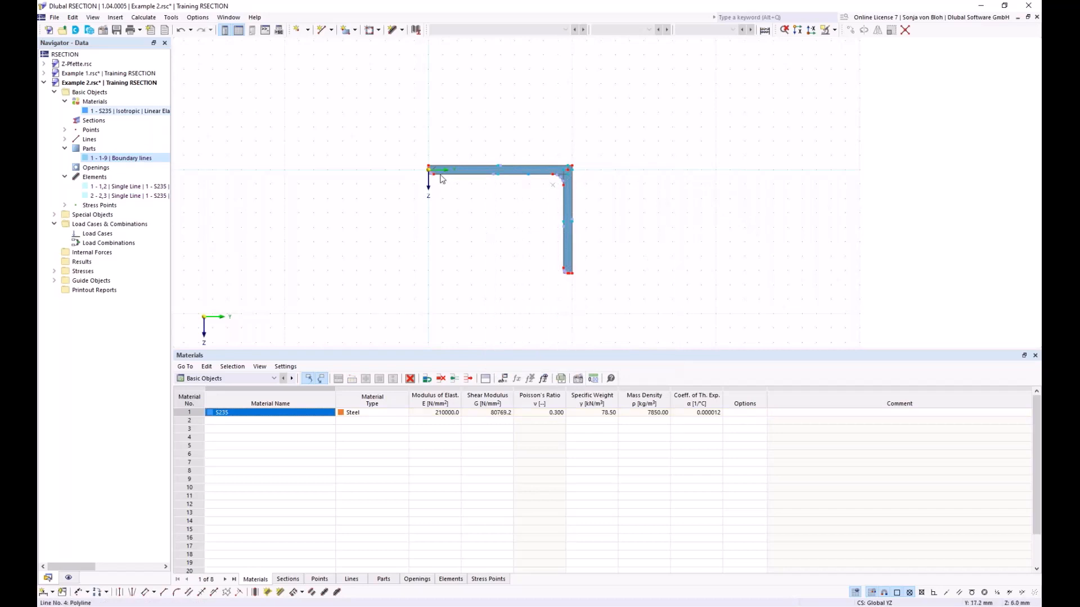
- Delete the rounding arc at the free end of the angle's horizontal leg
{"action": "scroll", "coordinate": [436, 173], "scroll_direction": "up", "scroll_amount": 8}
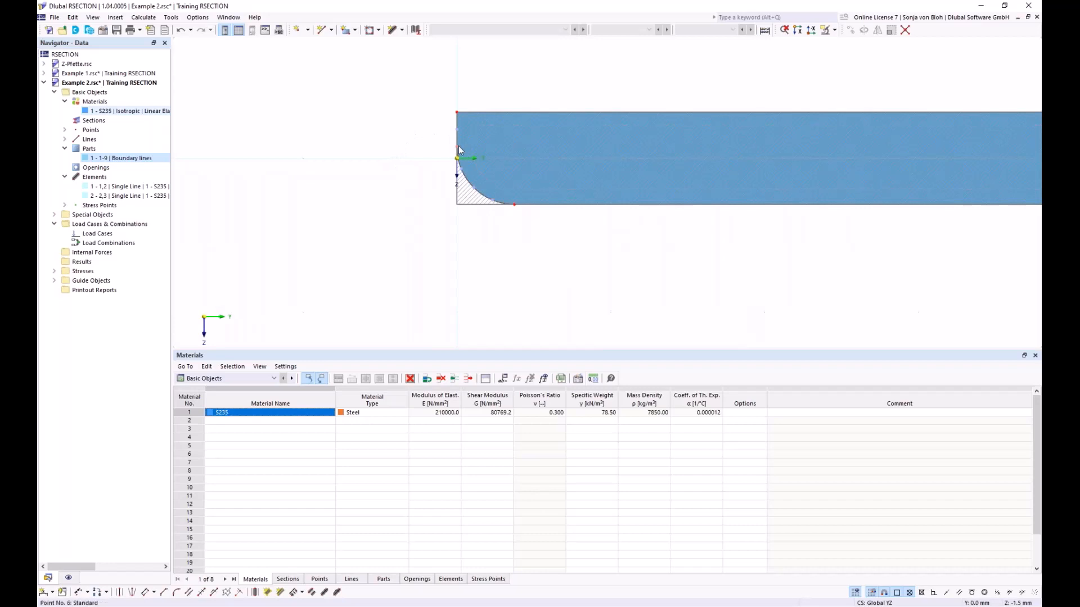
{"action": "key", "text": "Delete"}
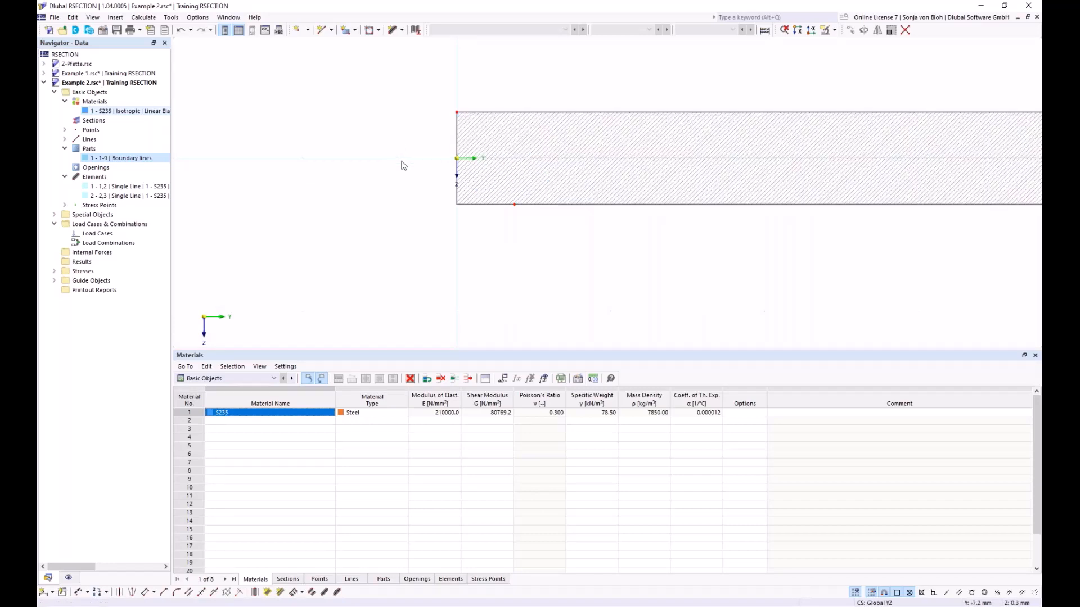
{"action": "scroll", "coordinate": [401, 165], "scroll_direction": "down", "scroll_amount": 5}
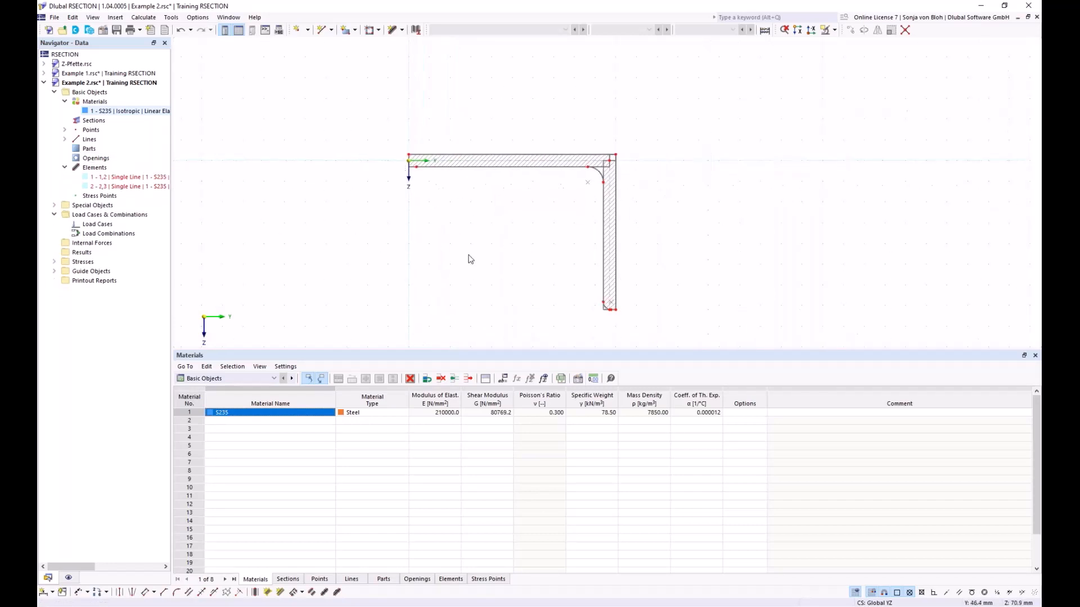
{"action": "middle_click_drag", "start_coordinate": [461, 224], "coordinate": [420, 214]}
{"action": "scroll", "coordinate": [436, 185], "scroll_direction": "up", "scroll_amount": 3}
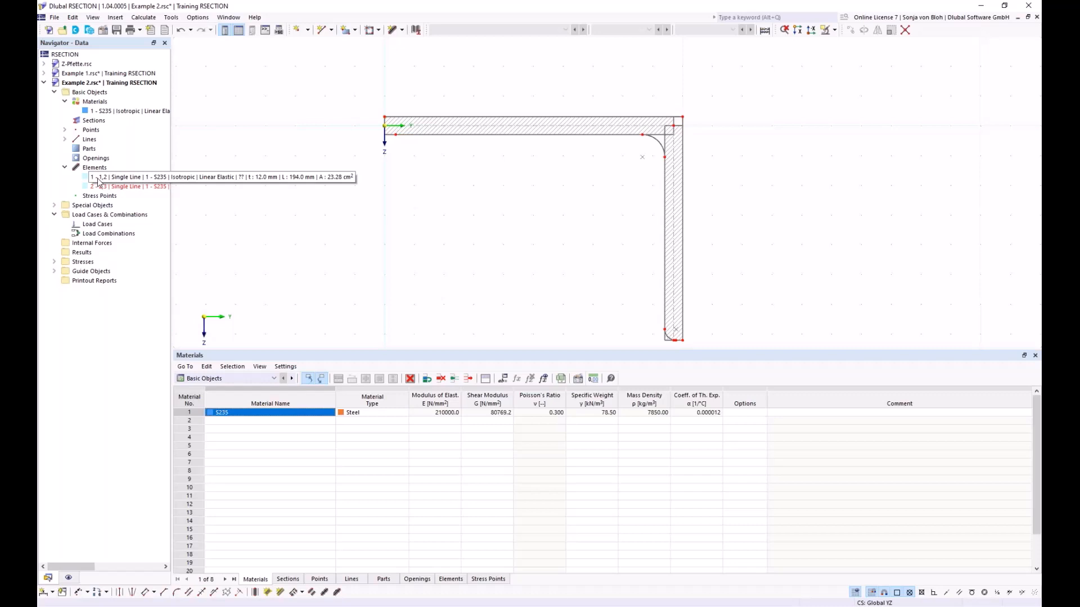
- Add a single-line element by length and direction, 200 mm long and 12 mm thick, extending from the origin away from the angle's horizontal leg
{"action": "left_click", "coordinate": [402, 30]}
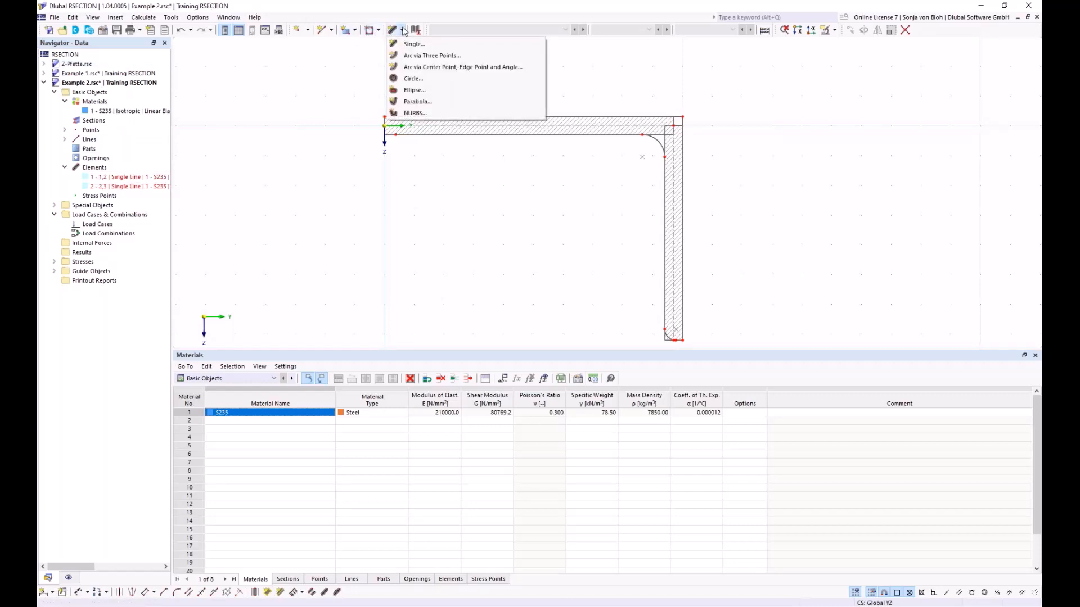
{"action": "left_click", "coordinate": [412, 43]}
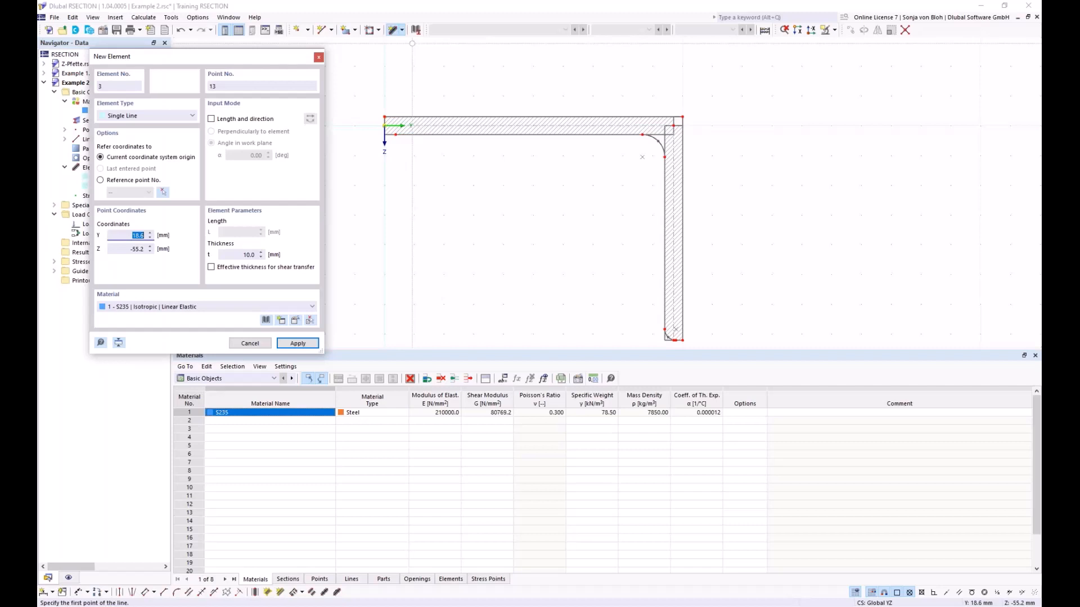
{"action": "left_click", "coordinate": [211, 118]}
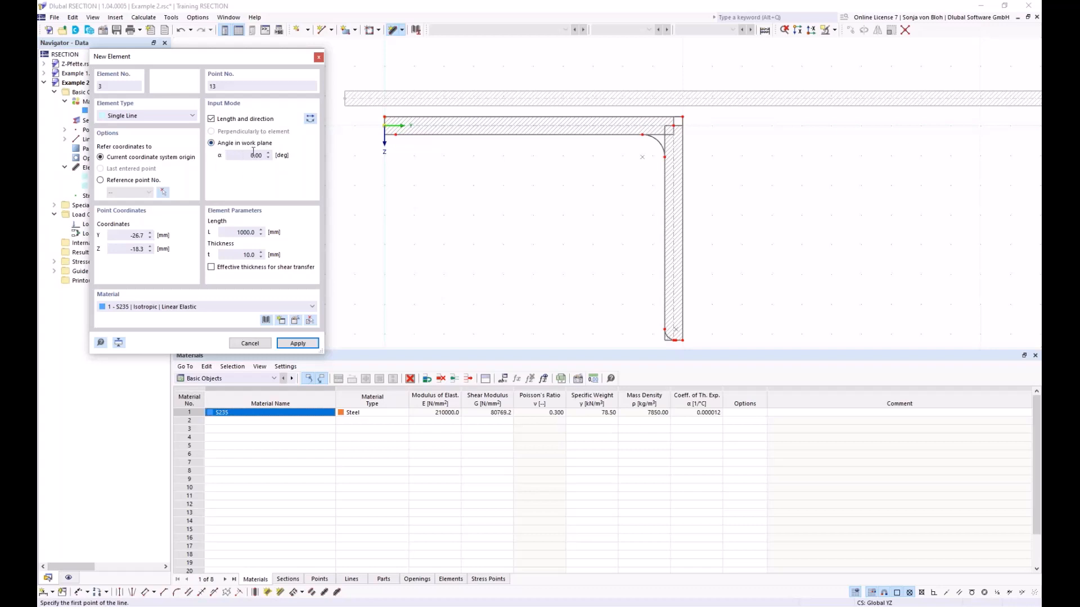
{"action": "scroll", "coordinate": [400, 179], "scroll_direction": "down", "scroll_amount": 2}
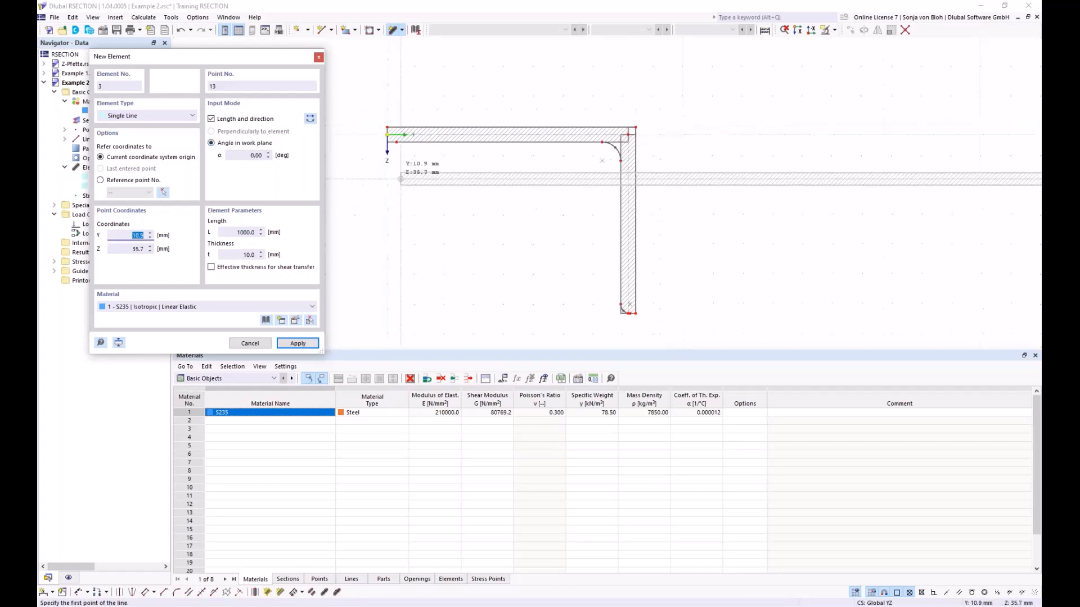
{"action": "scroll", "coordinate": [401, 179], "scroll_direction": "down", "scroll_amount": 2}
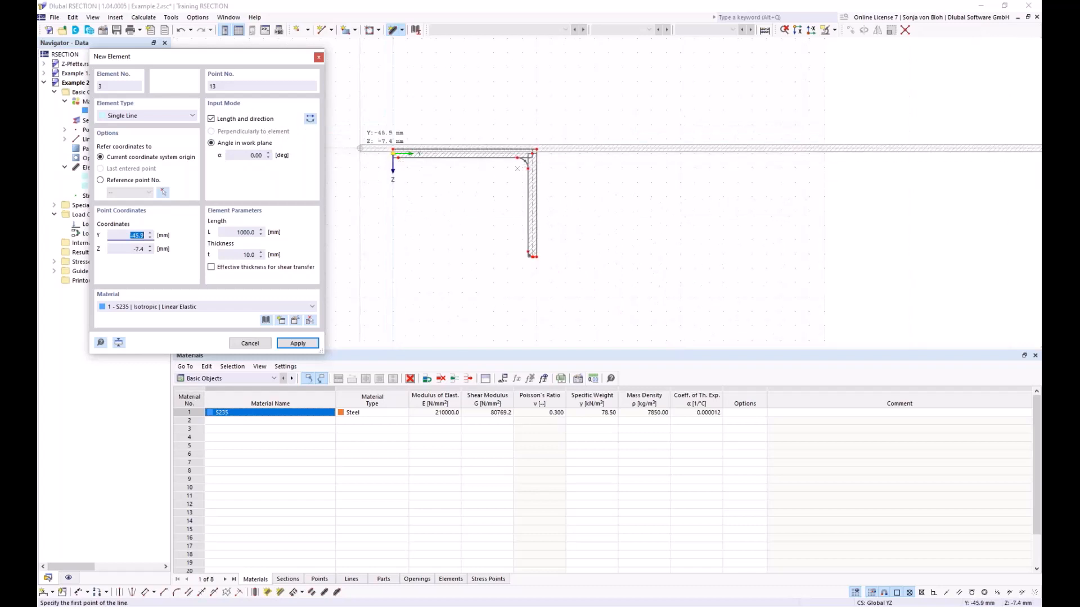
{"action": "left_click_drag", "start_coordinate": [235, 231], "coordinate": [270, 230]}
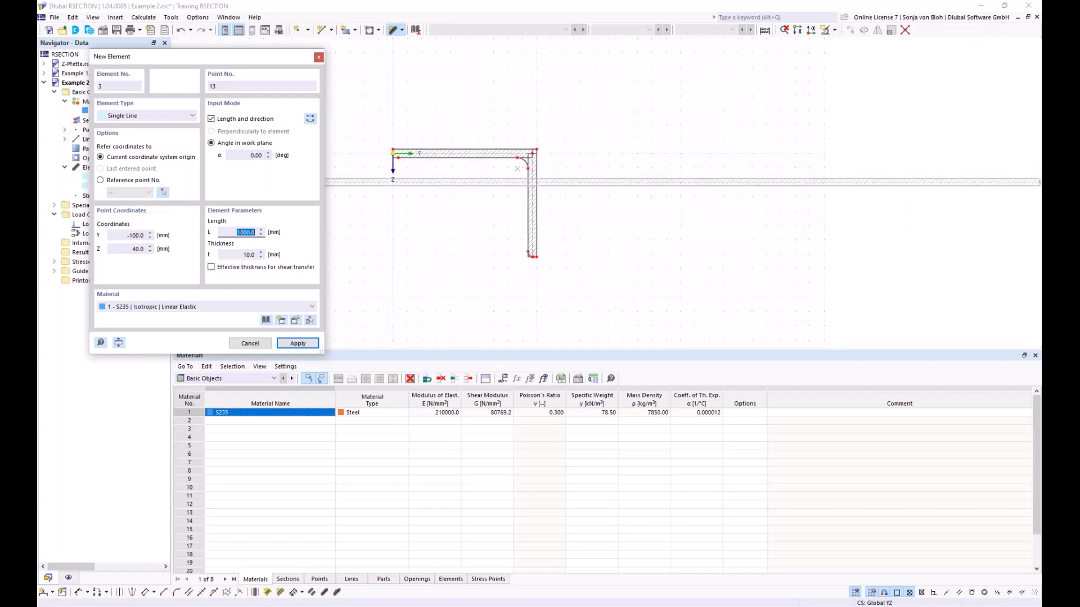
{"action": "type", "text": "200"}
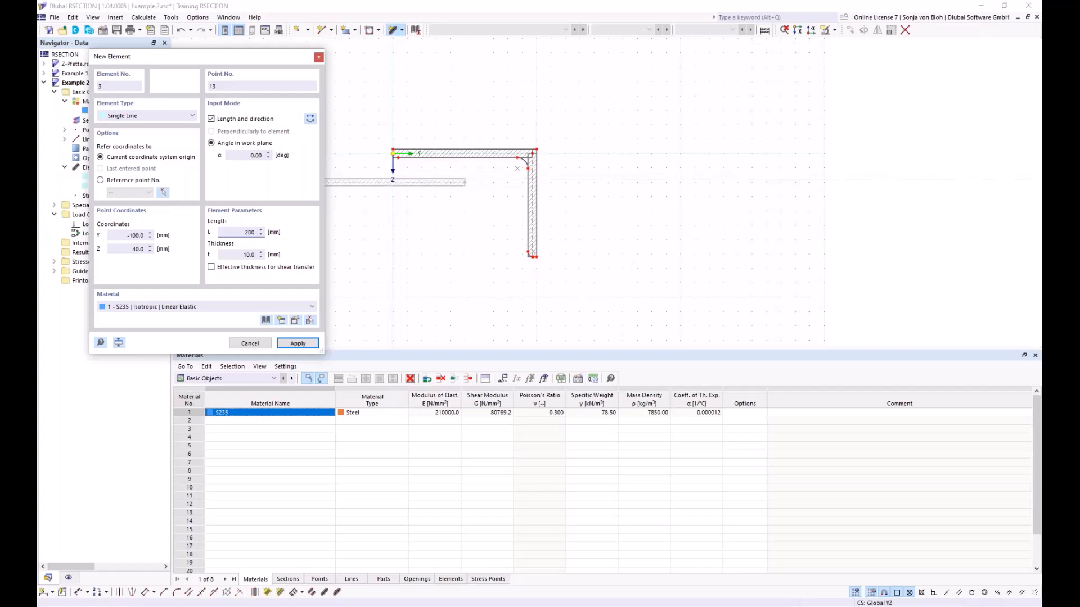
{"action": "double_click", "coordinate": [249, 254]}
{"action": "type", "text": "12"}
{"action": "scroll", "coordinate": [497, 167], "scroll_direction": "down", "scroll_amount": 2}
{"action": "scroll", "coordinate": [497, 167], "scroll_direction": "up", "scroll_amount": 3}
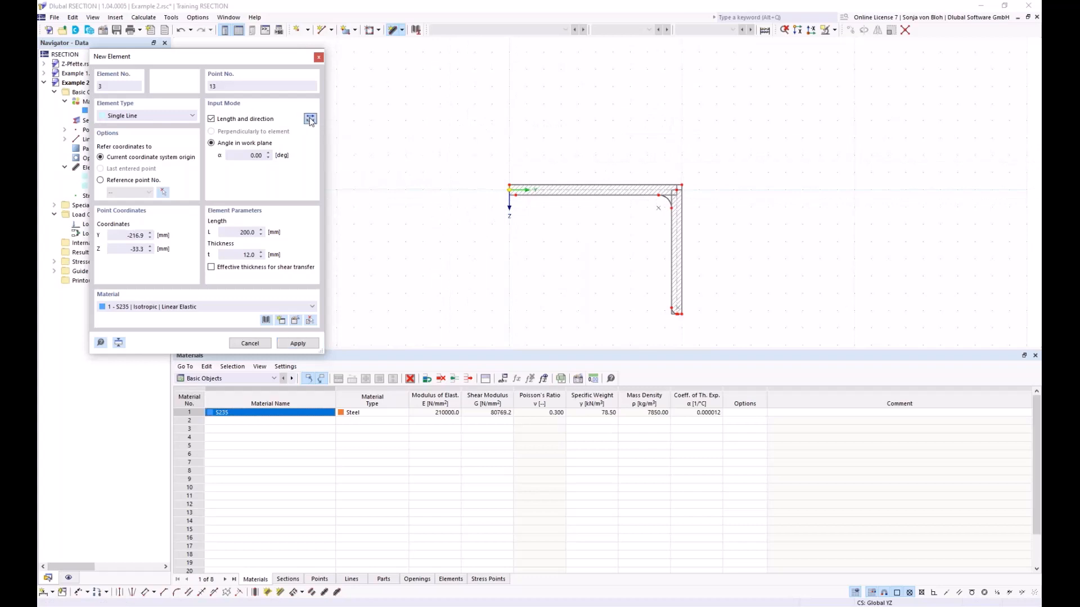
{"action": "scroll", "coordinate": [473, 216], "scroll_direction": "up", "scroll_amount": 2}
{"action": "scroll", "coordinate": [473, 217], "scroll_direction": "up", "scroll_amount": 1}
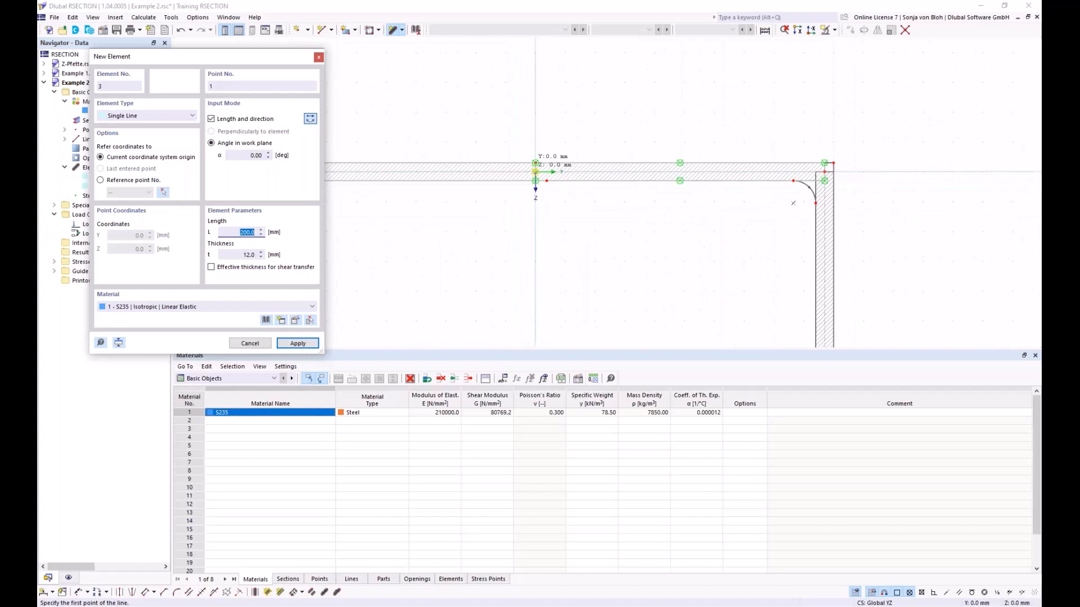
{"action": "left_click", "coordinate": [543, 173]}
- Add a web element at a 90° angle, 400 mm long and 10 mm thick, running down from the origin, and finish placing elements
{"action": "scroll", "coordinate": [588, 217], "scroll_direction": "down", "scroll_amount": 3}
{"action": "scroll", "coordinate": [580, 282], "scroll_direction": "down", "scroll_amount": 1}
{"action": "middle_click_drag", "start_coordinate": [579, 282], "coordinate": [572, 211]}
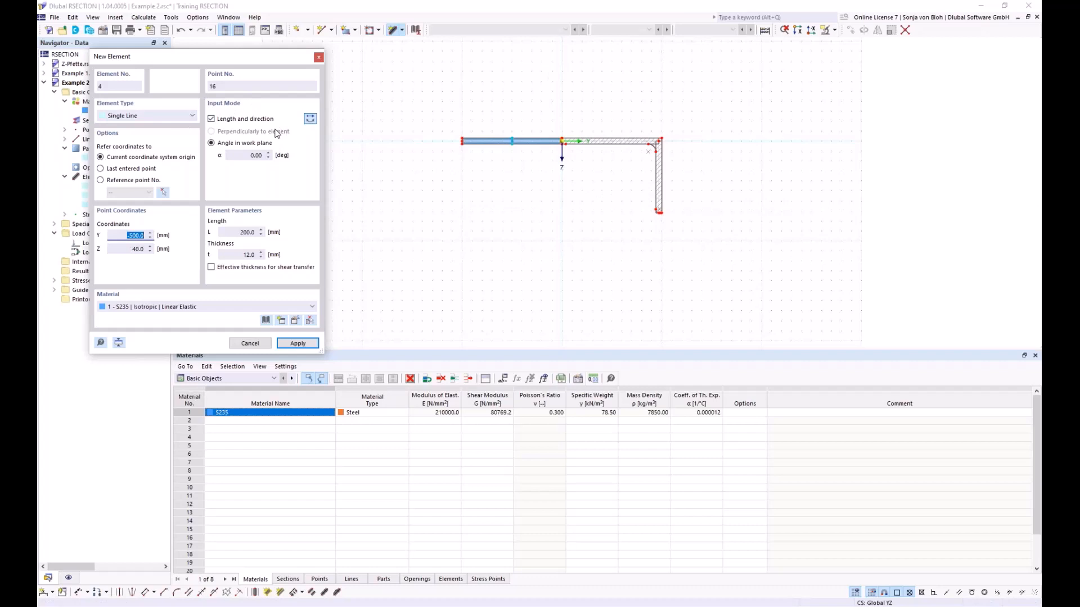
{"action": "left_click", "coordinate": [240, 156]}
{"action": "type", "text": "9"}
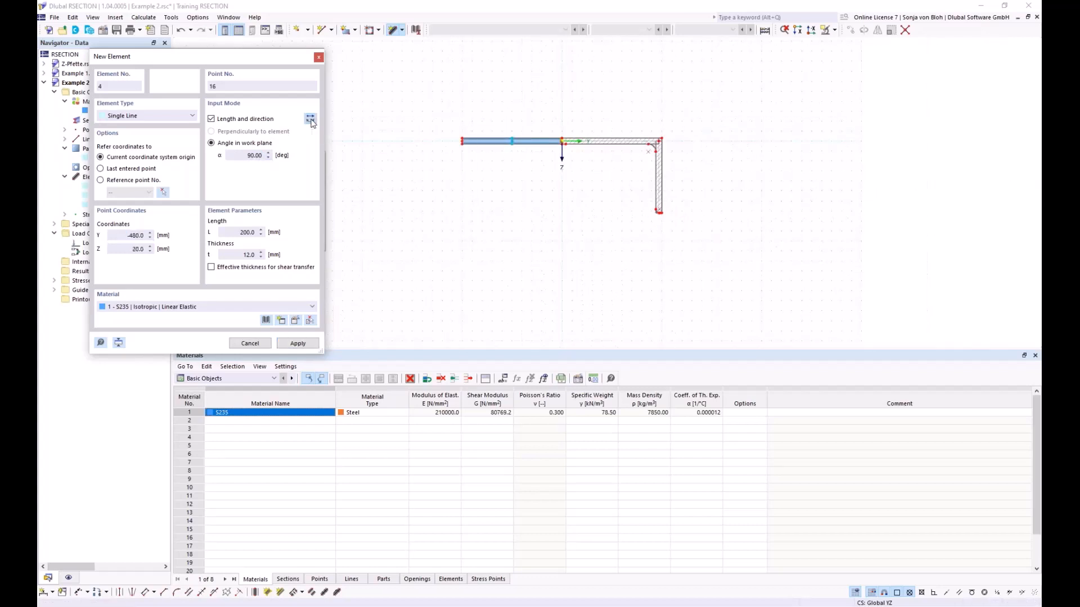
{"action": "double_click", "coordinate": [247, 232]}
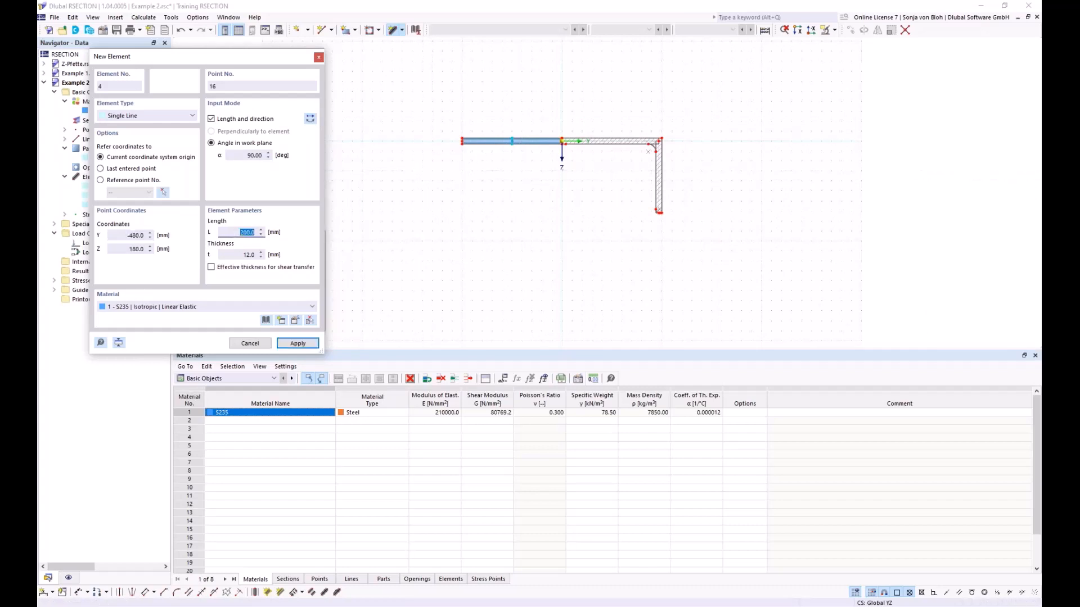
{"action": "type", "text": "400"}
{"action": "key", "text": "Tab"}
{"action": "type", "text": "10"}
{"action": "scroll", "coordinate": [551, 137], "scroll_direction": "up", "scroll_amount": 3}
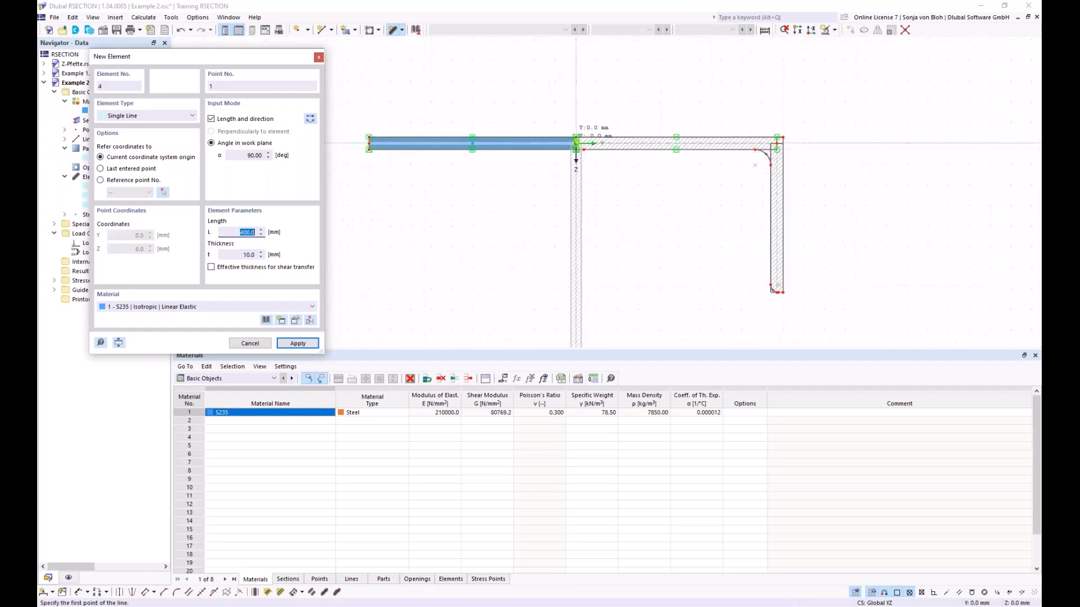
{"action": "scroll", "coordinate": [582, 146], "scroll_direction": "up", "scroll_amount": 3}
{"action": "left_click", "coordinate": [585, 134]}
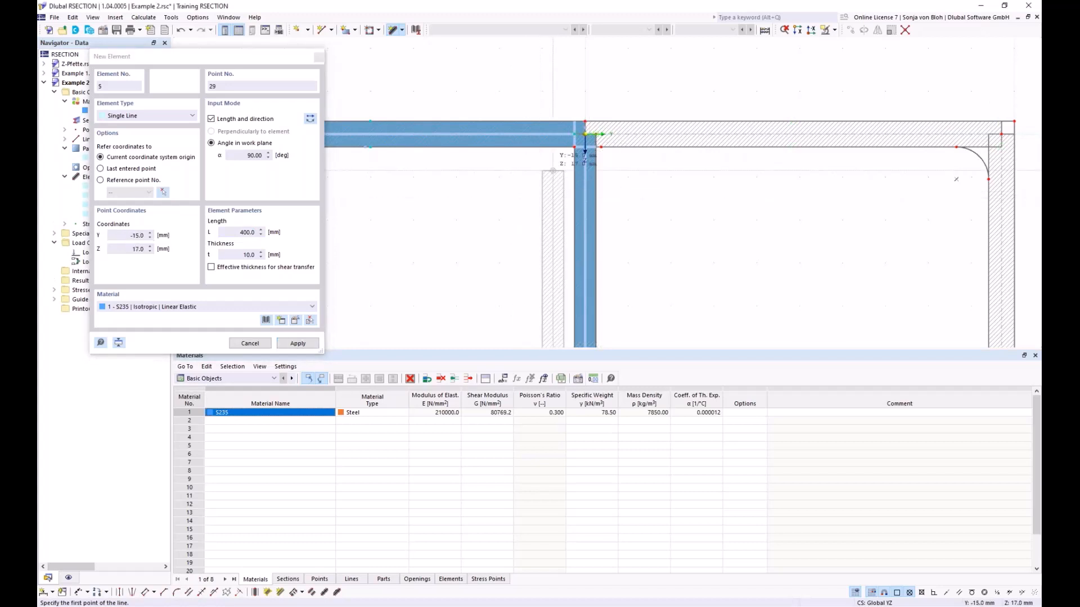
{"action": "key", "text": "Escape"}
- Remove the boundary-line part formed by the added flange and web, keeping all the elements
{"action": "scroll", "coordinate": [562, 146], "scroll_direction": "up", "scroll_amount": 2}
{"action": "middle_click_drag", "start_coordinate": [565, 140], "coordinate": [512, 193]}
{"action": "scroll", "coordinate": [569, 169], "scroll_direction": "up", "scroll_amount": 2}
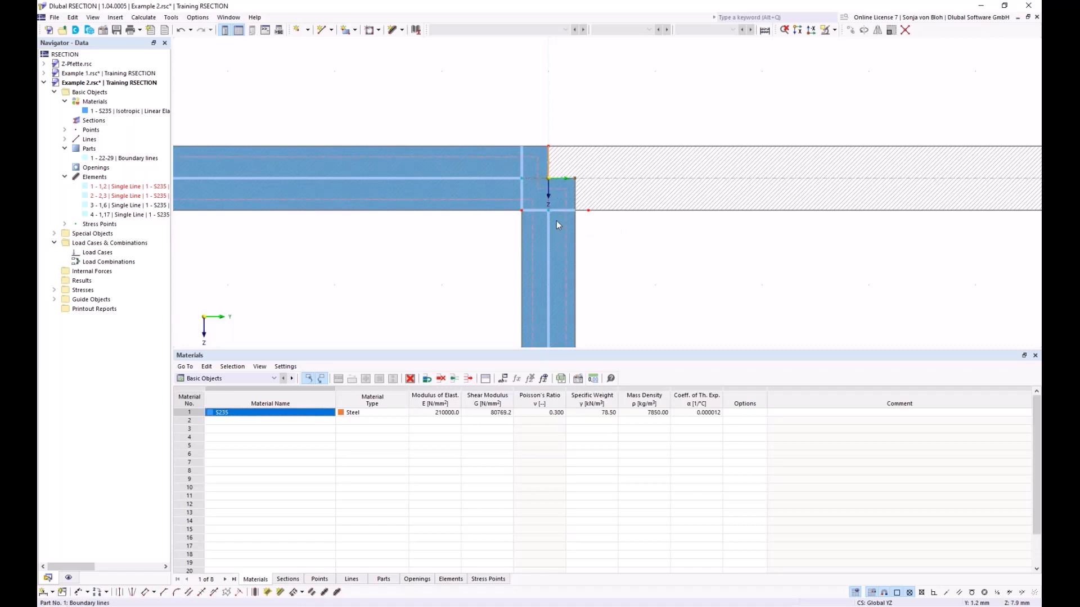
{"action": "key", "text": "ctrl+z"}
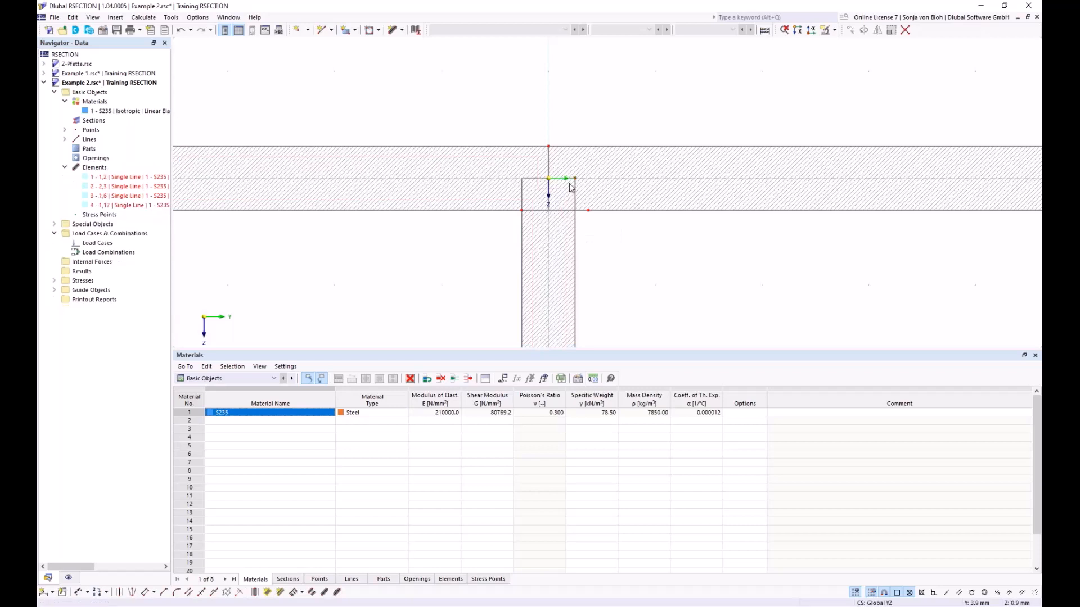
{"action": "scroll", "coordinate": [570, 188], "scroll_direction": "up", "scroll_amount": 2}
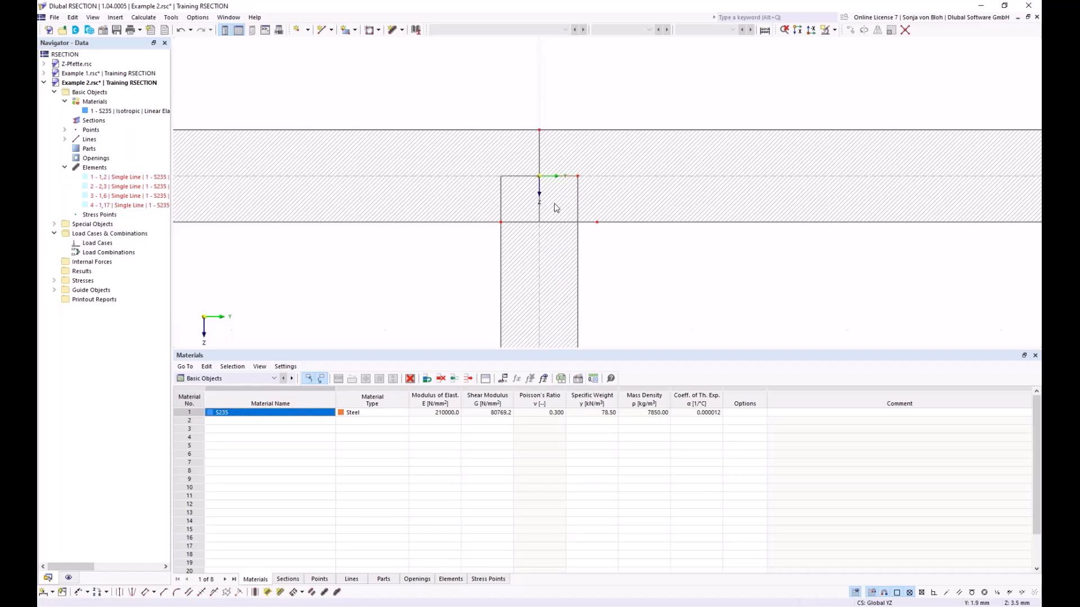
{"action": "scroll", "coordinate": [554, 205], "scroll_direction": "down", "scroll_amount": 4}
{"action": "middle_click_drag", "start_coordinate": [501, 264], "coordinate": [489, 193]}
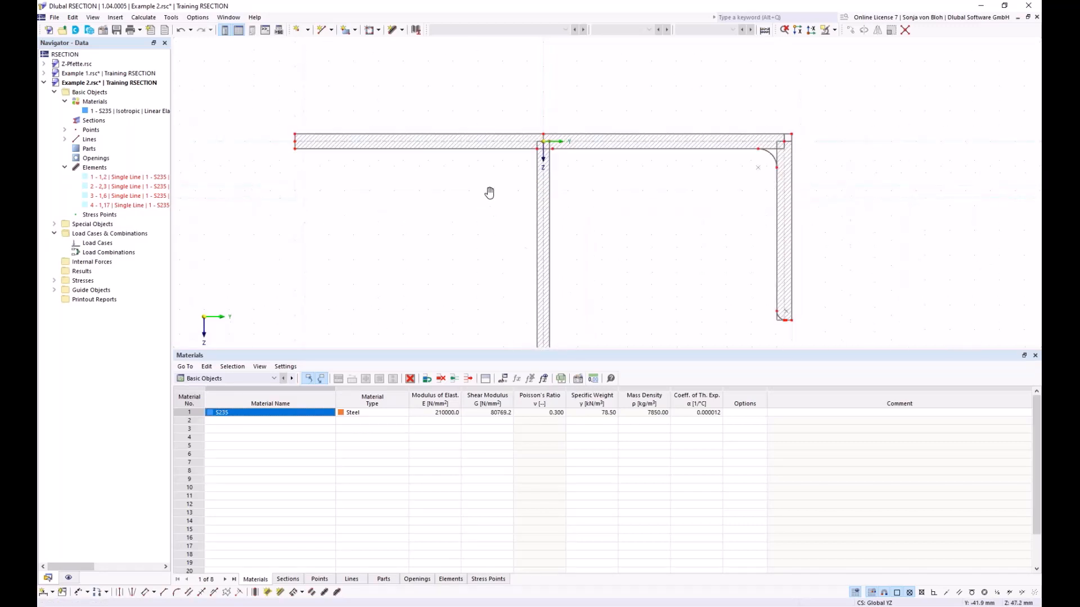
- Create an Edge and Angle corner with an 8.5 mm edge length and 45° between the added flange's lower edge and the adjacent web edge
{"action": "scroll", "coordinate": [489, 193], "scroll_direction": "down", "scroll_amount": 1}
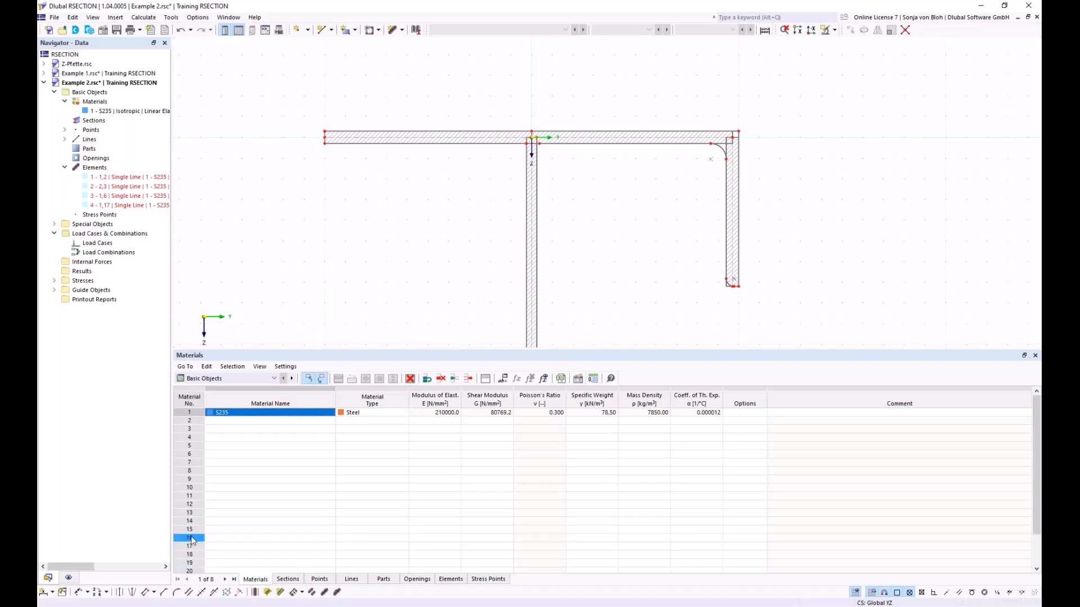
{"action": "left_click", "coordinate": [164, 593]}
{"action": "left_click_drag", "start_coordinate": [162, 63], "coordinate": [239, 145]}
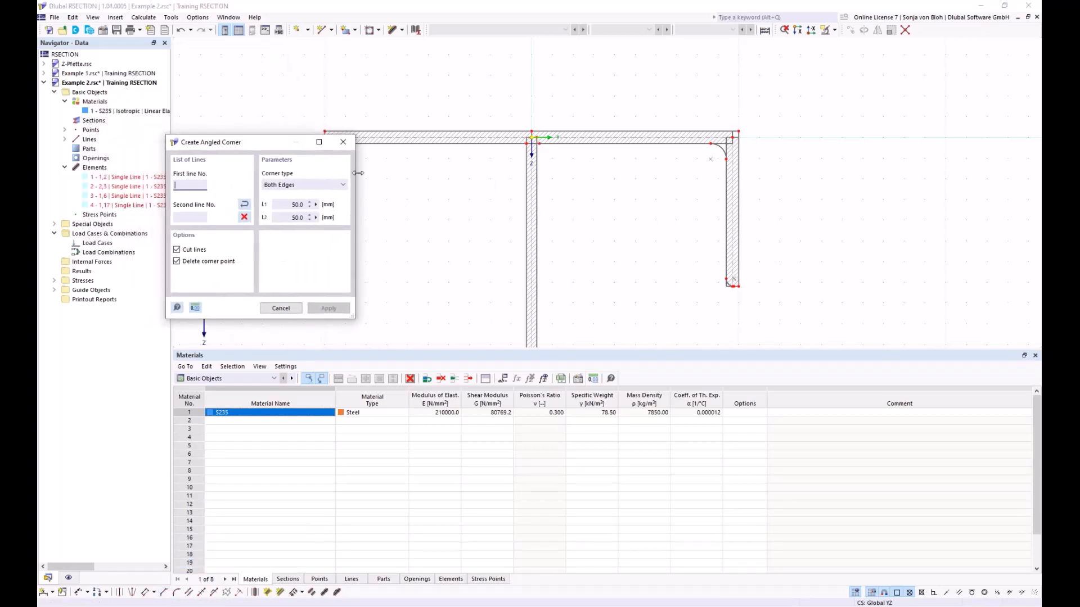
{"action": "left_click", "coordinate": [332, 186]}
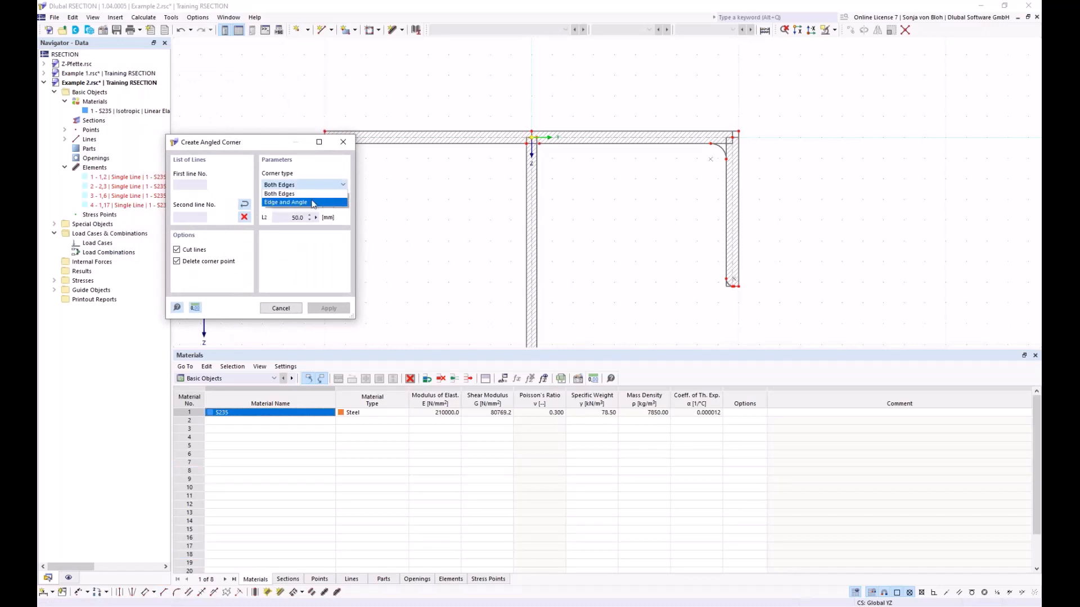
{"action": "left_click", "coordinate": [288, 202]}
{"action": "double_click", "coordinate": [295, 205]}
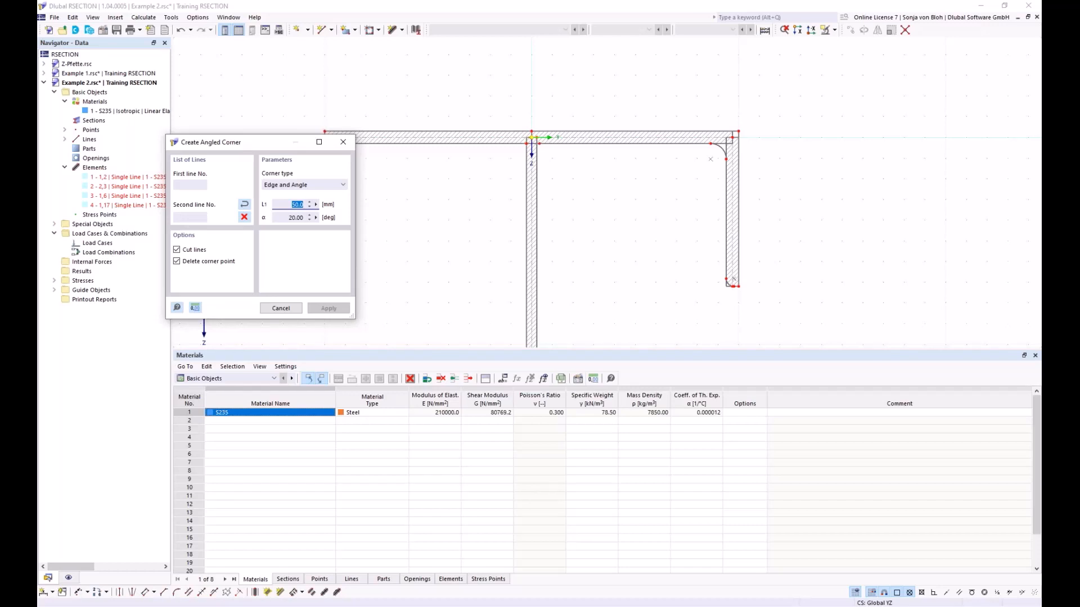
{"action": "type", "text": "5"}
{"action": "type", "text": "*sqrt(2"}
{"action": "type", "text": ")"}
{"action": "key", "text": "Tab"}
{"action": "type", "text": "45"}
{"action": "scroll", "coordinate": [494, 145], "scroll_direction": "up", "scroll_amount": 2}
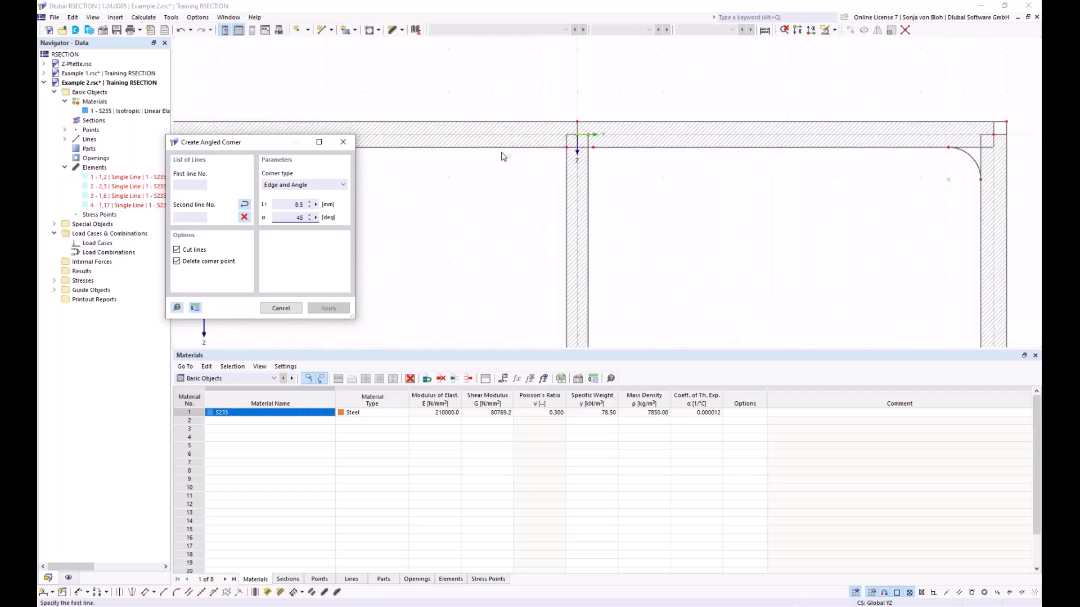
{"action": "left_click", "coordinate": [507, 147]}
{"action": "left_click", "coordinate": [567, 202]}
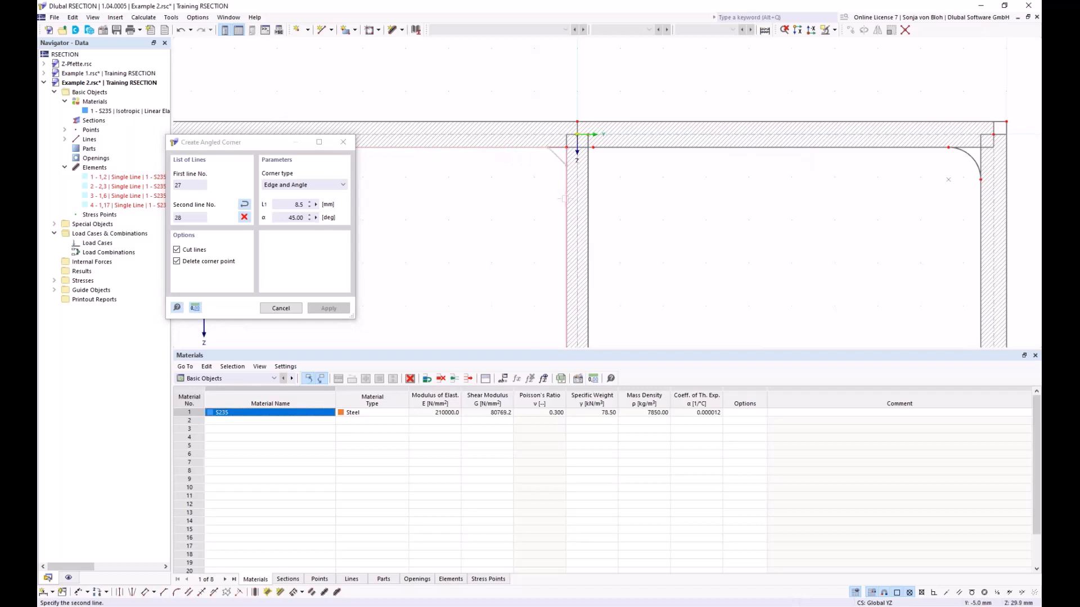
- Create a matching angled corner between the lower edge of the angle's horizontal leg and the facing web edge, and finish the command
{"action": "left_click", "coordinate": [621, 149]}
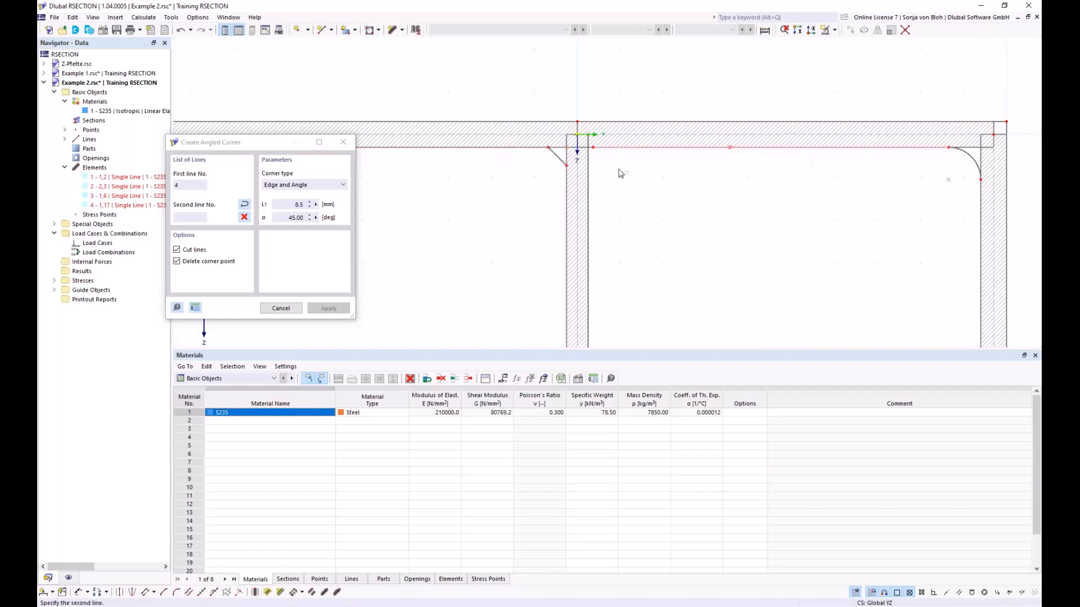
{"action": "left_click", "coordinate": [588, 191]}
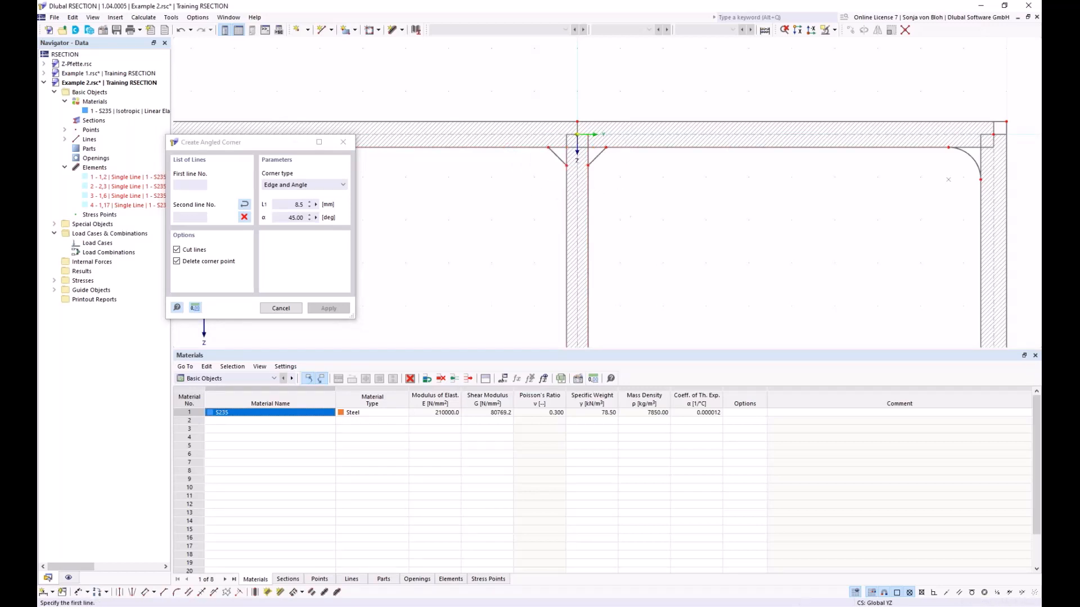
{"action": "key", "text": "Escape"}
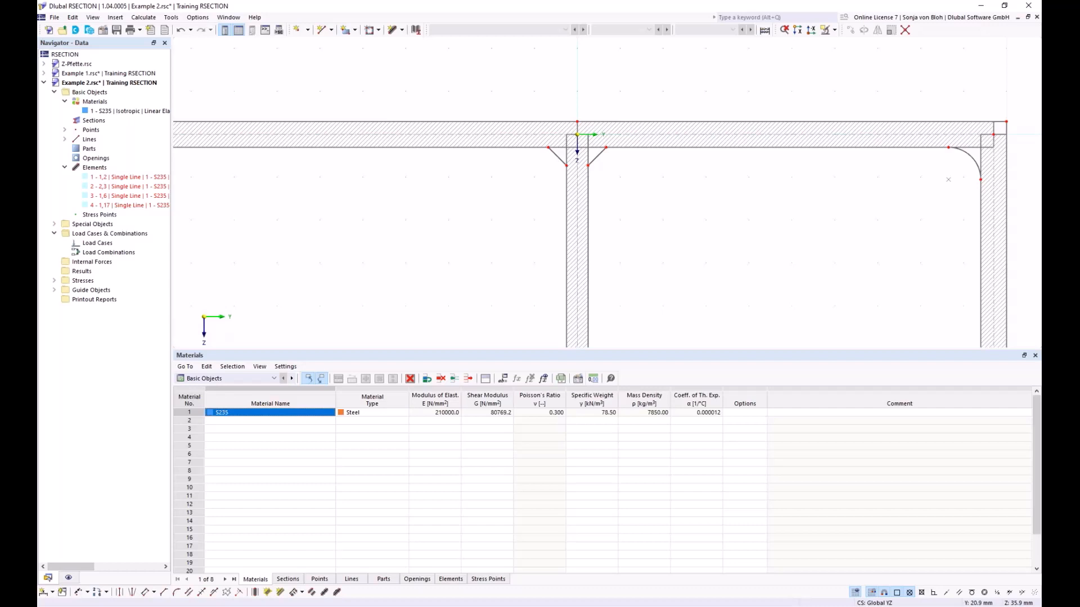
- Create a Boundary lines part in S235 by selecting the closed outline of the whole section
{"action": "scroll", "coordinate": [430, 224], "scroll_direction": "down", "scroll_amount": 4}
{"action": "middle_click_drag", "start_coordinate": [430, 225], "coordinate": [400, 154]}
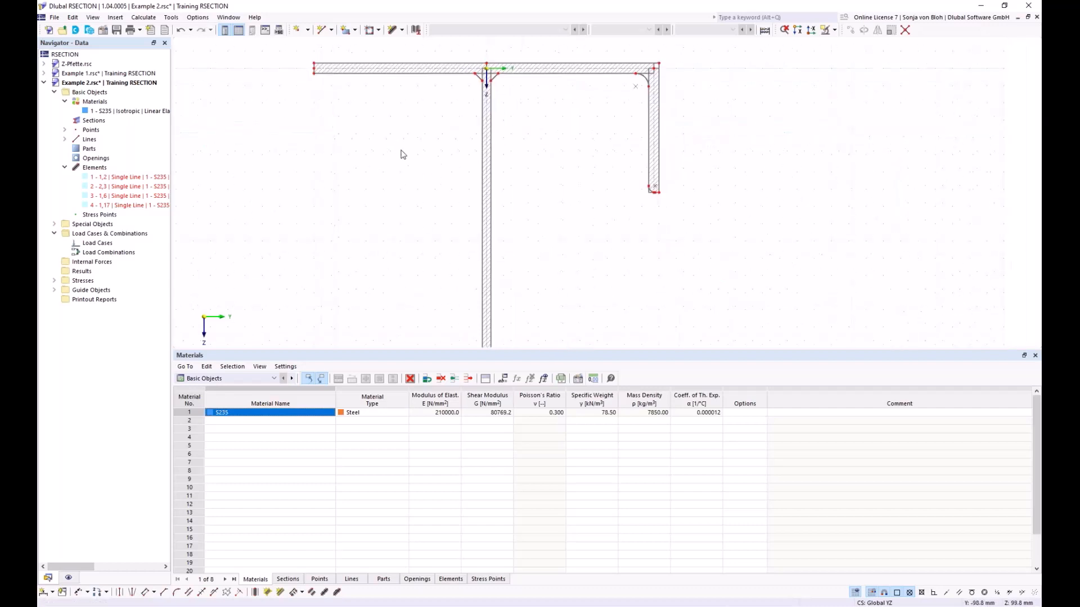
{"action": "left_click", "coordinate": [355, 31]}
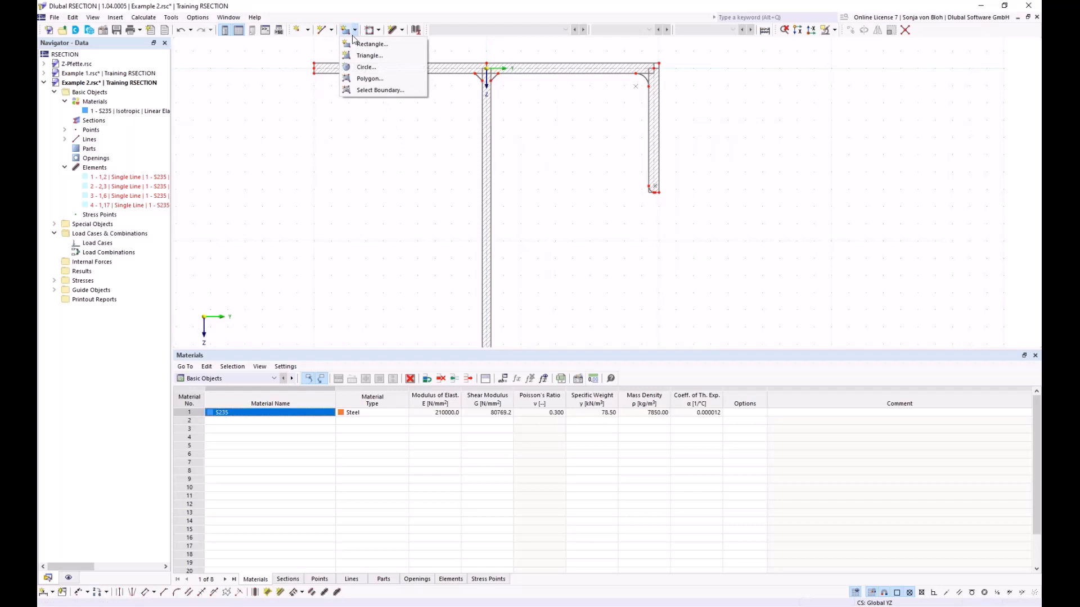
{"action": "left_click", "coordinate": [369, 90]}
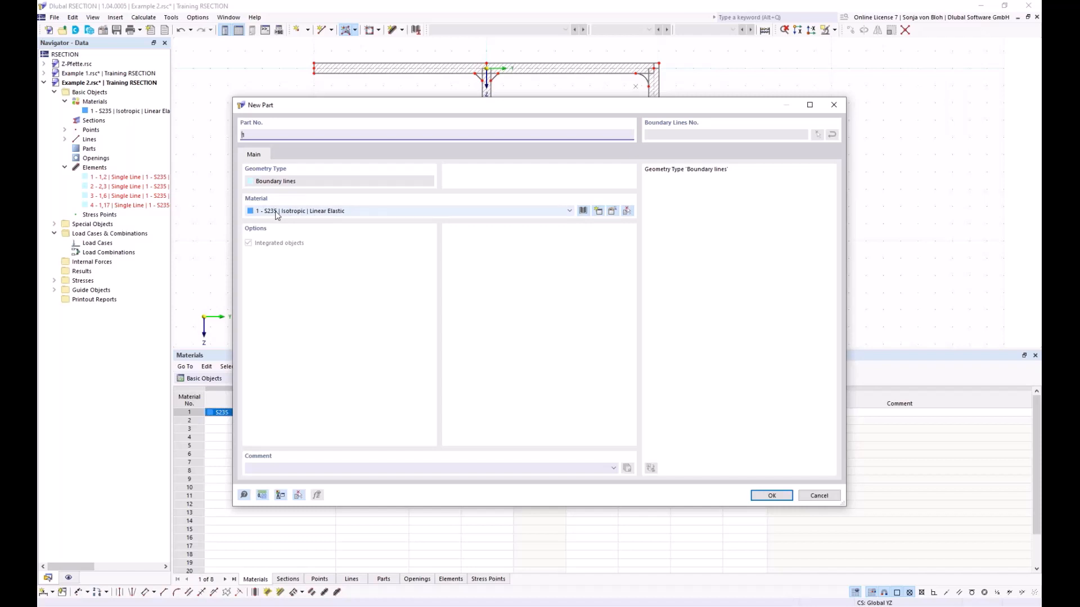
{"action": "left_click", "coordinate": [769, 496]}
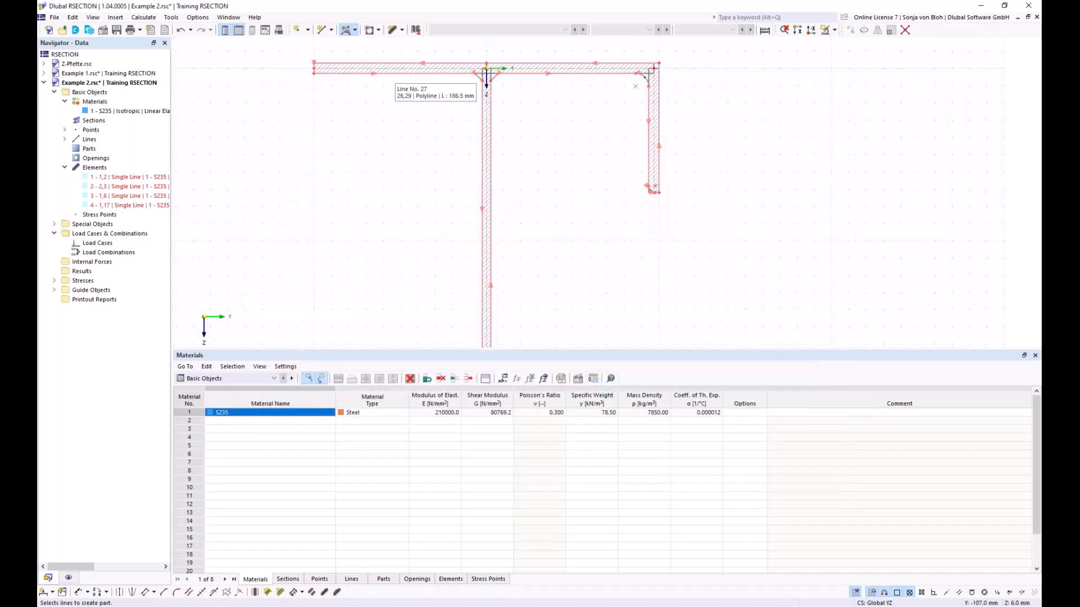
{"action": "left_click", "coordinate": [486, 70]}
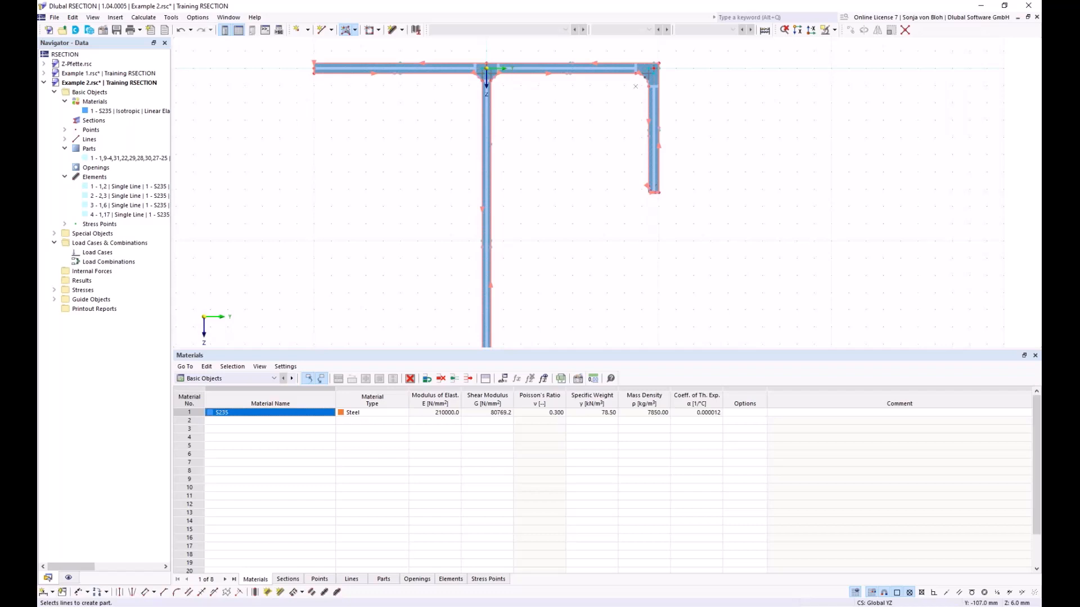
- Create two permanent load cases, LC1 named N and LC2 named M
{"action": "right_click", "coordinate": [98, 253]}
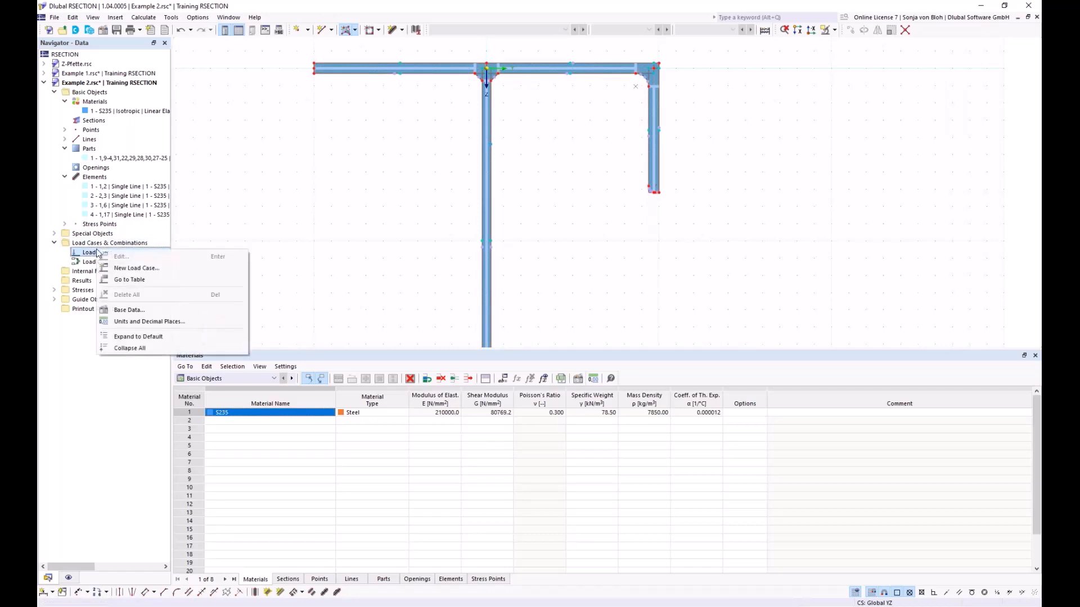
{"action": "left_click", "coordinate": [134, 269]}
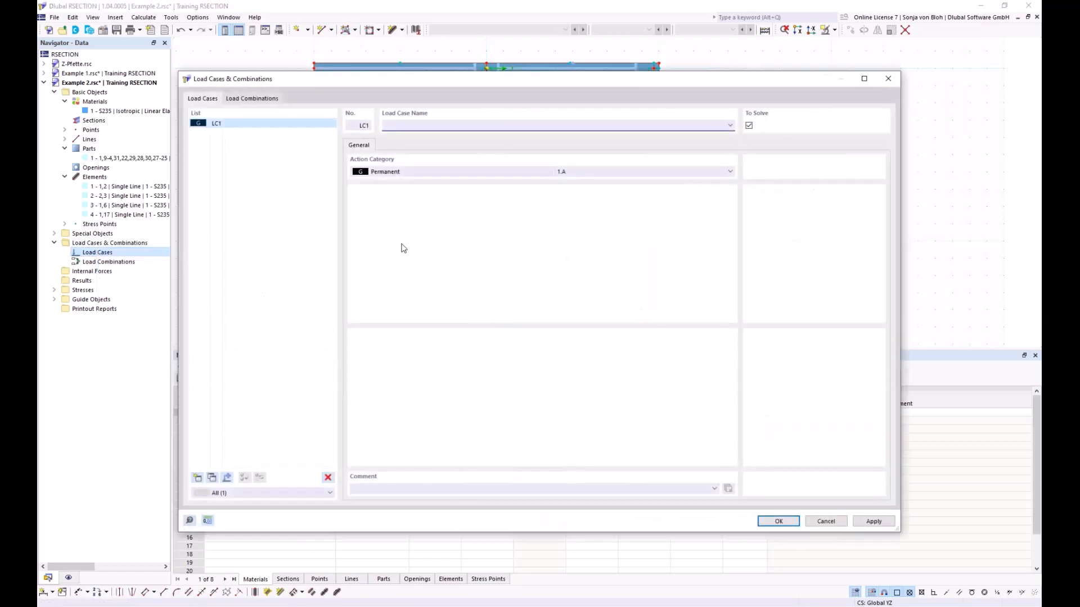
{"action": "type", "text": "N"}
{"action": "left_click", "coordinate": [197, 478]}
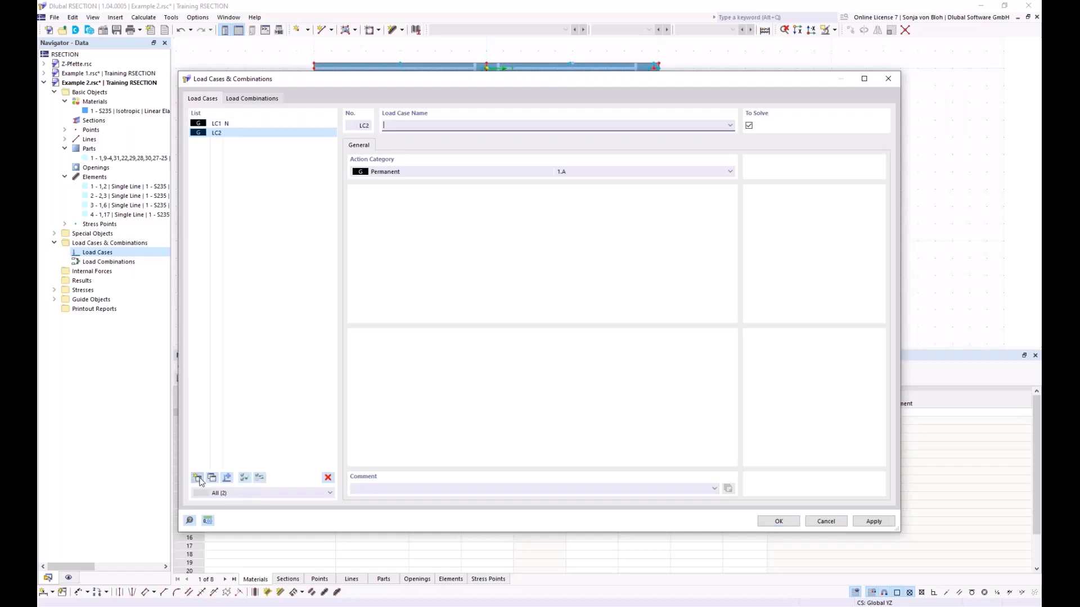
{"action": "type", "text": "M"}
- Create load combination CO1 from both load cases with factors of 1.00 and accept the load definitions
{"action": "left_click", "coordinate": [263, 100]}
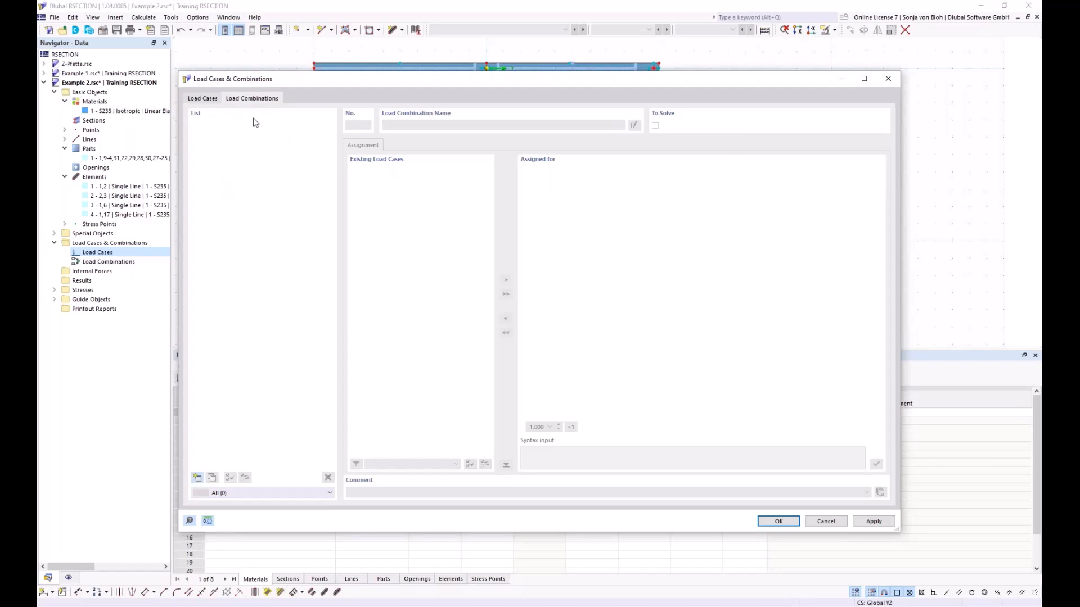
{"action": "left_click", "coordinate": [198, 478]}
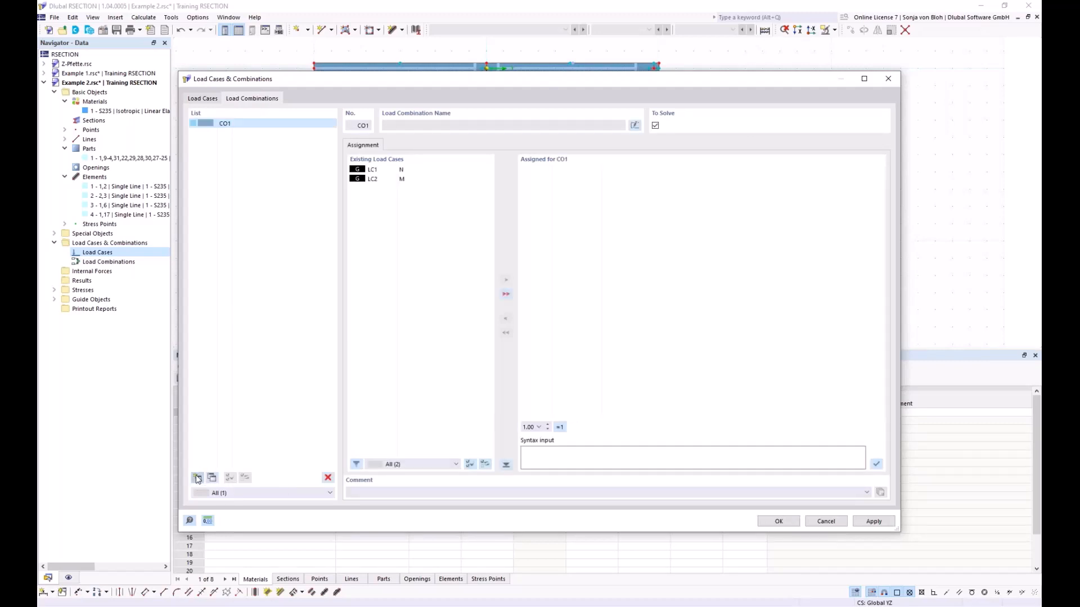
{"action": "left_click", "coordinate": [505, 295]}
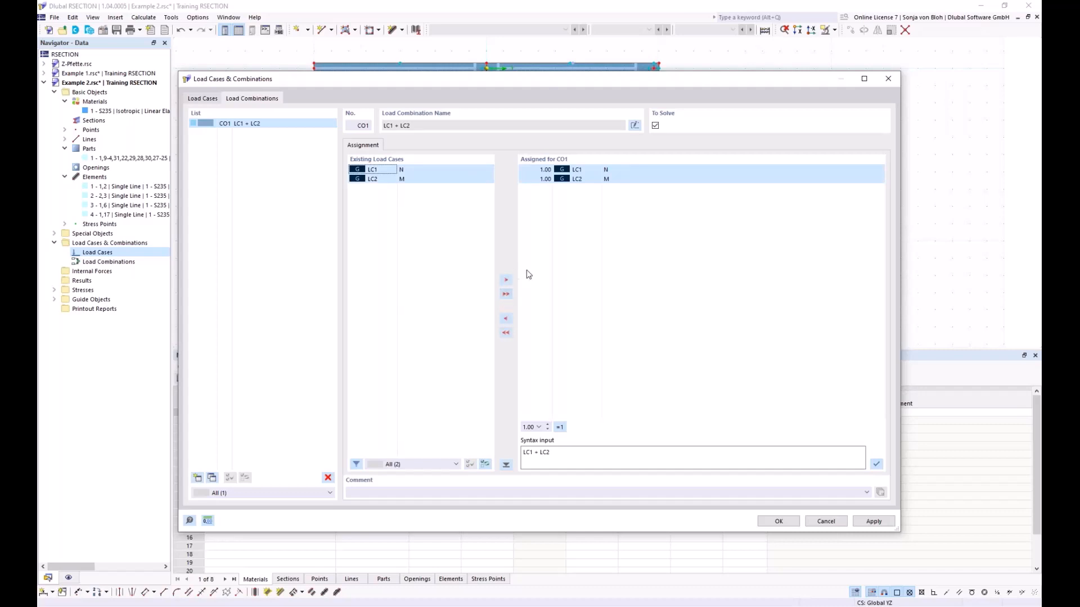
{"action": "left_click", "coordinate": [779, 522]}
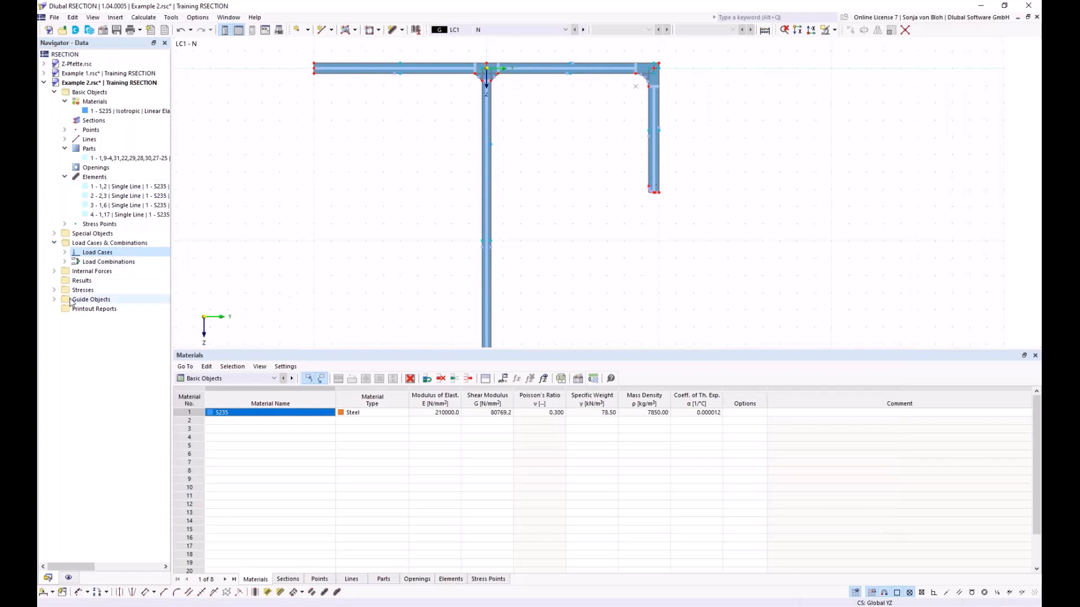
- Enter an axial force N of -50 kN as the internal forces of load case LC1
{"action": "left_click", "coordinate": [55, 271]}
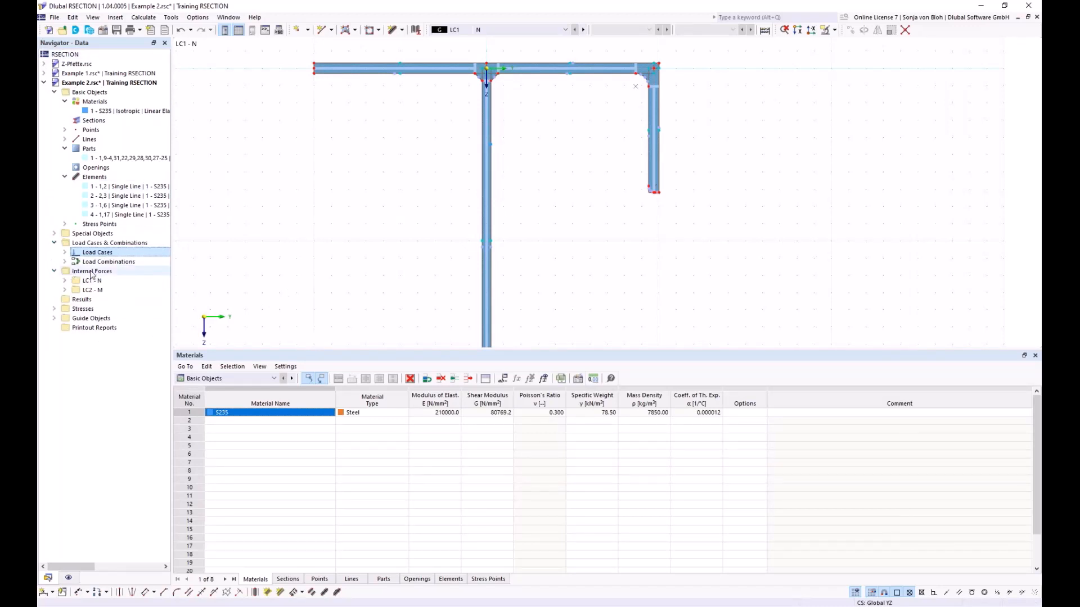
{"action": "left_click", "coordinate": [64, 281]}
{"action": "double_click", "coordinate": [112, 290]}
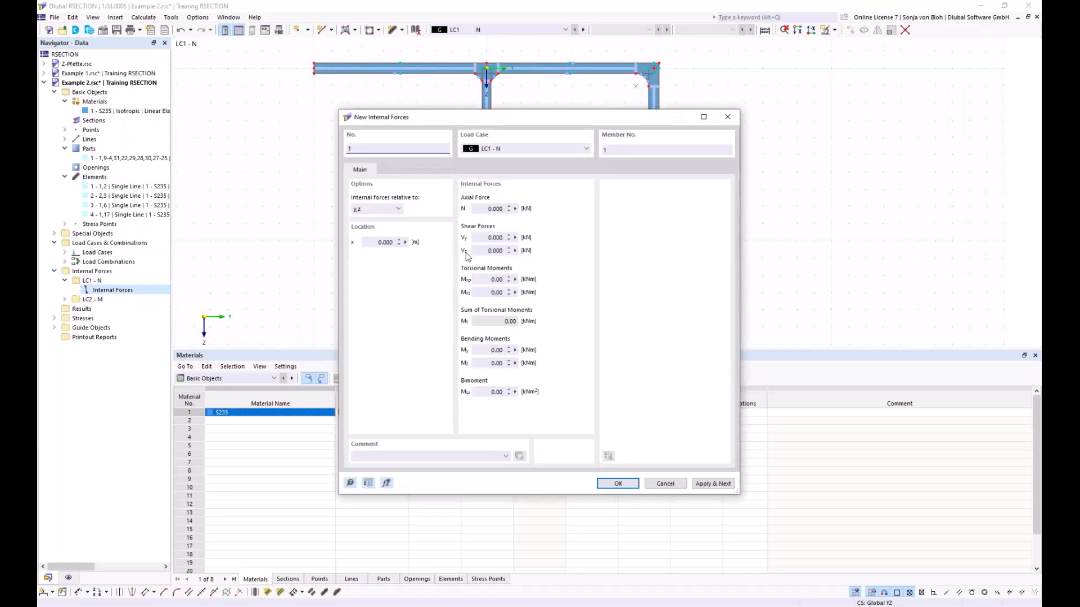
{"action": "left_click", "coordinate": [492, 209]}
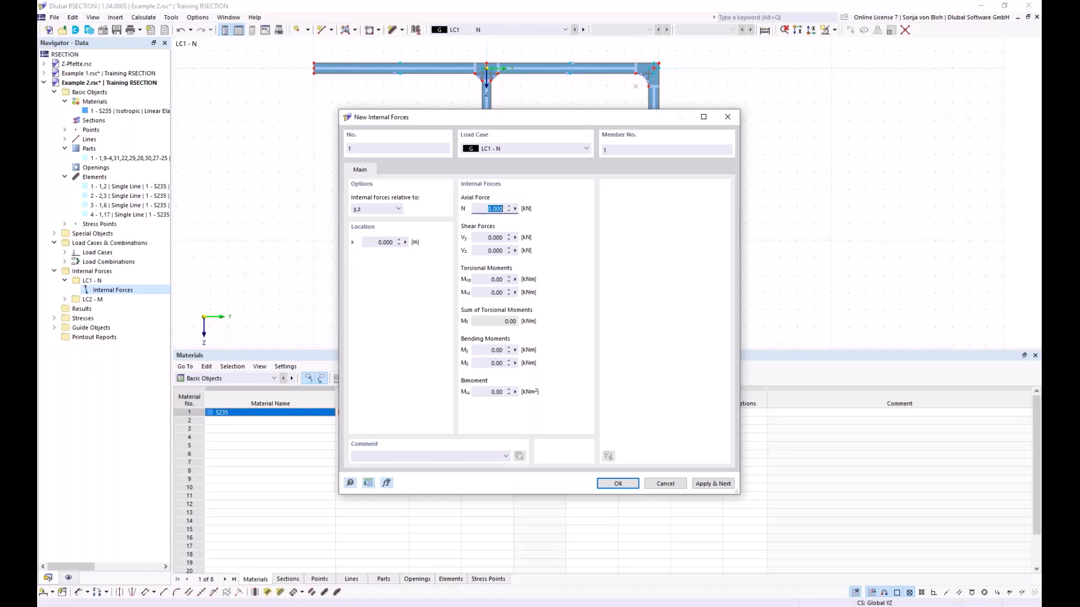
{"action": "key", "text": "BackSpace"}
{"action": "type", "text": "-50"}
{"action": "left_click", "coordinate": [703, 482]}
- Define the internal forces of load case LC2 with zero axial force and a bending moment My of 20 kNm
{"action": "left_click", "coordinate": [587, 149]}
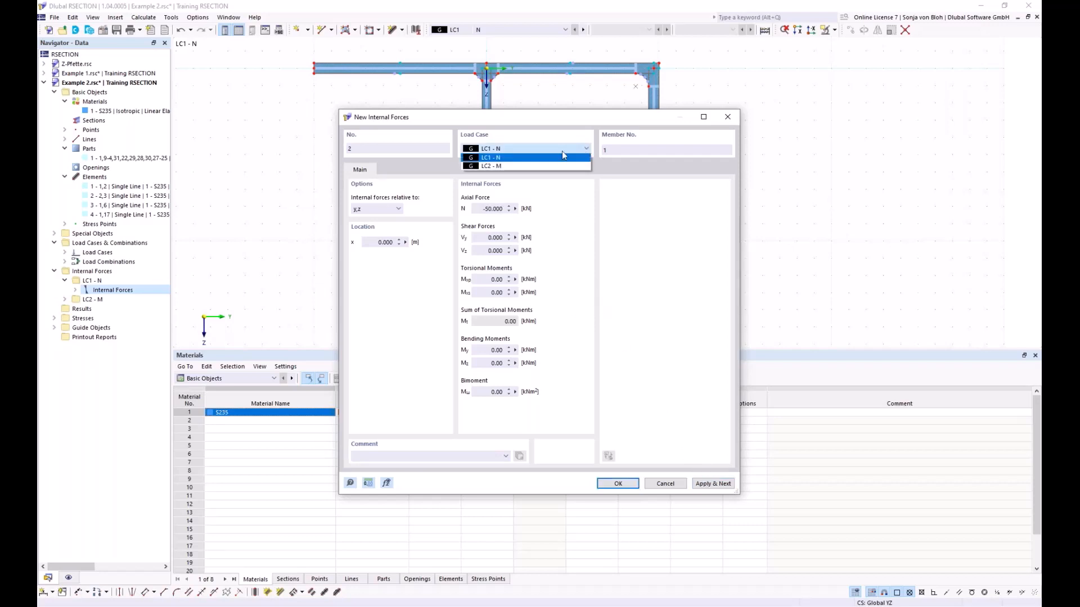
{"action": "left_click", "coordinate": [532, 165]}
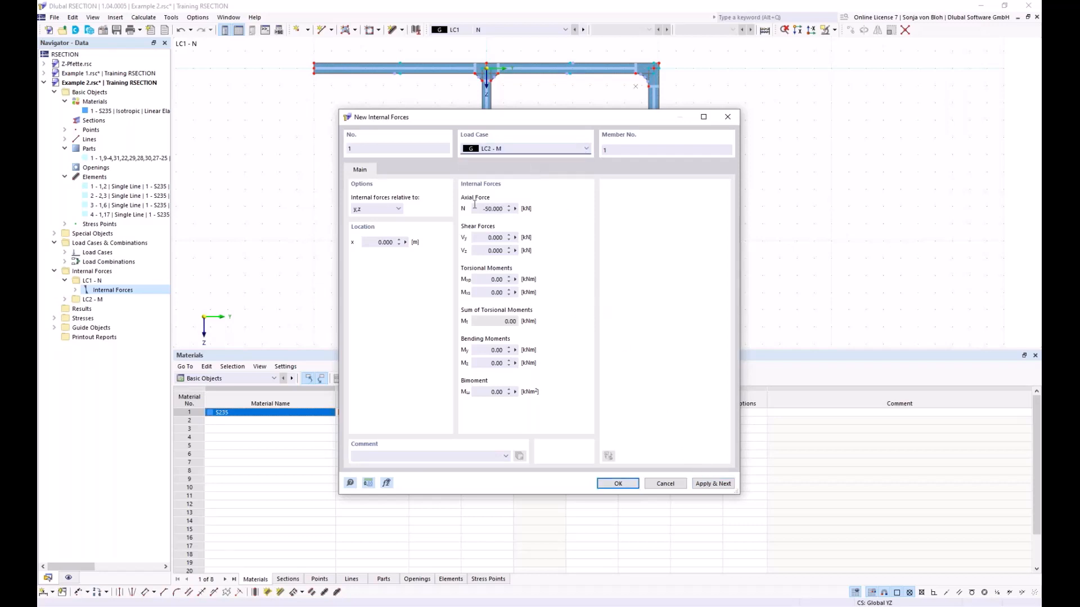
{"action": "left_click_drag", "start_coordinate": [477, 209], "coordinate": [535, 214]}
{"action": "type", "text": "0"}
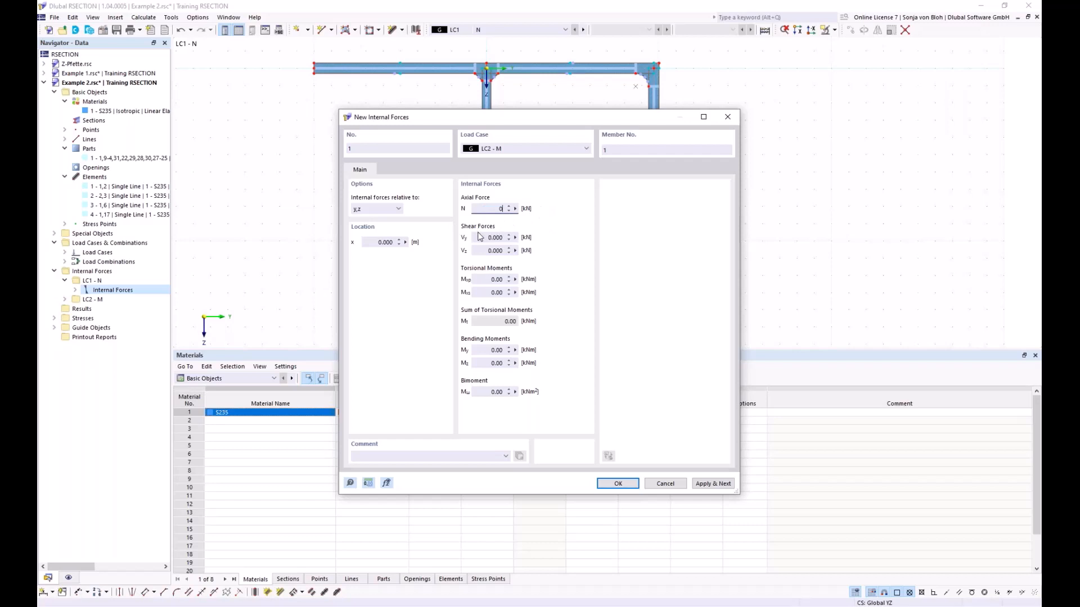
{"action": "double_click", "coordinate": [496, 350]}
{"action": "type", "text": "20"}
{"action": "left_click", "coordinate": [613, 486]}
- Calculate the whole model and display the σx,tot stresses of the effective thin-walled analysis on the section
{"action": "left_click_drag", "start_coordinate": [369, 349], "coordinate": [384, 514]}
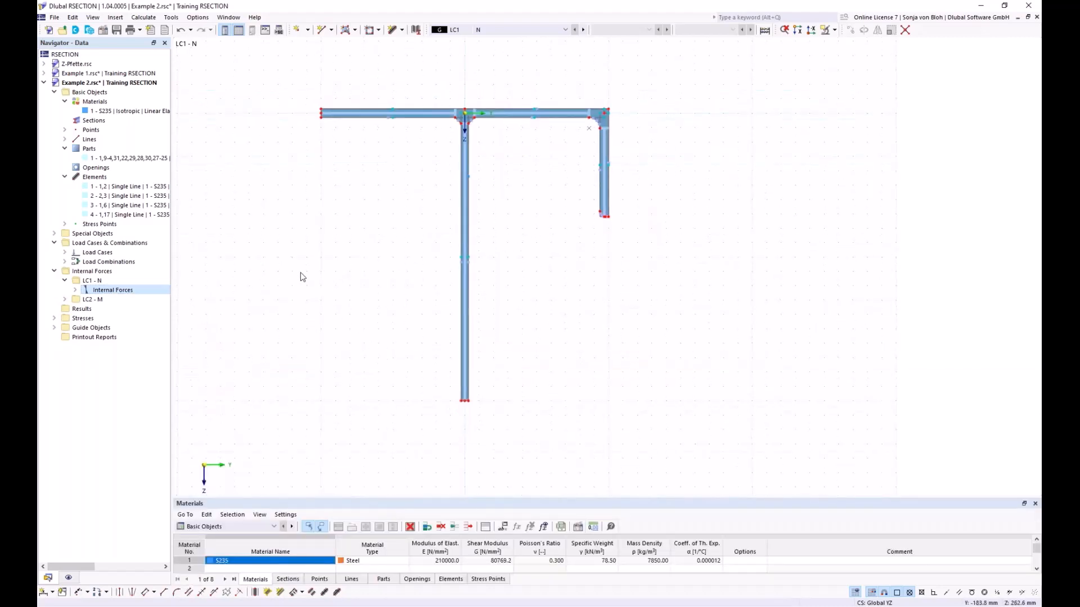
{"action": "left_click", "coordinate": [151, 18]}
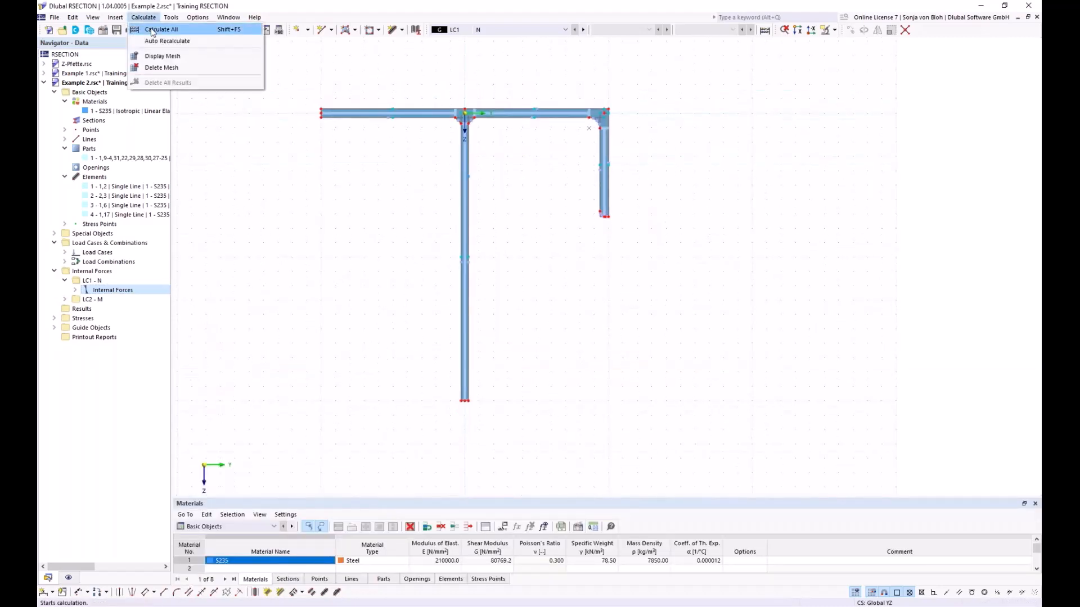
{"action": "left_click", "coordinate": [151, 31]}
{"action": "middle_click_drag", "start_coordinate": [313, 243], "coordinate": [365, 236]}
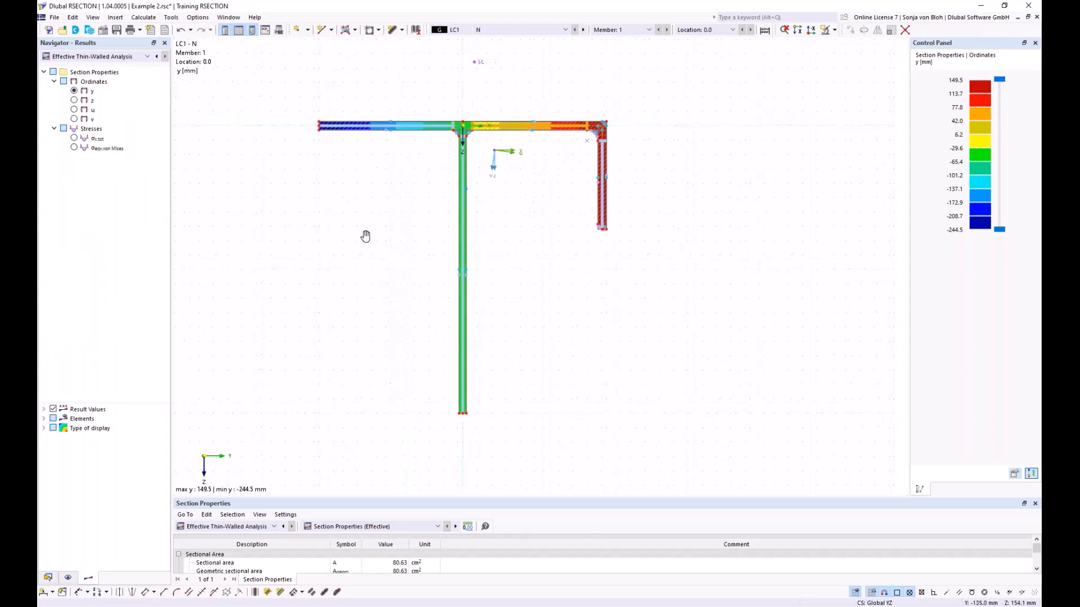
{"action": "left_click", "coordinate": [74, 138]}
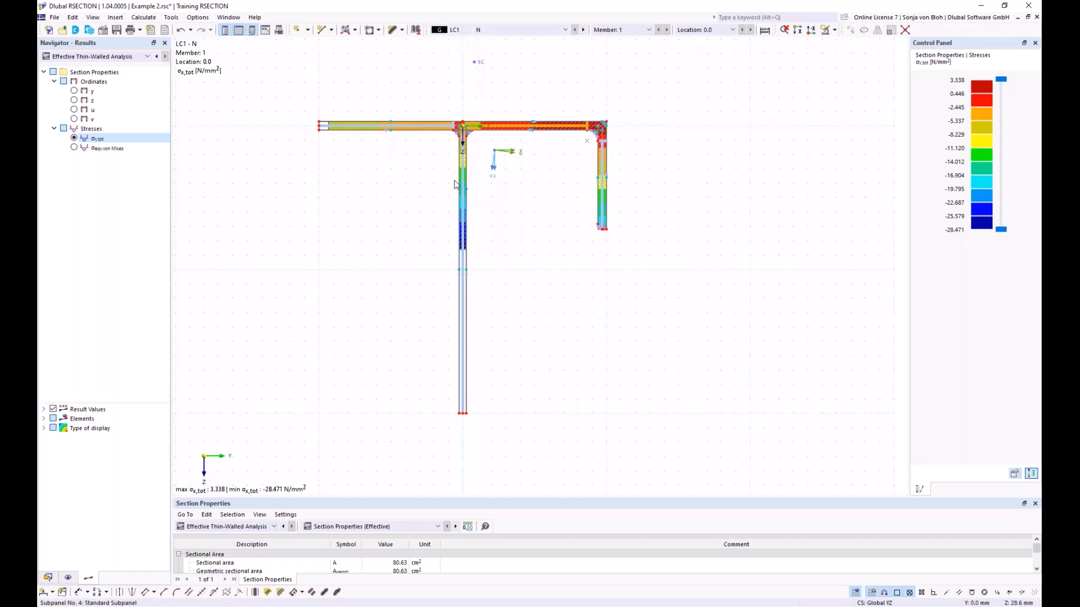
{"action": "scroll", "coordinate": [323, 128], "scroll_direction": "up", "scroll_amount": 2}
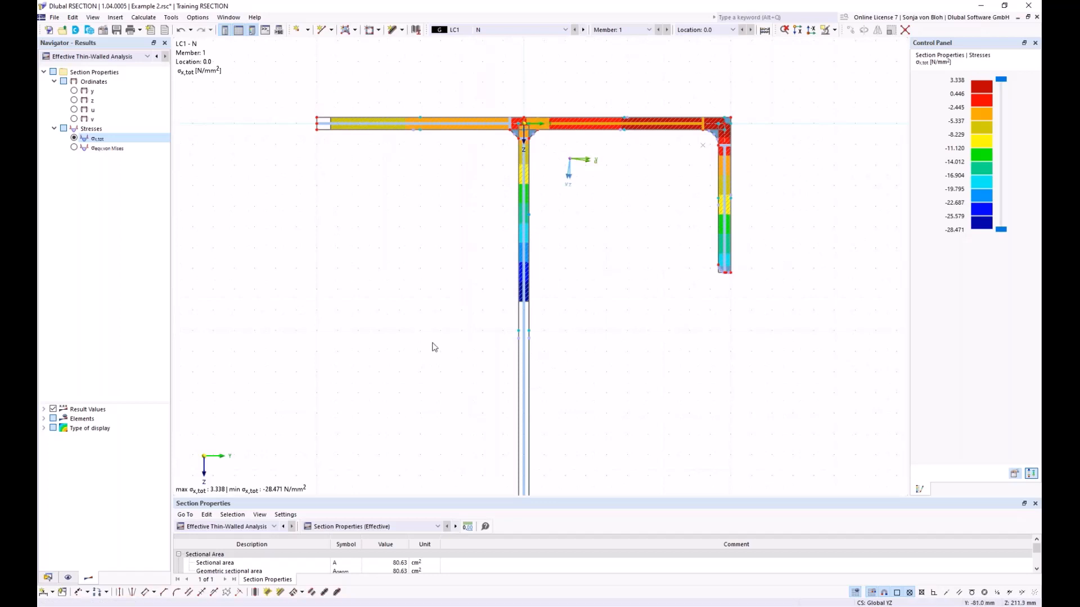
{"action": "scroll", "coordinate": [382, 303], "scroll_direction": "down", "scroll_amount": 1}
- Examine the result tables for section classification and effective widths according to EN 1993-1-1, down to the last subpanel
{"action": "left_click_drag", "start_coordinate": [306, 496], "coordinate": [323, 337]}
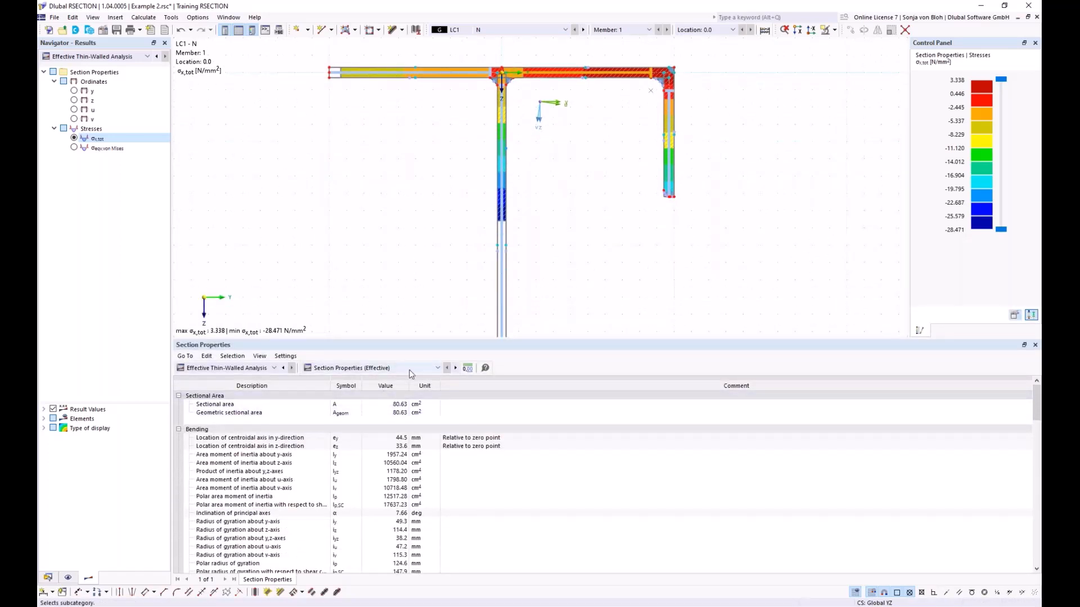
{"action": "left_click", "coordinate": [439, 368]}
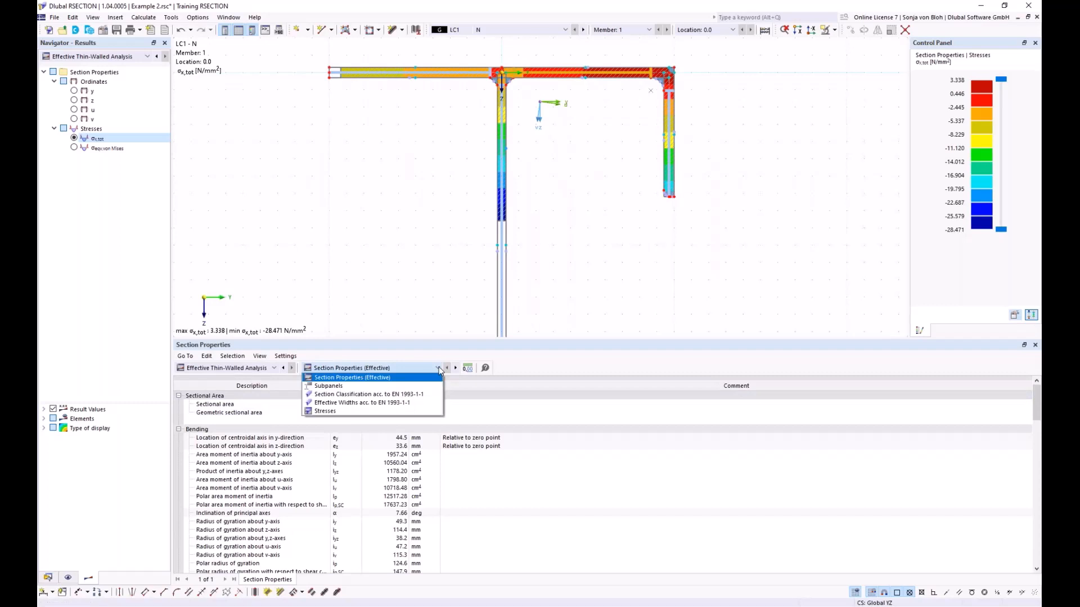
{"action": "left_click", "coordinate": [349, 395]}
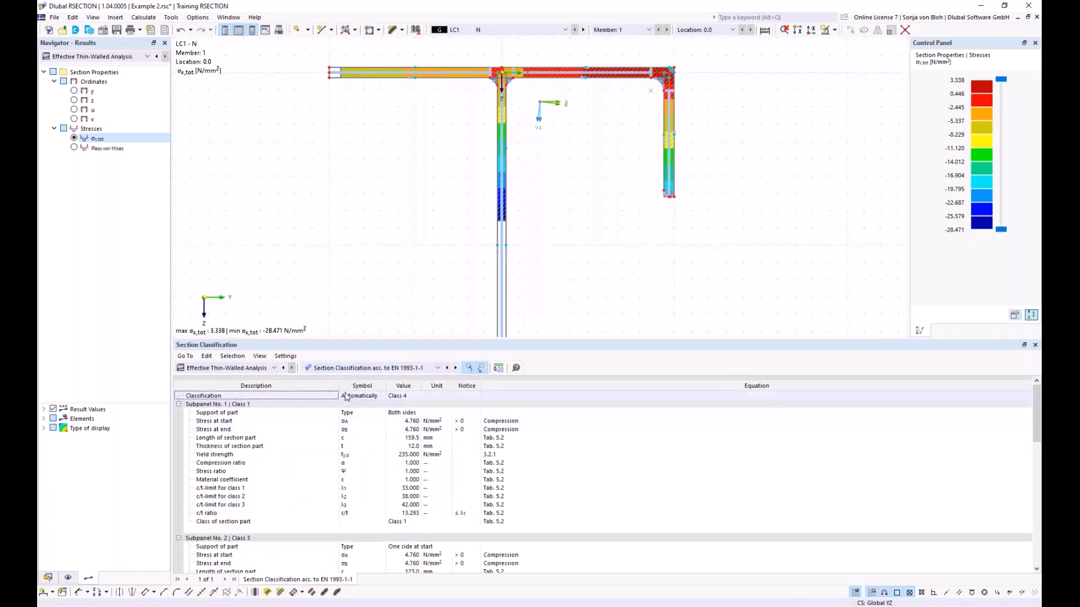
{"action": "left_click", "coordinate": [415, 397]}
{"action": "left_click", "coordinate": [437, 370]}
{"action": "left_click", "coordinate": [382, 406]}
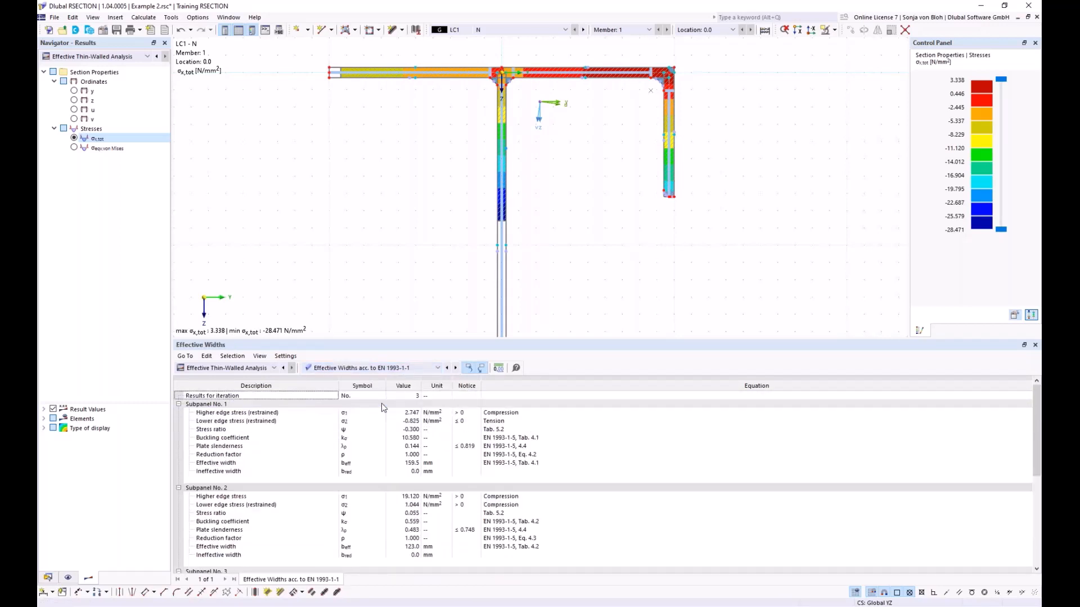
{"action": "scroll", "coordinate": [371, 416], "scroll_direction": "down", "scroll_amount": 5}
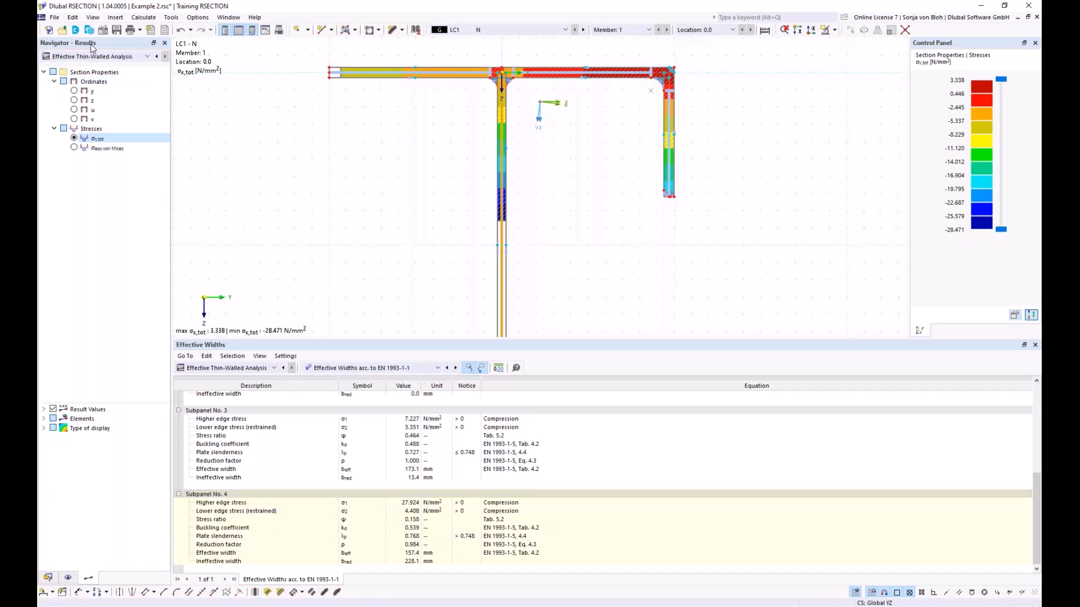
- Create a new printout report for Example 2
{"action": "left_click", "coordinate": [48, 577]}
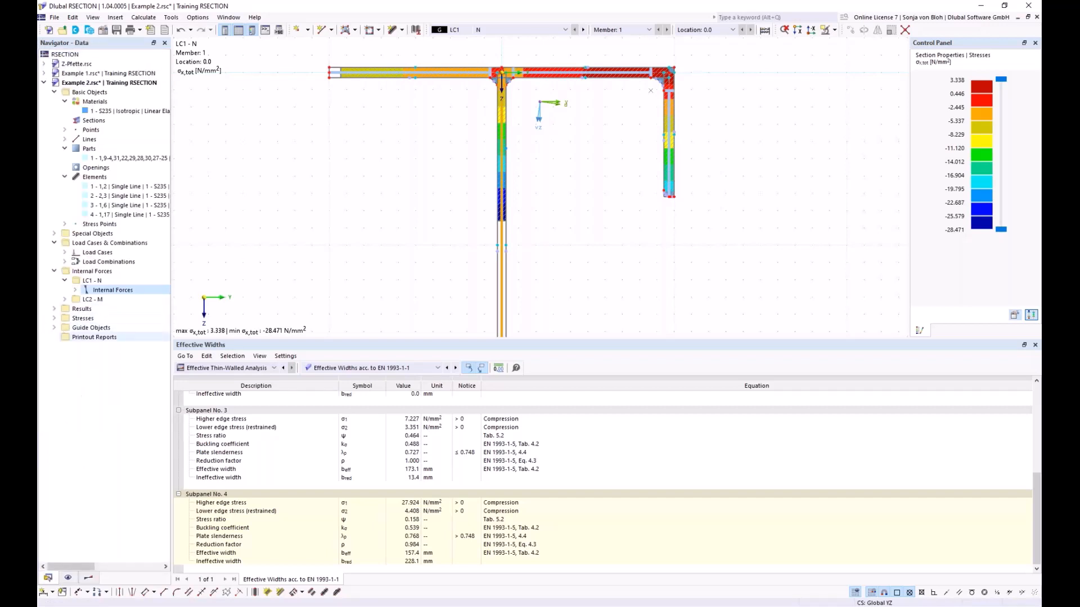
{"action": "left_click", "coordinate": [95, 338]}
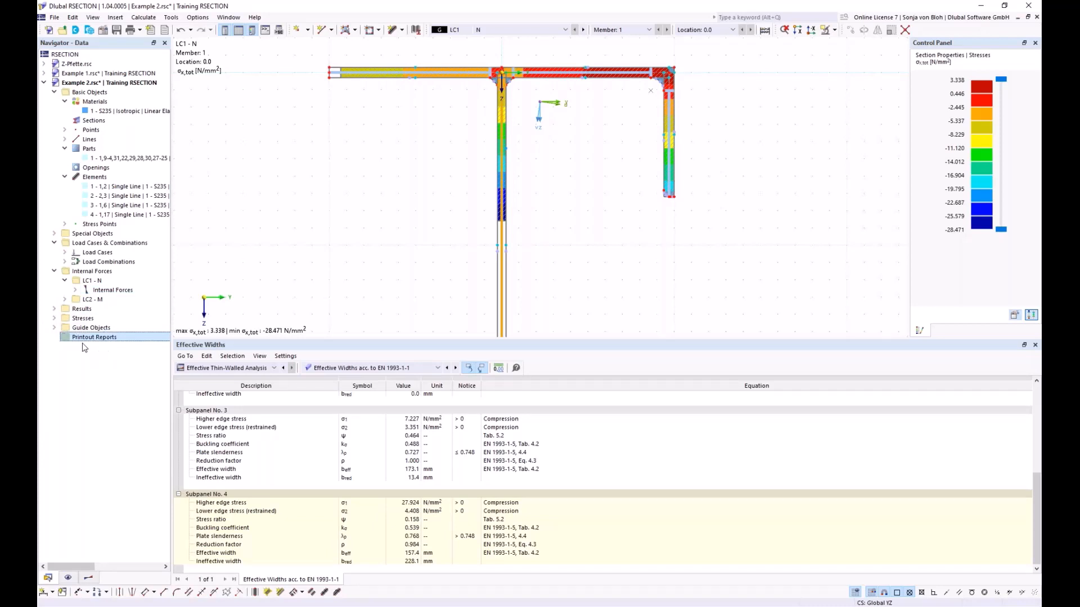
{"action": "right_click", "coordinate": [94, 339]}
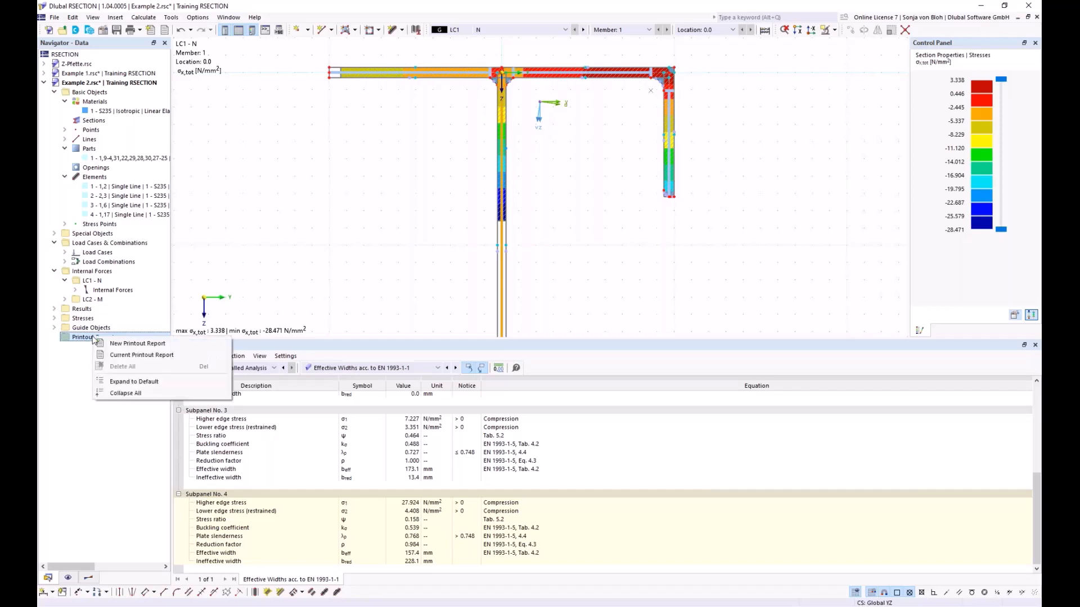
{"action": "left_click", "coordinate": [128, 343]}
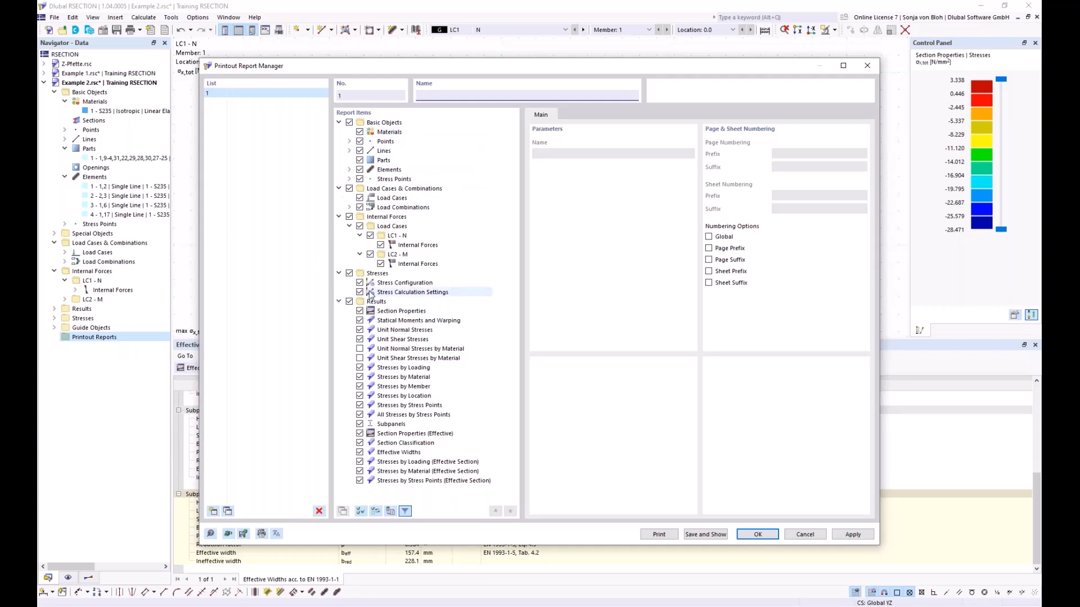
- Exclude Stresses by Material, Member, Location, Stress Points and All Stresses by Stress Points, save the report and show its Statical Moments and Warping chapter
{"action": "left_click", "coordinate": [359, 377]}
{"action": "left_click", "coordinate": [359, 378]}
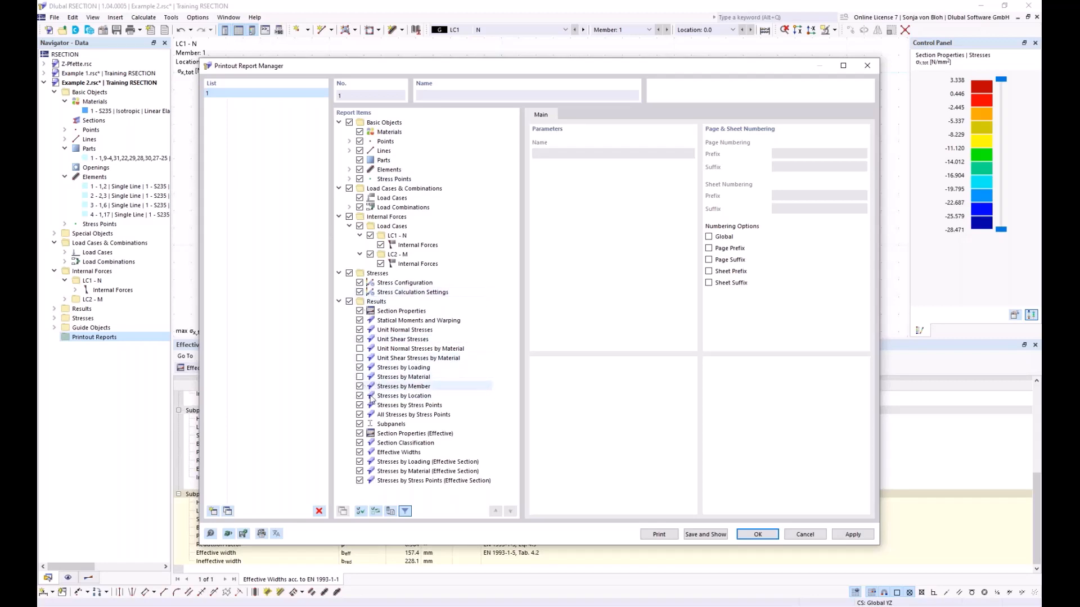
{"action": "left_click", "coordinate": [360, 387]}
{"action": "left_click", "coordinate": [360, 396]}
{"action": "left_click", "coordinate": [360, 408]}
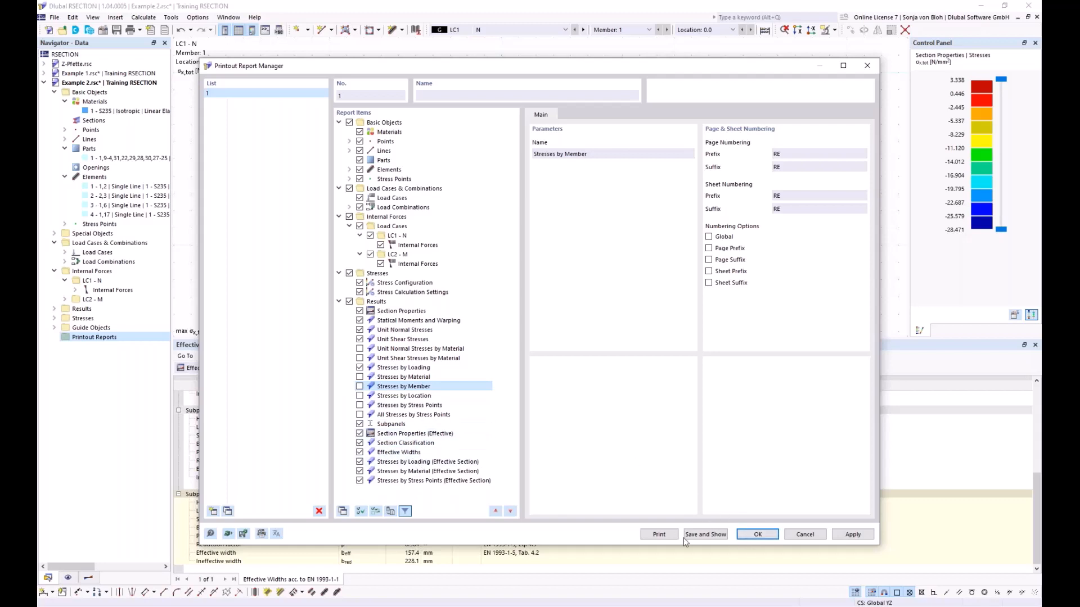
{"action": "left_click", "coordinate": [710, 534]}
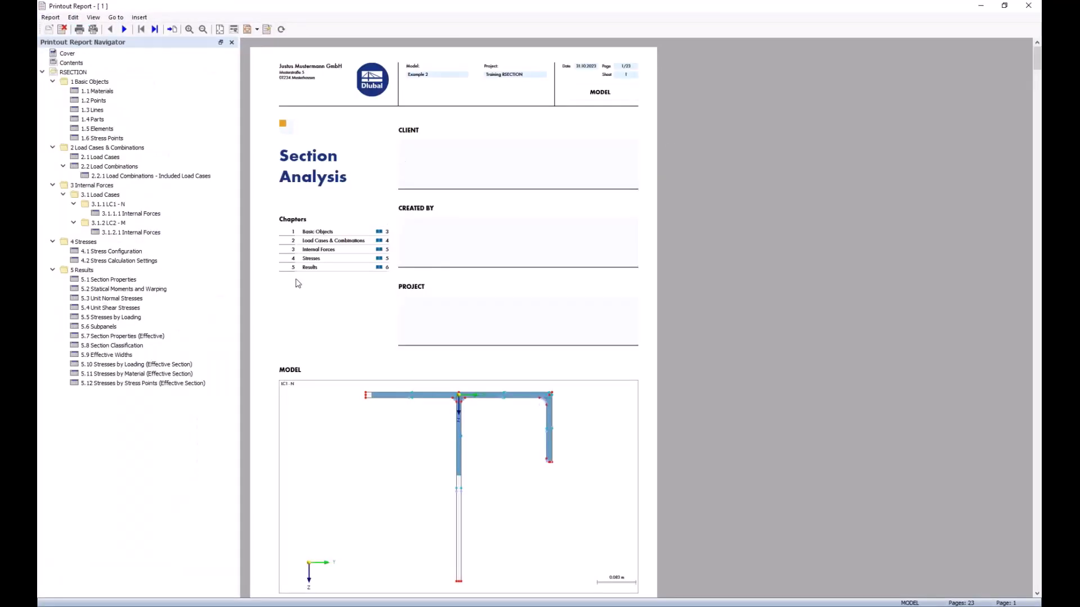
{"action": "left_click", "coordinate": [128, 288]}
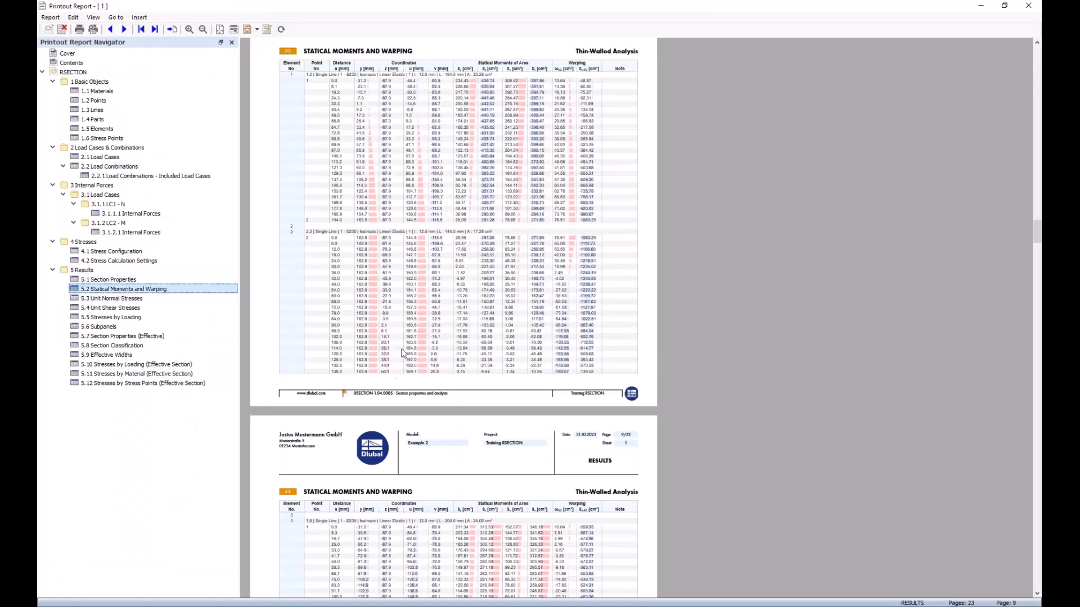
- Examine the report's Statical Moments and Warping tables down to the last element and return to the section model
{"action": "scroll", "coordinate": [414, 322], "scroll_direction": "down", "scroll_amount": 5}
{"action": "scroll", "coordinate": [413, 321], "scroll_direction": "down", "scroll_amount": 2}
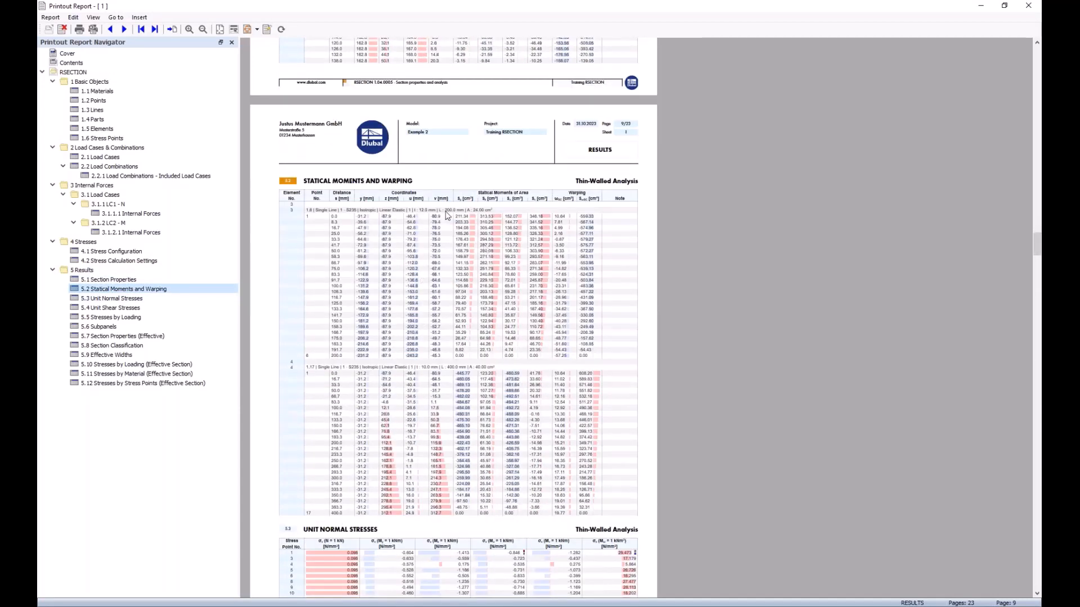
{"action": "scroll", "coordinate": [439, 227], "scroll_direction": "down", "scroll_amount": 1}
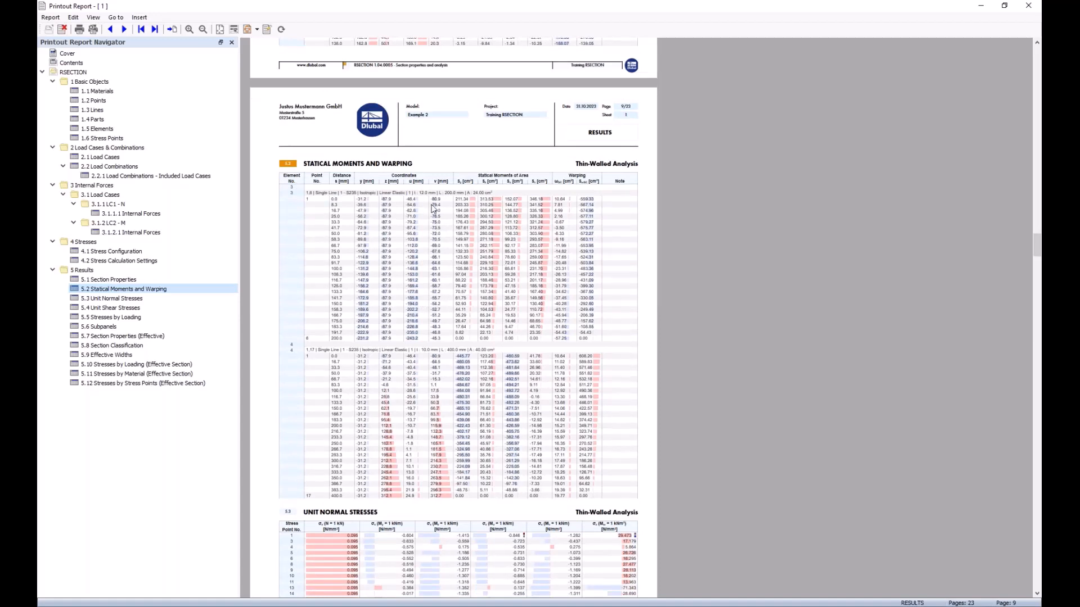
{"action": "left_click", "coordinate": [980, 6]}
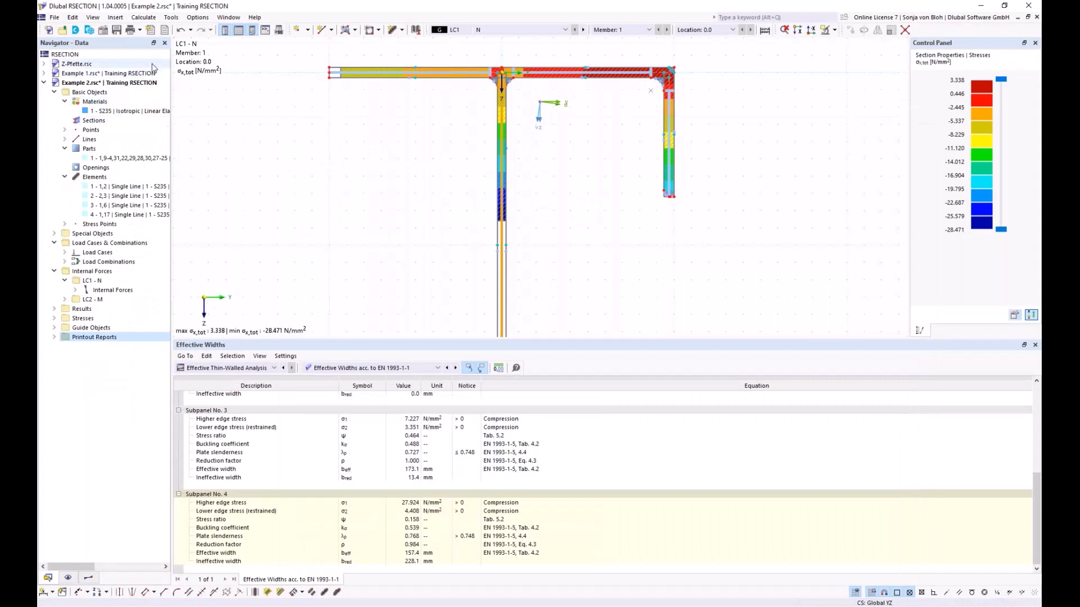
- Send the LC1 σx,tot stress graphic to printout report 1 as a window-filling picture, and view its page before closing the report
{"action": "left_click", "coordinate": [140, 30]}
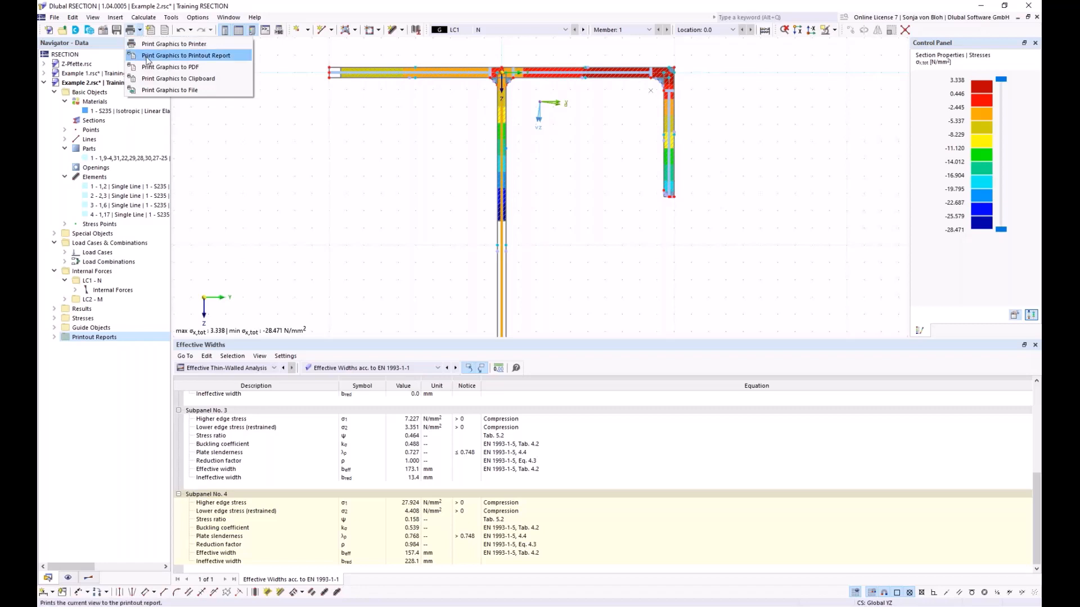
{"action": "left_click", "coordinate": [148, 57]}
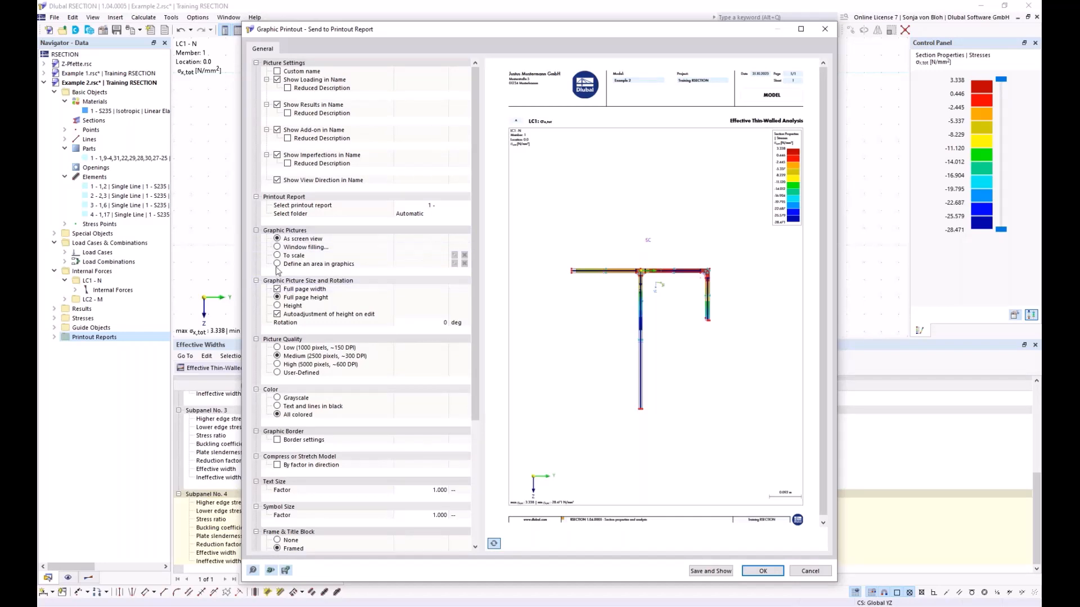
{"action": "left_click", "coordinate": [277, 248]}
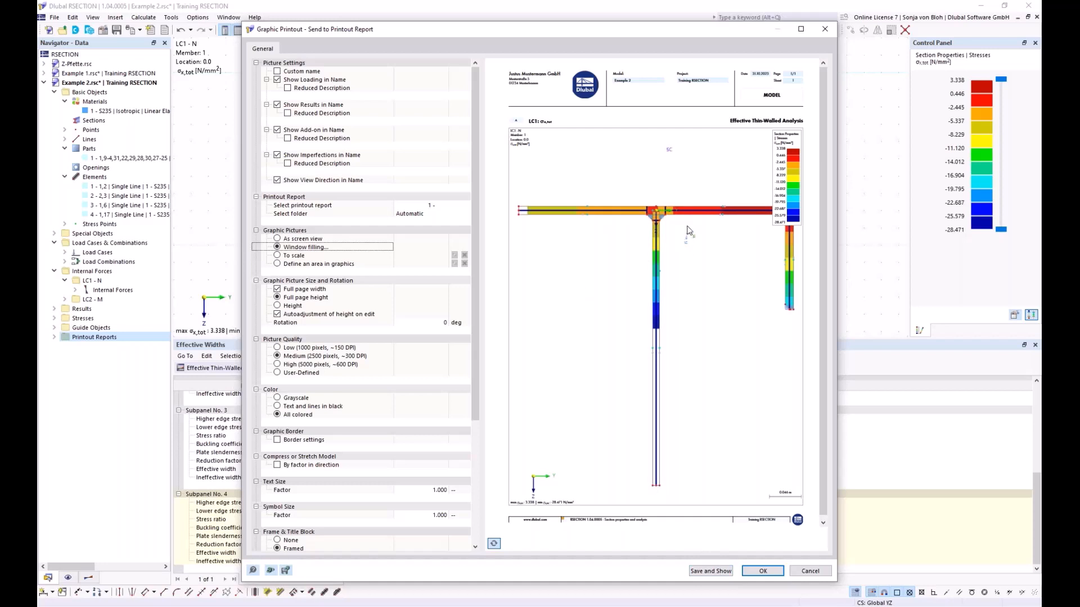
{"action": "left_click", "coordinate": [717, 572]}
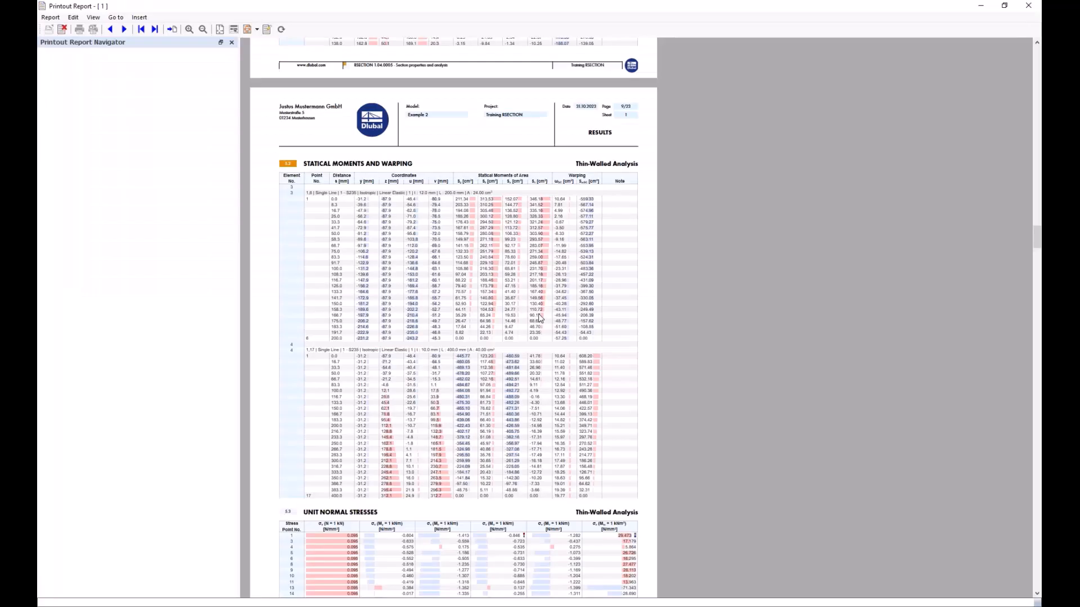
{"action": "left_click", "coordinate": [103, 393]}
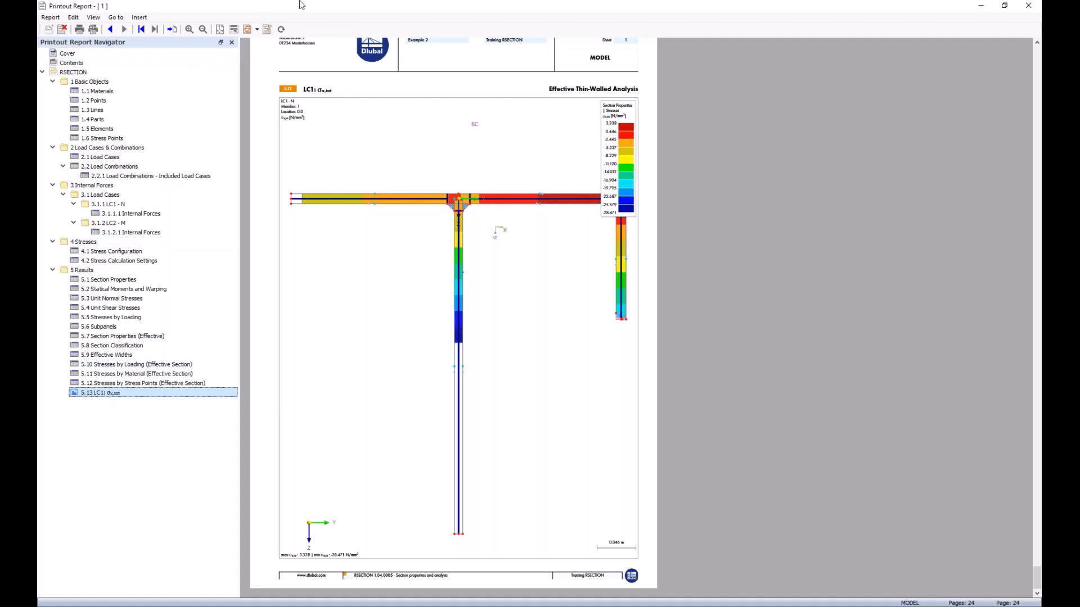
{"action": "left_click", "coordinate": [1028, 6]}
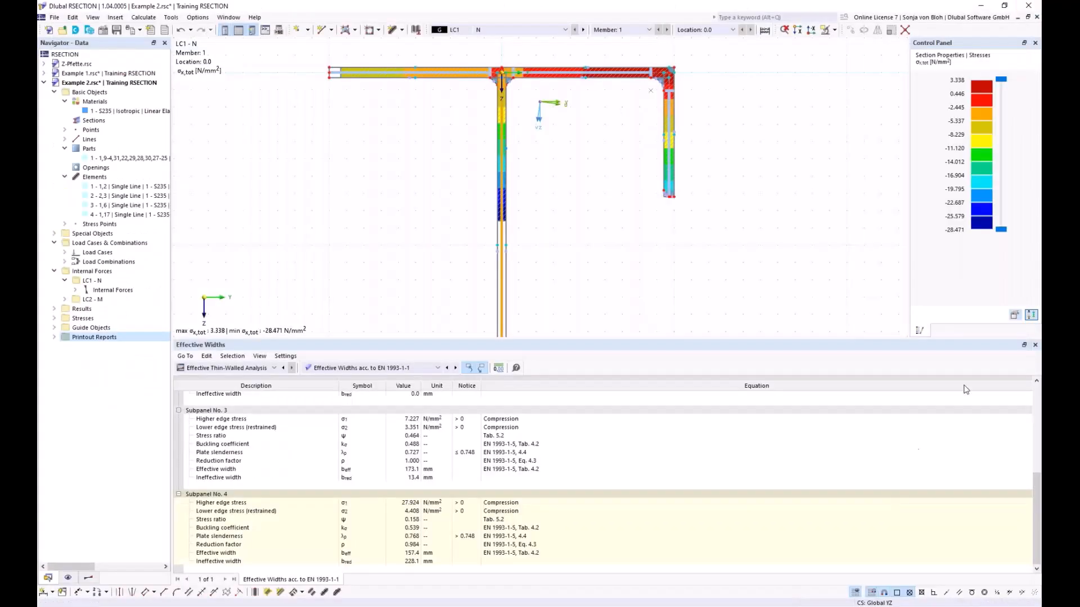
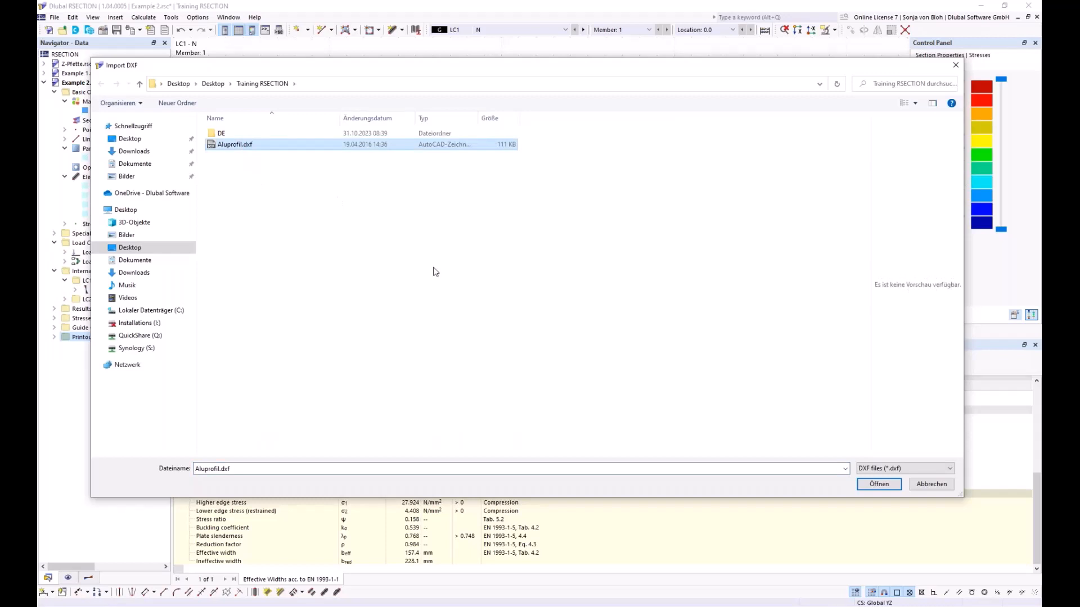
- Import Aluprofil.dxf as a separate new model, creating a DXF template for further editing, and close the import log
{"action": "left_click", "coordinate": [878, 484]}
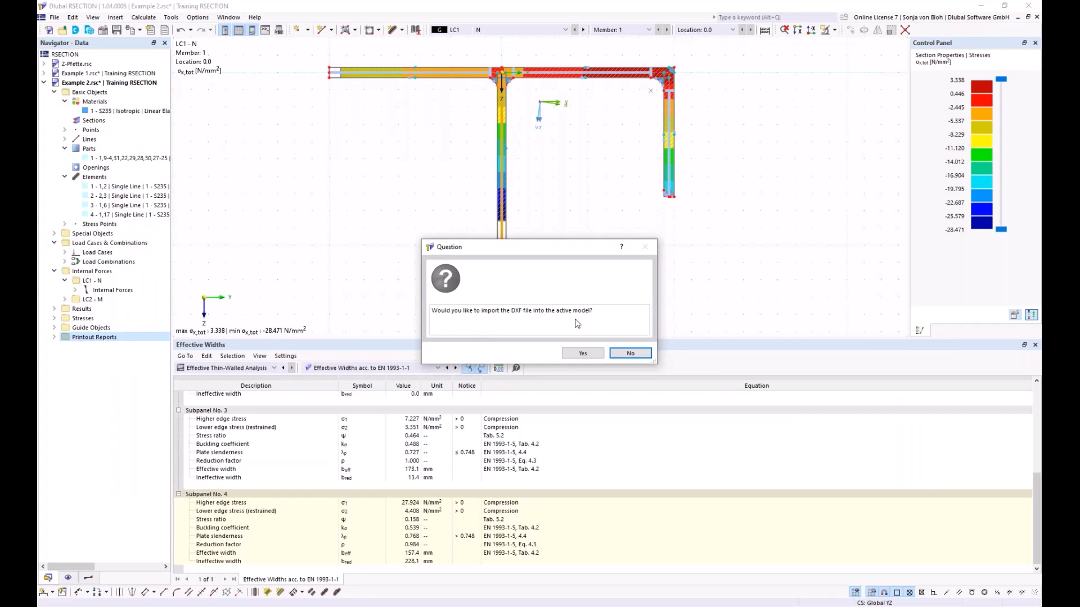
{"action": "left_click", "coordinate": [631, 353]}
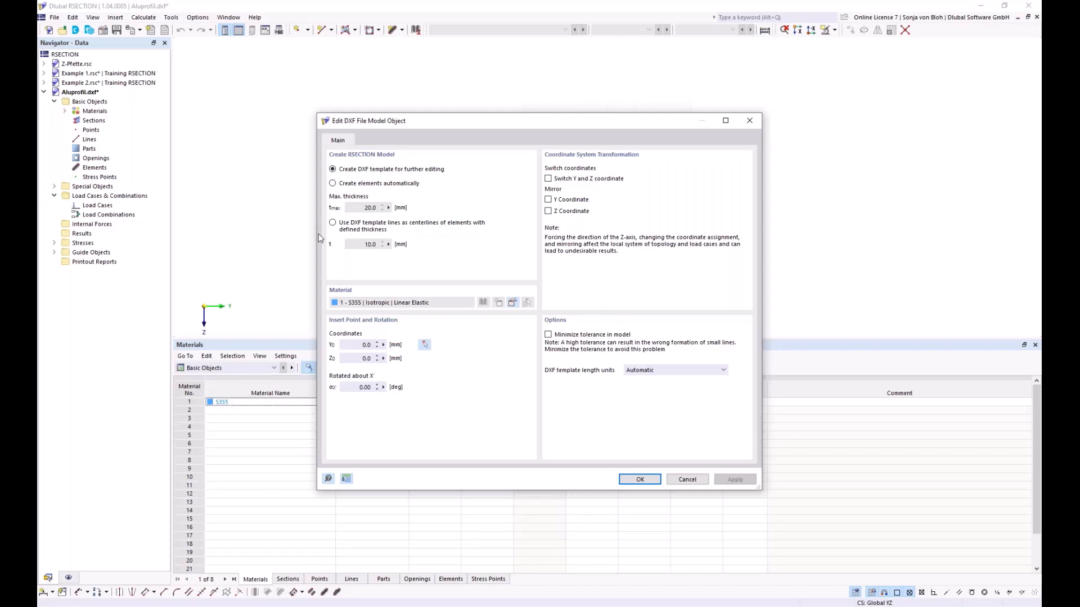
{"action": "left_click", "coordinate": [332, 184]}
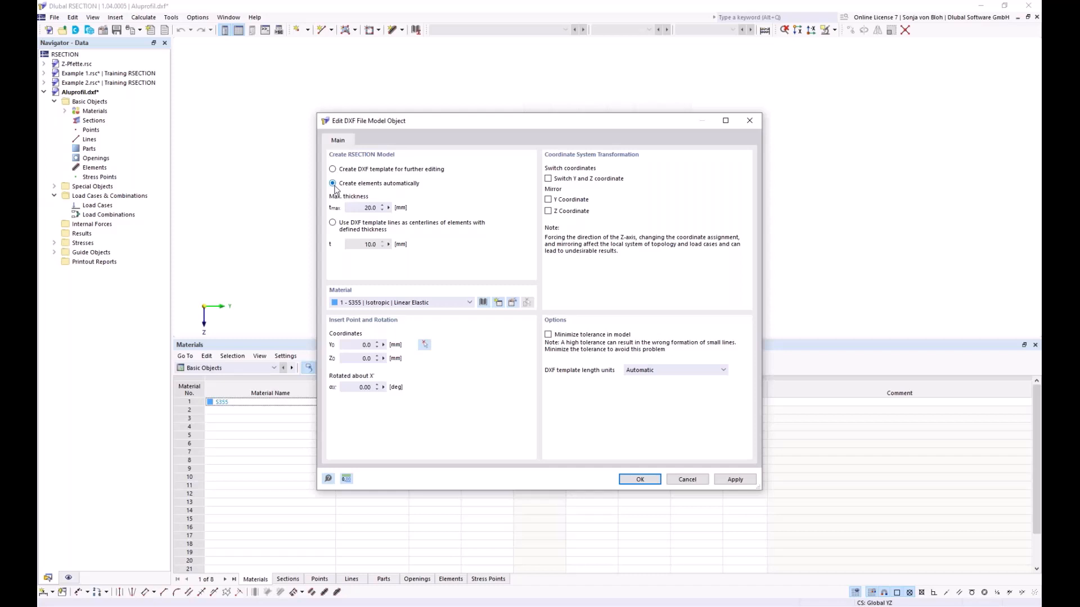
{"action": "left_click_drag", "start_coordinate": [363, 208], "coordinate": [381, 212]}
{"action": "left_click", "coordinate": [333, 225]}
{"action": "left_click", "coordinate": [335, 169]}
{"action": "left_click", "coordinate": [635, 480]}
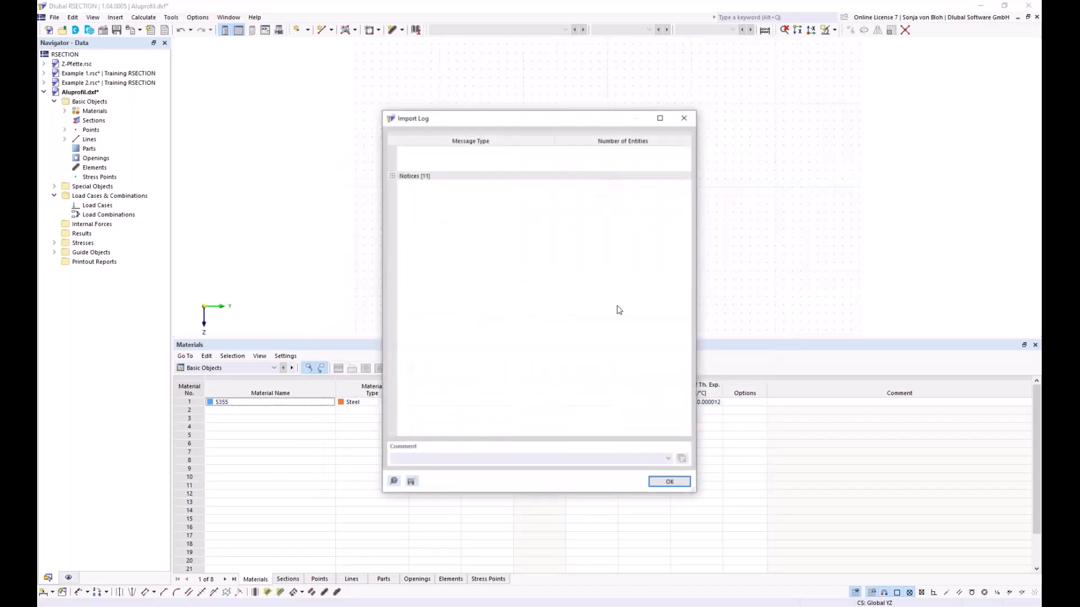
{"action": "left_click", "coordinate": [670, 482]}
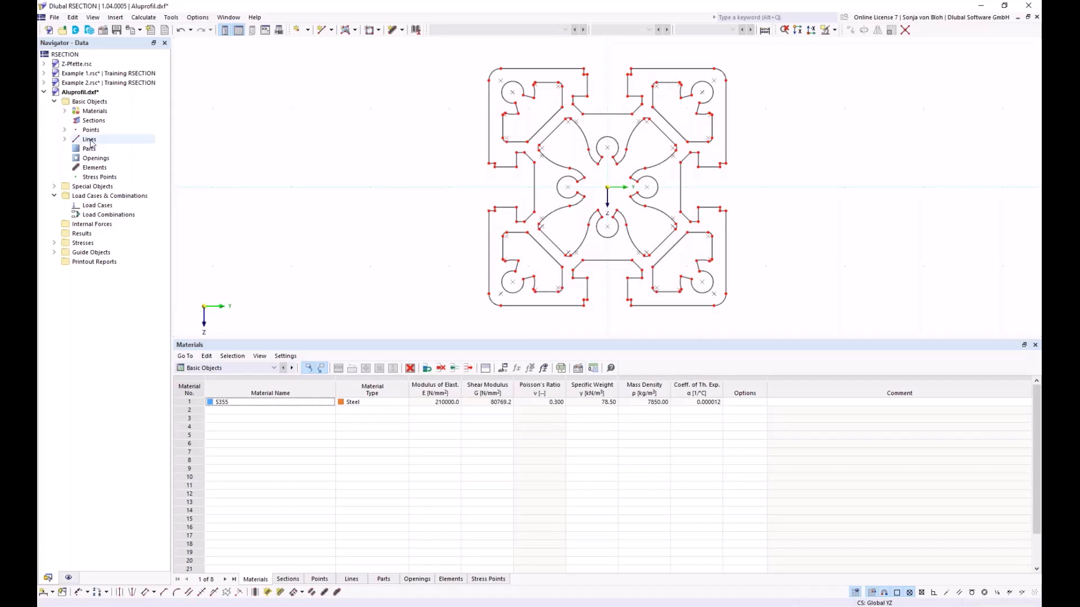
- Review the Aluprofil model's base data, including its analysis method and section options, and accept them
{"action": "right_click", "coordinate": [103, 103]}
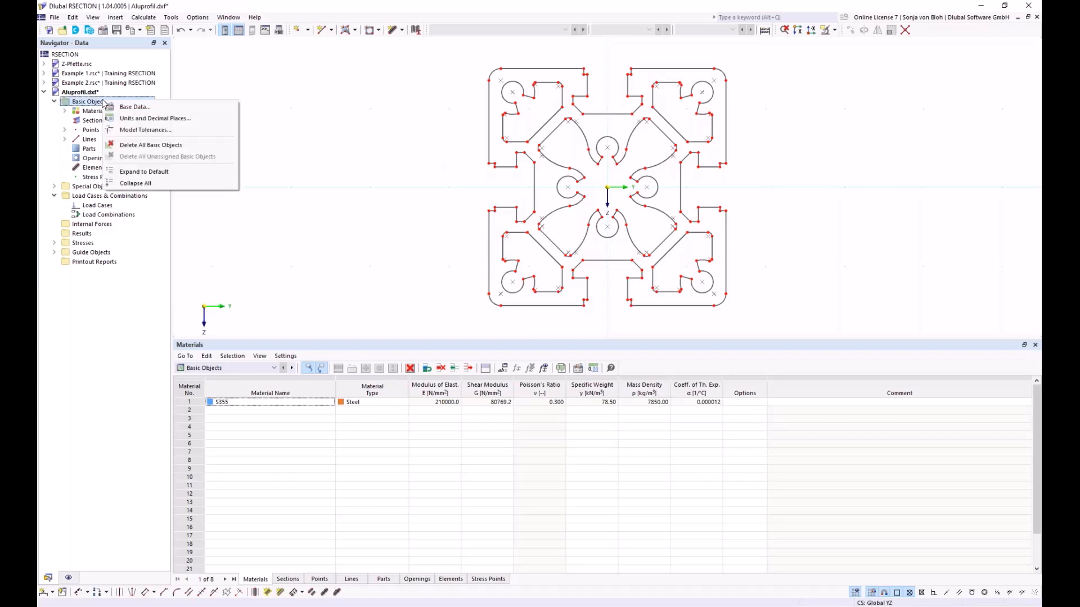
{"action": "left_click", "coordinate": [125, 107]}
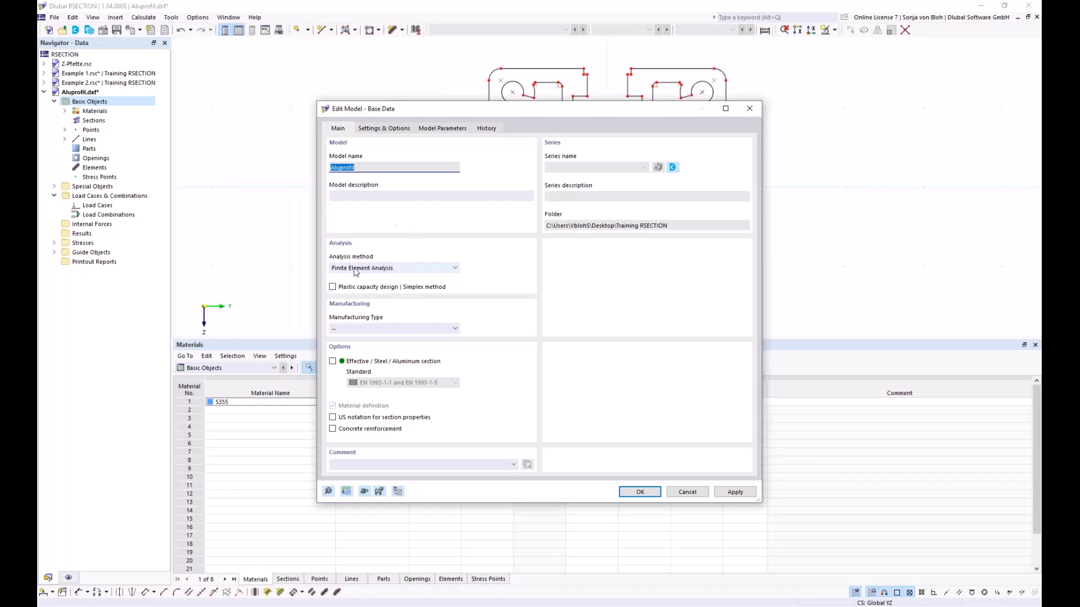
{"action": "left_click", "coordinate": [641, 494]}
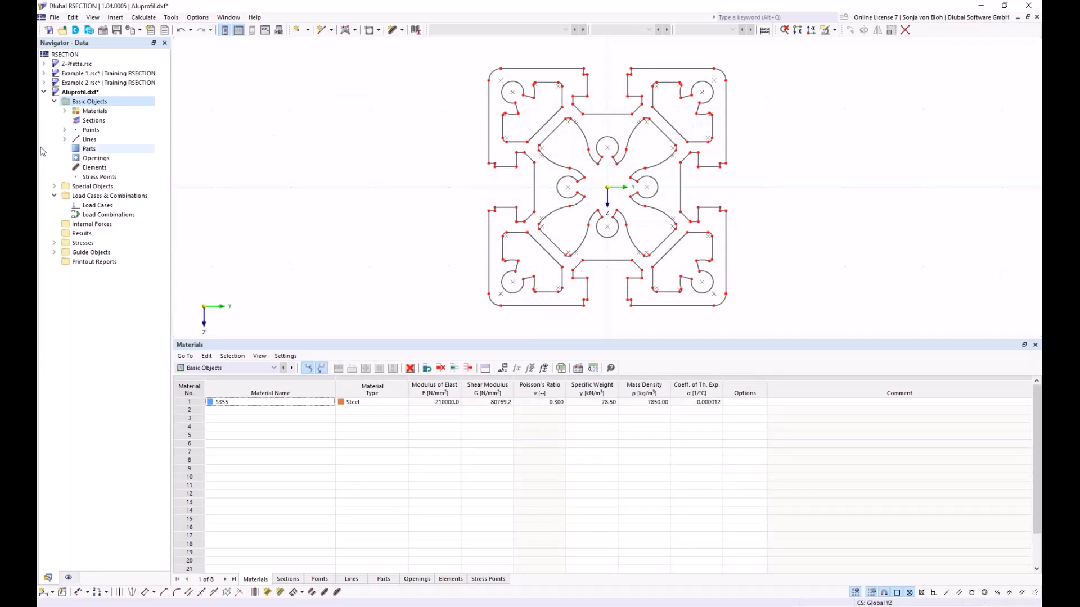
- Replace material 1 with EN AW-6060 (EP) T66 from the library, filtering by Aluminum and searching for EN AW 6060
{"action": "left_click", "coordinate": [65, 111]}
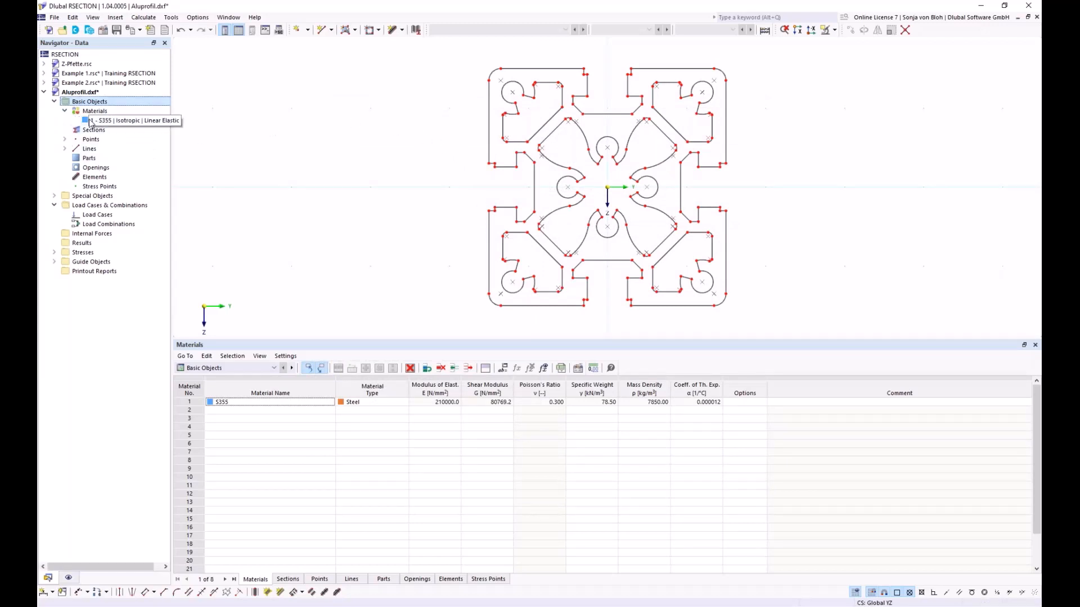
{"action": "double_click", "coordinate": [113, 120]}
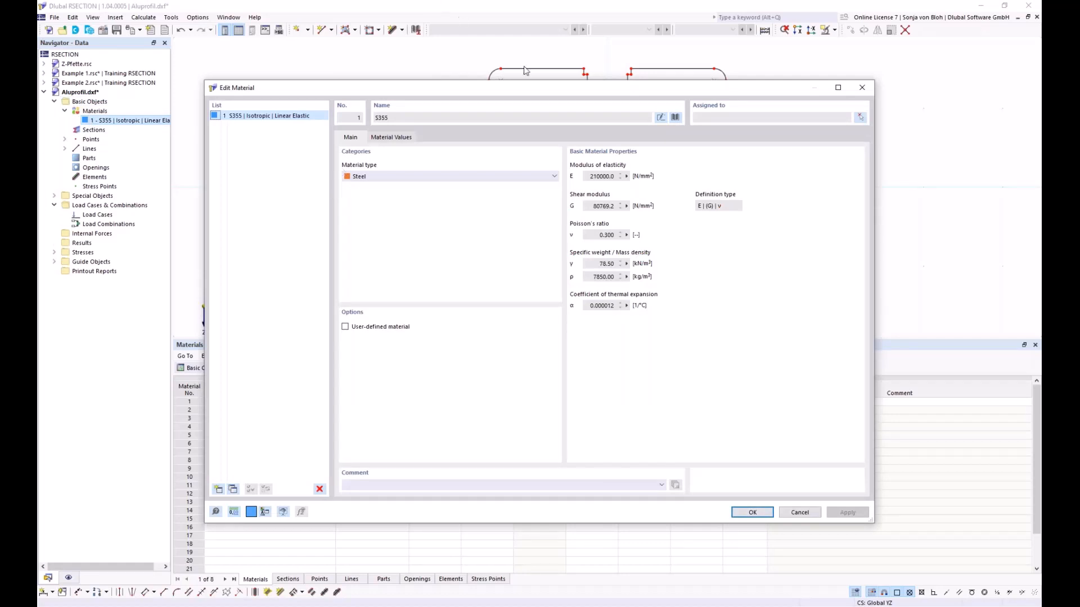
{"action": "left_click", "coordinate": [676, 117]}
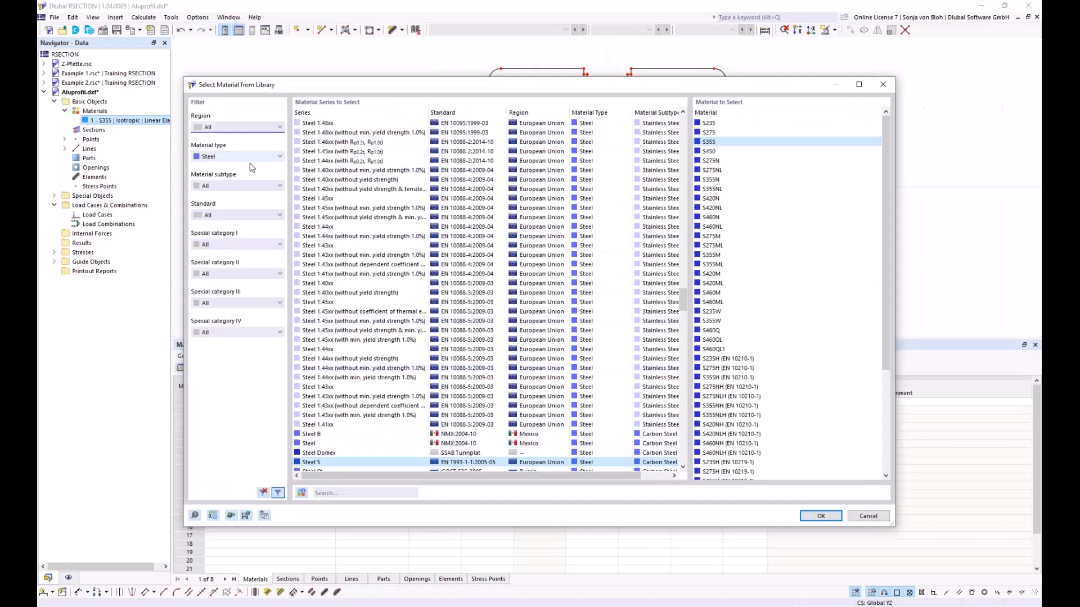
{"action": "left_click", "coordinate": [280, 156]}
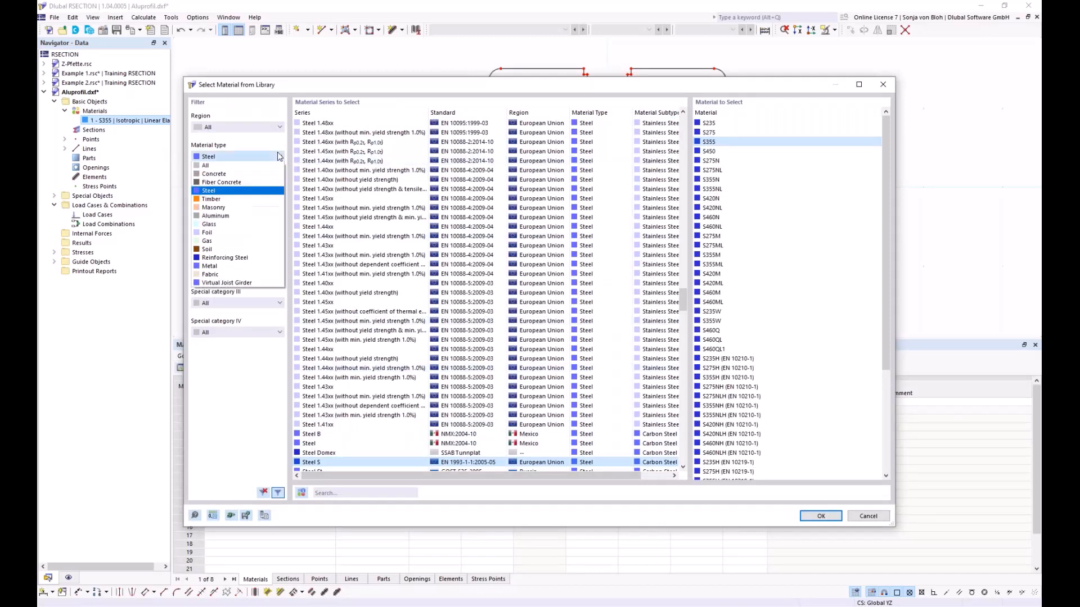
{"action": "left_click", "coordinate": [232, 216]}
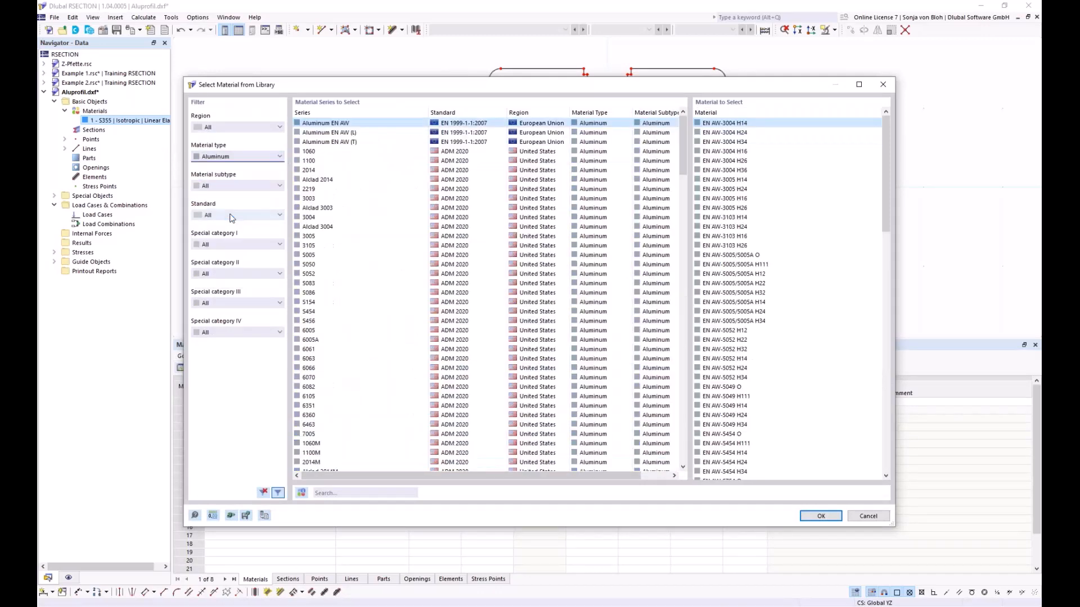
{"action": "left_click", "coordinate": [344, 493]}
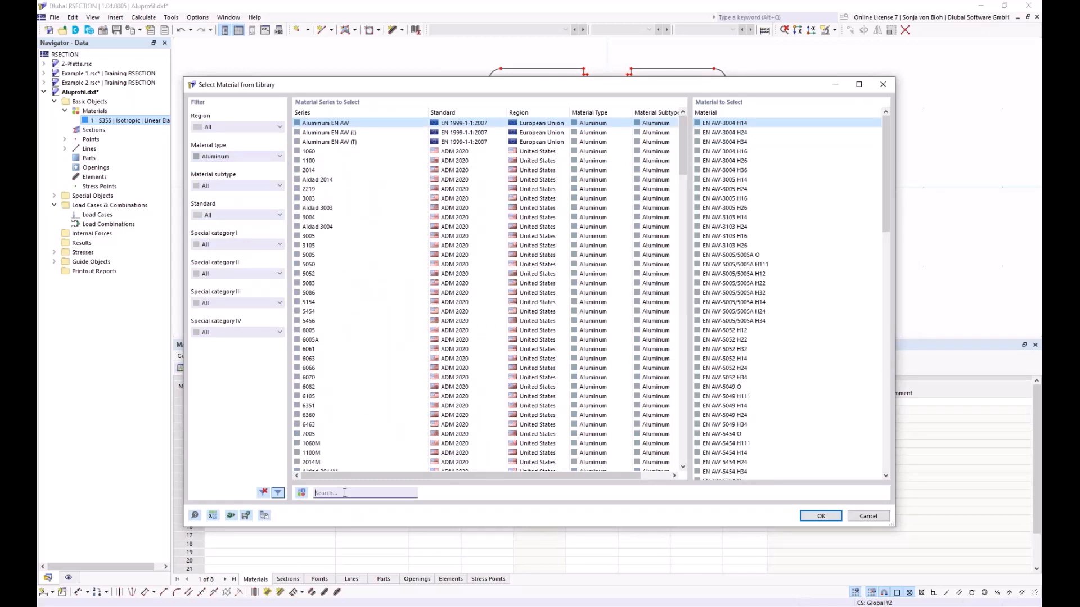
{"action": "type", "text": "EN"}
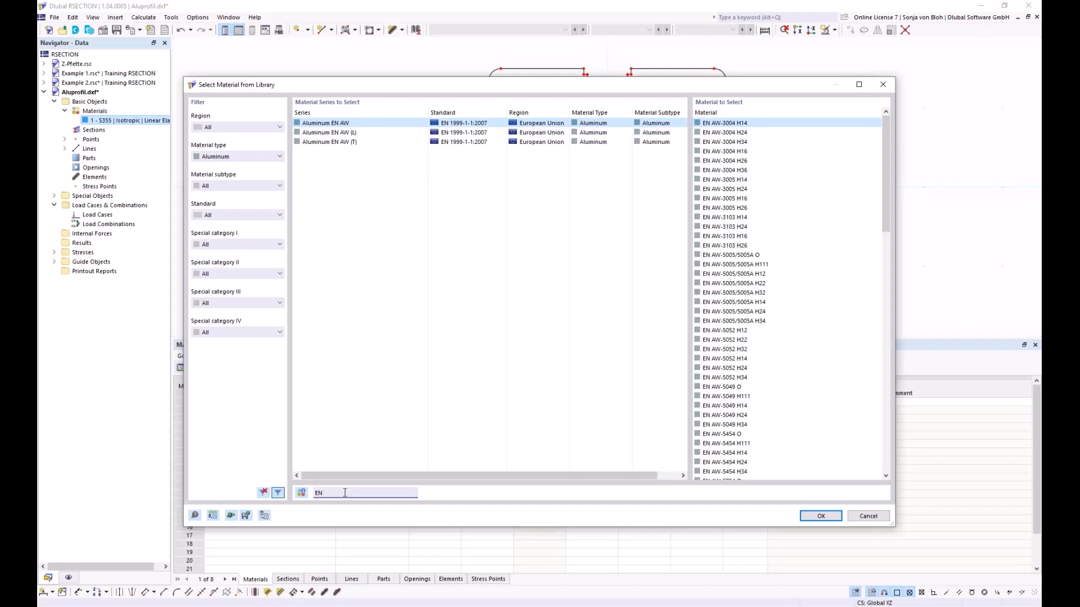
{"action": "type", "text": " AW 6060"}
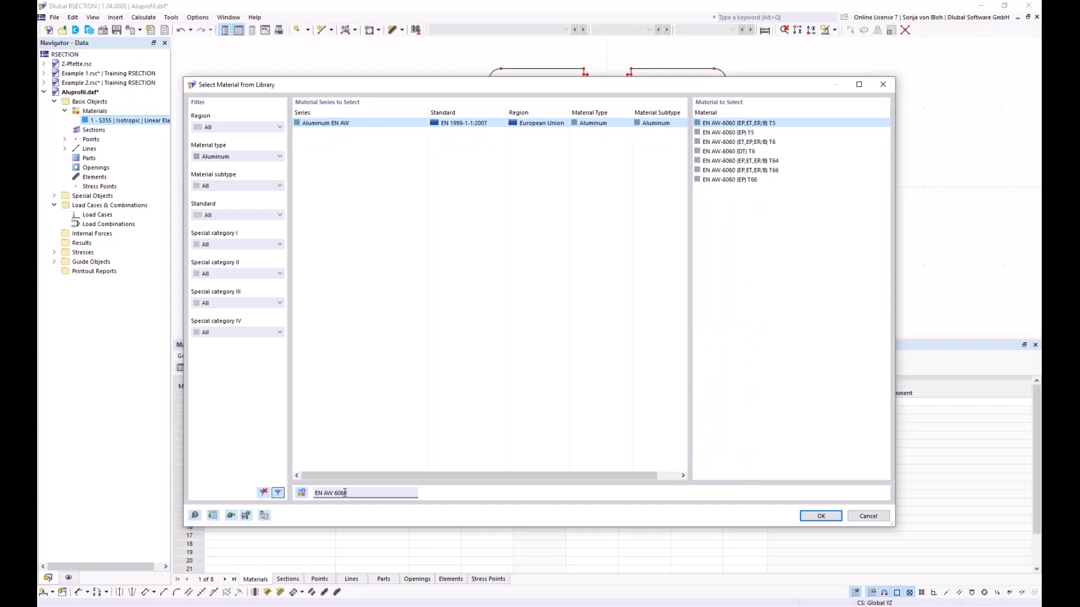
{"action": "left_click", "coordinate": [724, 180]}
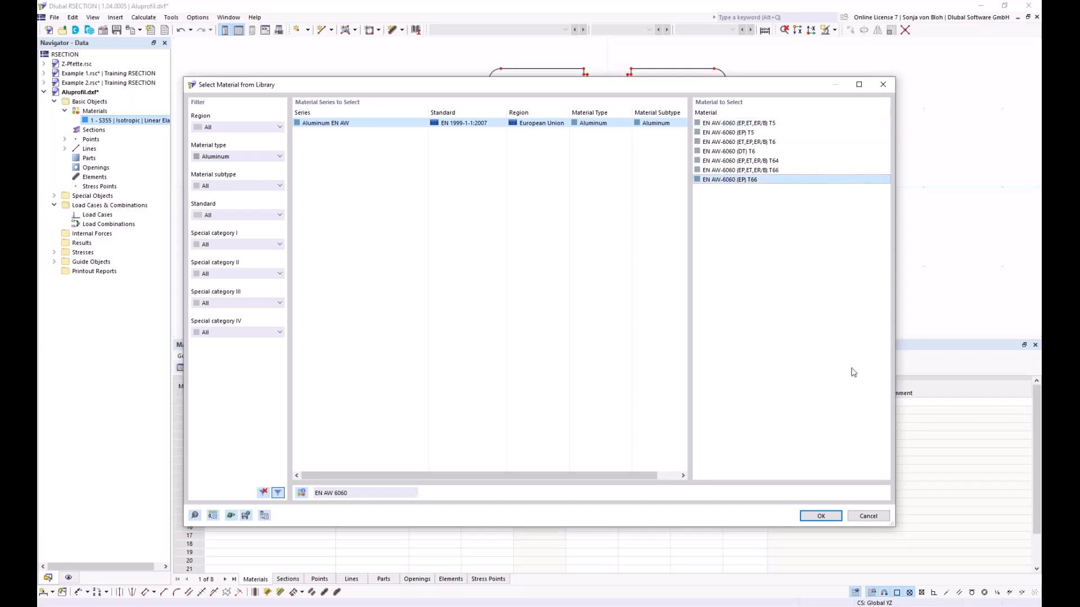
{"action": "left_click", "coordinate": [821, 516]}
{"action": "left_click", "coordinate": [763, 515]}
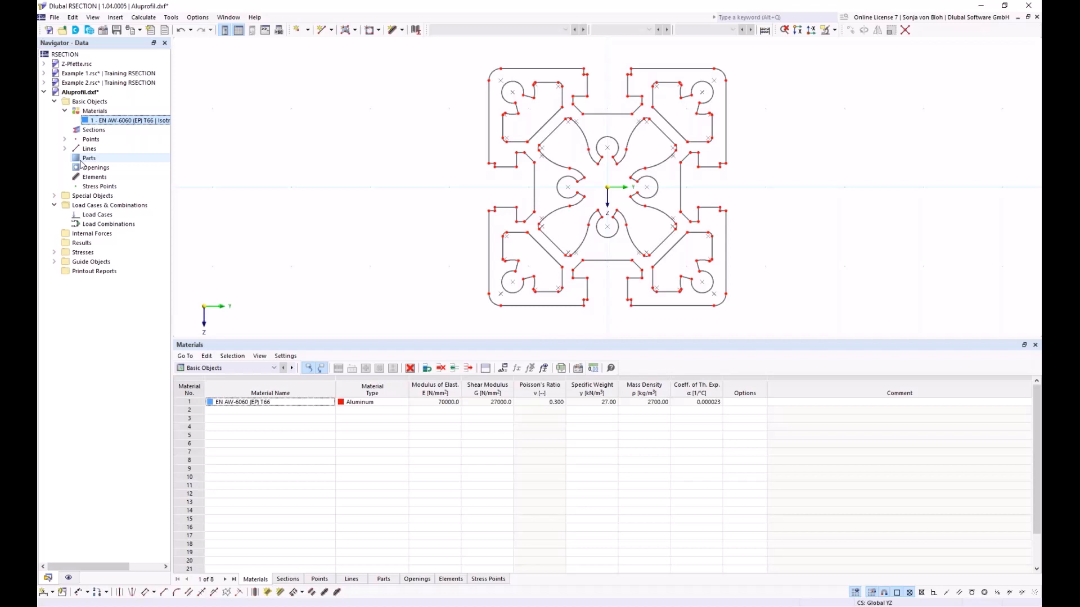
- Create a part in EN AW-6060 (EP) T66 by selecting the profile's outer boundary lines
{"action": "left_click", "coordinate": [356, 31]}
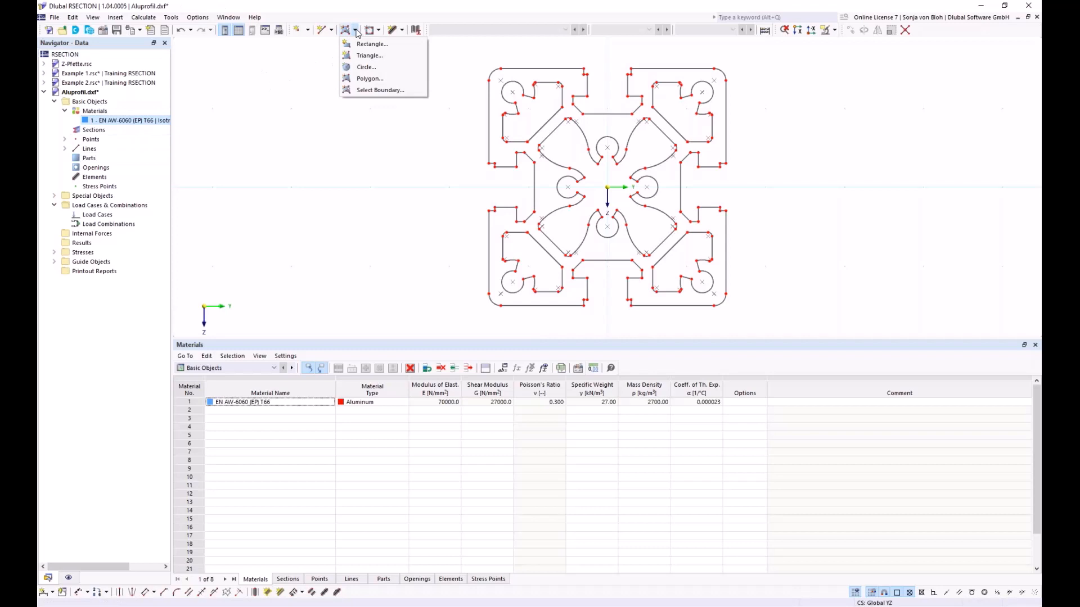
{"action": "left_click", "coordinate": [356, 90]}
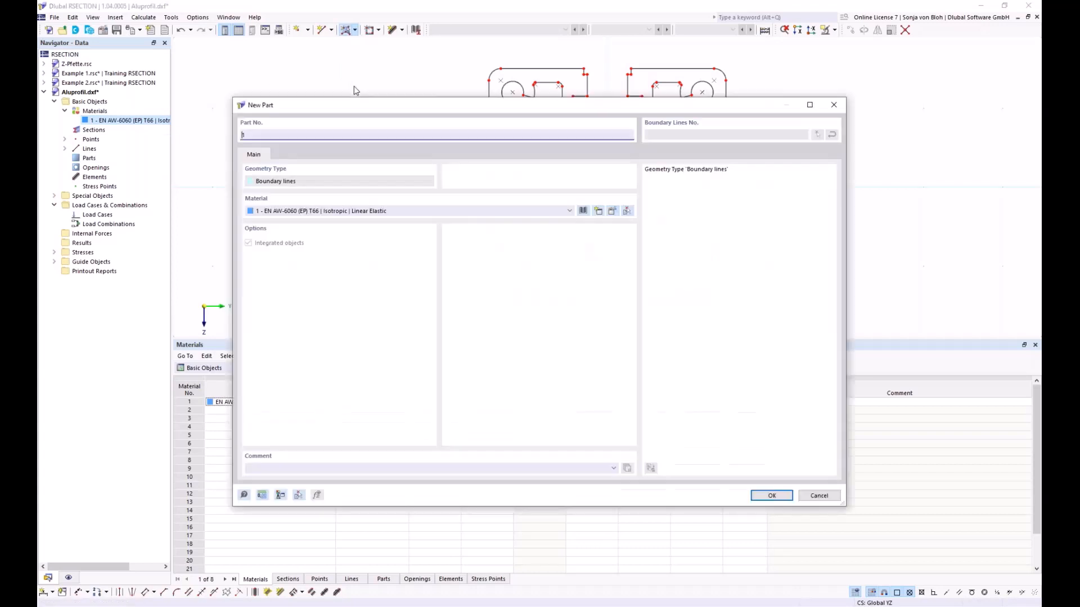
{"action": "left_click", "coordinate": [770, 496]}
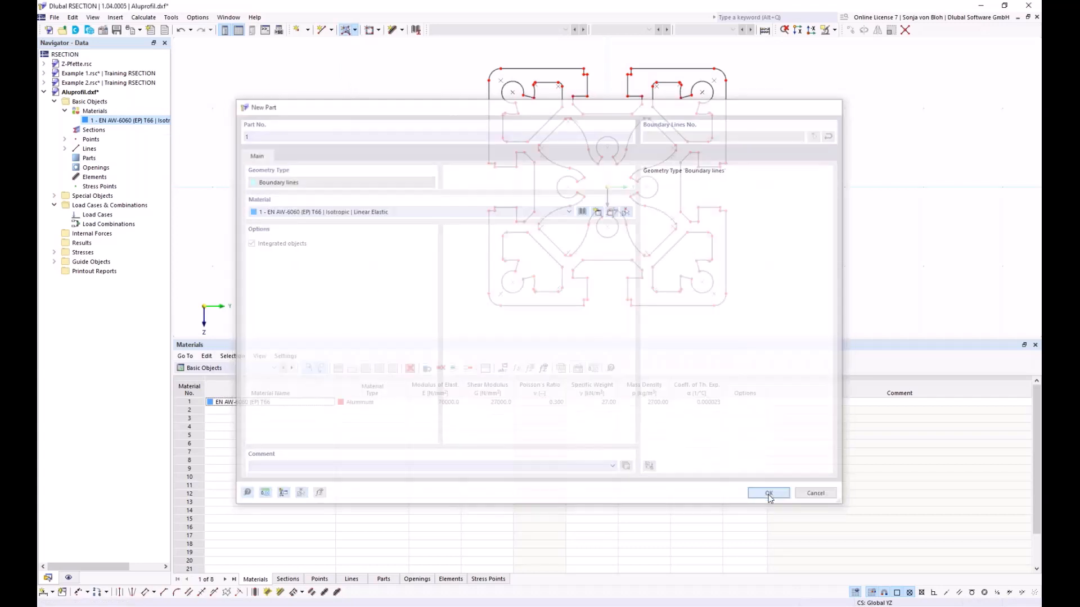
{"action": "left_click", "coordinate": [489, 138]}
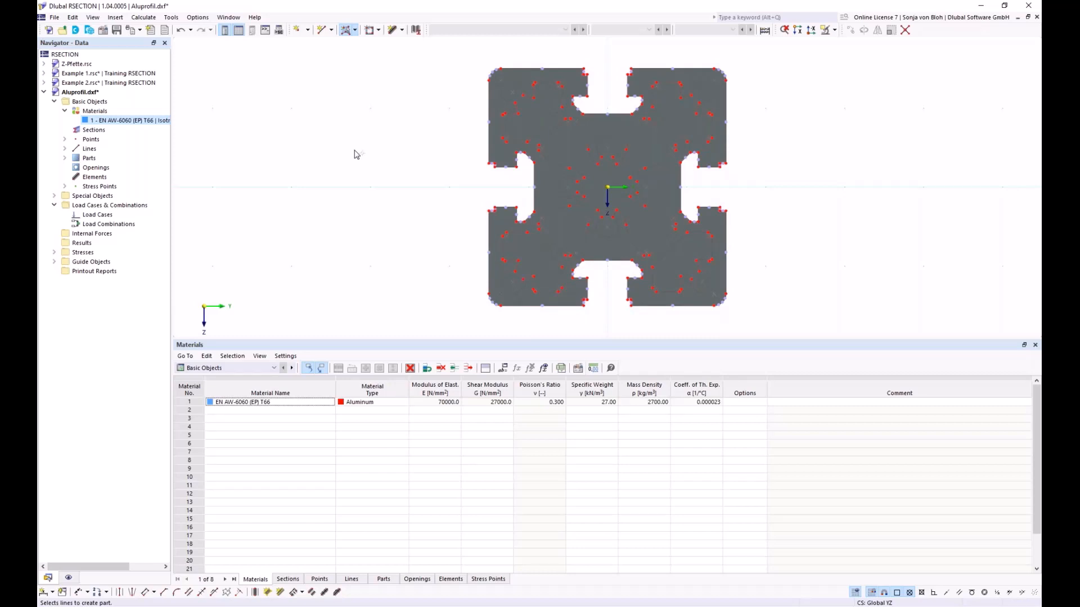
- Cut openings into the part by boundary selection for the upper-left corner chamber and the central star-shaped chamber
{"action": "left_click", "coordinate": [379, 30]}
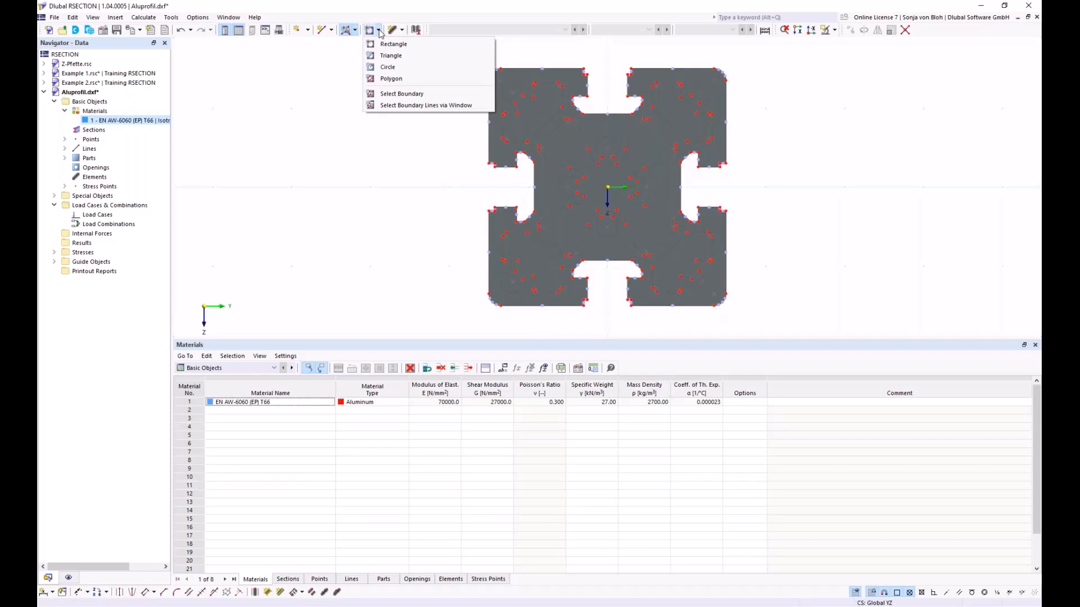
{"action": "left_click", "coordinate": [402, 94]}
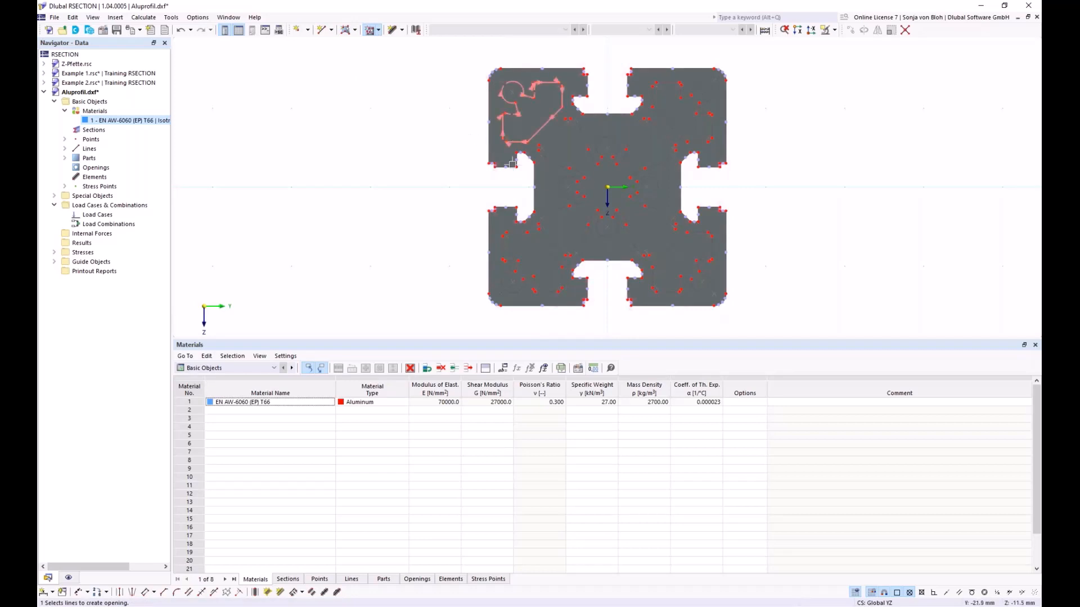
{"action": "left_click", "coordinate": [521, 140]}
{"action": "left_click", "coordinate": [554, 164]}
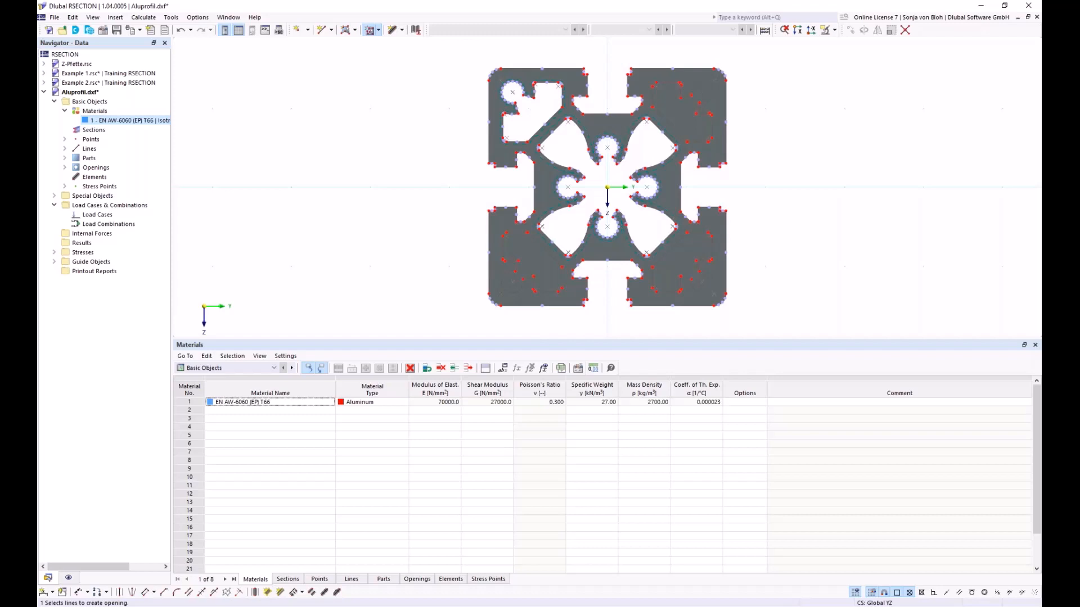
{"action": "scroll", "coordinate": [439, 111], "scroll_direction": "up", "scroll_amount": 1}
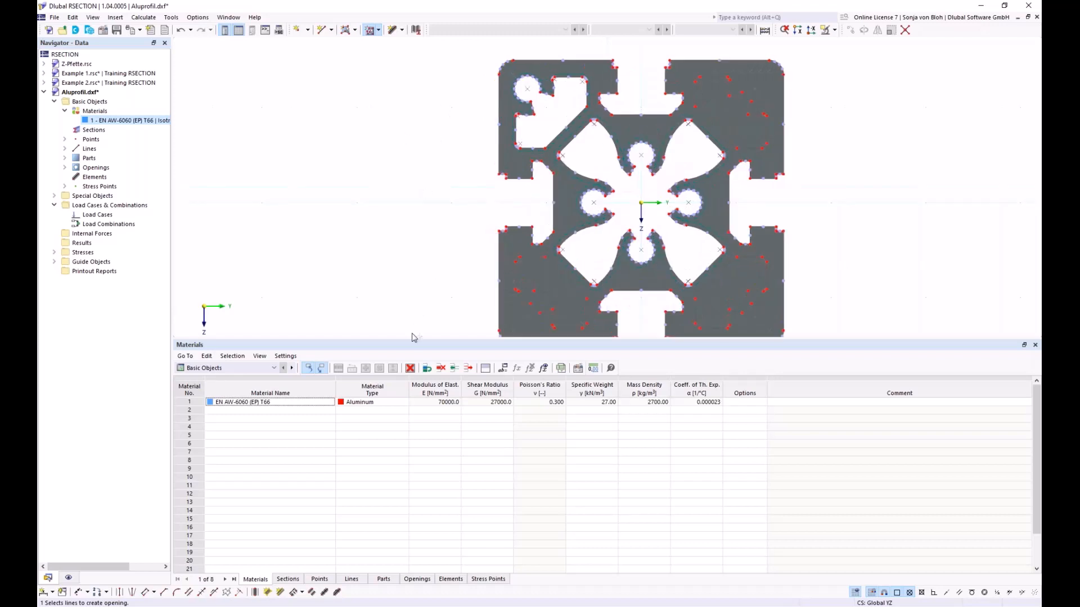
{"action": "left_click_drag", "start_coordinate": [403, 338], "coordinate": [405, 497]}
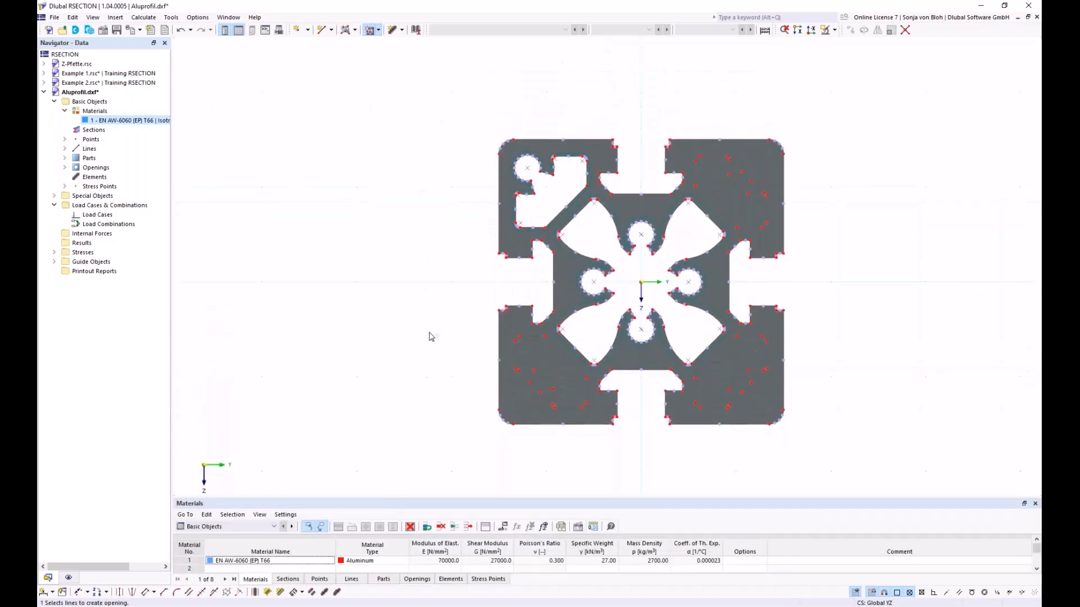
{"action": "middle_click_drag", "start_coordinate": [420, 331], "coordinate": [301, 337]}
{"action": "scroll", "coordinate": [380, 248], "scroll_direction": "up", "scroll_amount": 1}
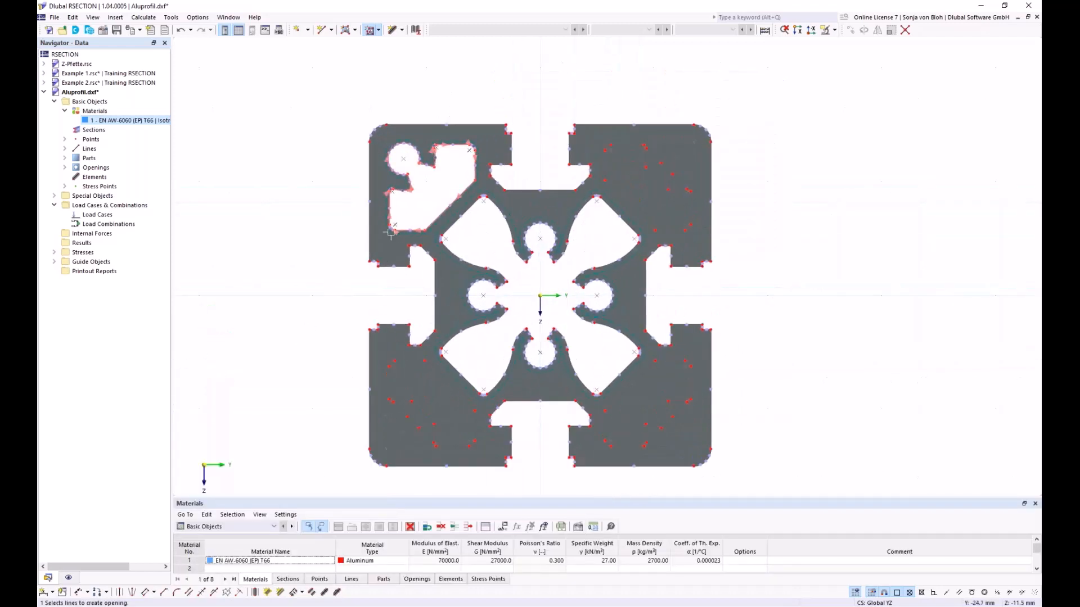
{"action": "key", "text": "Escape"}
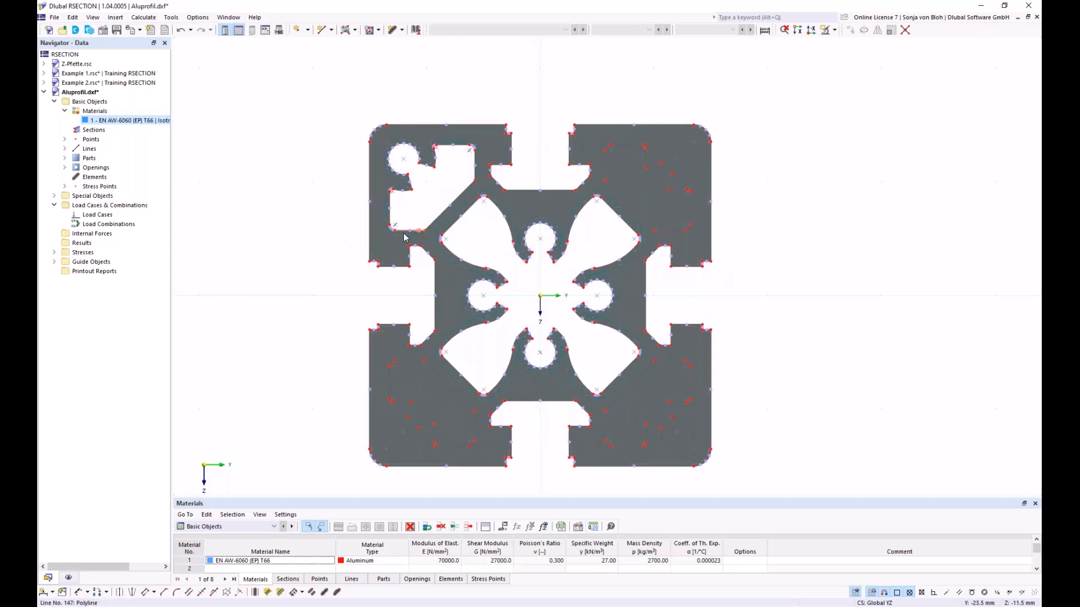
- Rotate-copy the upper-left corner opening in 3 steps of 90° about the profile's centre at Y 0, Z 0
{"action": "left_click", "coordinate": [403, 237]}
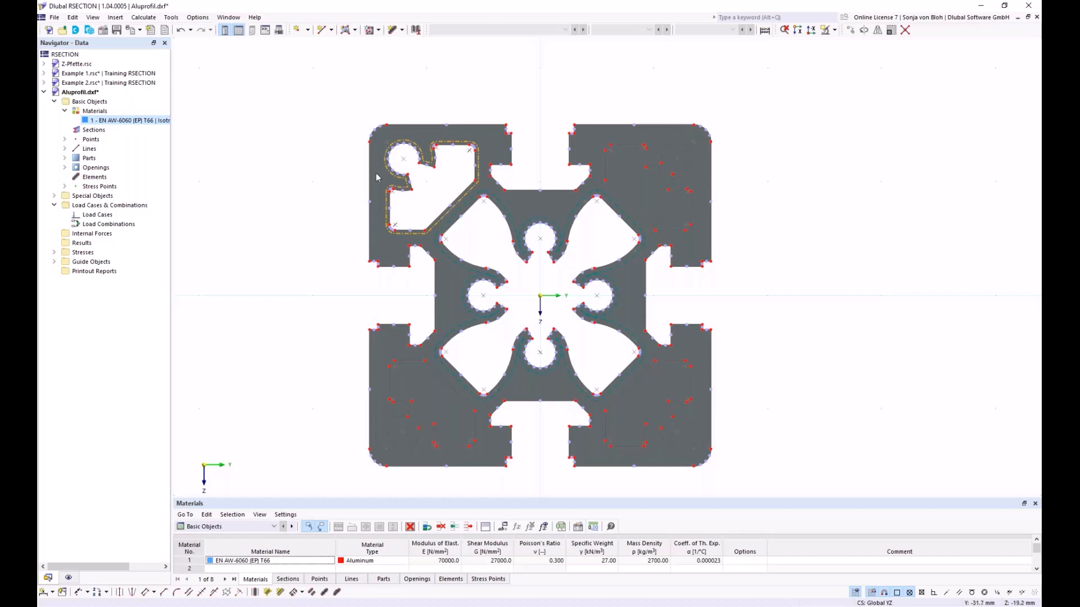
{"action": "left_click", "coordinate": [863, 31]}
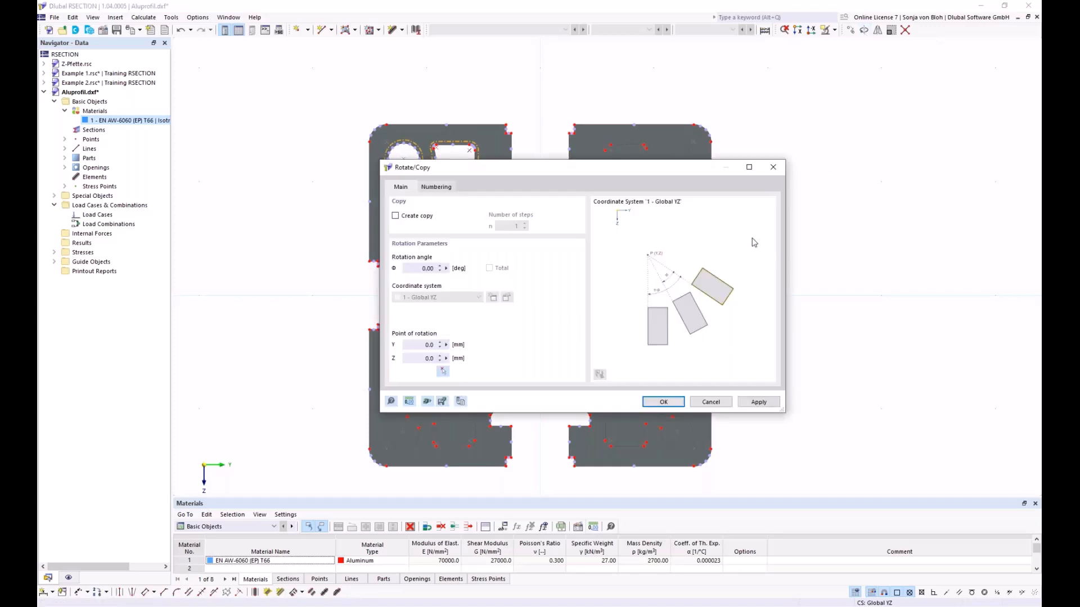
{"action": "left_click_drag", "start_coordinate": [465, 169], "coordinate": [560, 177]}
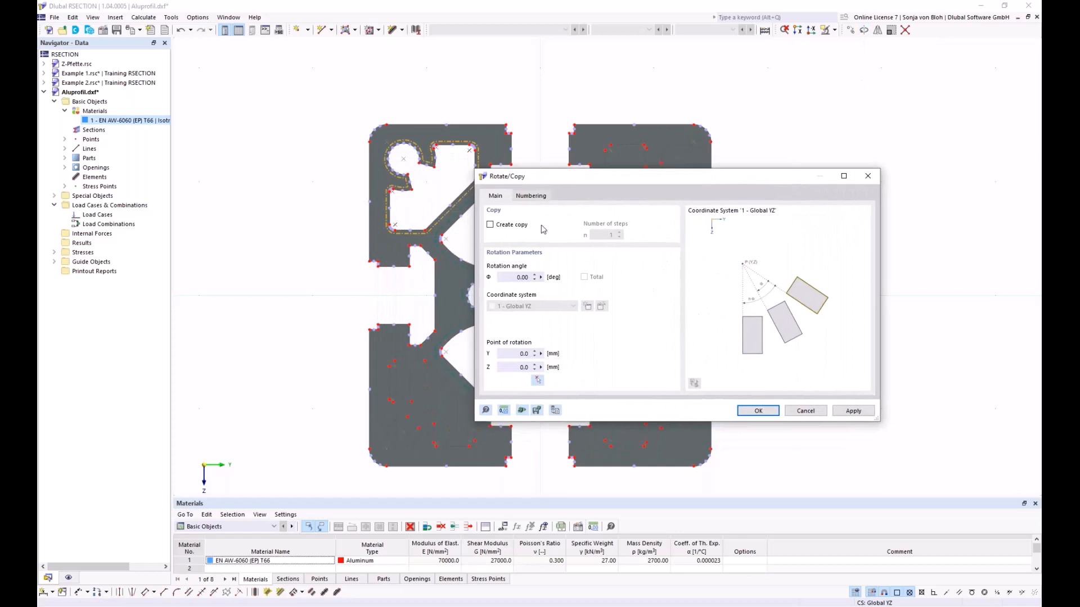
{"action": "left_click", "coordinate": [497, 228]}
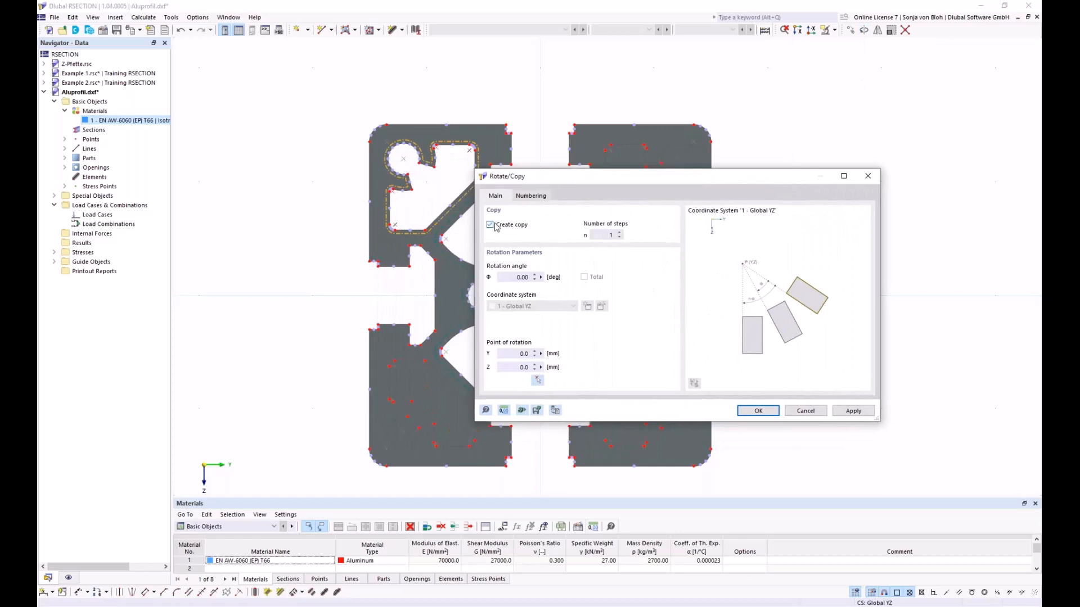
{"action": "double_click", "coordinate": [636, 233]}
{"action": "type", "text": "3"}
{"action": "double_click", "coordinate": [522, 277]}
{"action": "type", "text": "90"}
{"action": "left_click", "coordinate": [538, 380]}
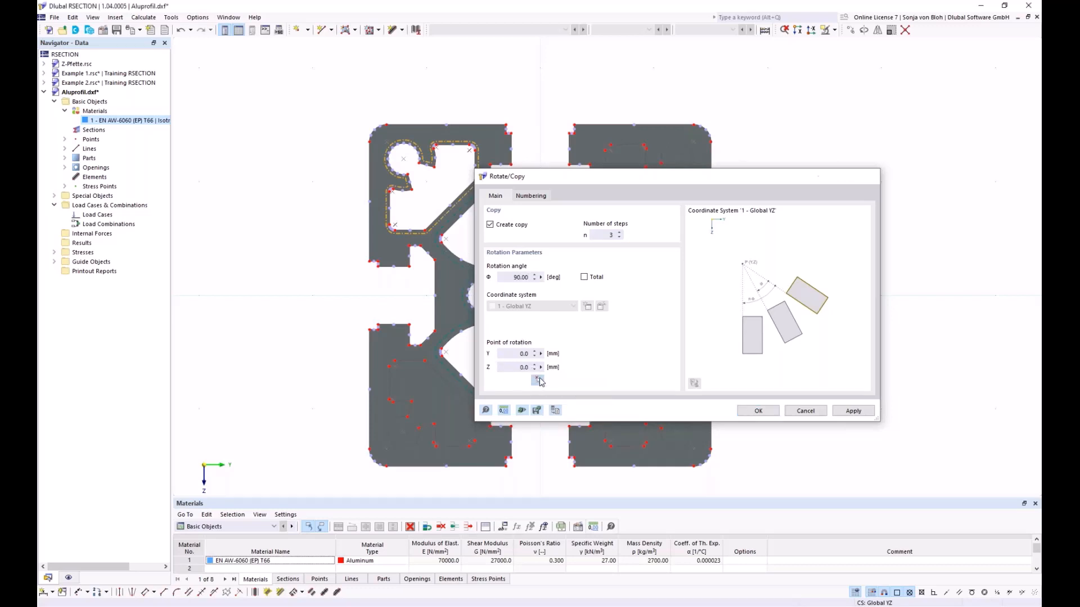
{"action": "left_click", "coordinate": [540, 295]}
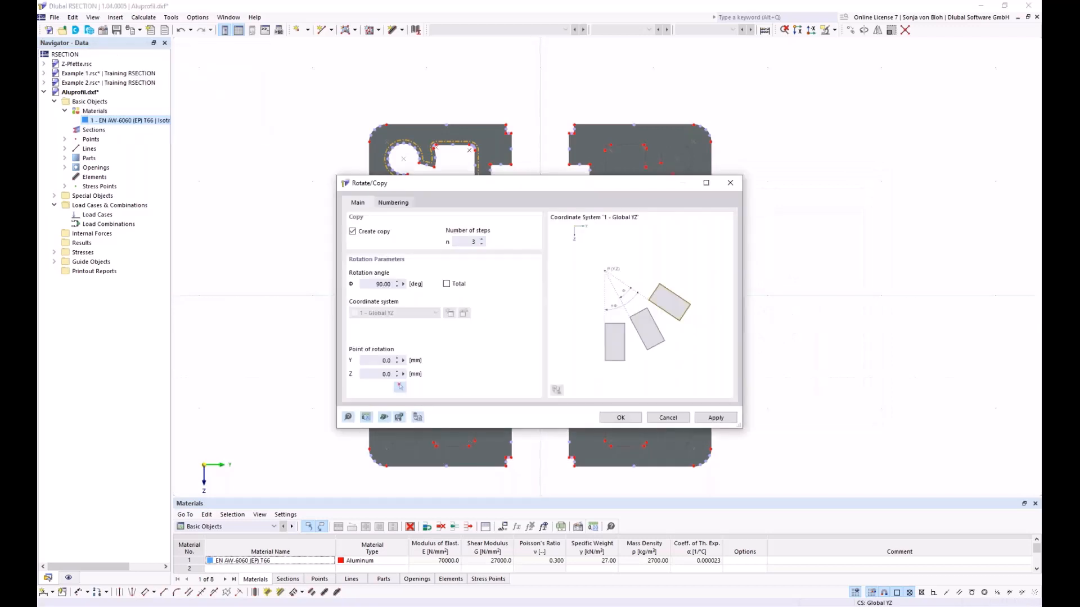
{"action": "left_click", "coordinate": [620, 418]}
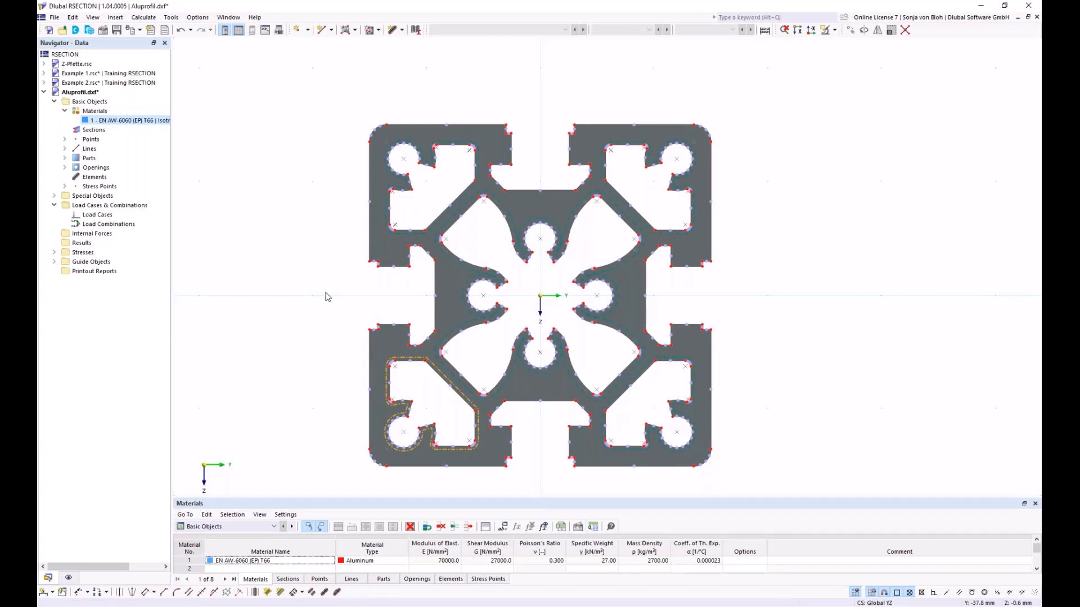
- Create two load cases, naming LC1 N and LC2 MT, with the Permanent action category
{"action": "right_click", "coordinate": [112, 217]}
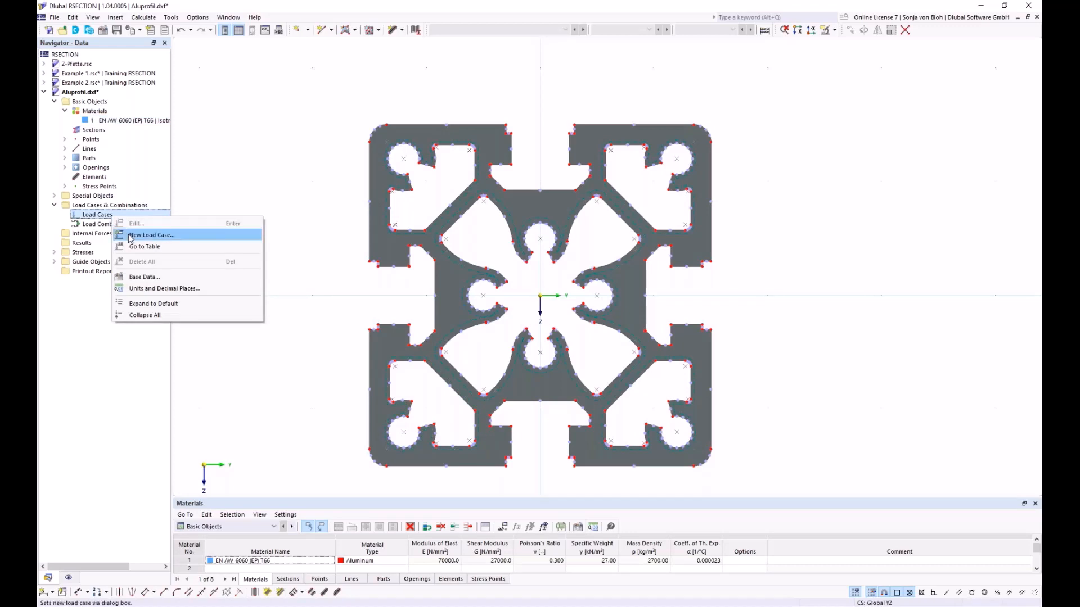
{"action": "left_click", "coordinate": [131, 235]}
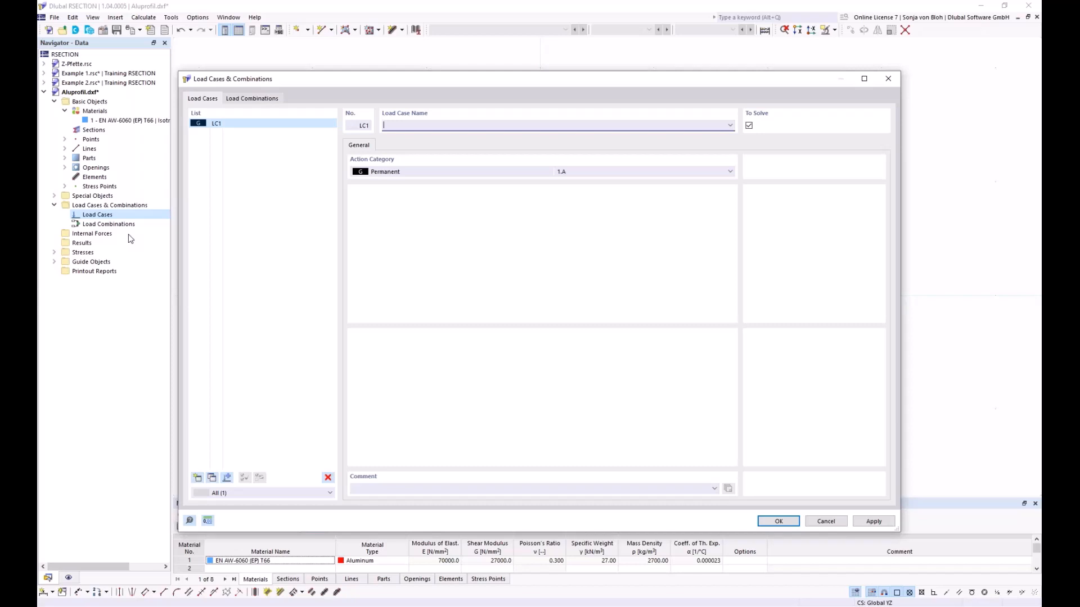
{"action": "type", "text": "N"}
{"action": "left_click", "coordinate": [197, 478]}
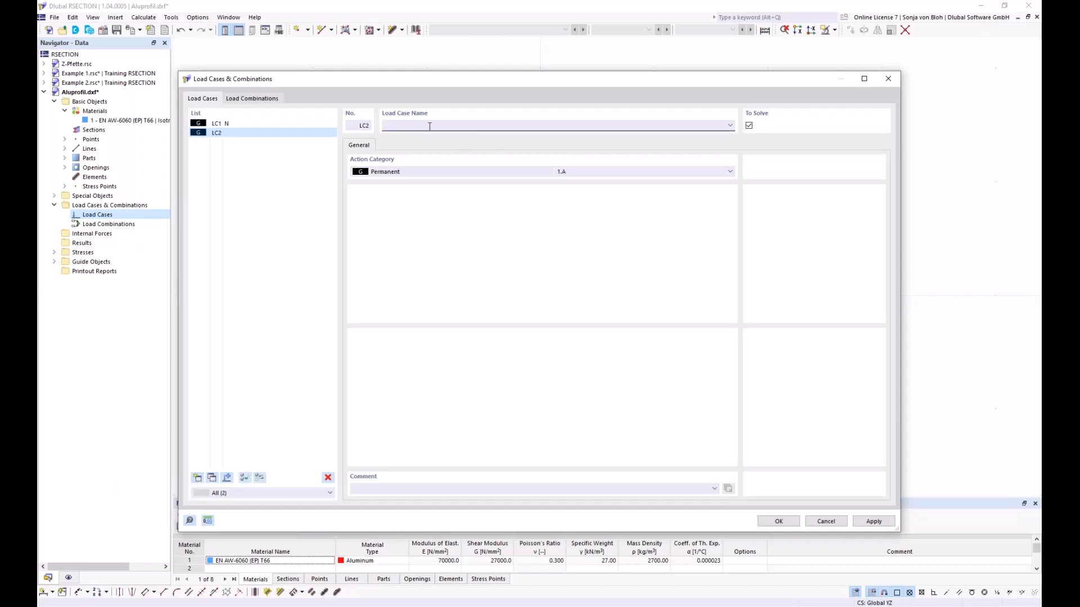
{"action": "type", "text": "MT"}
{"action": "left_click", "coordinate": [779, 522]}
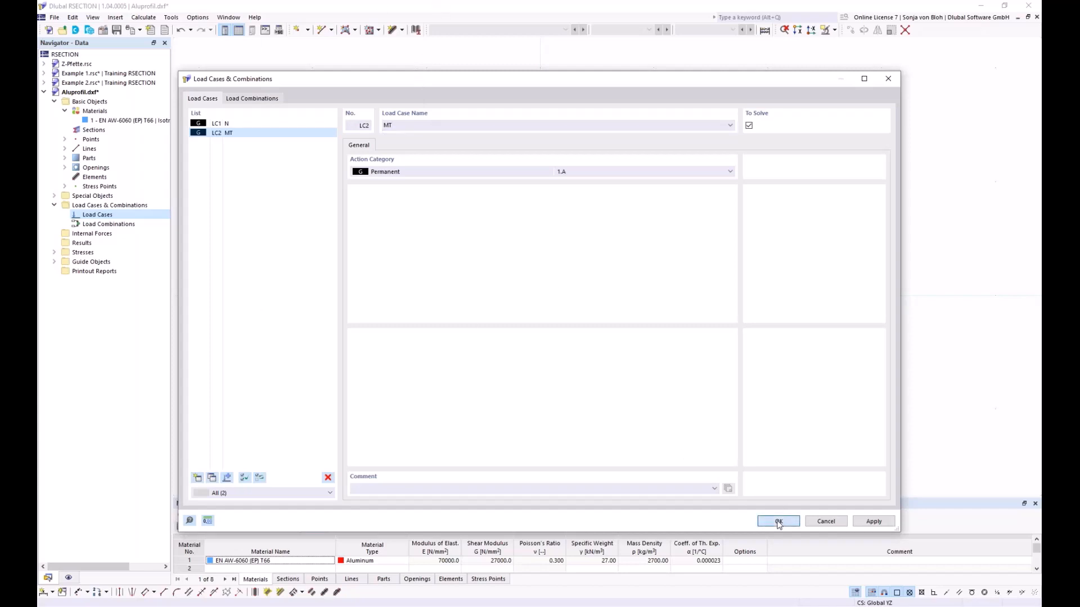
{"action": "left_click", "coordinate": [776, 521]}
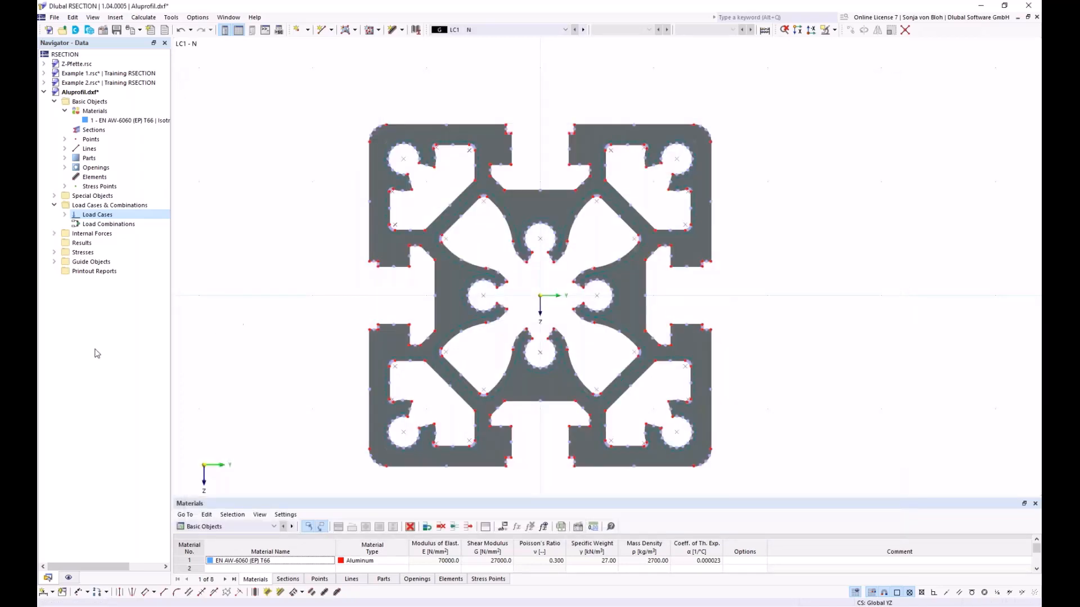
- Define internal forces for load case LC1 - N with an axial force N of -10 kN
{"action": "left_click", "coordinate": [54, 233]}
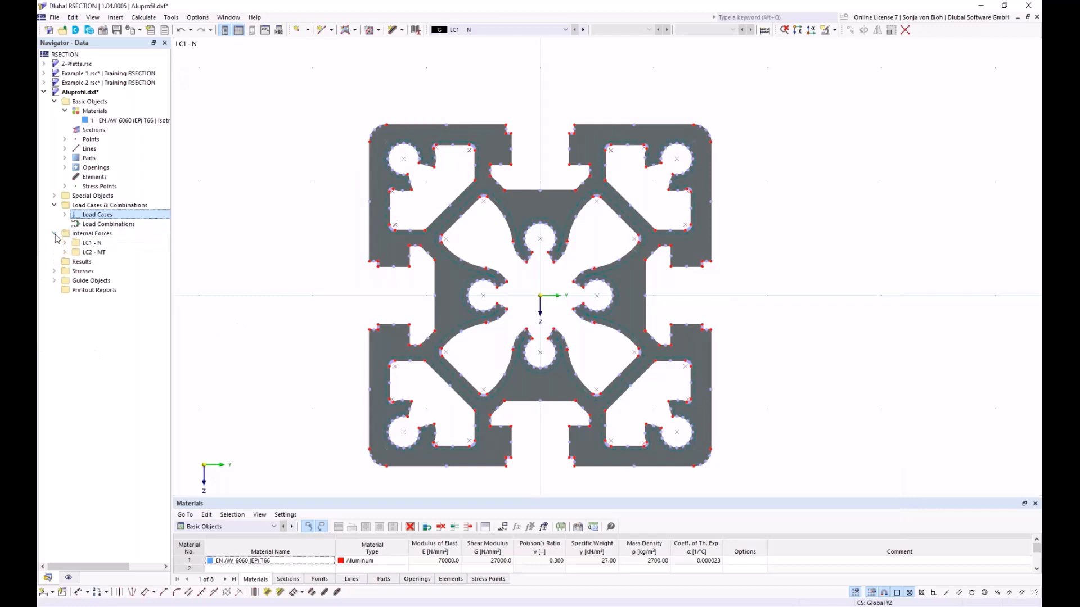
{"action": "left_click", "coordinate": [65, 243]}
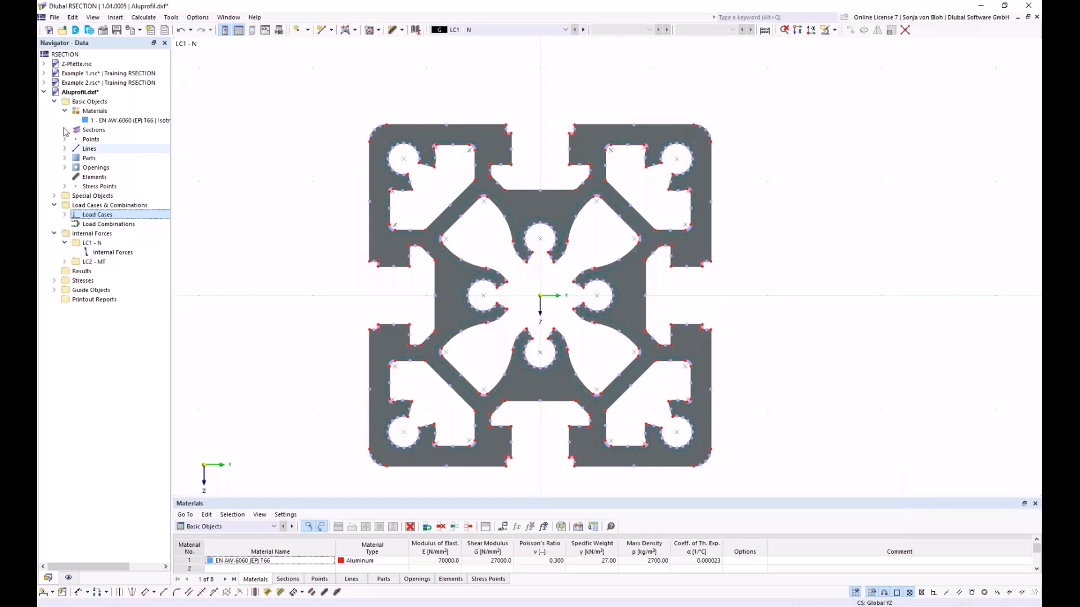
{"action": "double_click", "coordinate": [115, 253]}
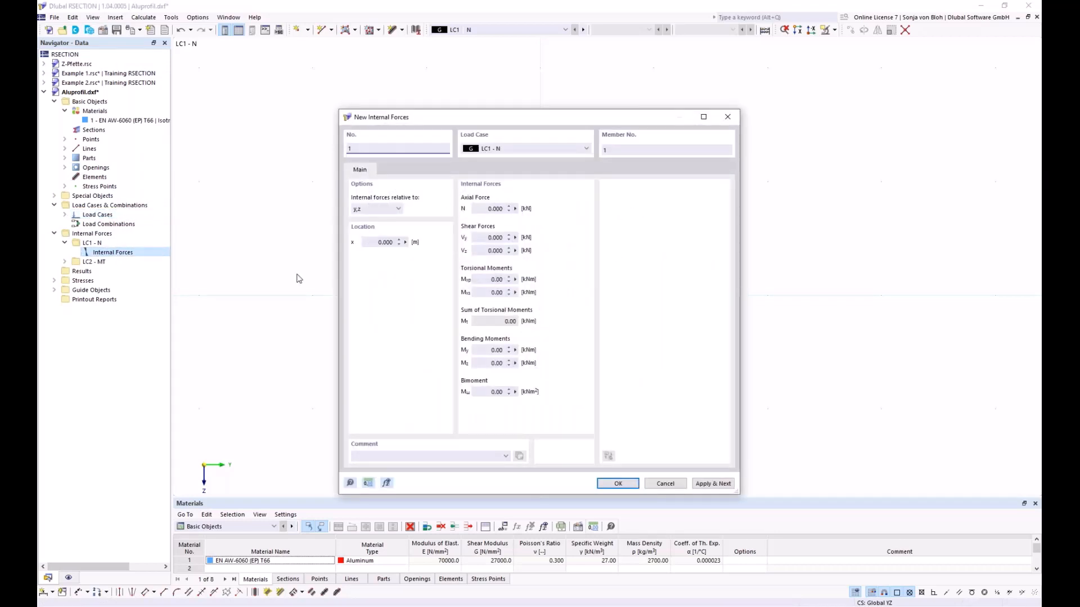
{"action": "left_click", "coordinate": [479, 208]}
{"action": "type", "text": "-10"}
{"action": "left_click", "coordinate": [702, 484]}
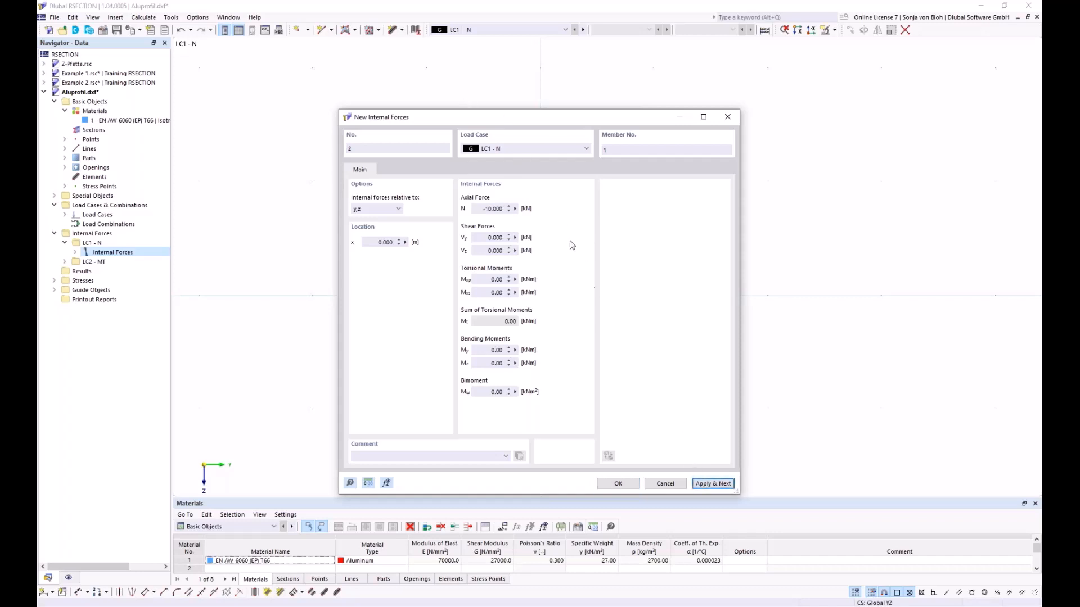
- Define internal forces for load case LC2 - MT with a primary torsional moment Mxp of 0.3 kNm
{"action": "left_click", "coordinate": [534, 146]}
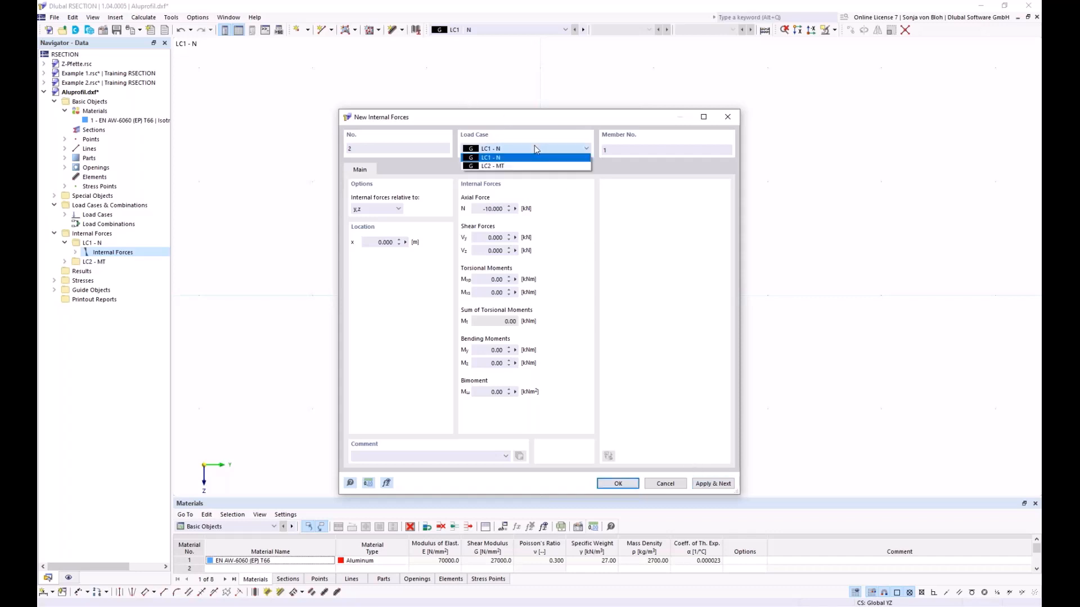
{"action": "left_click", "coordinate": [486, 167]}
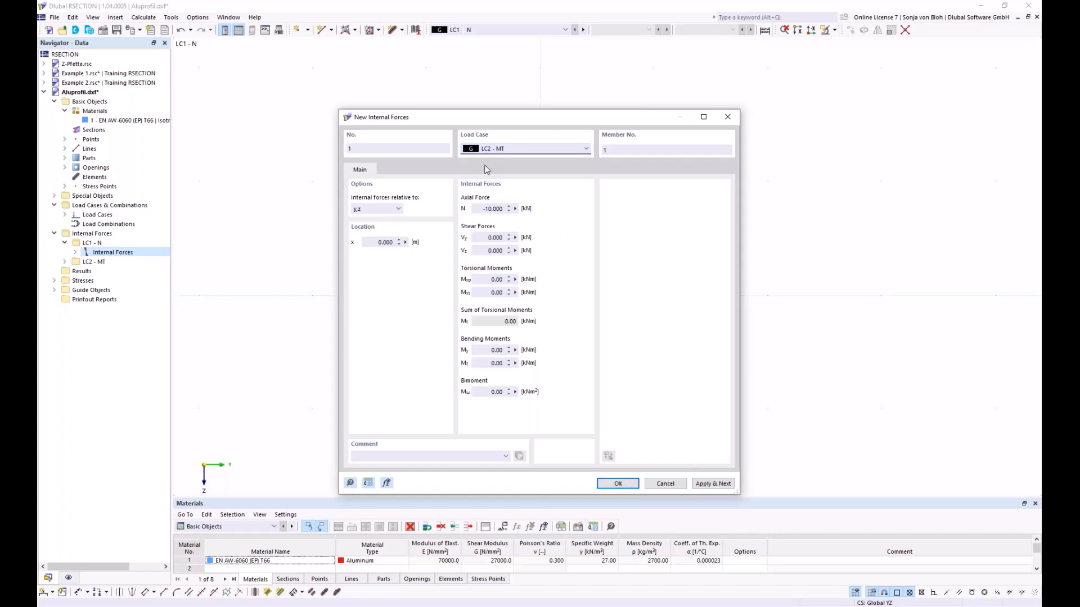
{"action": "left_click", "coordinate": [494, 280]}
{"action": "type", "text": "0,3"}
{"action": "left_click", "coordinate": [617, 484]}
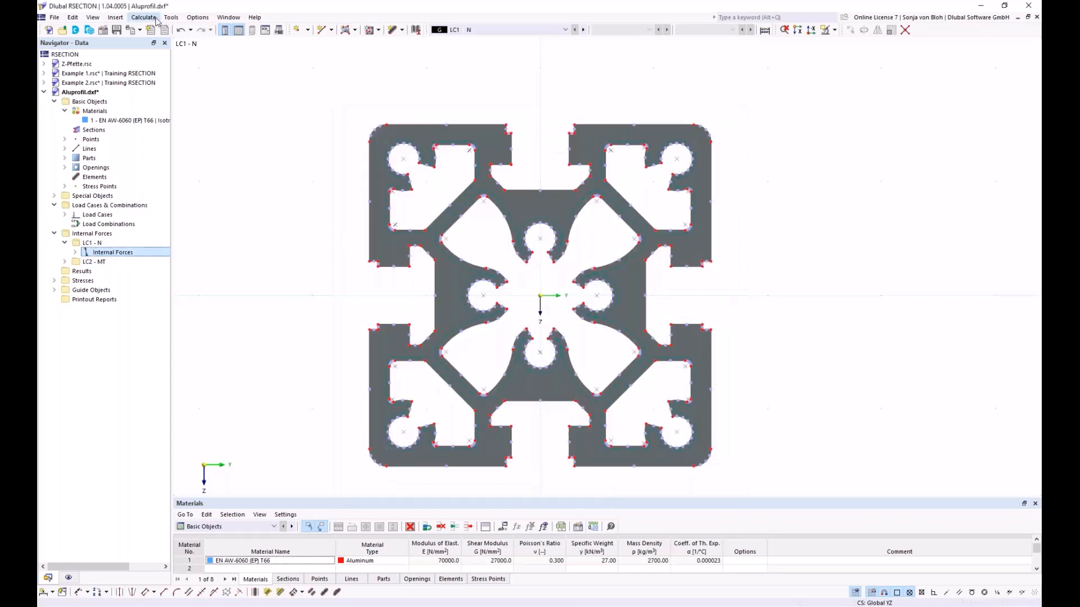
- Calculate all results and enlarge the results table showing the section properties
{"action": "left_click", "coordinate": [157, 21]}
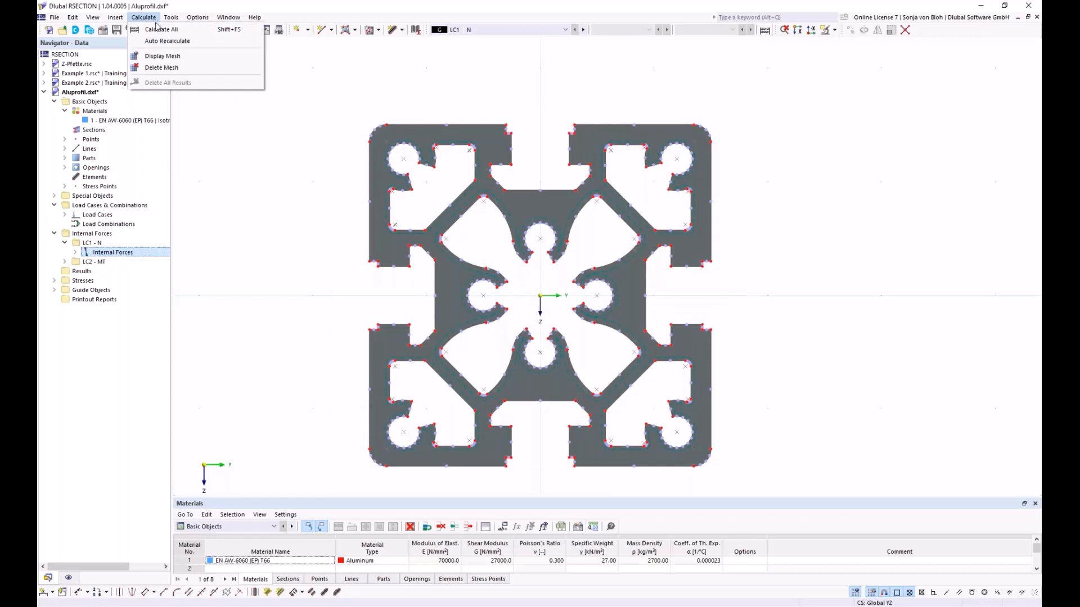
{"action": "left_click", "coordinate": [155, 31]}
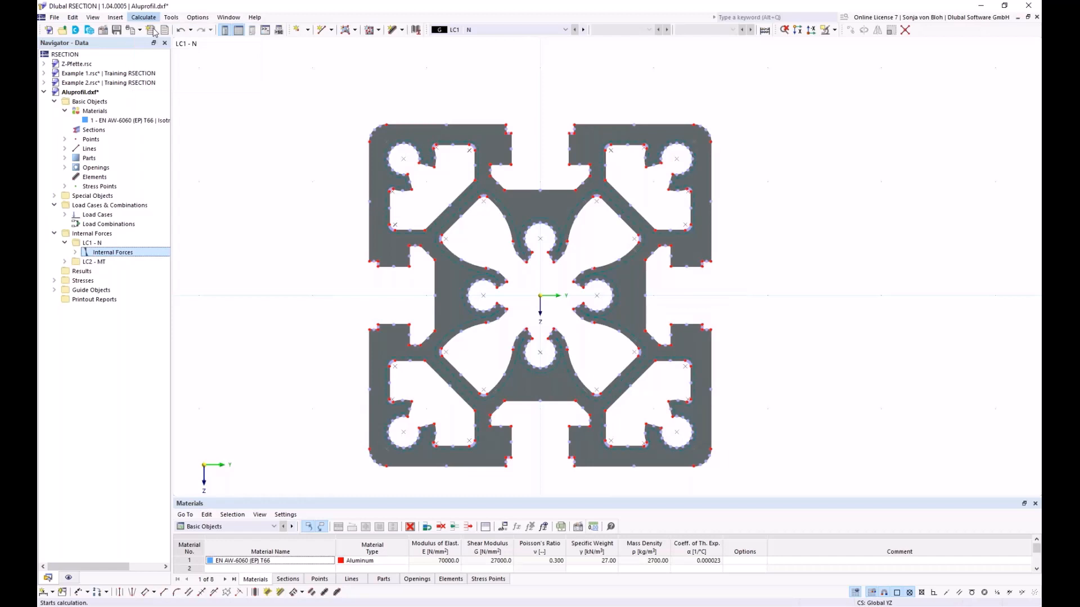
{"action": "middle_click_drag", "start_coordinate": [242, 313], "coordinate": [262, 285]}
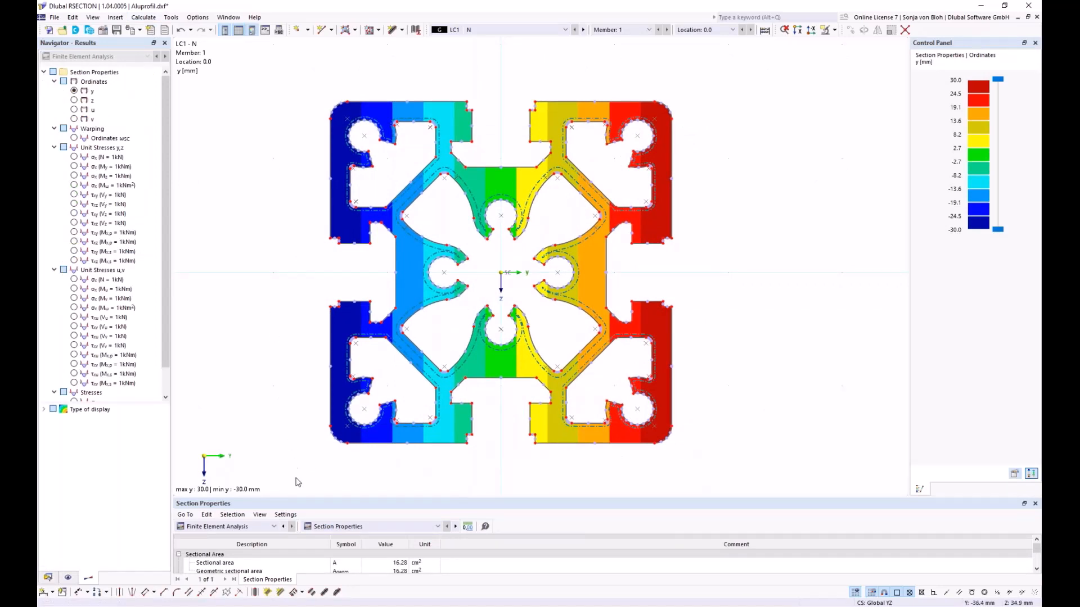
{"action": "left_click_drag", "start_coordinate": [281, 493], "coordinate": [280, 421]}
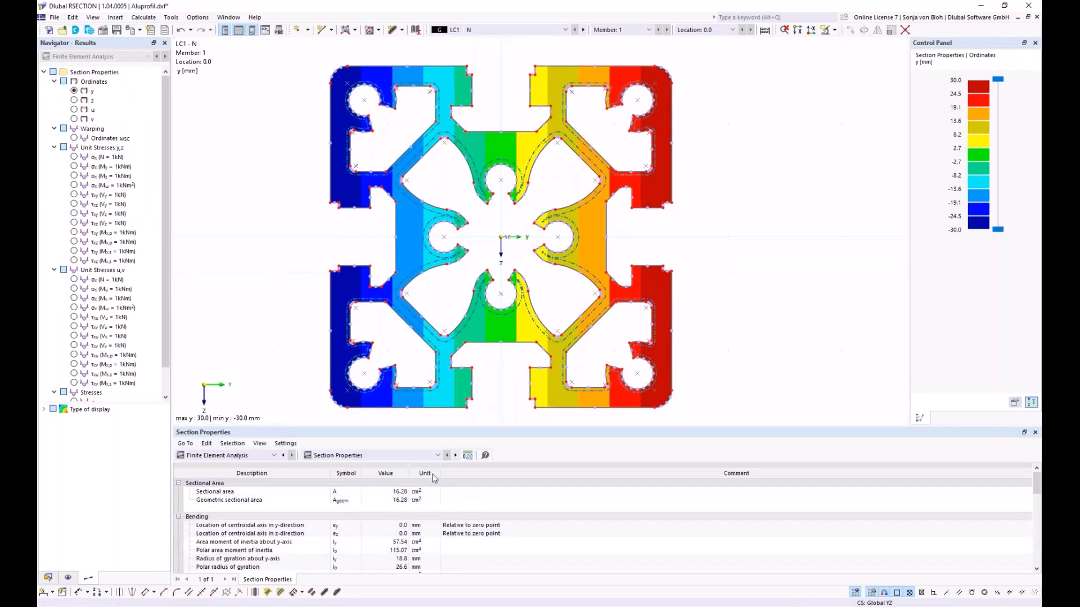
{"action": "left_click", "coordinate": [437, 457]}
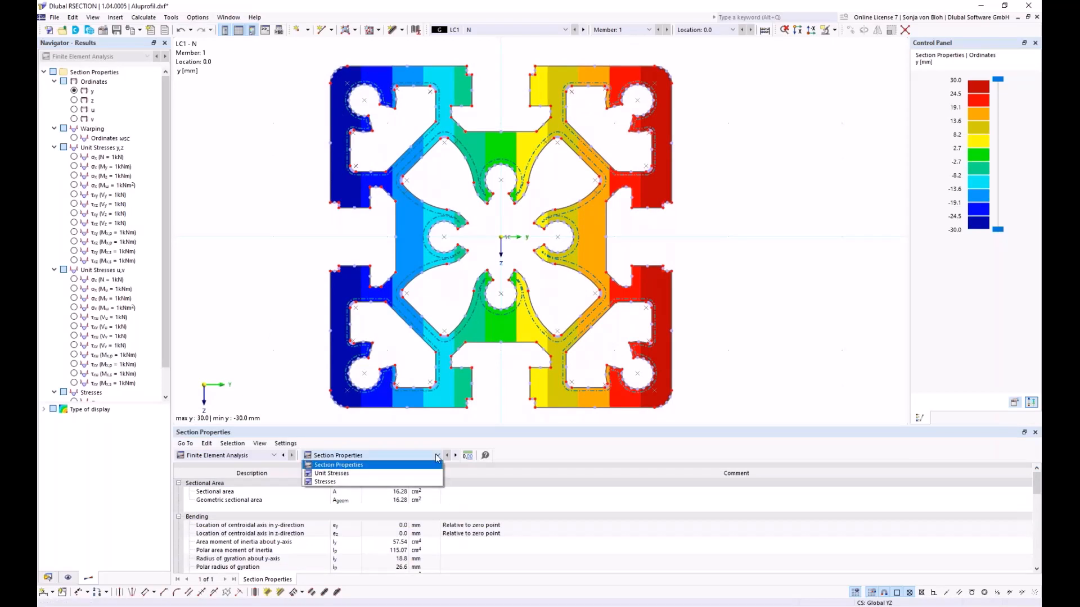
{"action": "left_click", "coordinate": [340, 466]}
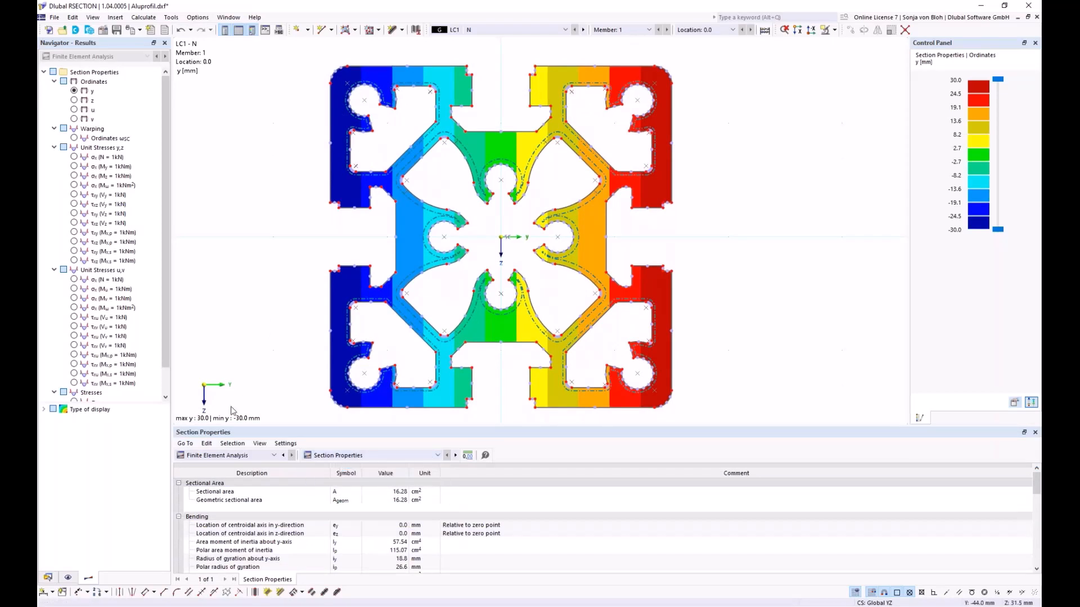
- Display the σx,tot stresses for LC1, followed by the τtot stresses for LC1 and LC2
{"action": "left_click_drag", "start_coordinate": [165, 349], "coordinate": [169, 379]}
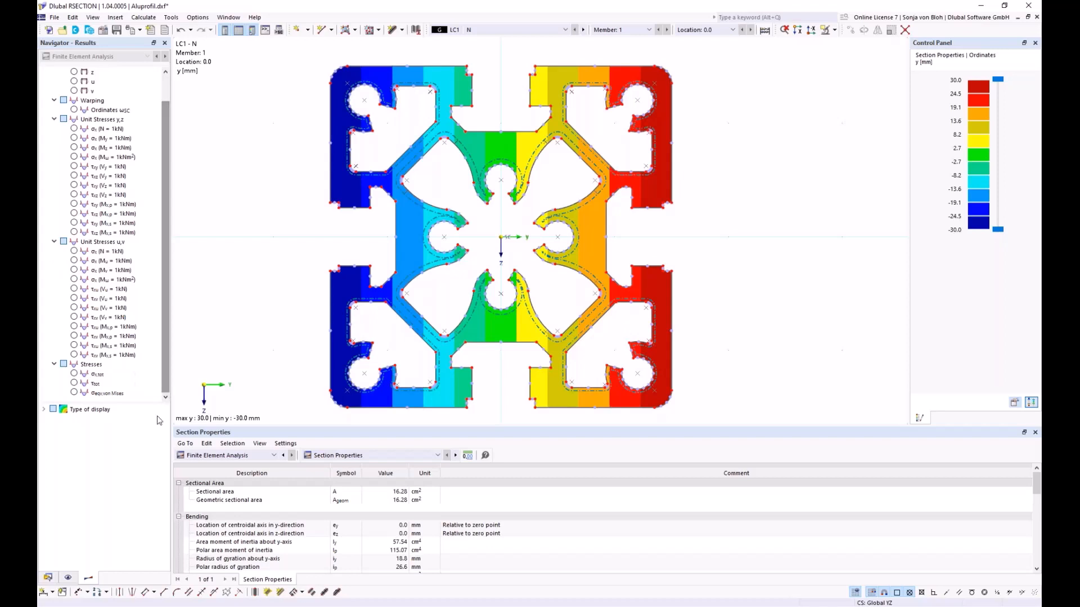
{"action": "left_click", "coordinate": [75, 375]}
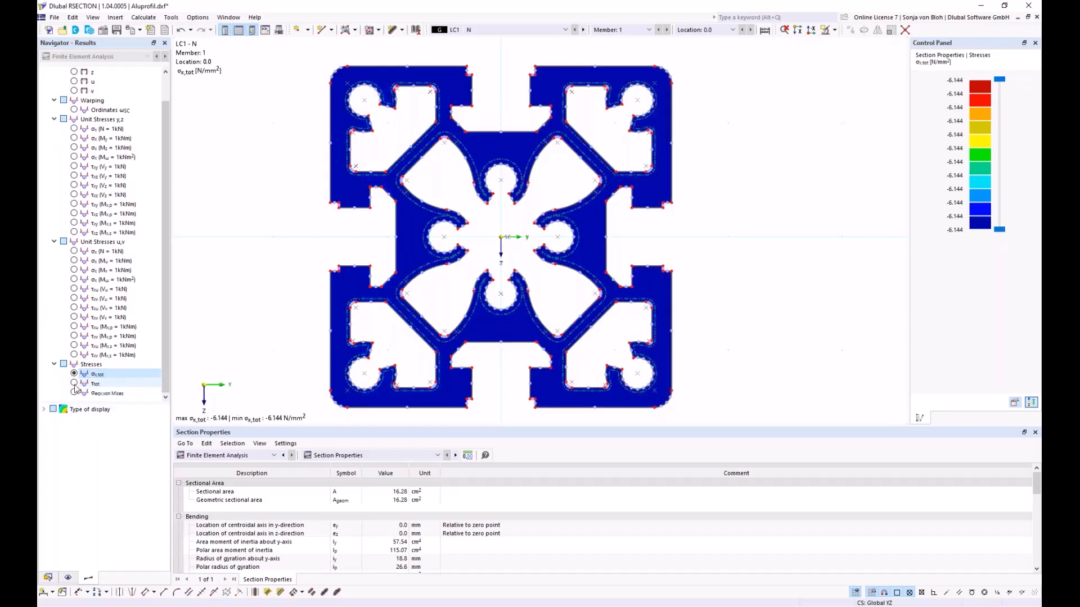
{"action": "left_click", "coordinate": [75, 383]}
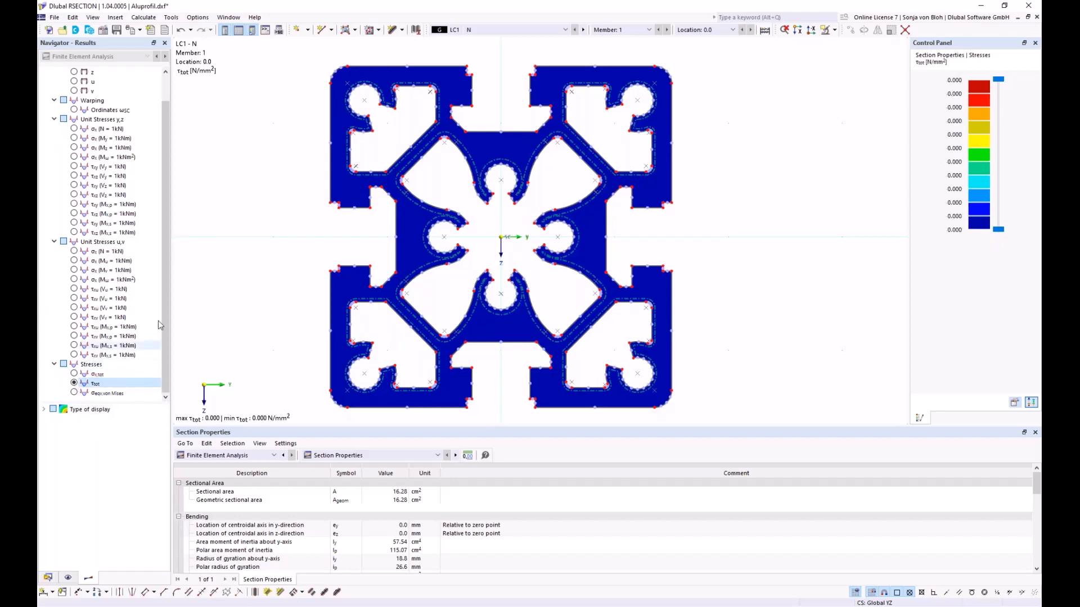
{"action": "left_click", "coordinate": [529, 29]}
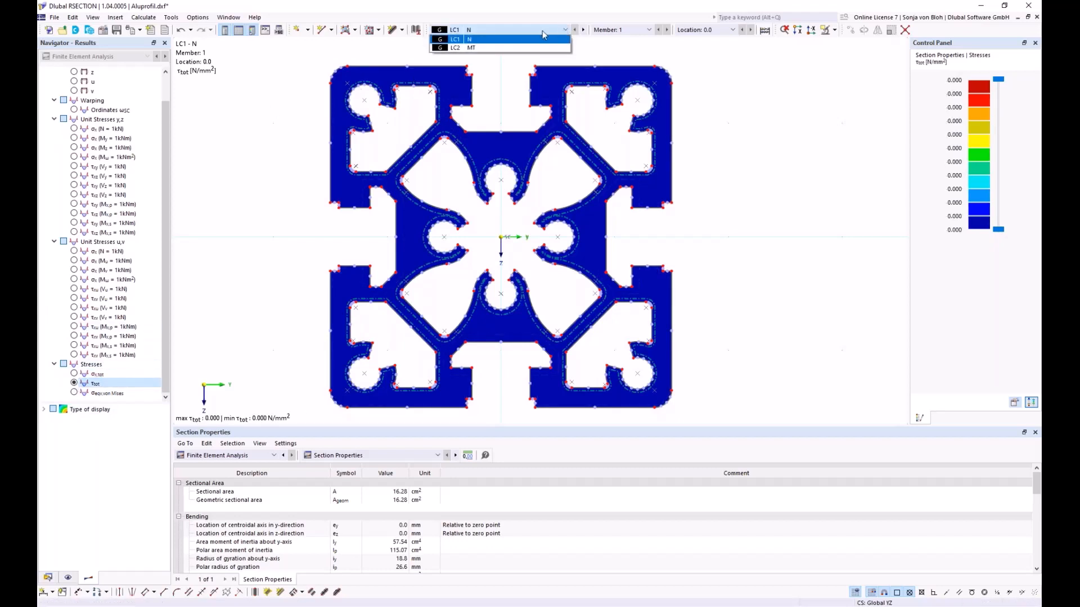
{"action": "left_click", "coordinate": [488, 50]}
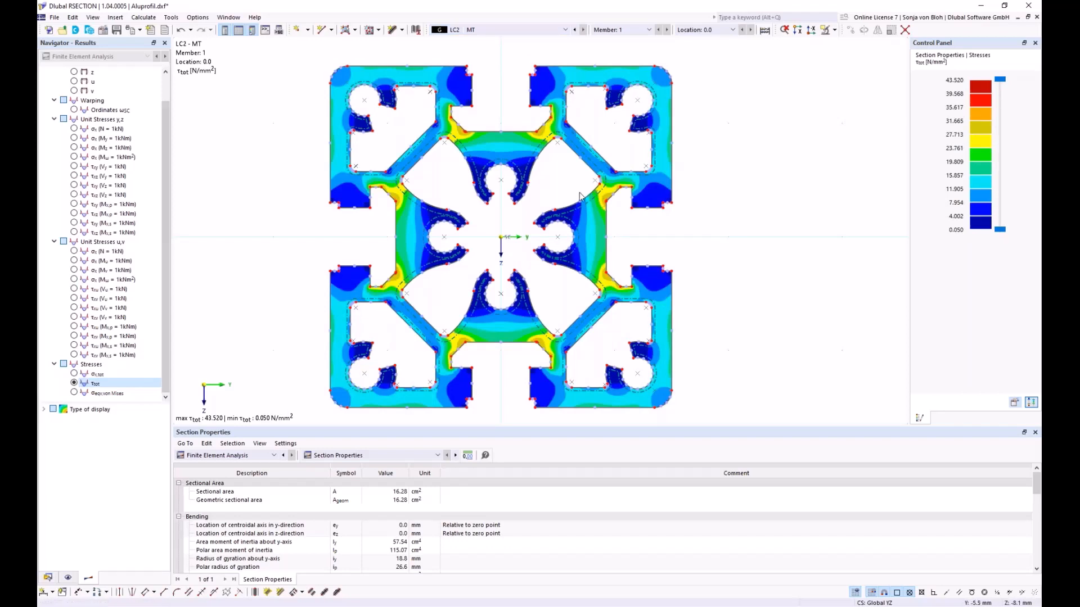
{"action": "mouse_move", "coordinate": [554, 141]}
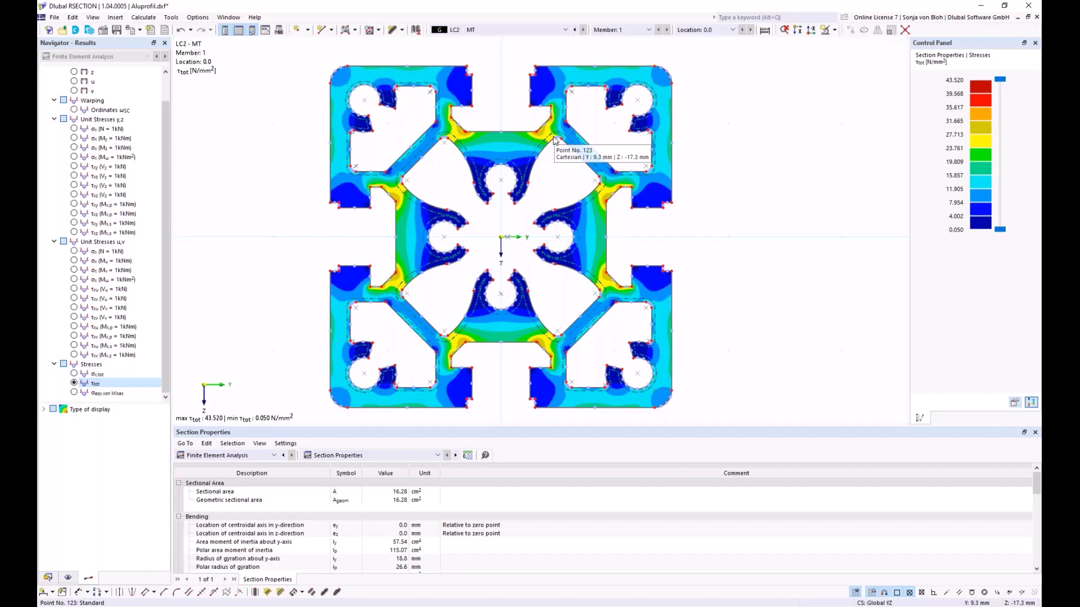
- Create a printout report without the stresses by material, member, location and stress points and without all stresses by stress points
{"action": "left_click", "coordinate": [48, 577]}
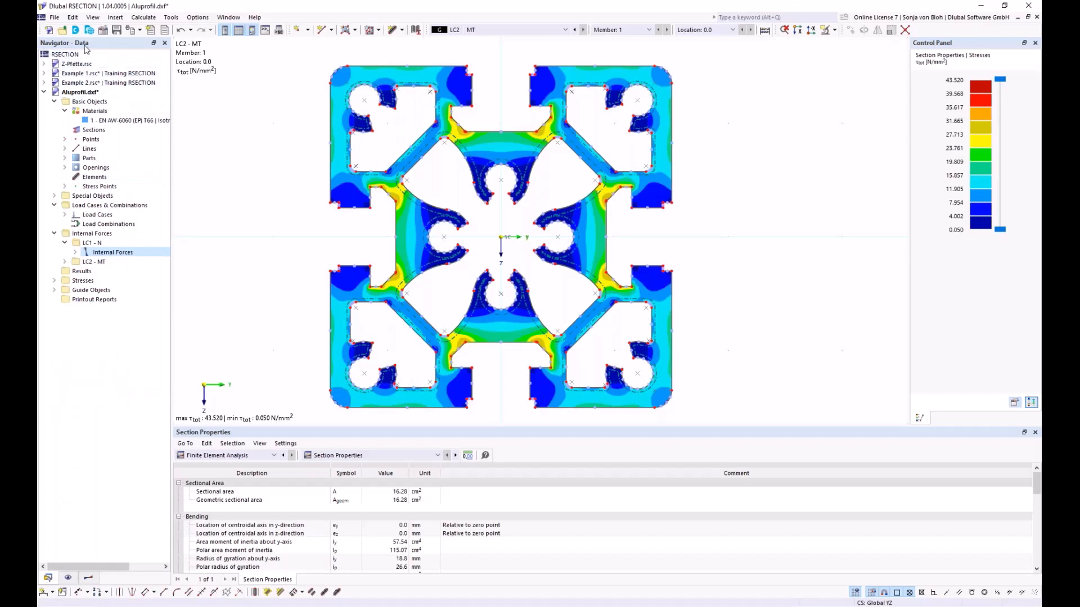
{"action": "right_click", "coordinate": [94, 300]}
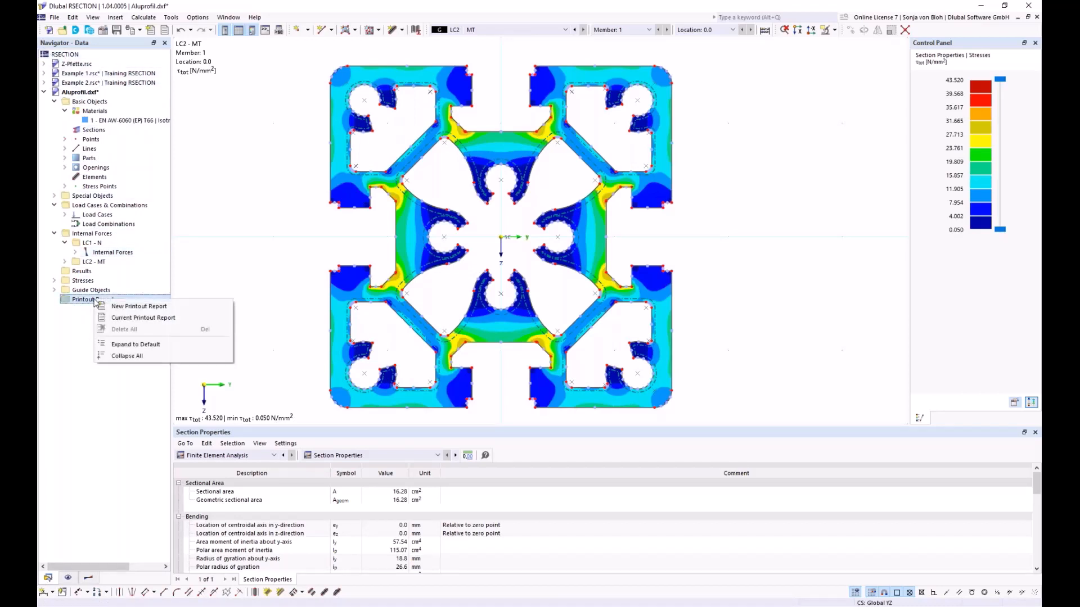
{"action": "left_click", "coordinate": [121, 306]}
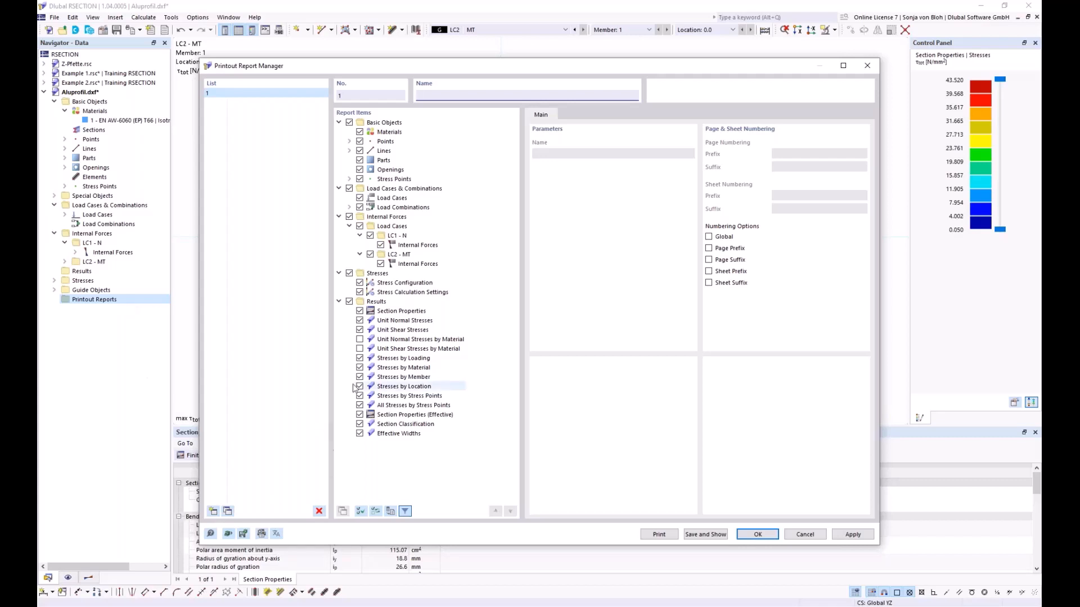
{"action": "left_click", "coordinate": [360, 367]}
{"action": "left_click", "coordinate": [359, 377]}
{"action": "left_click", "coordinate": [360, 386]}
{"action": "left_click", "coordinate": [360, 396]}
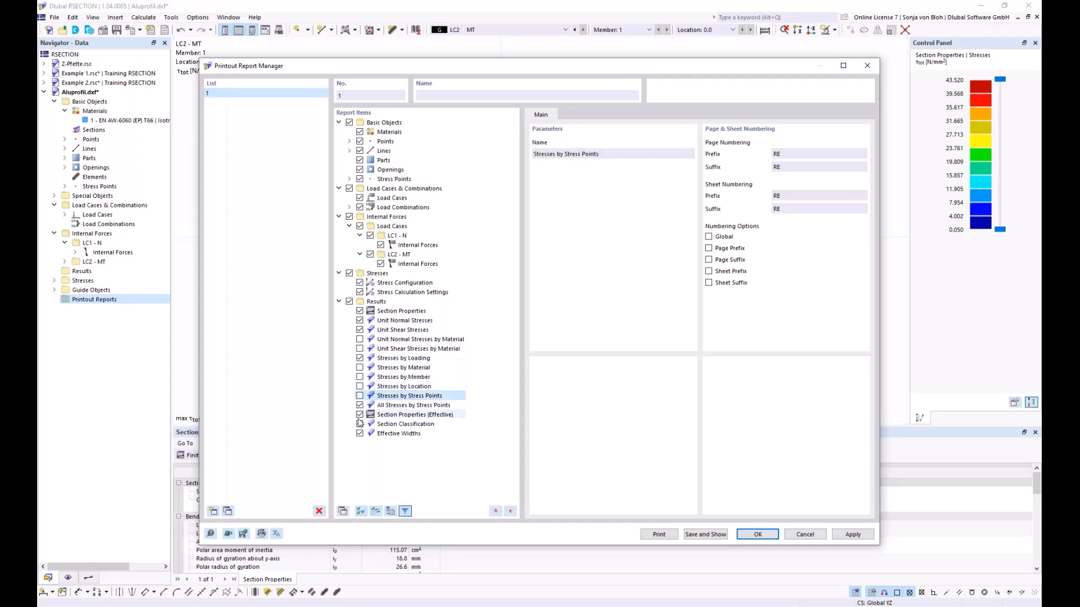
{"action": "left_click", "coordinate": [359, 405]}
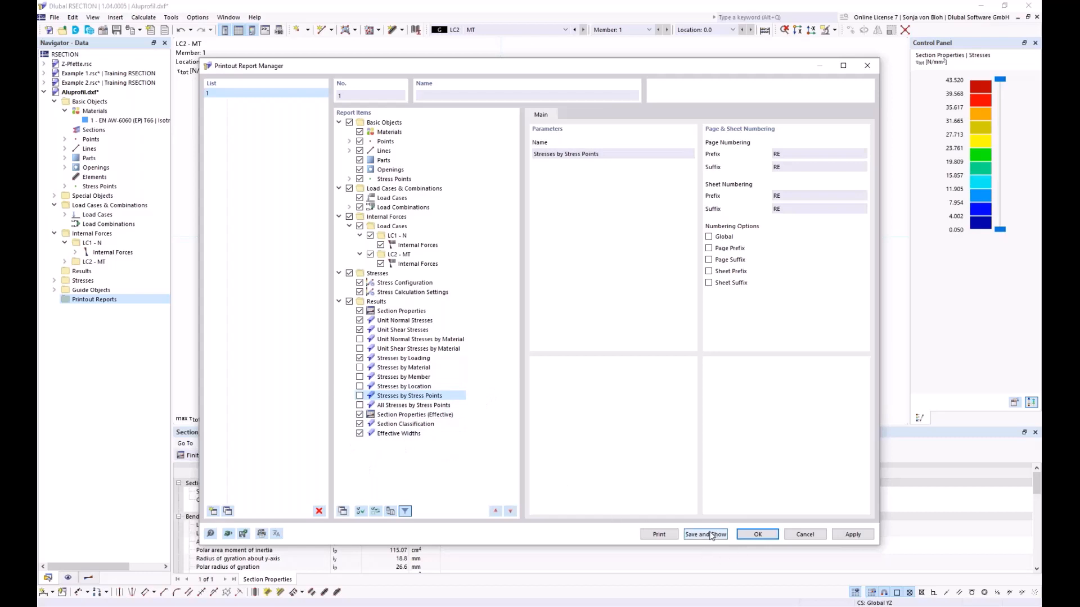
{"action": "left_click", "coordinate": [757, 535]}
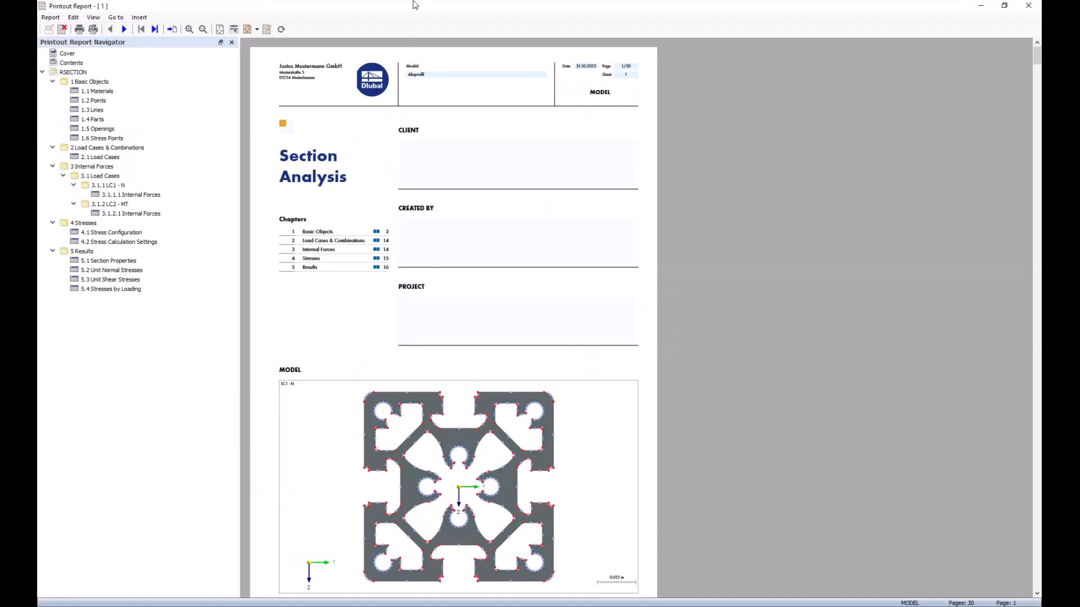
- Send the LC2 τtot stress graphic to the printout report and show its page in the report
{"action": "left_click", "coordinate": [981, 9]}
{"action": "left_click", "coordinate": [140, 31]}
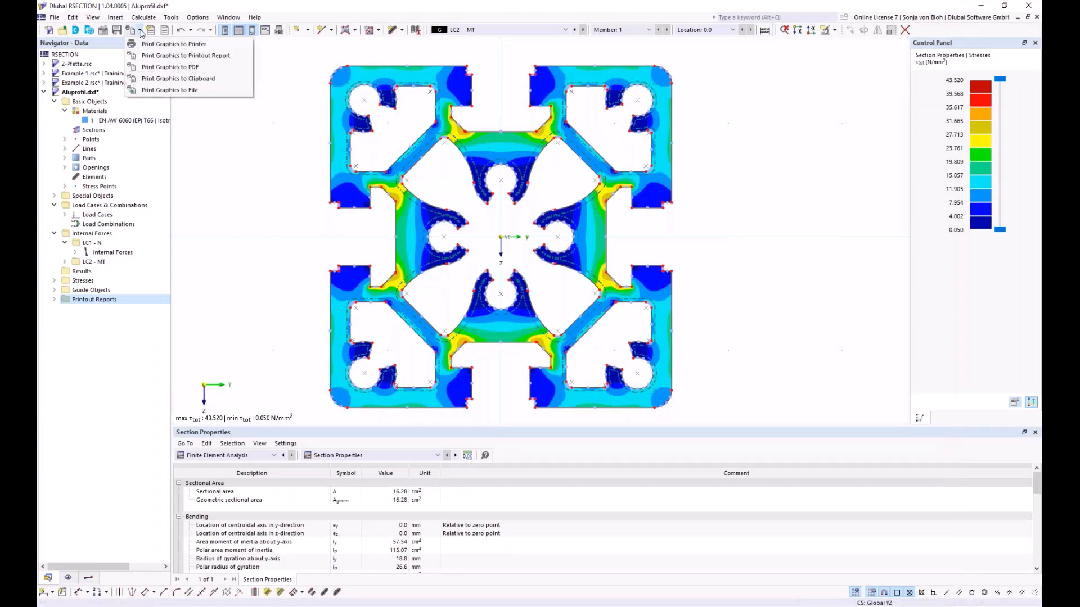
{"action": "left_click", "coordinate": [153, 55]}
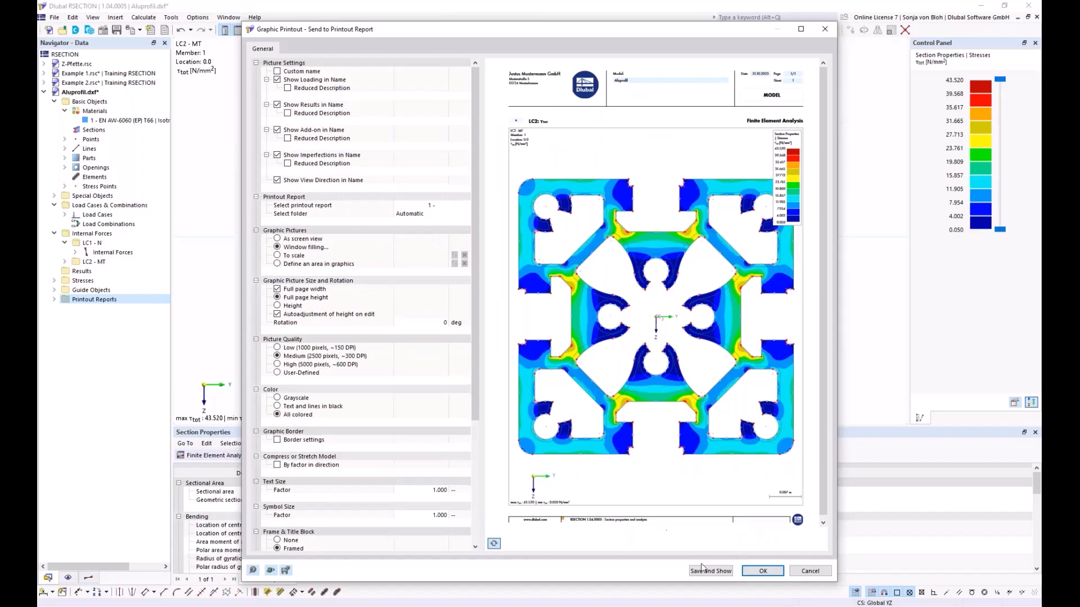
{"action": "left_click", "coordinate": [762, 571]}
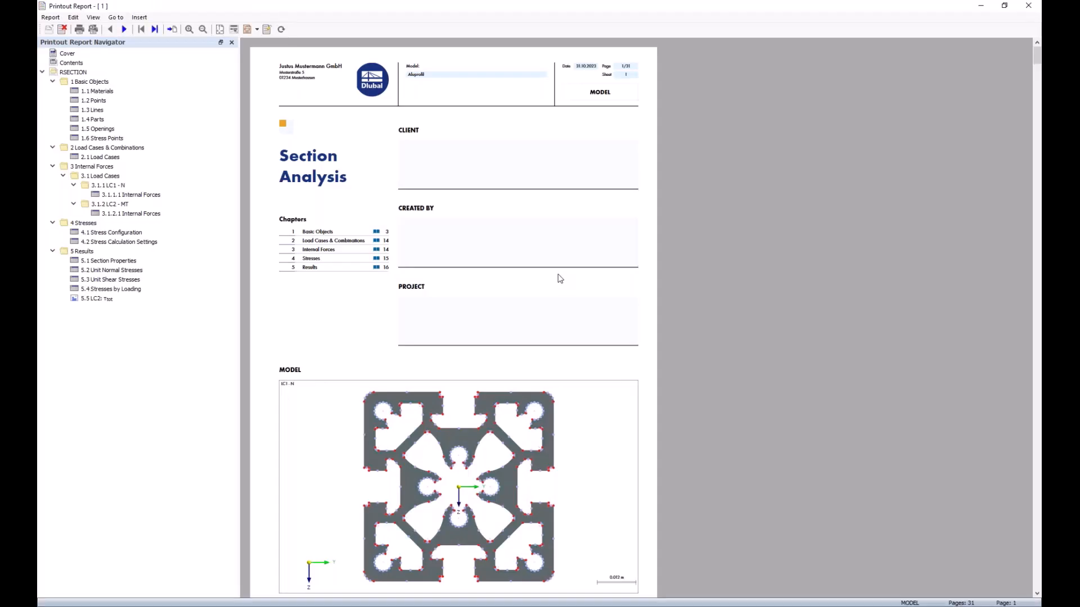
{"action": "left_click", "coordinate": [95, 299]}
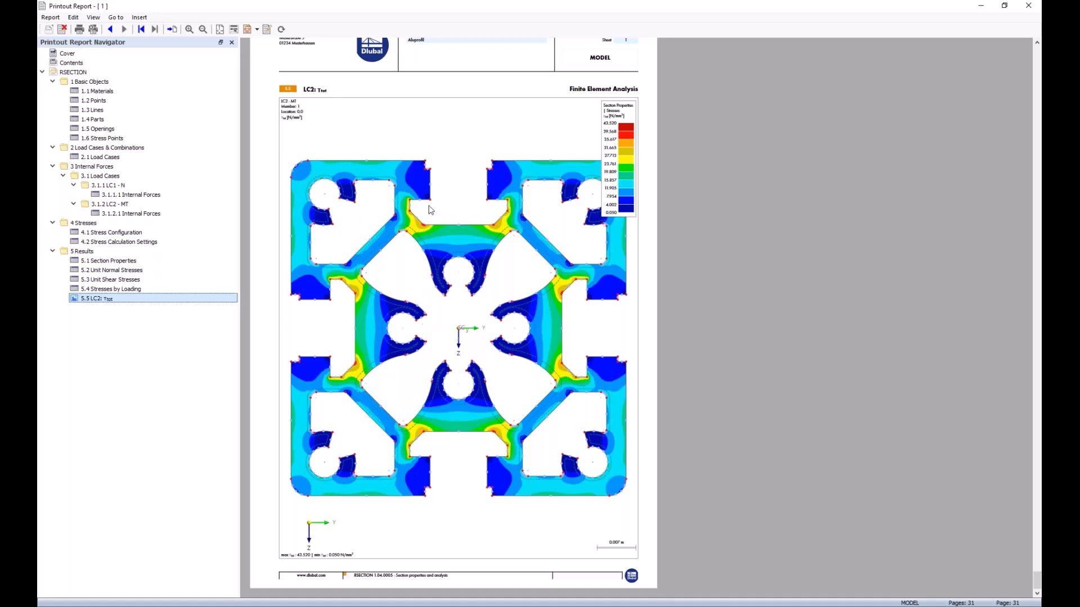
{"action": "key", "text": "alt+Tab"}
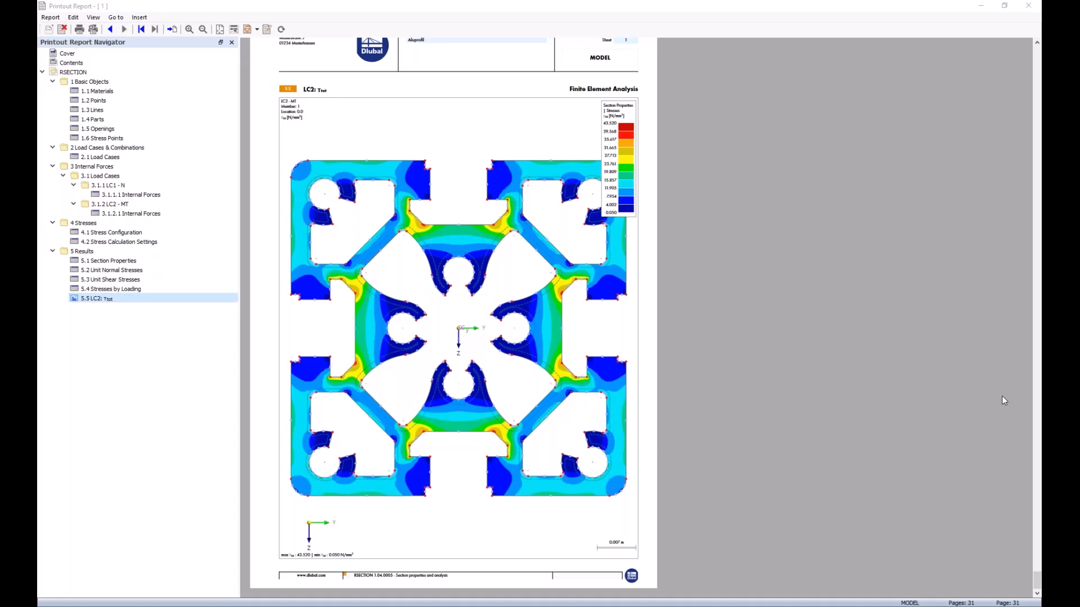
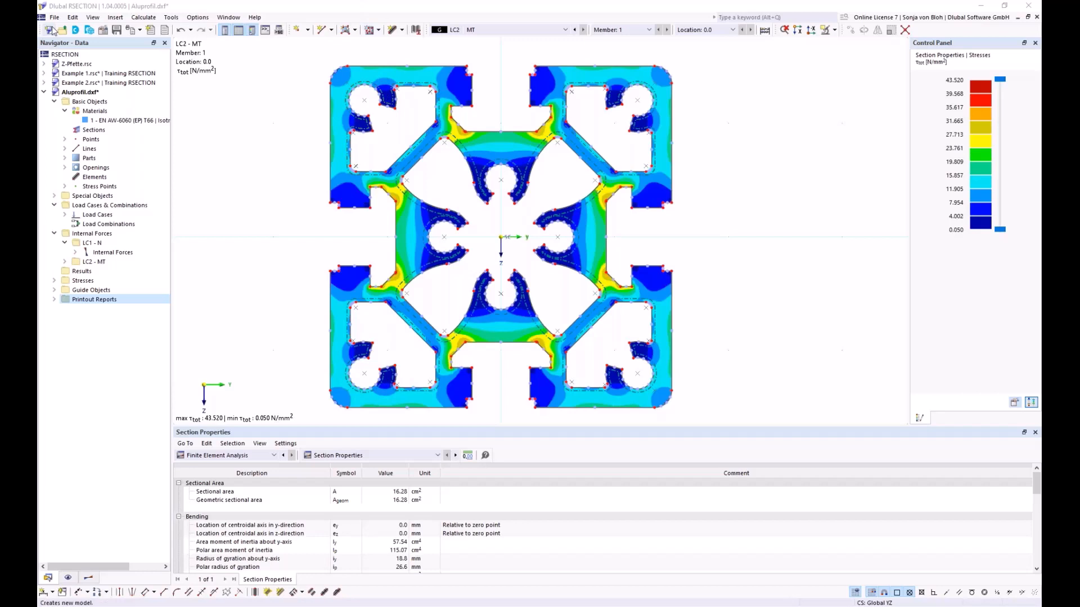
- Create a new model named Example 4 in the Training RSECTION series
{"action": "left_click", "coordinate": [50, 30]}
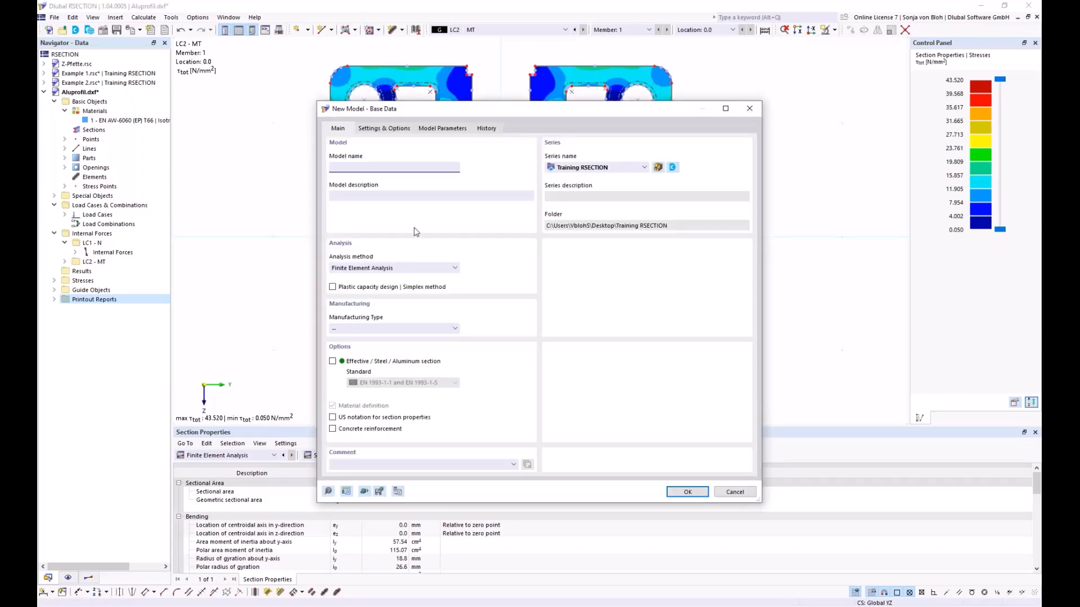
{"action": "type", "text": "Example 4"}
{"action": "left_click", "coordinate": [685, 492]}
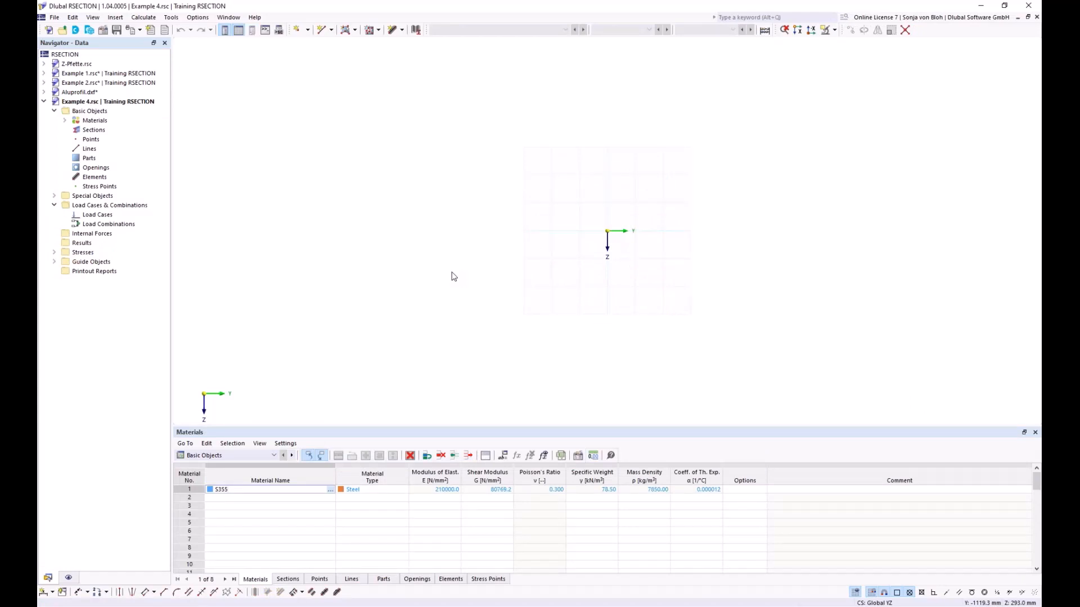
- Change the first material to steel S235 of the EN 1993-1-1:2005-05 series from the material library
{"action": "left_click", "coordinate": [64, 121]}
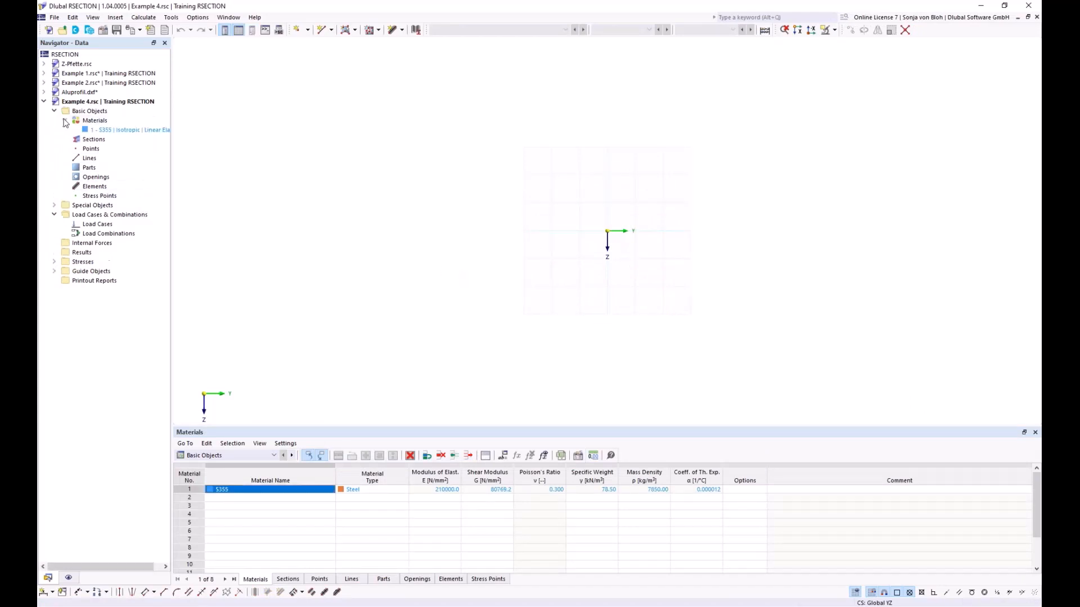
{"action": "double_click", "coordinate": [96, 130]}
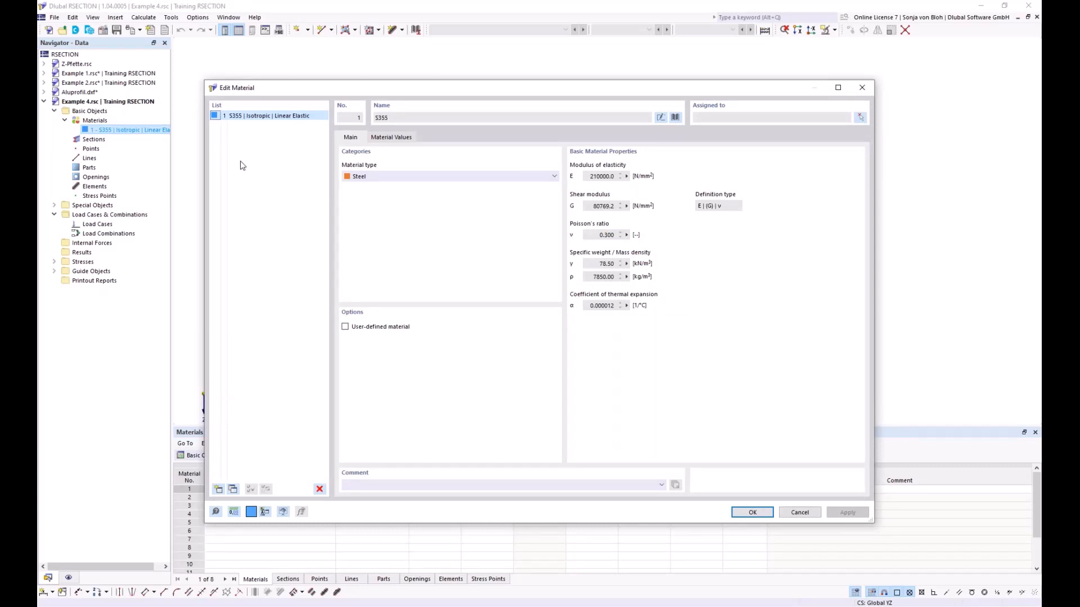
{"action": "left_click", "coordinate": [675, 117]}
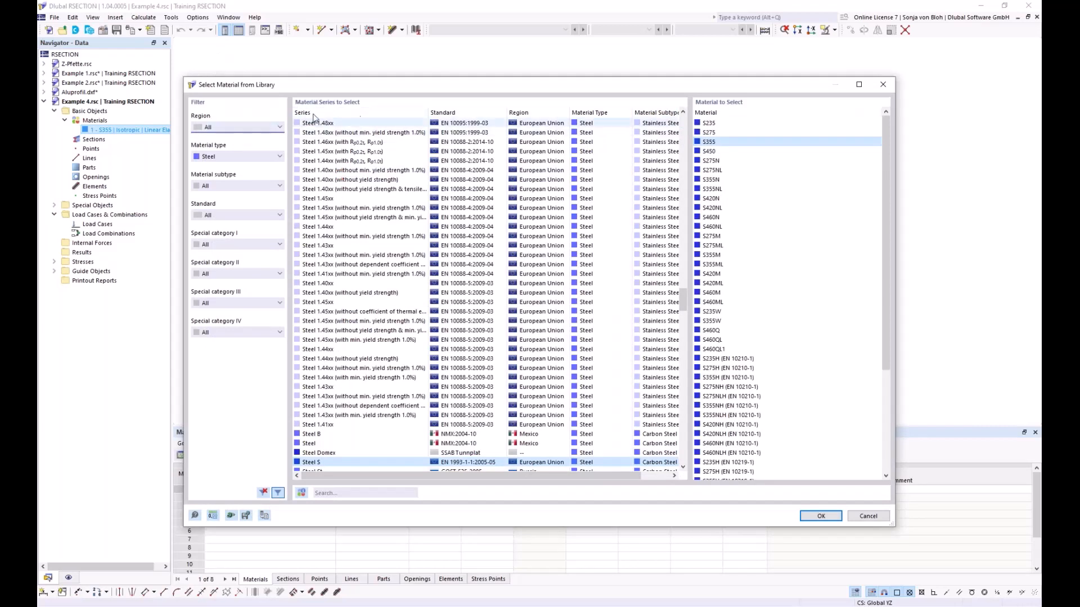
{"action": "left_click", "coordinate": [710, 124]}
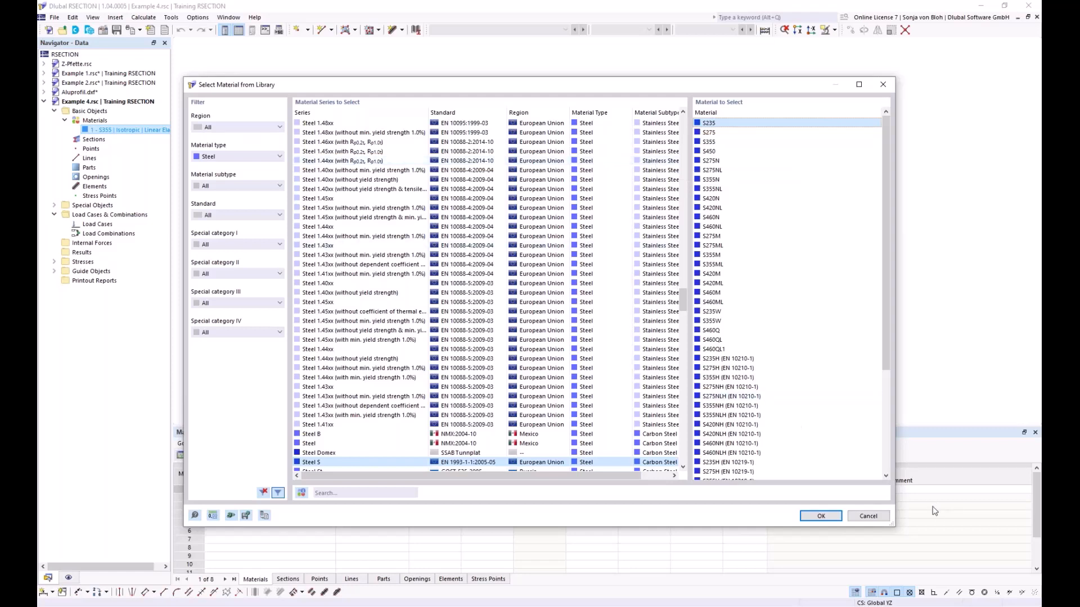
{"action": "left_click", "coordinate": [820, 516]}
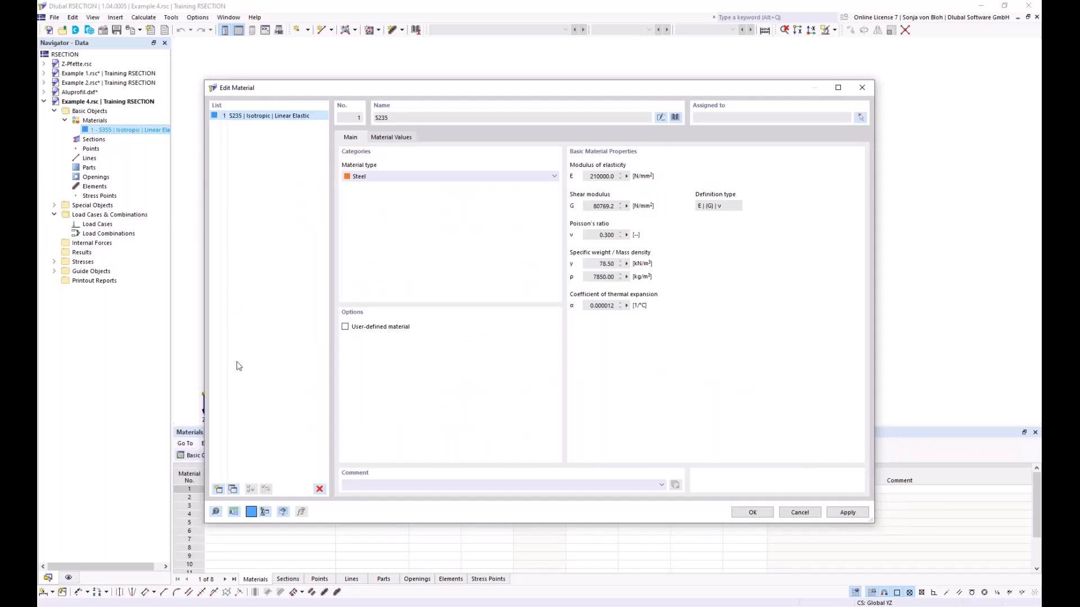
- Add concrete C40/50 of the European Concrete C series from the library as a second material and save the material changes
{"action": "left_click", "coordinate": [218, 490]}
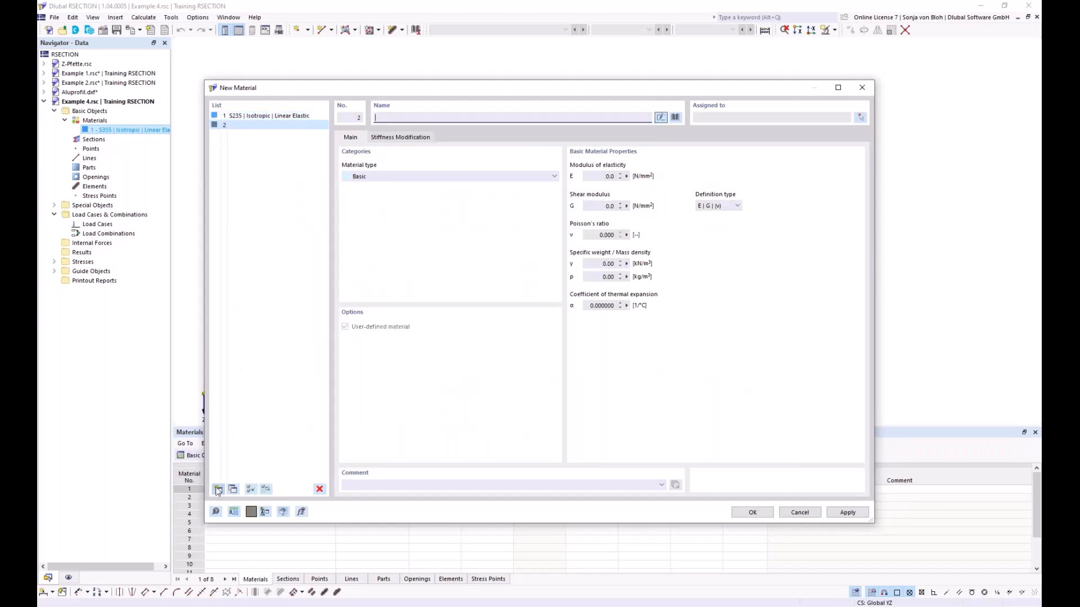
{"action": "left_click", "coordinate": [676, 117]}
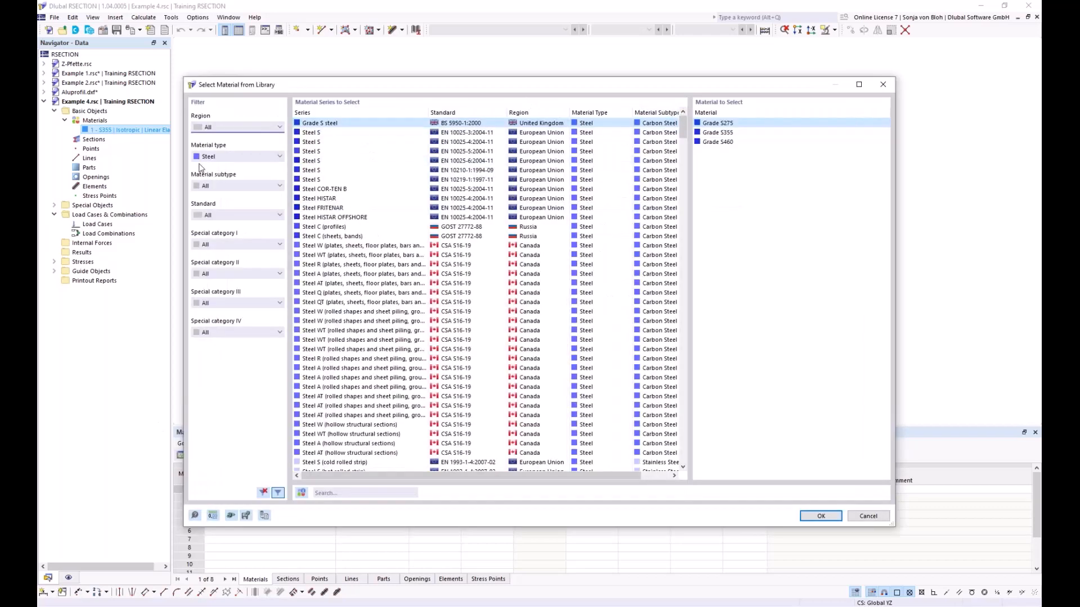
{"action": "left_click", "coordinate": [225, 157]}
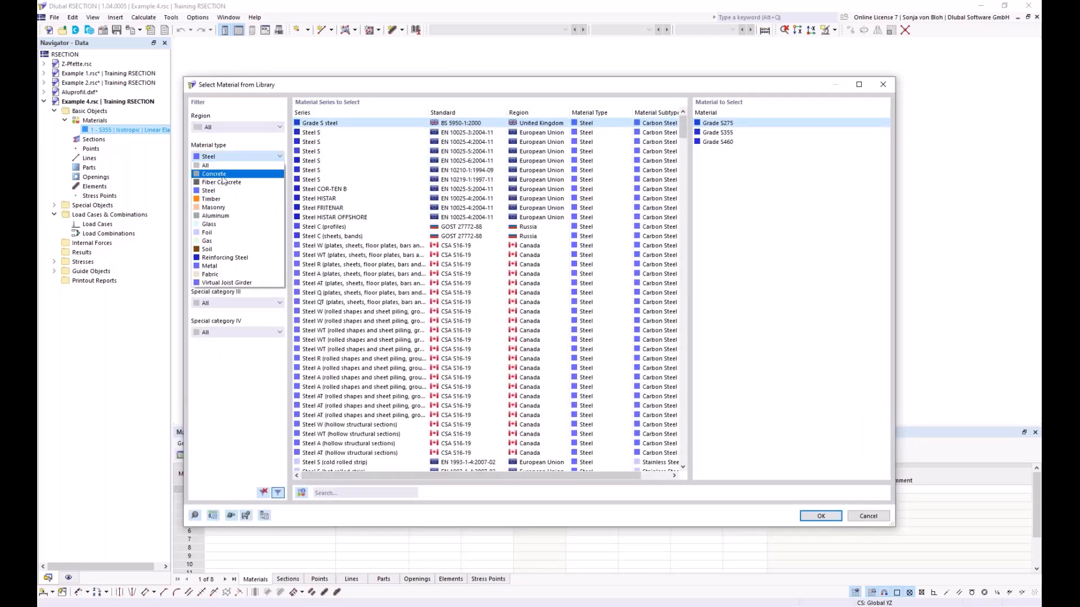
{"action": "left_click", "coordinate": [223, 175]}
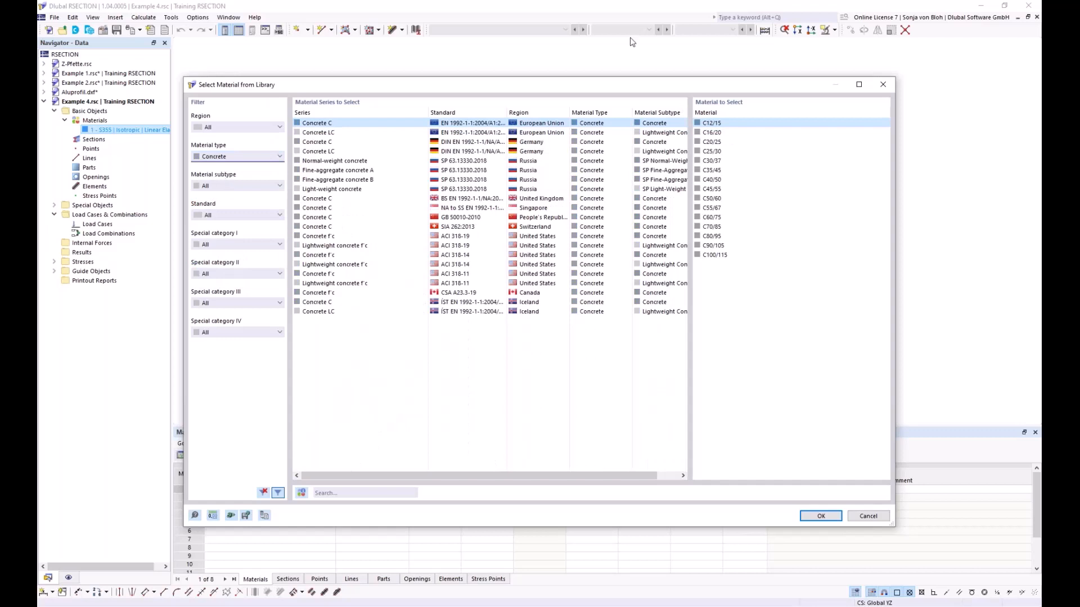
{"action": "left_click", "coordinate": [720, 173]}
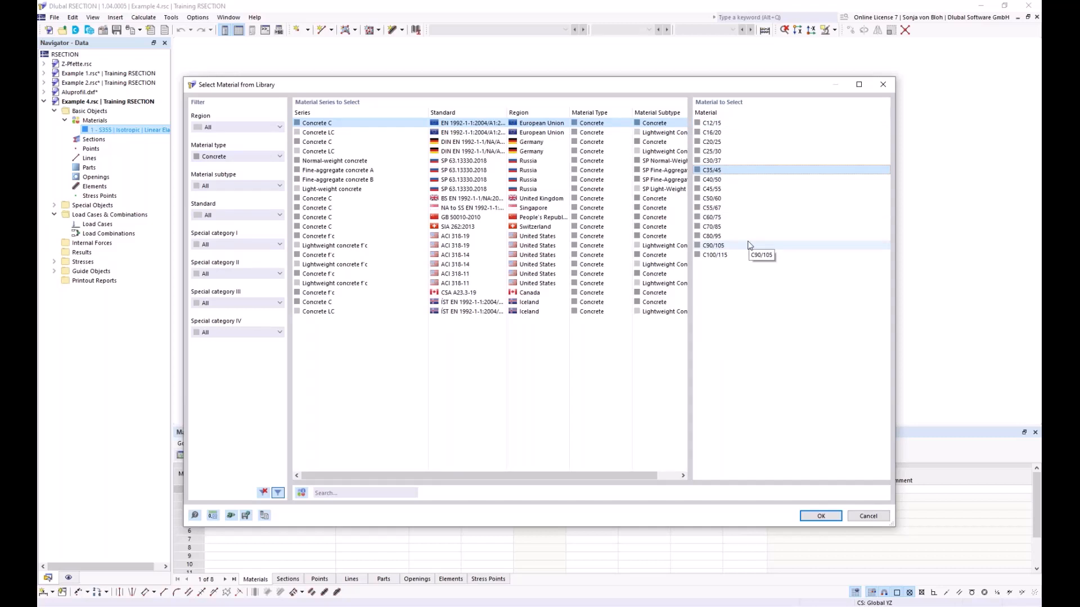
{"action": "key", "text": "Down"}
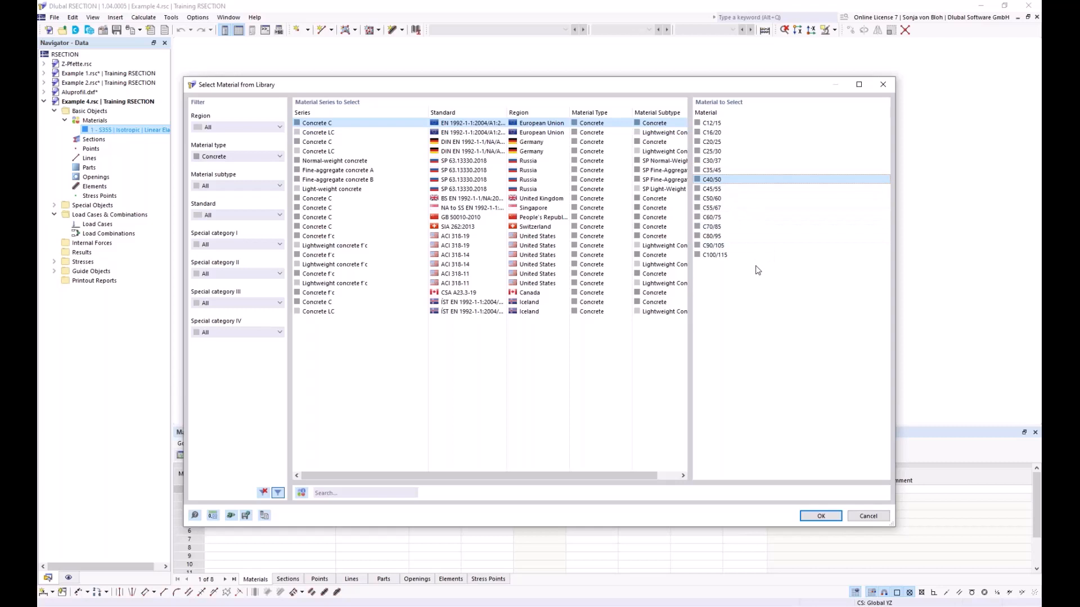
{"action": "left_click", "coordinate": [820, 516]}
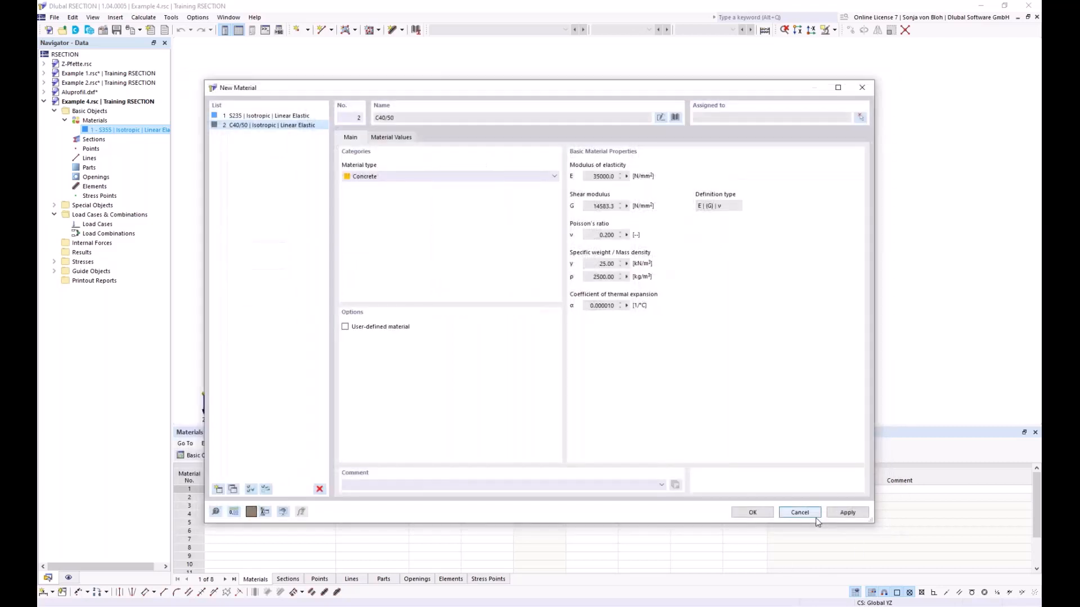
{"action": "left_click", "coordinate": [759, 514]}
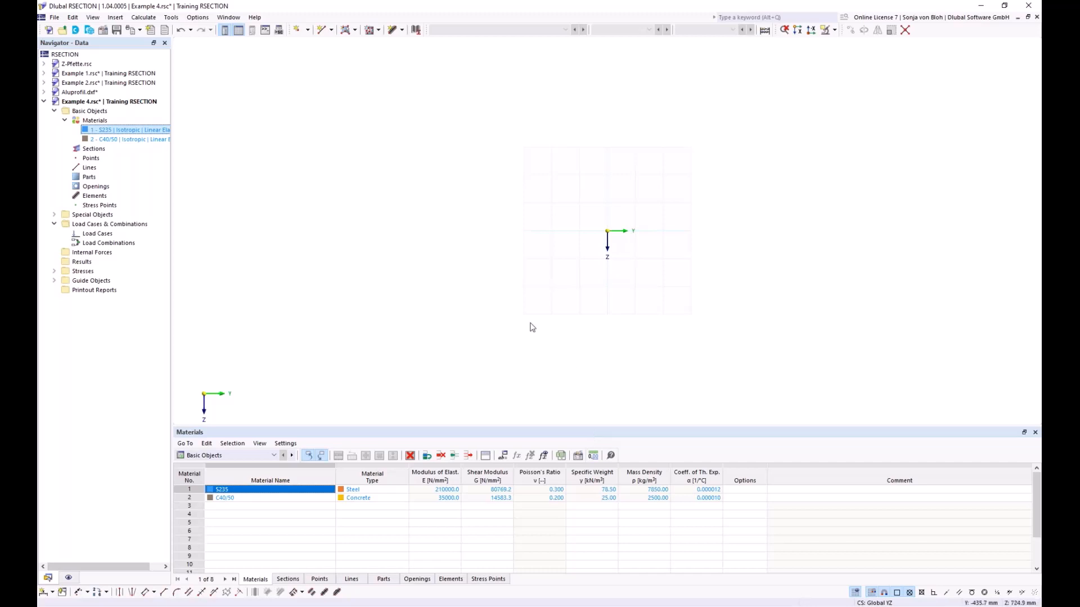
- Start a new massive rectangle section with width b 1000 mm and height h 200 mm
{"action": "right_click", "coordinate": [92, 150]}
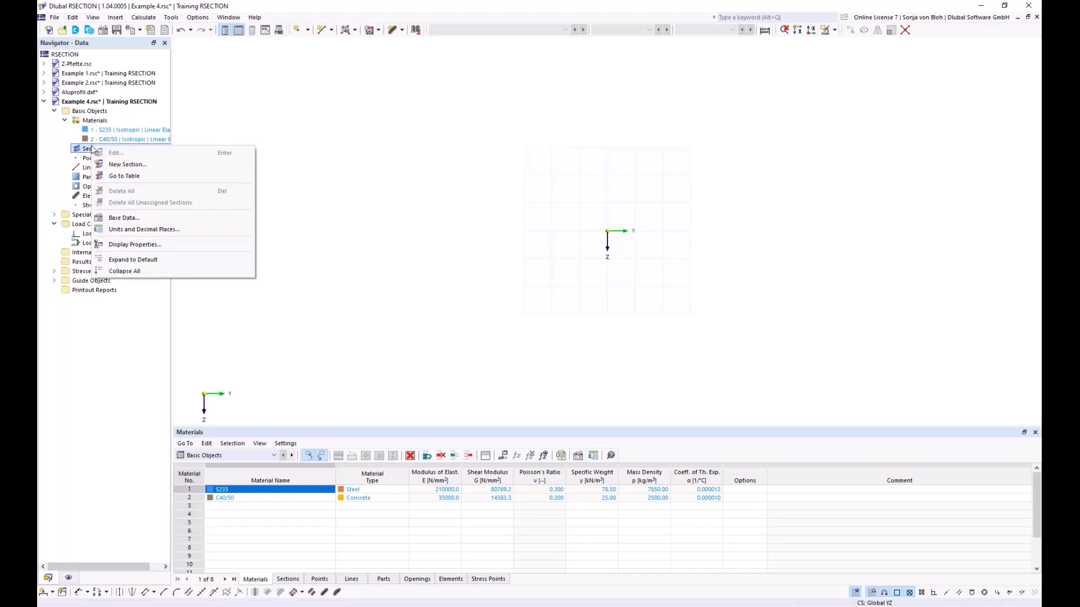
{"action": "left_click", "coordinate": [137, 164]}
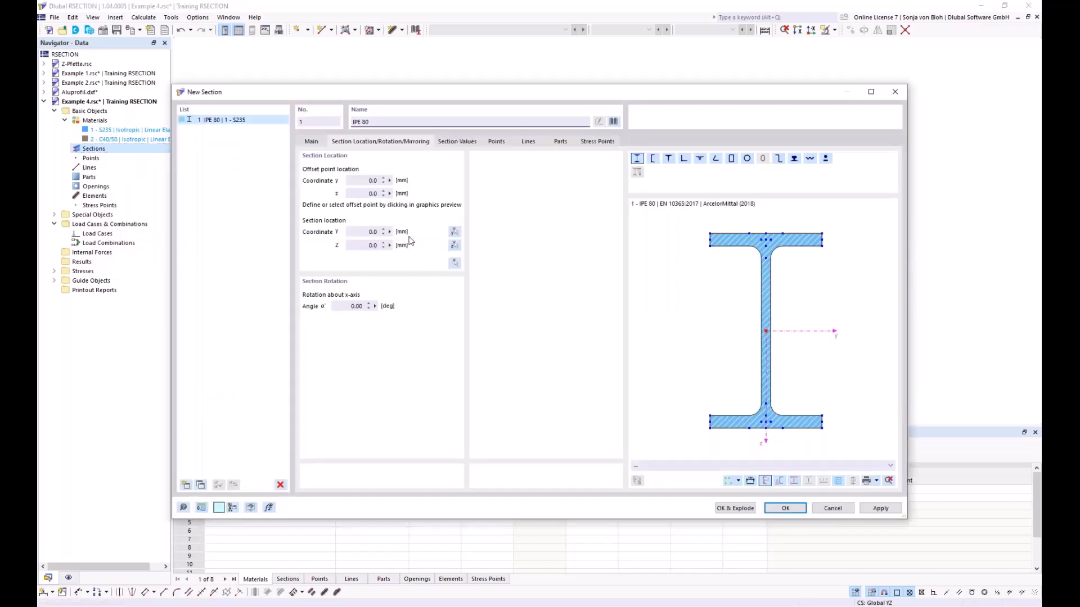
{"action": "left_click", "coordinate": [615, 122]}
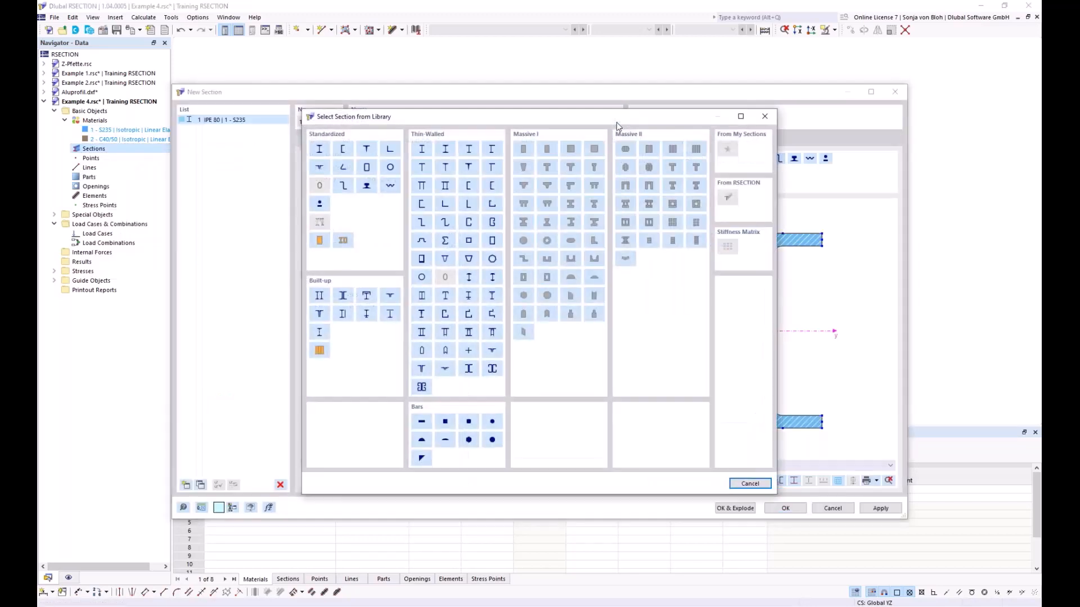
{"action": "left_click", "coordinate": [524, 150]}
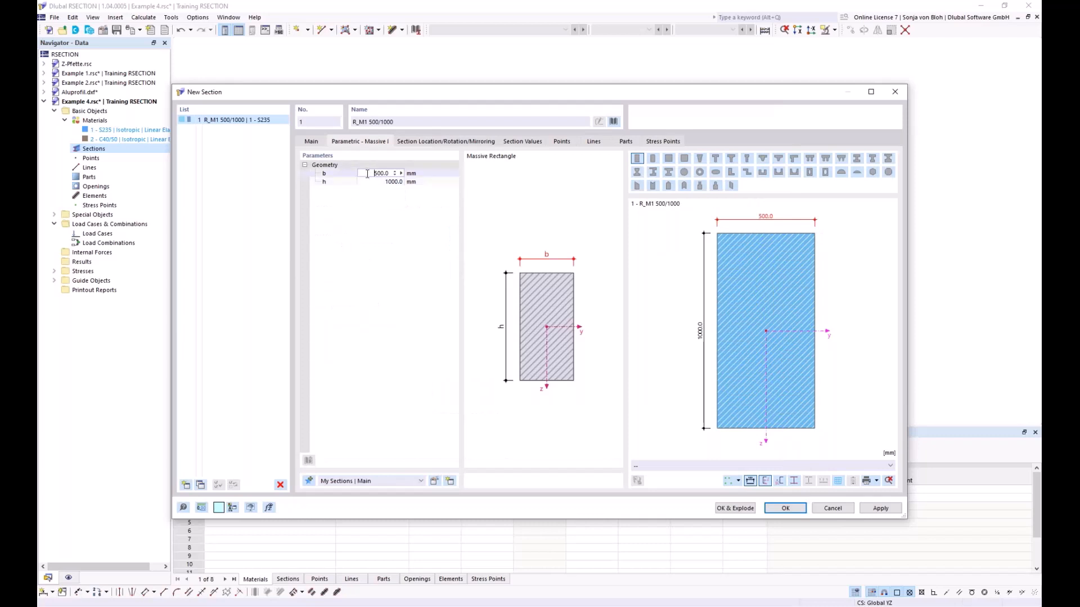
{"action": "left_click", "coordinate": [426, 181]}
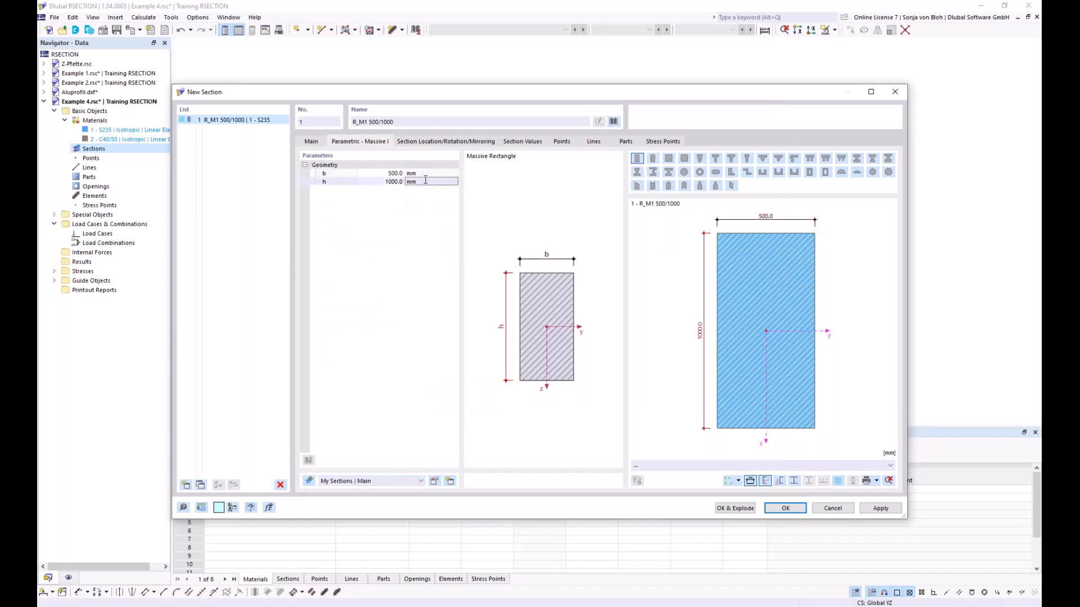
{"action": "left_click", "coordinate": [372, 172]}
{"action": "double_click", "coordinate": [383, 173]}
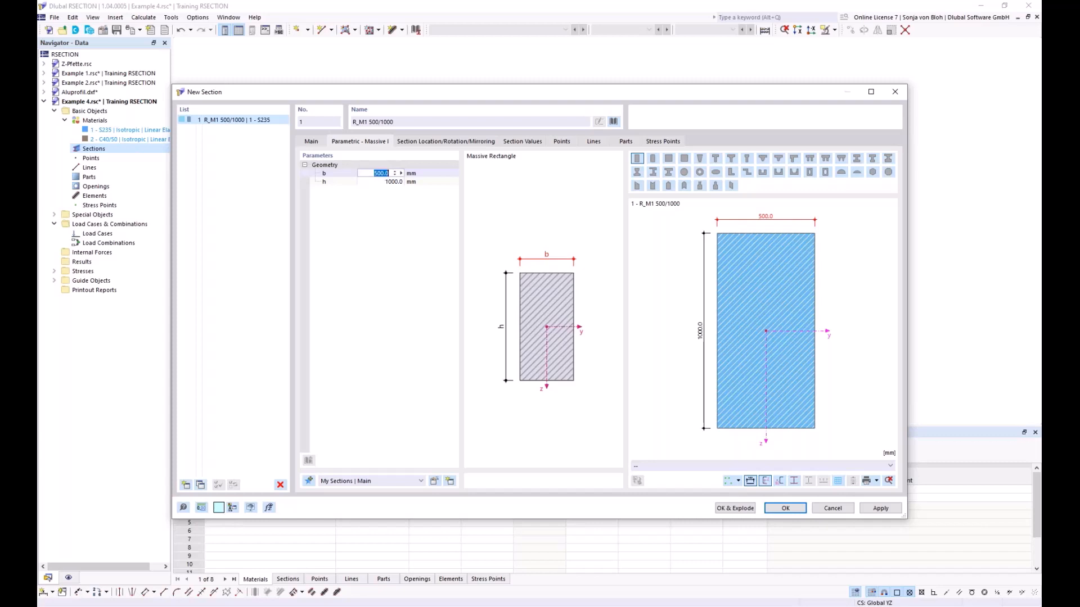
{"action": "type", "text": "1"}
{"action": "key", "text": "Tab"}
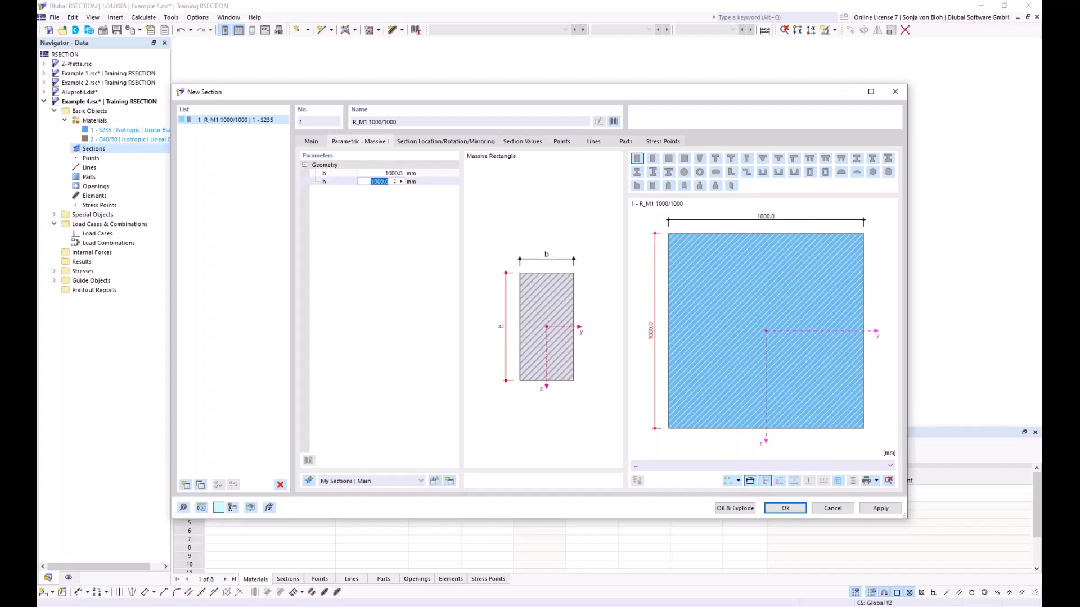
{"action": "type", "text": "200"}
- Assign material C40/50 to the rectangular section and insert it in the model
{"action": "left_click", "coordinate": [311, 142]}
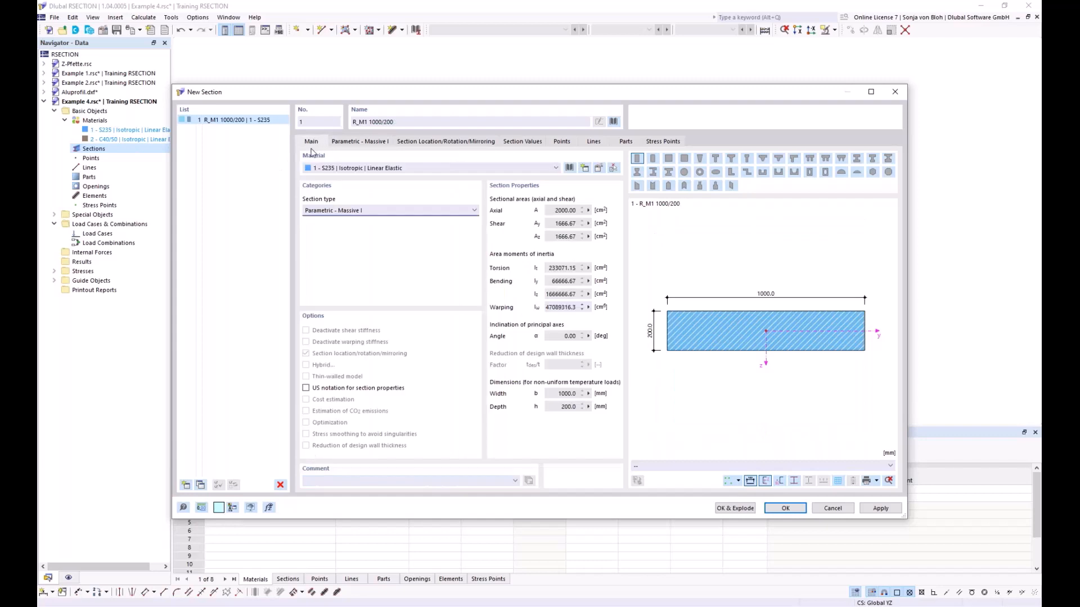
{"action": "left_click", "coordinate": [363, 168]}
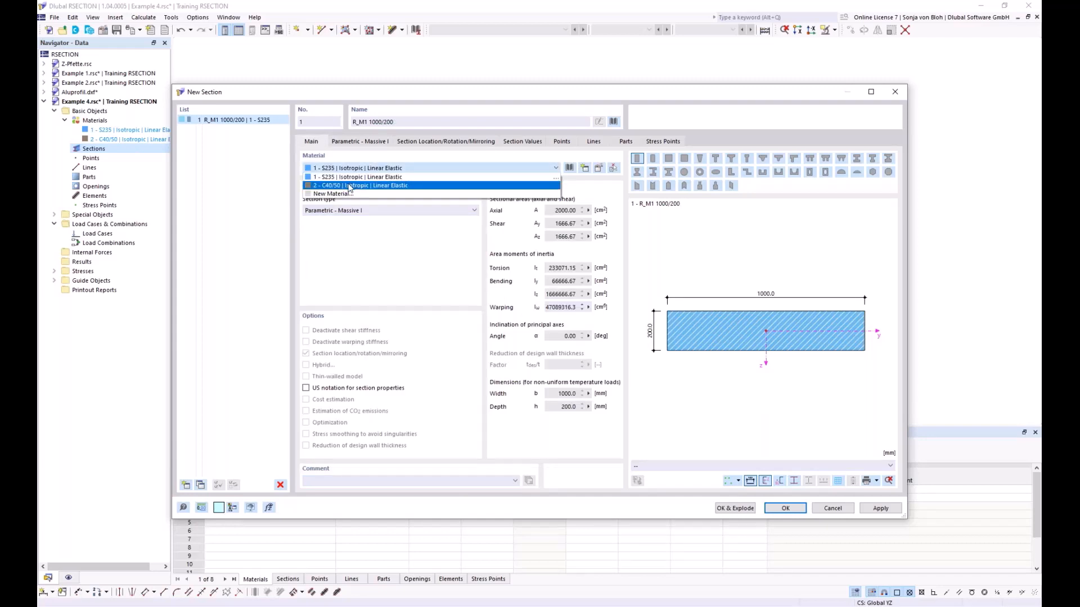
{"action": "left_click", "coordinate": [360, 185]}
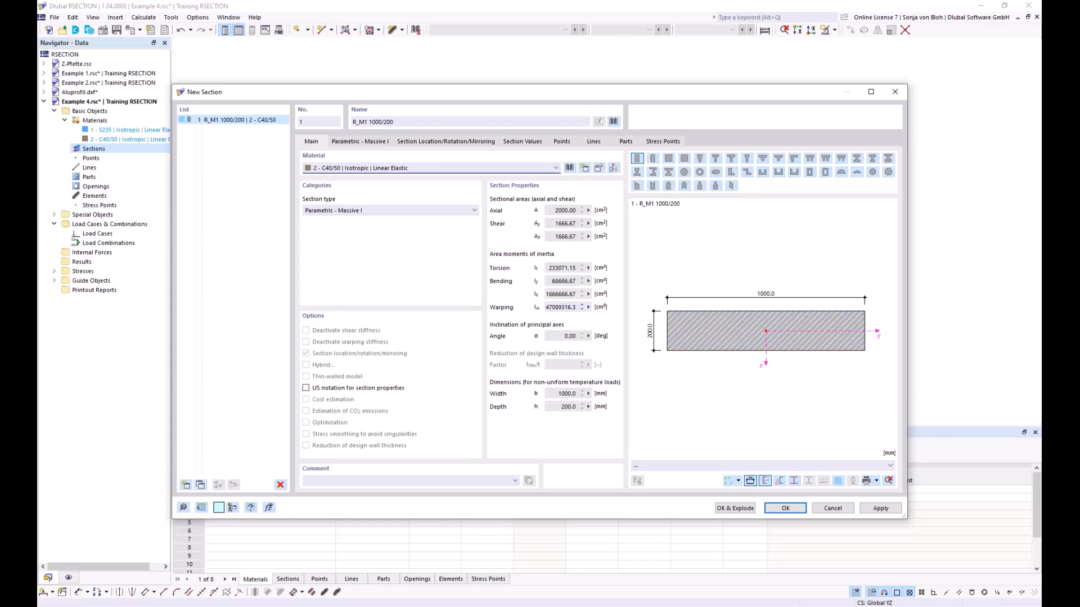
{"action": "left_click", "coordinate": [786, 508]}
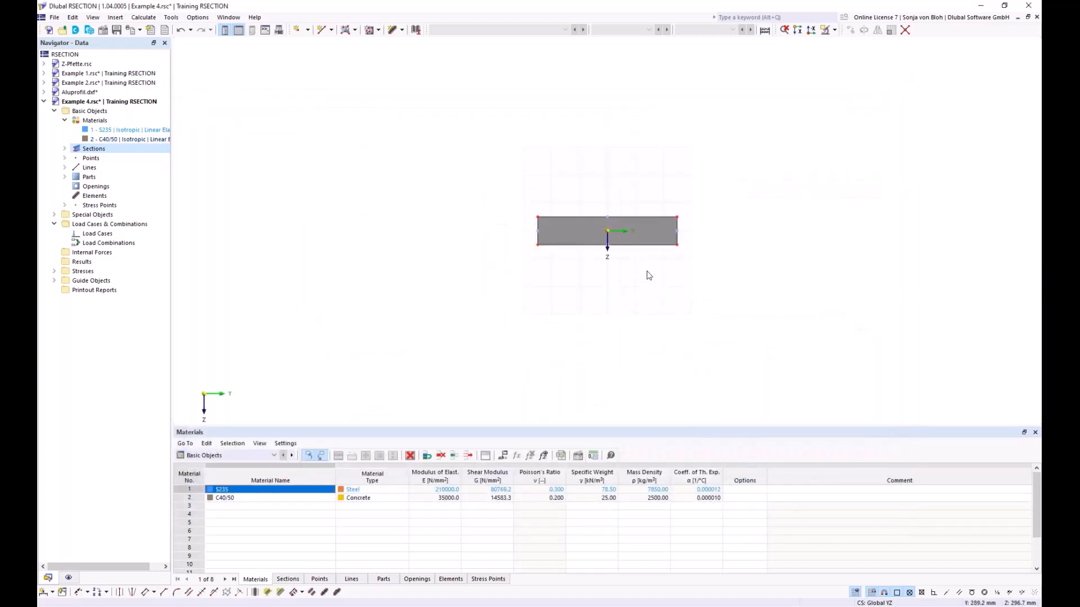
- Start a second new section using the standardized HEB 400 I-beam in S235 from the section library
{"action": "scroll", "coordinate": [646, 281], "scroll_direction": "up", "scroll_amount": 3}
{"action": "middle_click_drag", "start_coordinate": [567, 307], "coordinate": [531, 301]}
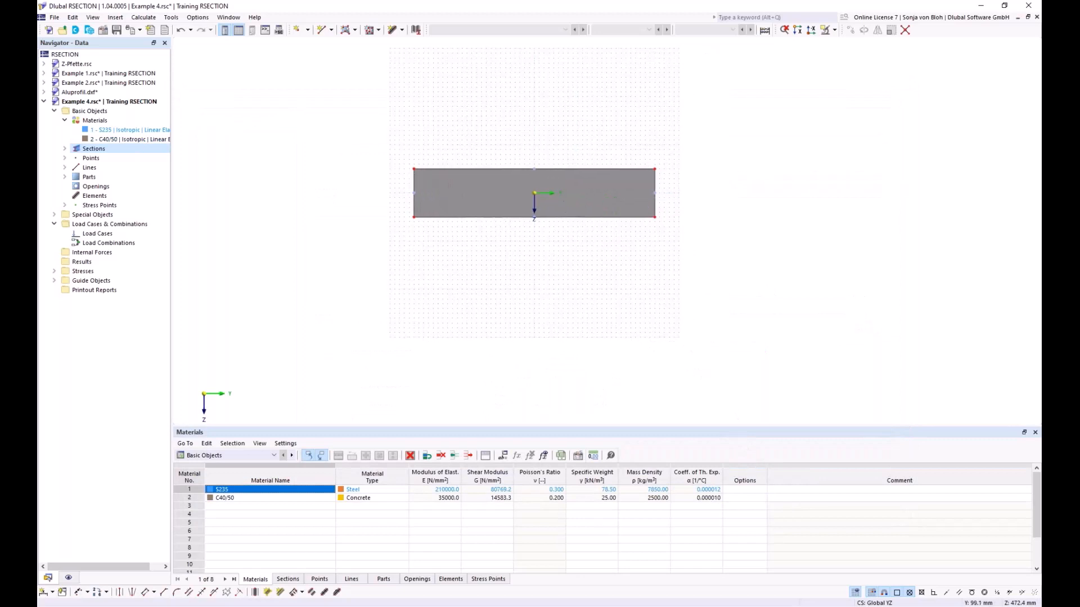
{"action": "scroll", "coordinate": [557, 309], "scroll_direction": "up", "scroll_amount": 1}
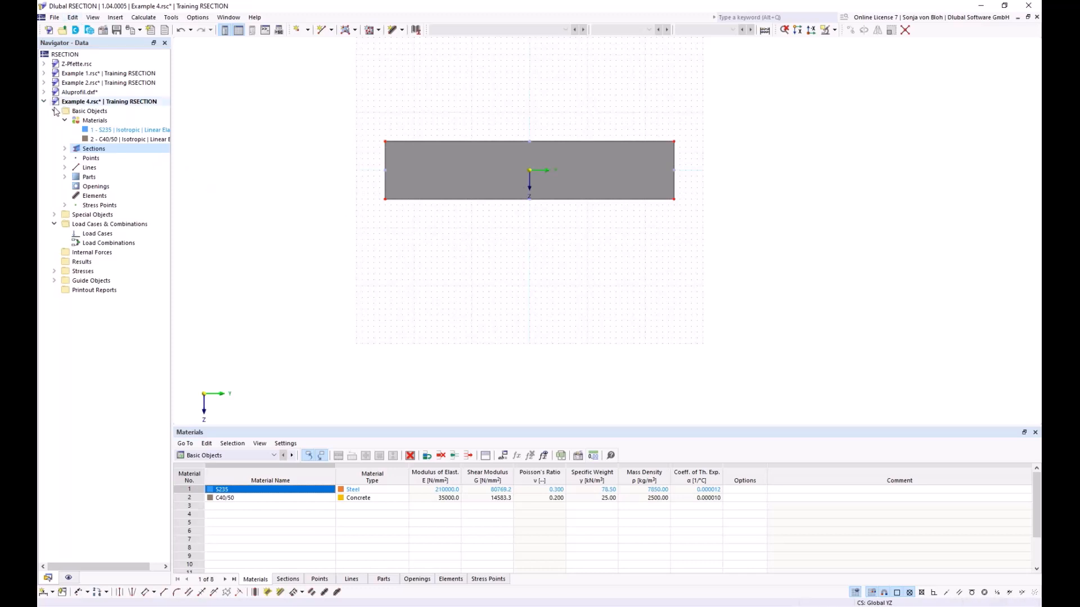
{"action": "right_click", "coordinate": [93, 151]}
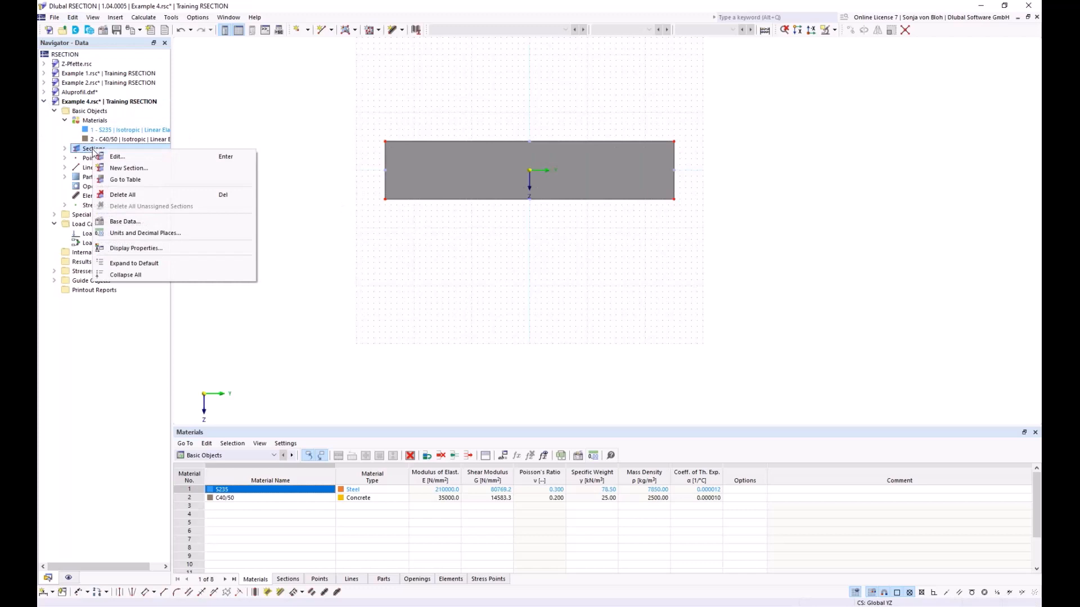
{"action": "left_click", "coordinate": [110, 168]}
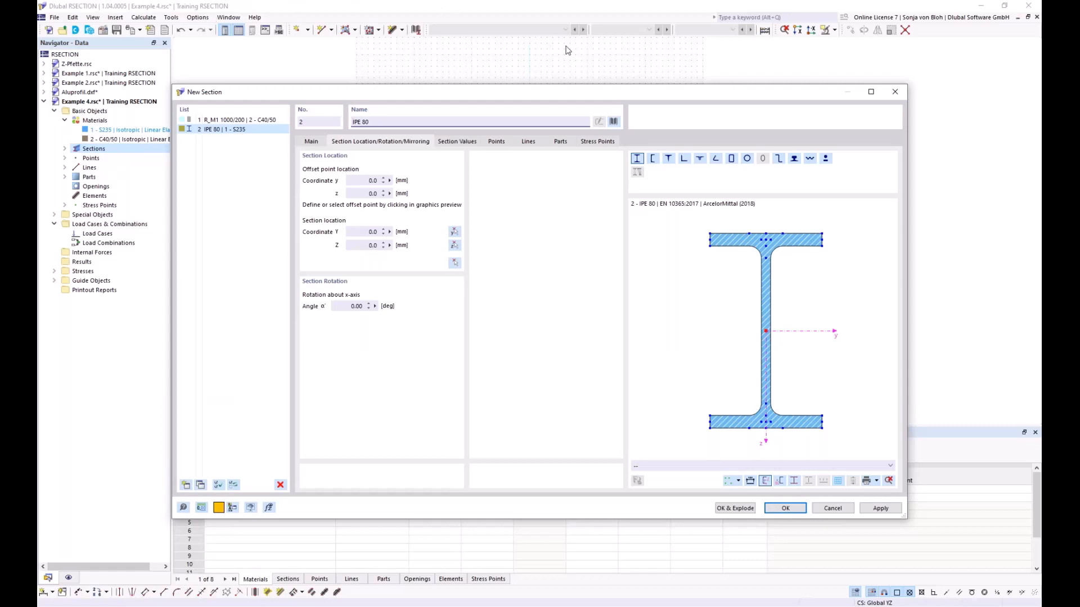
{"action": "left_click", "coordinate": [615, 120]}
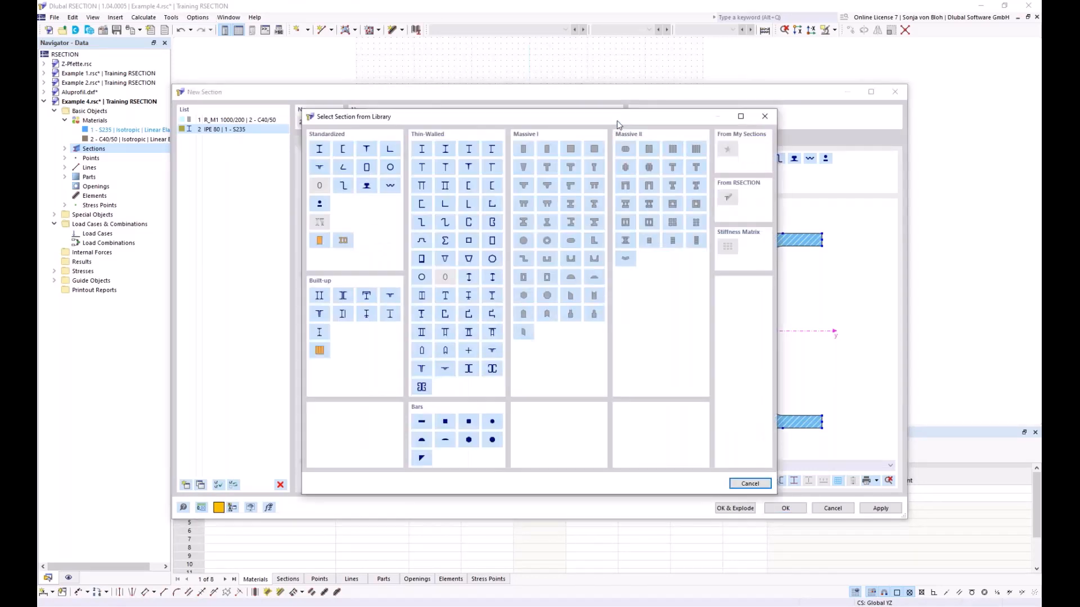
{"action": "left_click", "coordinate": [320, 149]}
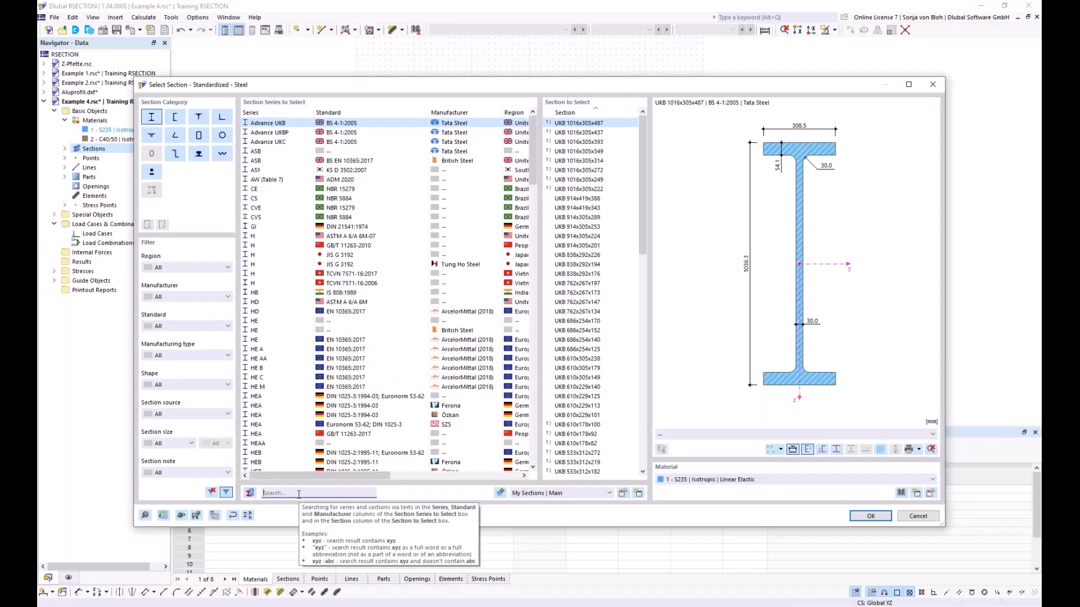
{"action": "type", "text": "HEB"}
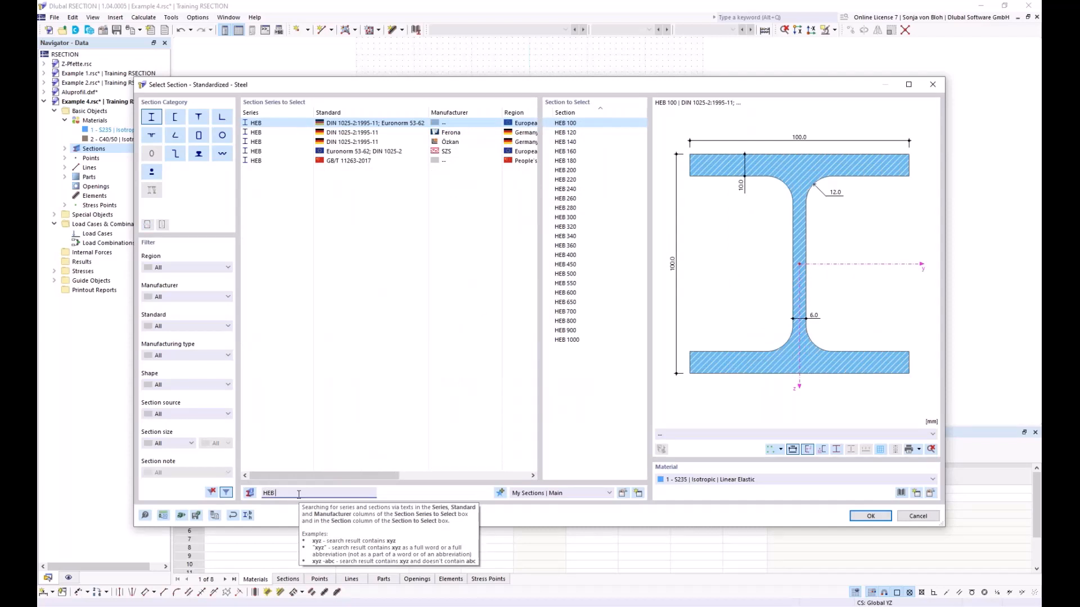
{"action": "type", "text": " 400"}
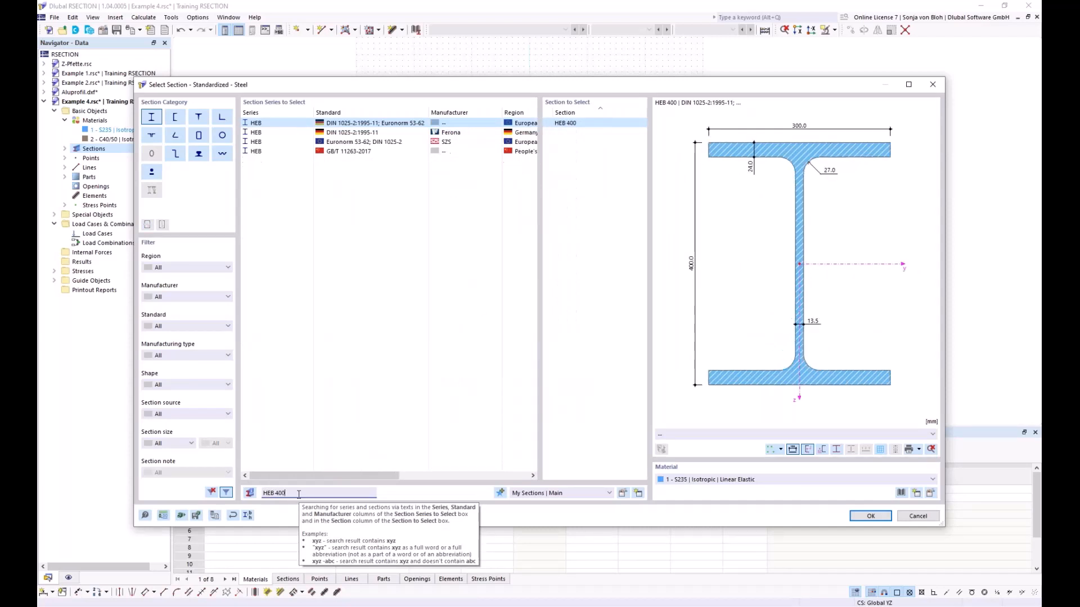
{"action": "left_click", "coordinate": [569, 125]}
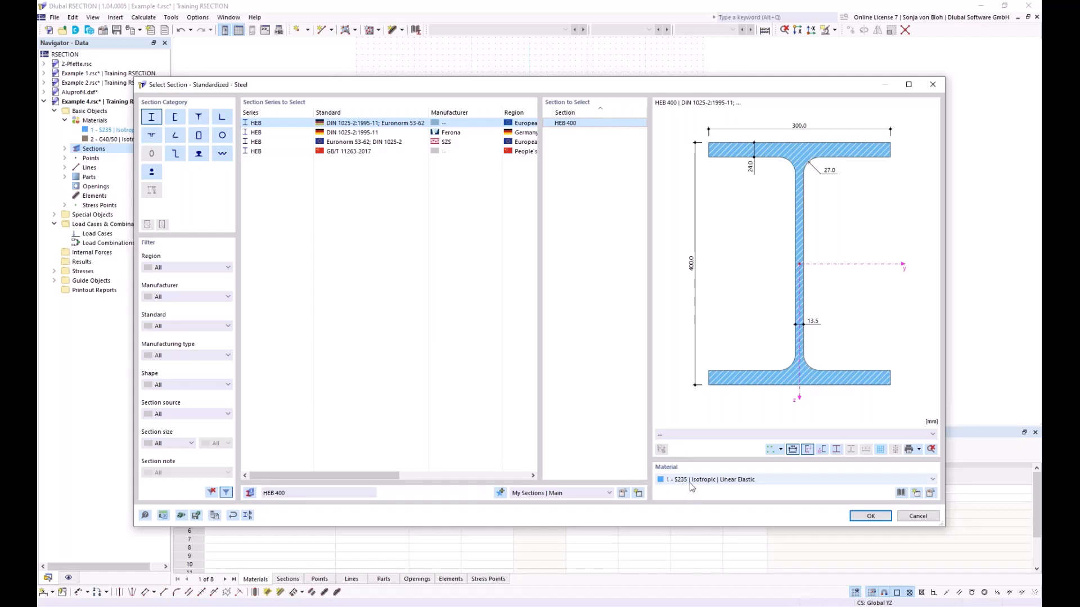
{"action": "left_click", "coordinate": [859, 516]}
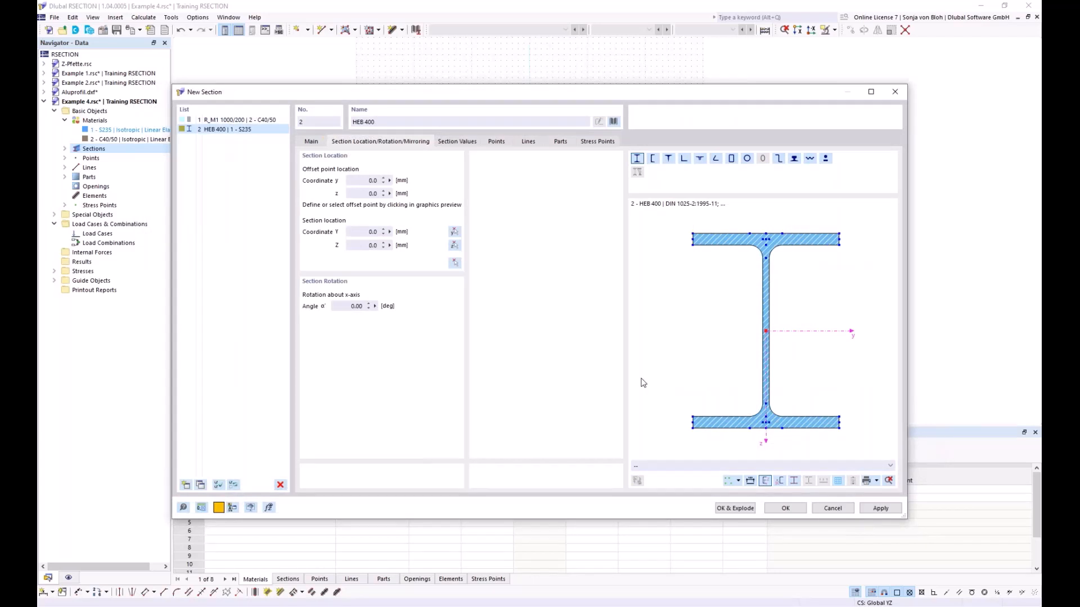
- Insert the HEB 400 with the middle of its upper flange edge at the midpoint of the concrete slab's bottom edge
{"action": "left_click", "coordinate": [765, 231]}
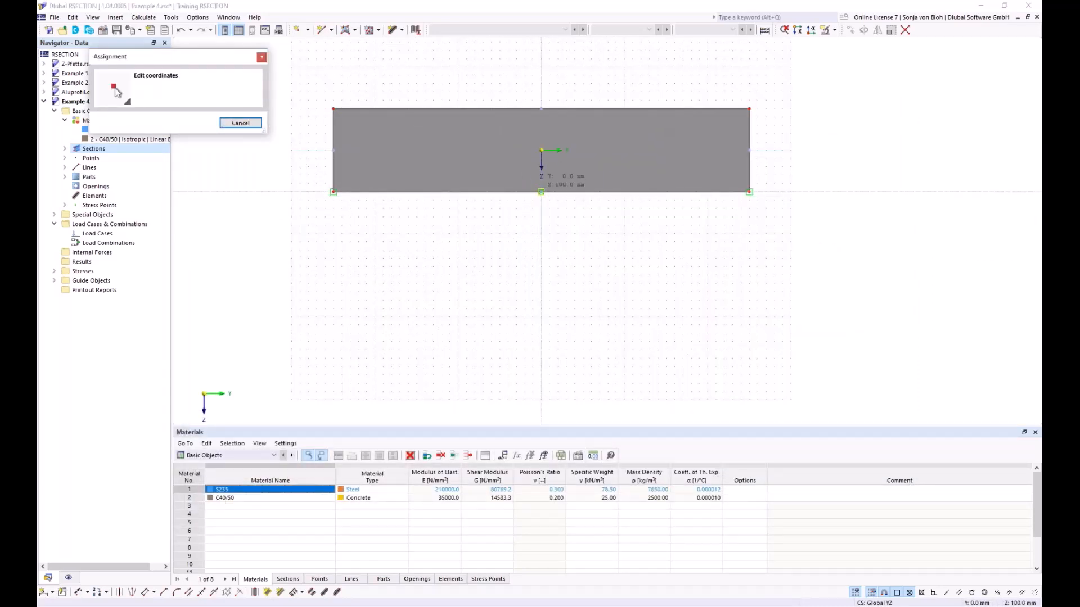
{"action": "left_click", "coordinate": [541, 192]}
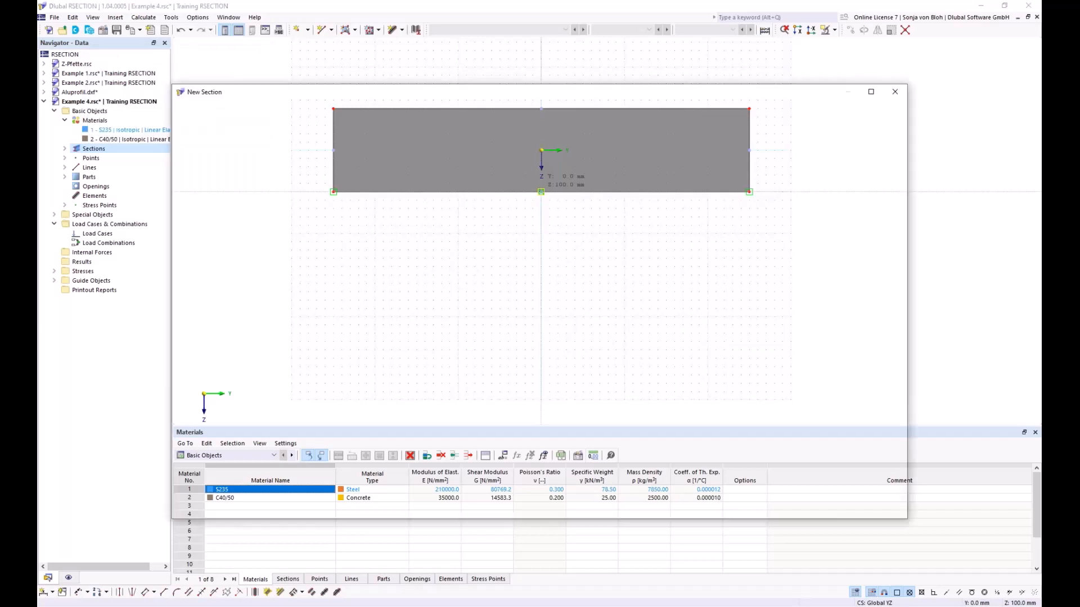
{"action": "left_click", "coordinate": [797, 509]}
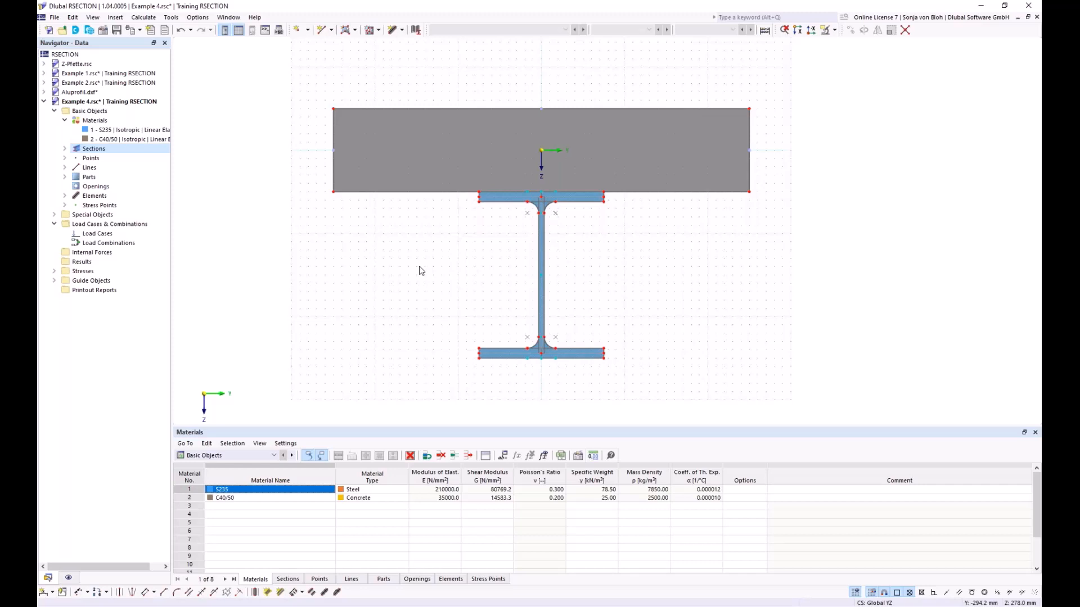
- Create a permanent load case LC1 named M
{"action": "right_click", "coordinate": [106, 235]}
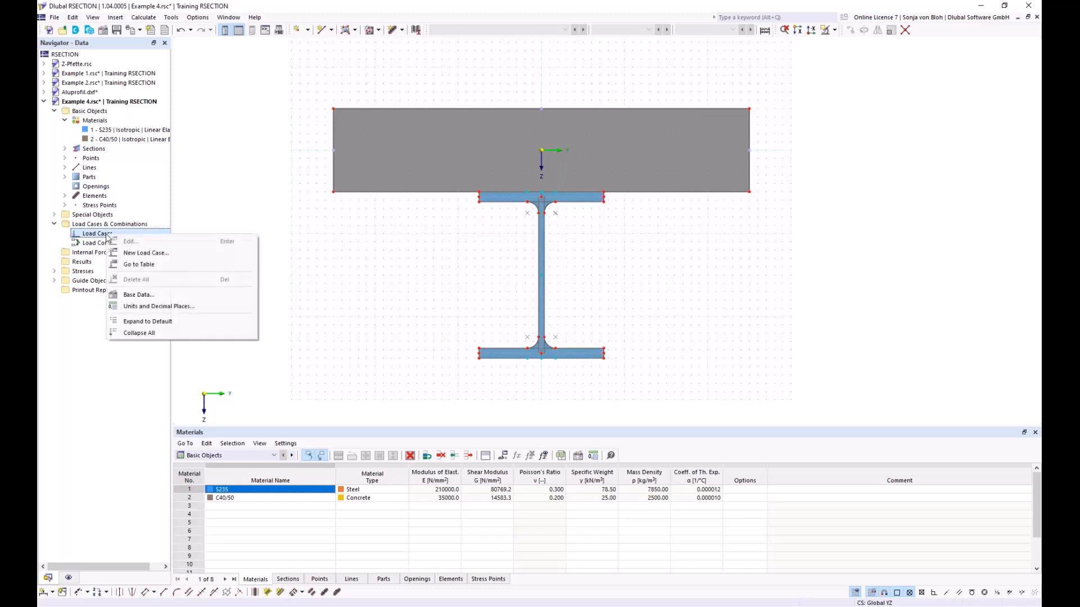
{"action": "left_click", "coordinate": [124, 258]}
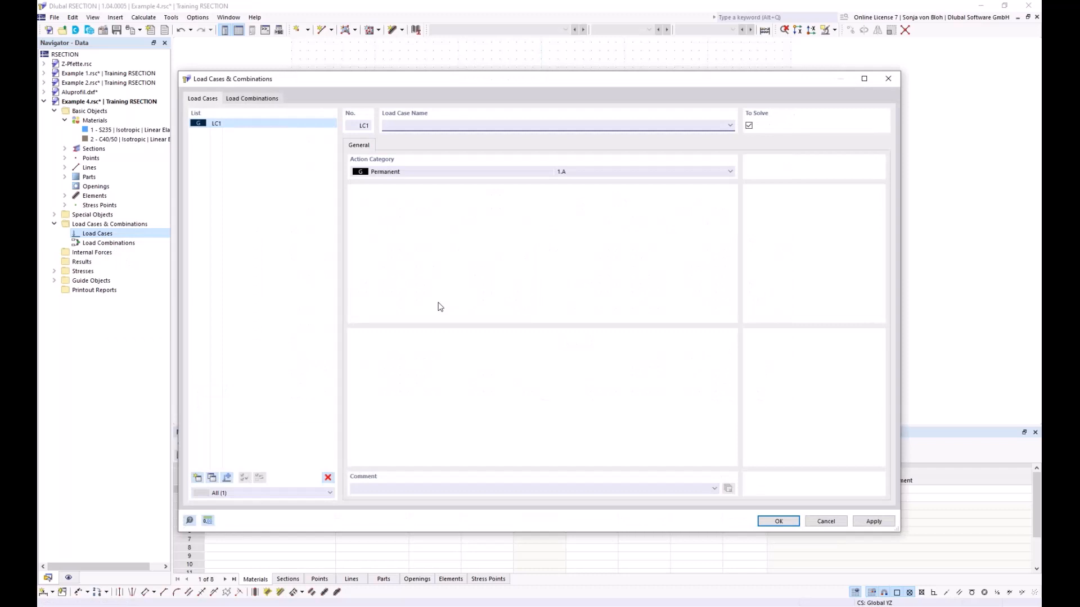
{"action": "type", "text": "M"}
{"action": "left_click", "coordinate": [777, 521]}
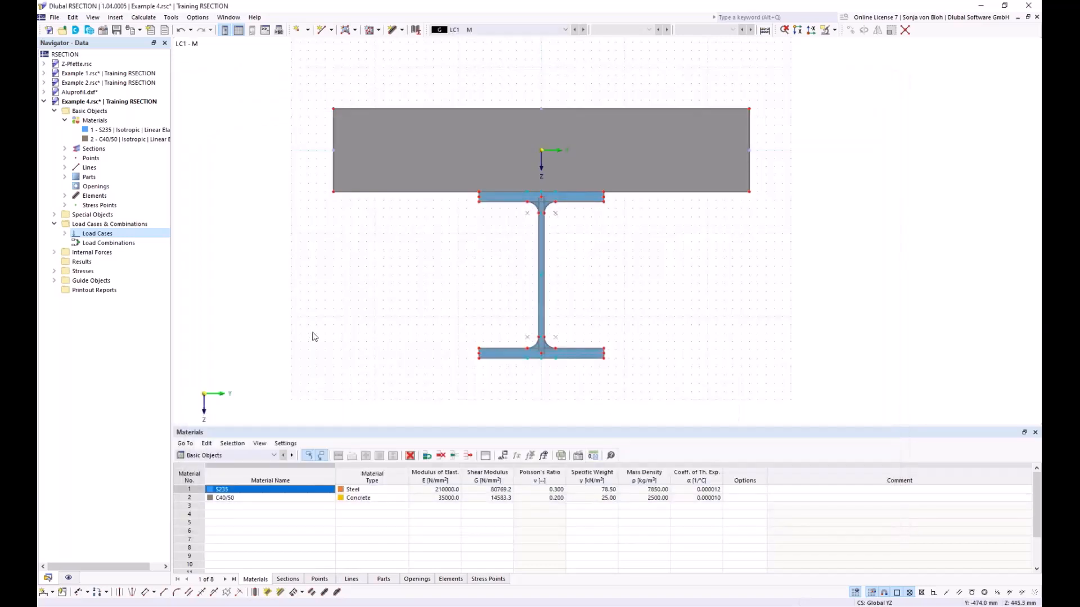
- Define internal forces for load case LC1 with a bending moment My of 100 kNm
{"action": "left_click", "coordinate": [54, 252]}
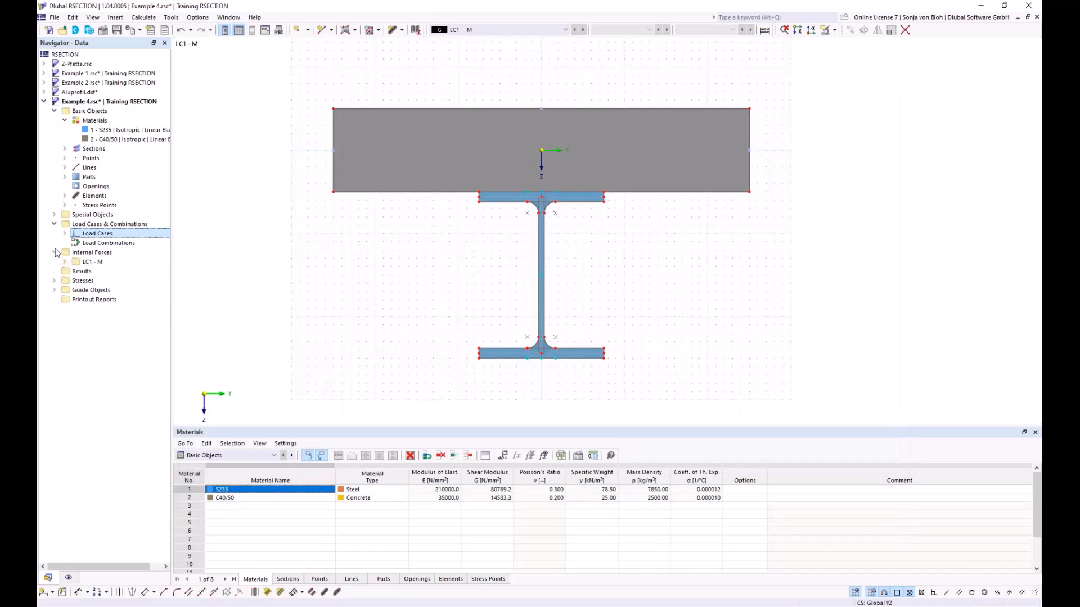
{"action": "left_click", "coordinate": [65, 262]}
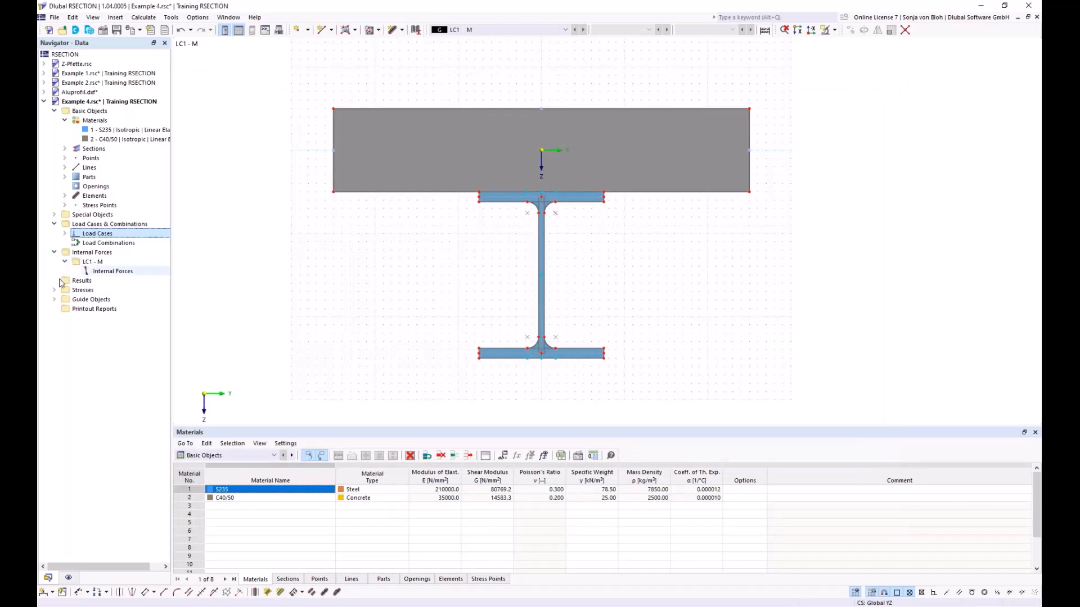
{"action": "double_click", "coordinate": [109, 271]}
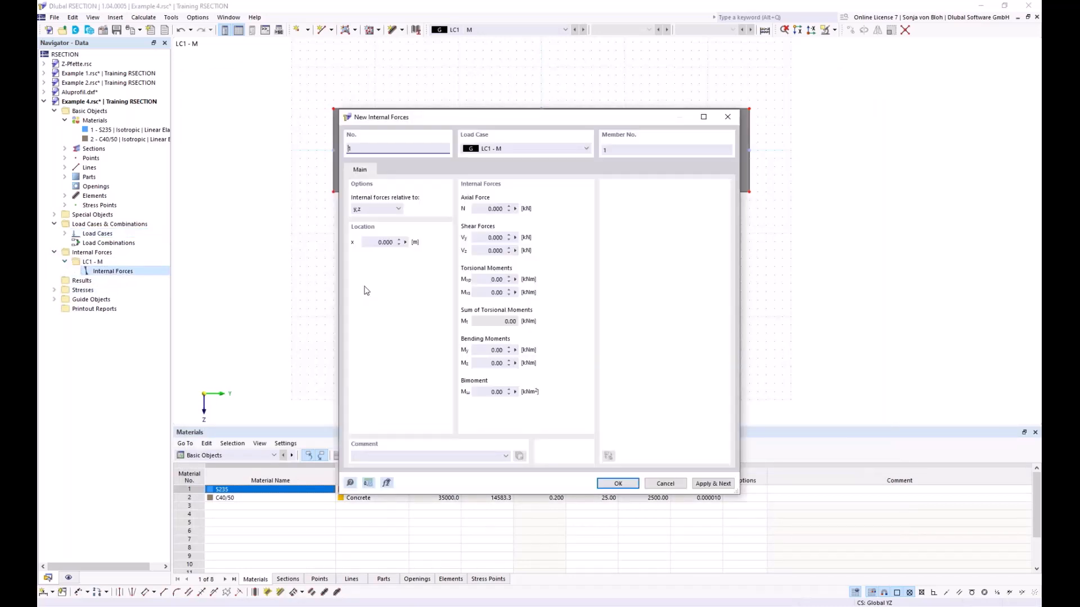
{"action": "left_click", "coordinate": [483, 349]}
{"action": "type", "text": "100"}
{"action": "left_click", "coordinate": [609, 483]}
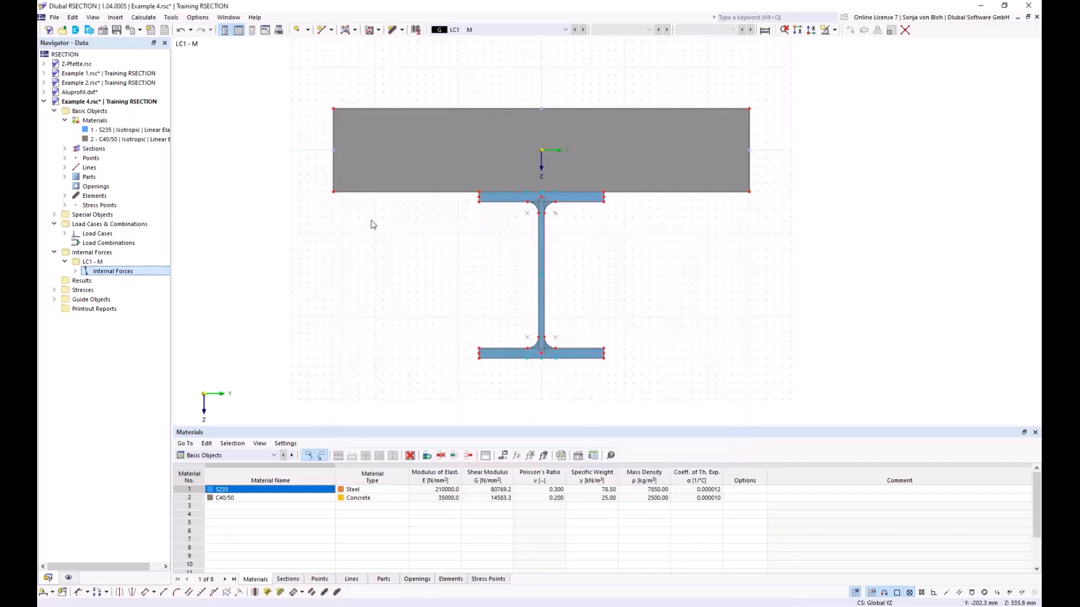
- Calculate the composite section and display the total normal stresses σx,tot
{"action": "left_click", "coordinate": [143, 17]}
{"action": "left_click", "coordinate": [159, 29]}
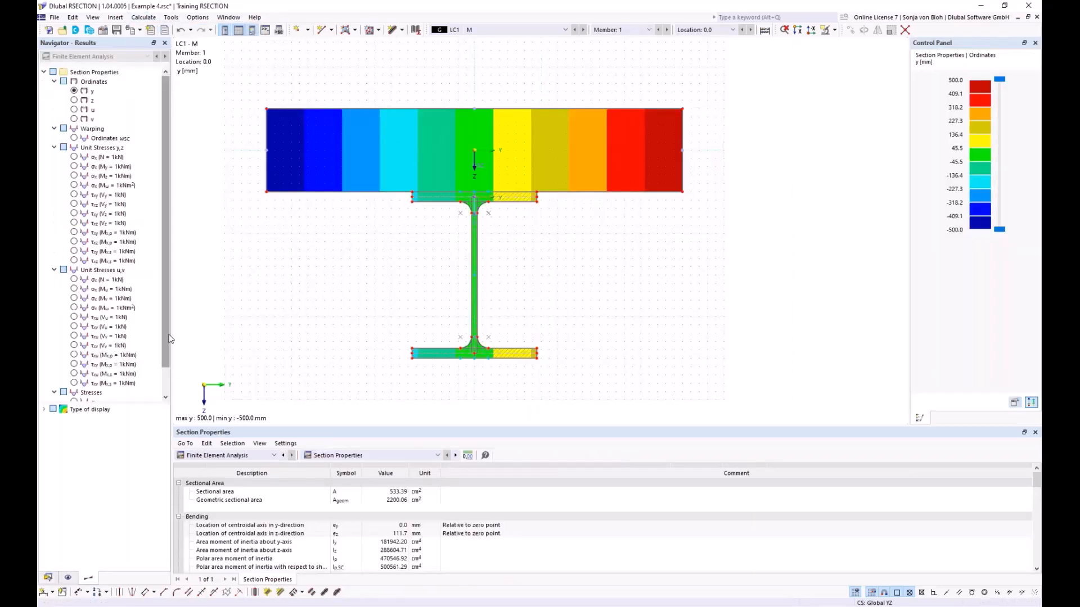
{"action": "scroll", "coordinate": [170, 338], "scroll_direction": "down", "scroll_amount": 1}
{"action": "left_click", "coordinate": [74, 374]}
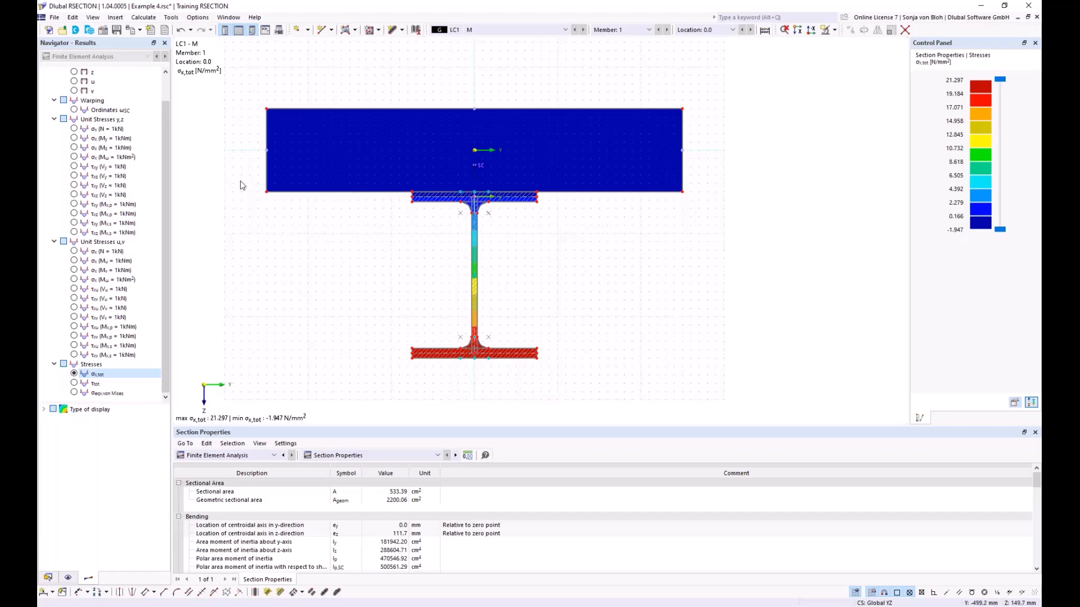
- Save the section file and create a new 3D model named Example 1 in RFEM within the Training RSECTION project
{"action": "left_click", "coordinate": [117, 30]}
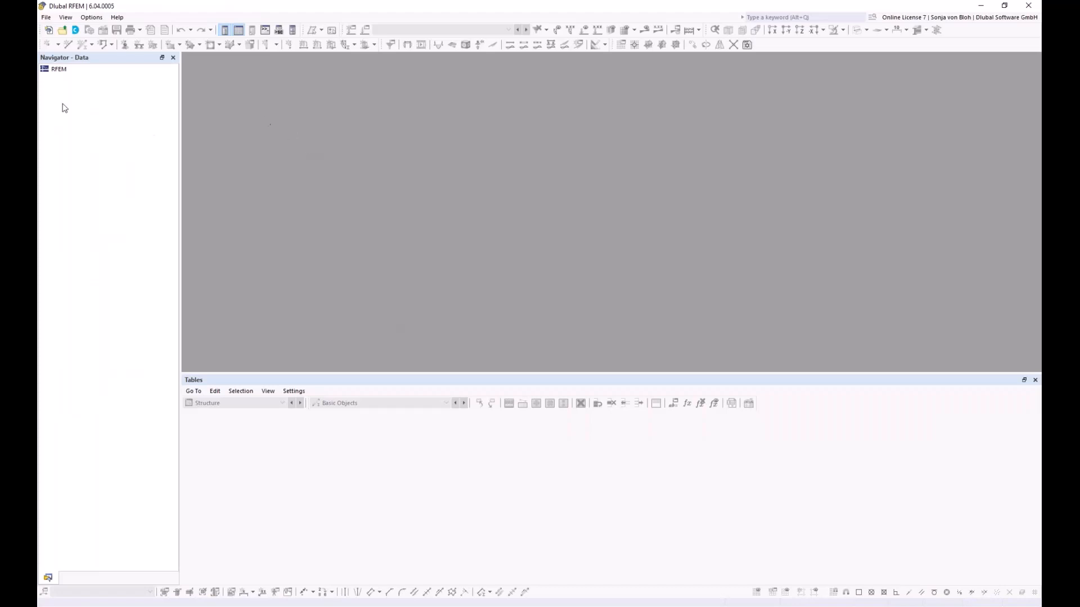
{"action": "left_click", "coordinate": [51, 32]}
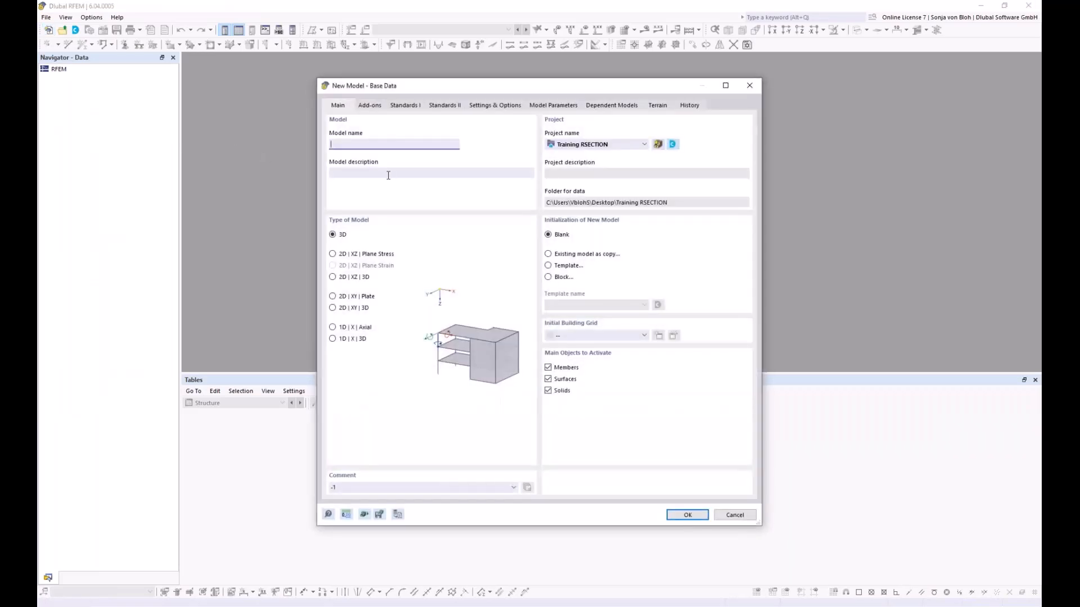
{"action": "type", "text": "Example 1"}
{"action": "left_click", "coordinate": [686, 515]}
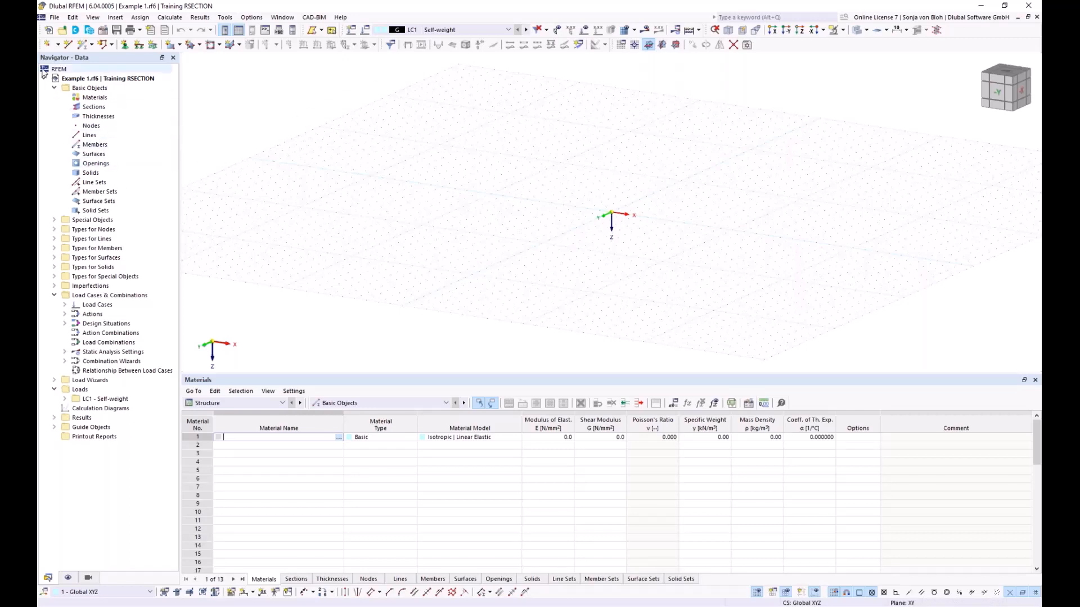
- Add a new section by importing Example 4 from RSECTION, checking its hybrid material assignment before accepting it
{"action": "right_click", "coordinate": [98, 111]}
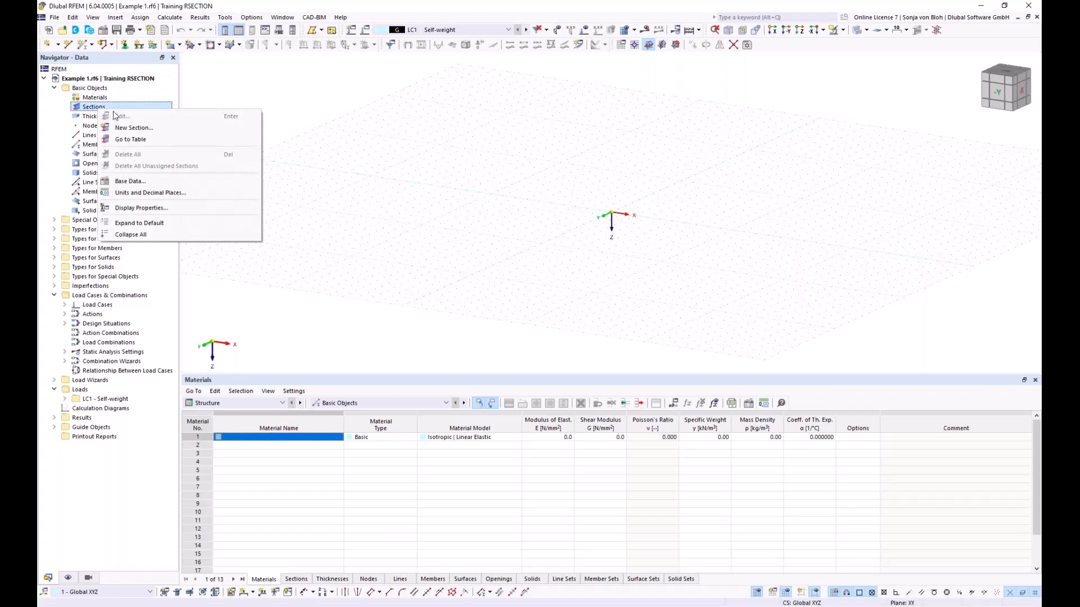
{"action": "left_click", "coordinate": [130, 128]}
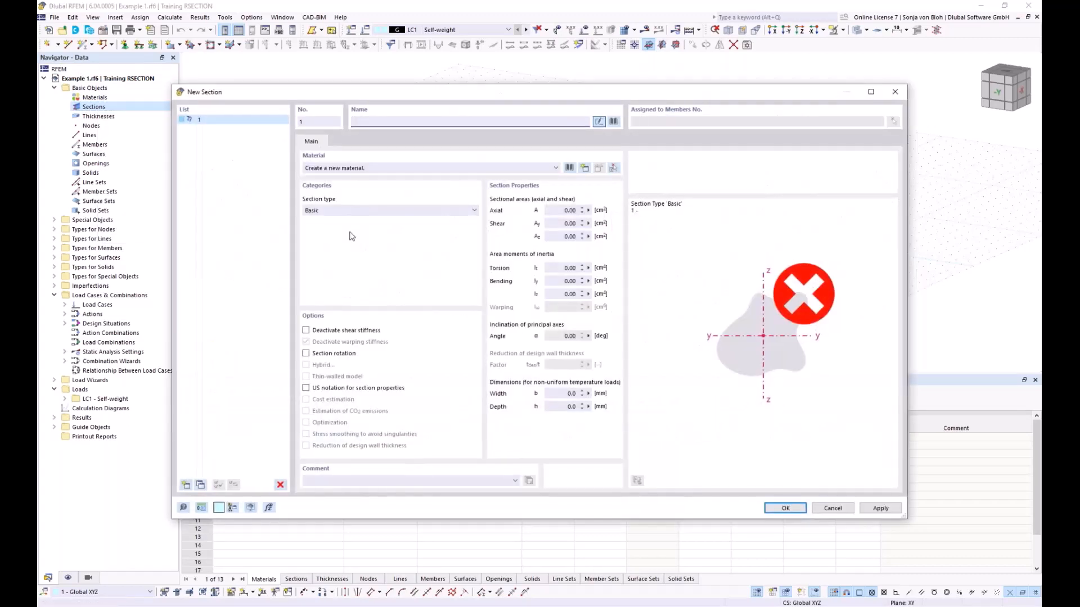
{"action": "left_click", "coordinate": [614, 122]}
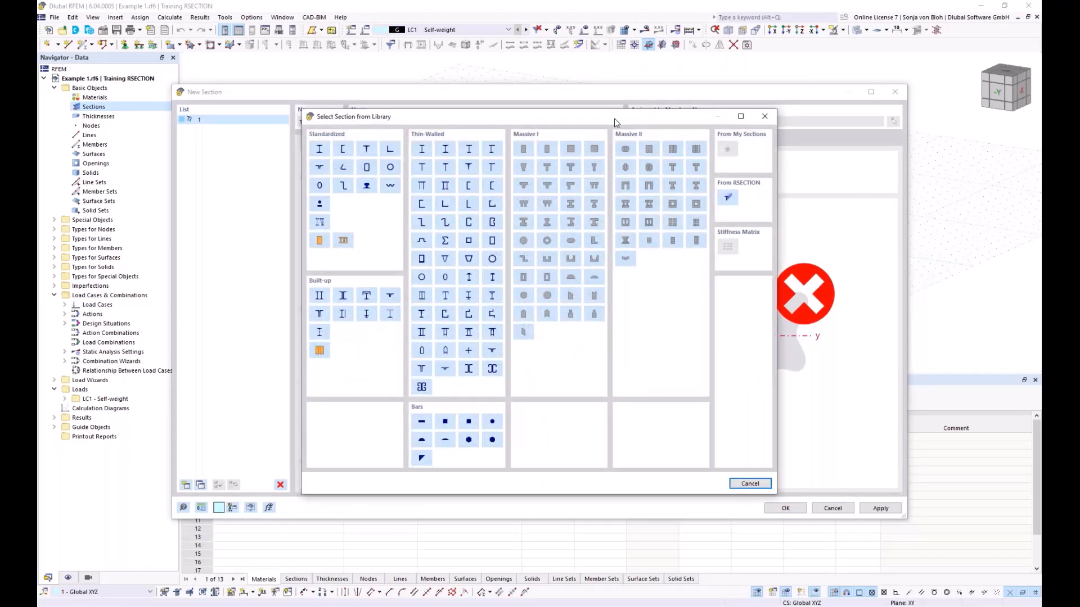
{"action": "left_click", "coordinate": [729, 198]}
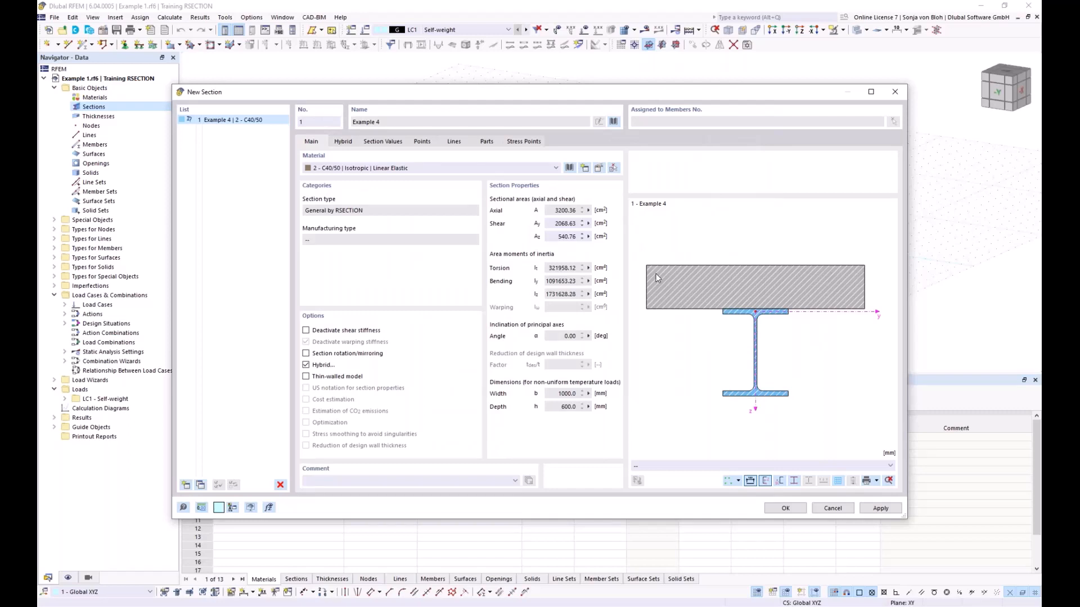
{"action": "left_click", "coordinate": [344, 143]}
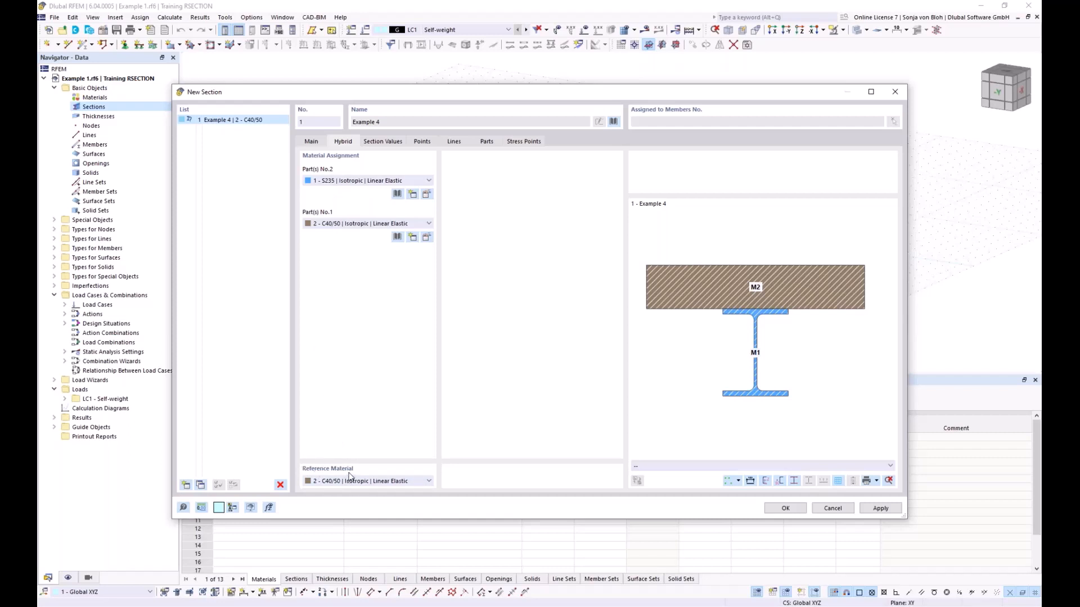
{"action": "left_click", "coordinate": [785, 509]}
- Create a 4 m member along X from the origin using the Example 4 section
{"action": "middle_click_drag", "start_coordinate": [490, 288], "coordinate": [452, 279]}
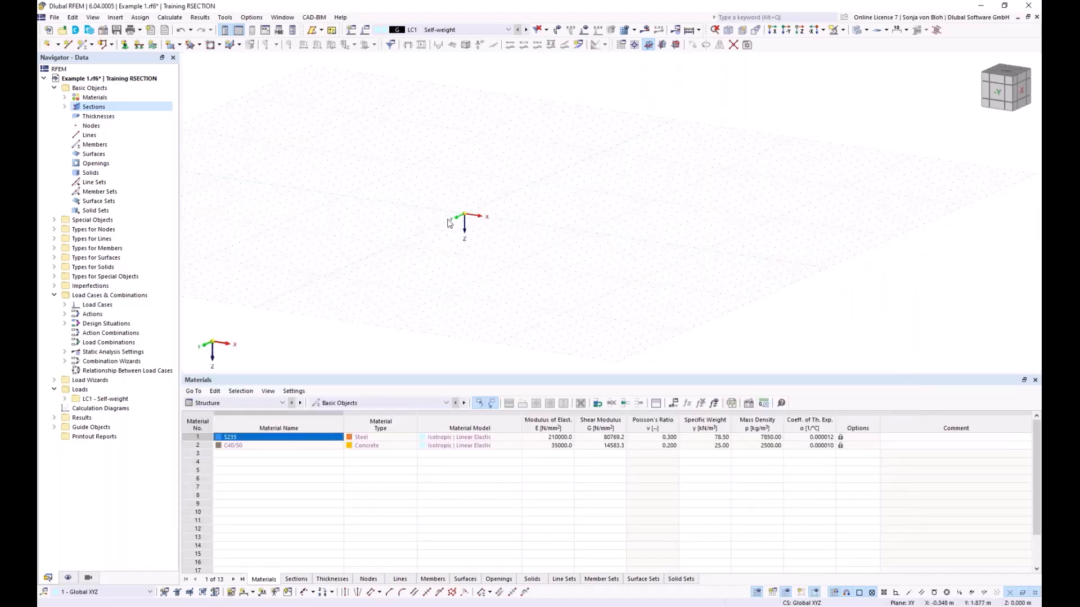
{"action": "left_click", "coordinate": [86, 47]}
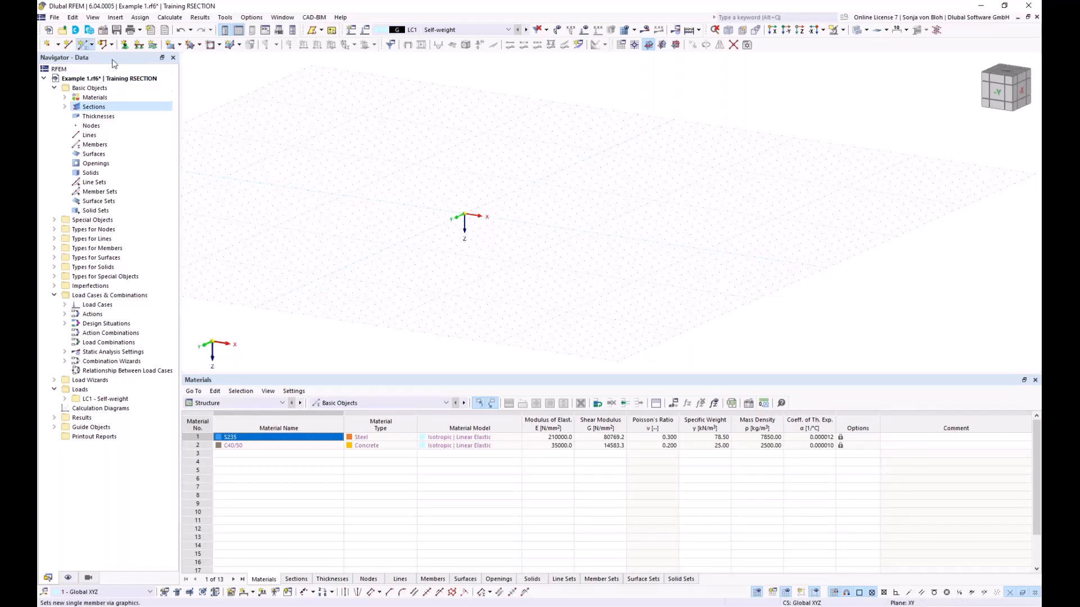
{"action": "left_click", "coordinate": [279, 139]}
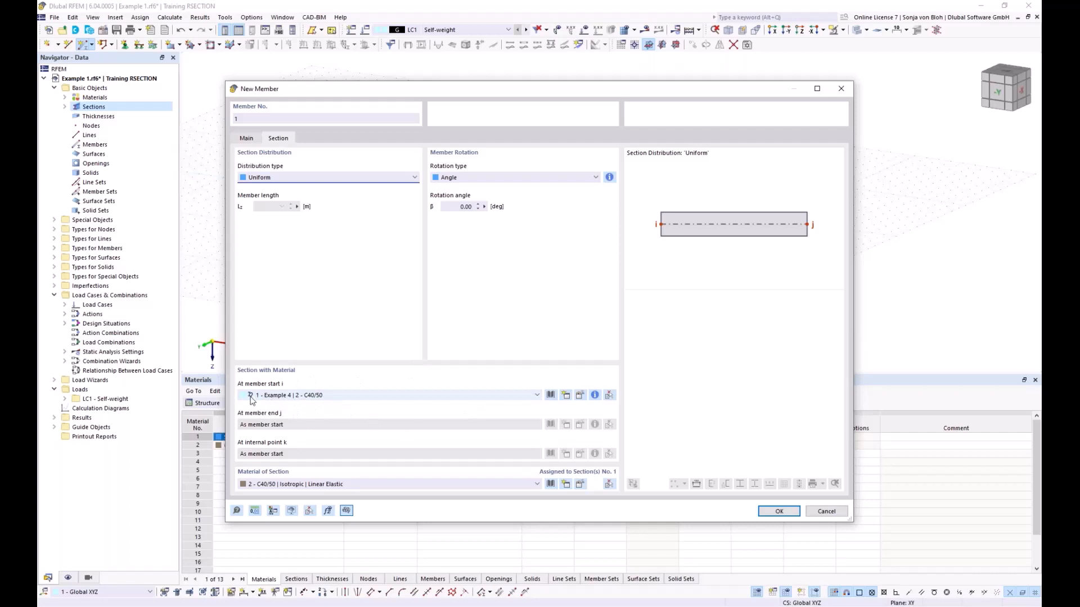
{"action": "left_click", "coordinate": [760, 511]}
{"action": "left_click", "coordinate": [465, 216]}
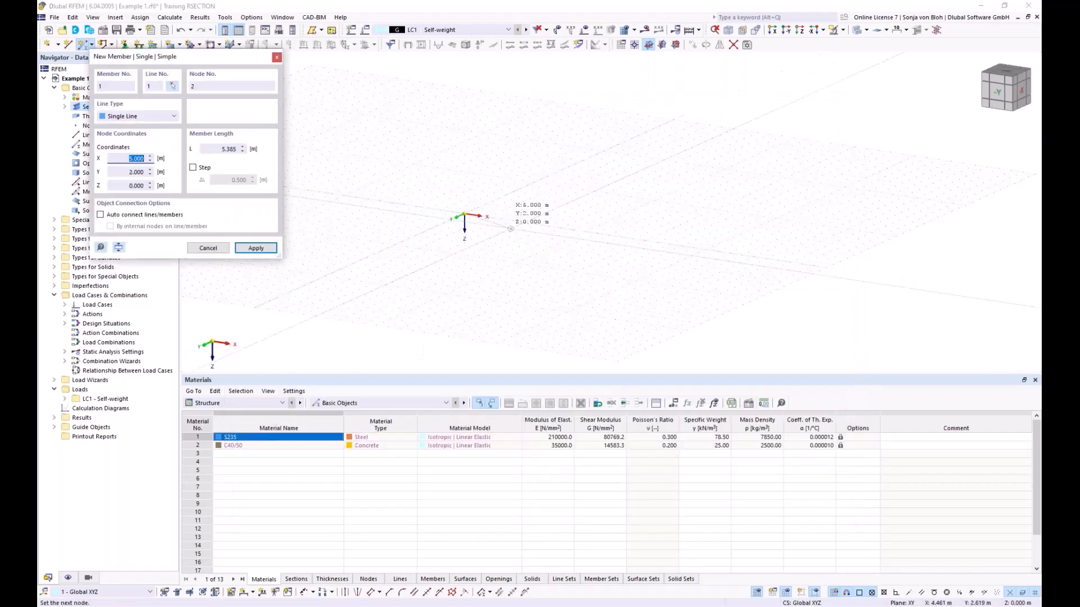
{"action": "left_click", "coordinate": [513, 220]}
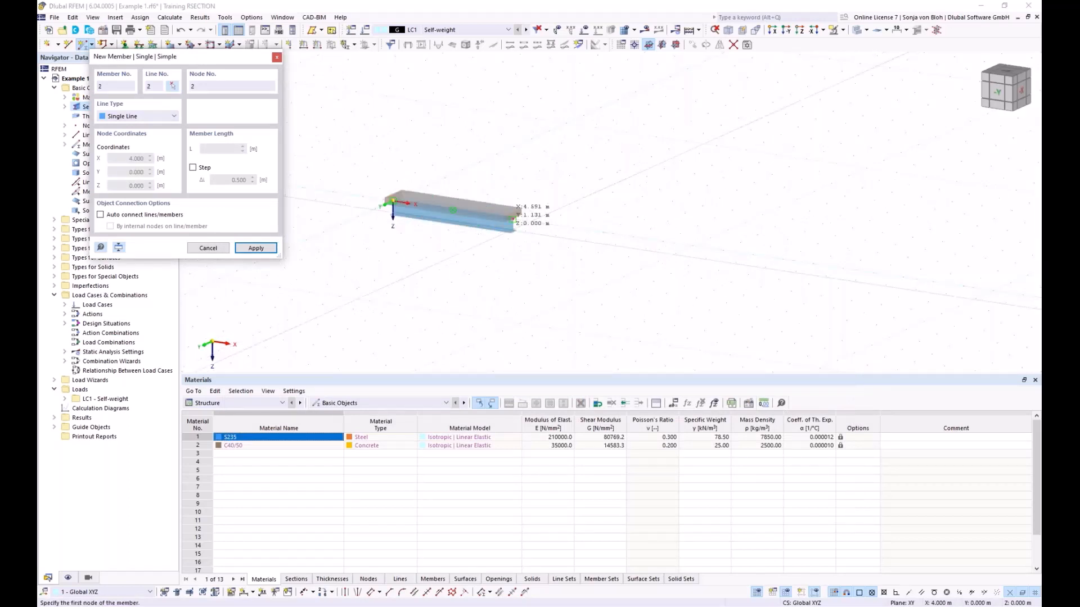
{"action": "scroll", "coordinate": [512, 220], "scroll_direction": "up", "scroll_amount": 3}
{"action": "key", "text": "Escape"}
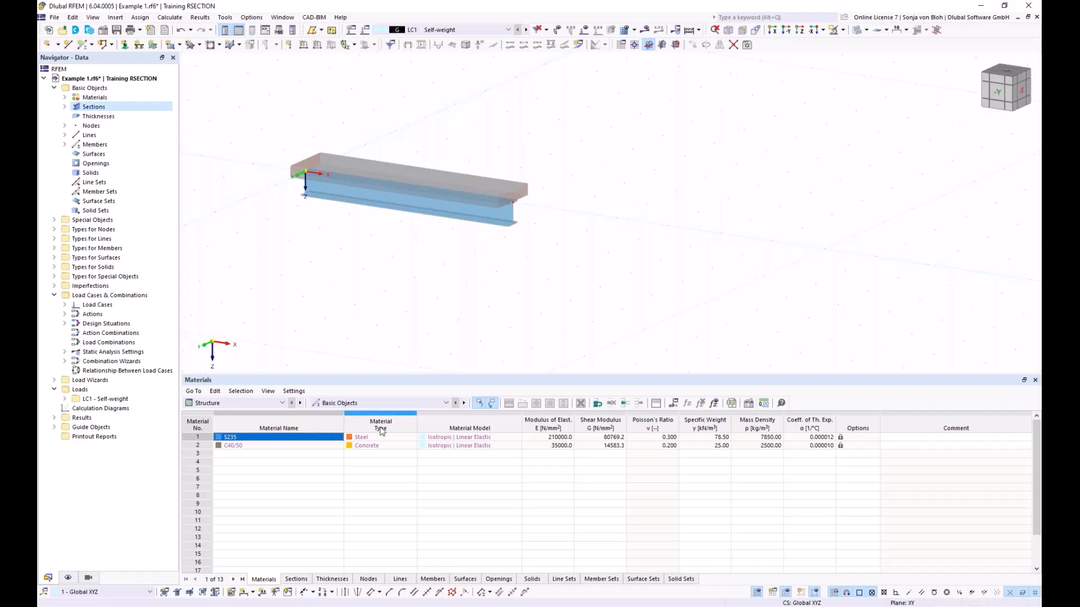
- Switch to the Dlubal Webinars page in Chrome and look through the Support & Learning and News & Events offerings
{"action": "mouse_move", "coordinate": [264, 603]}
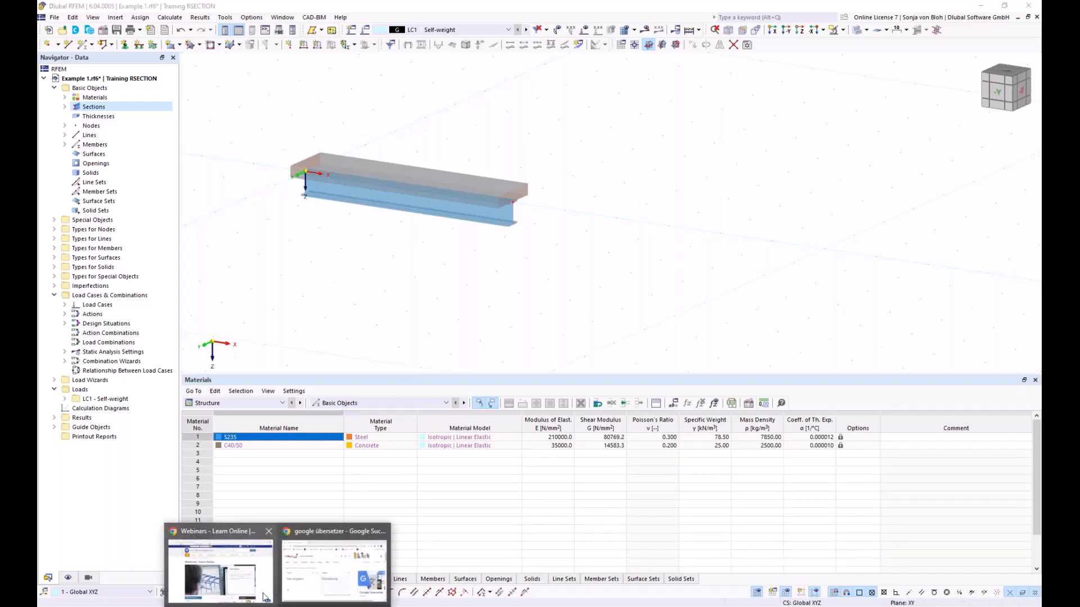
{"action": "left_click", "coordinate": [226, 552]}
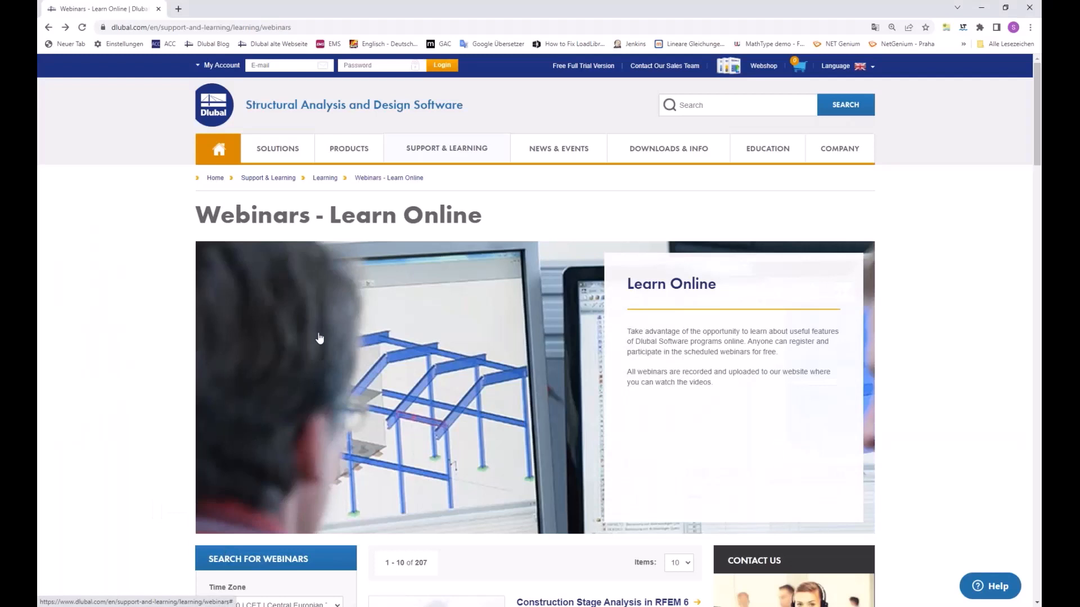
{"action": "mouse_move", "coordinate": [452, 158]}
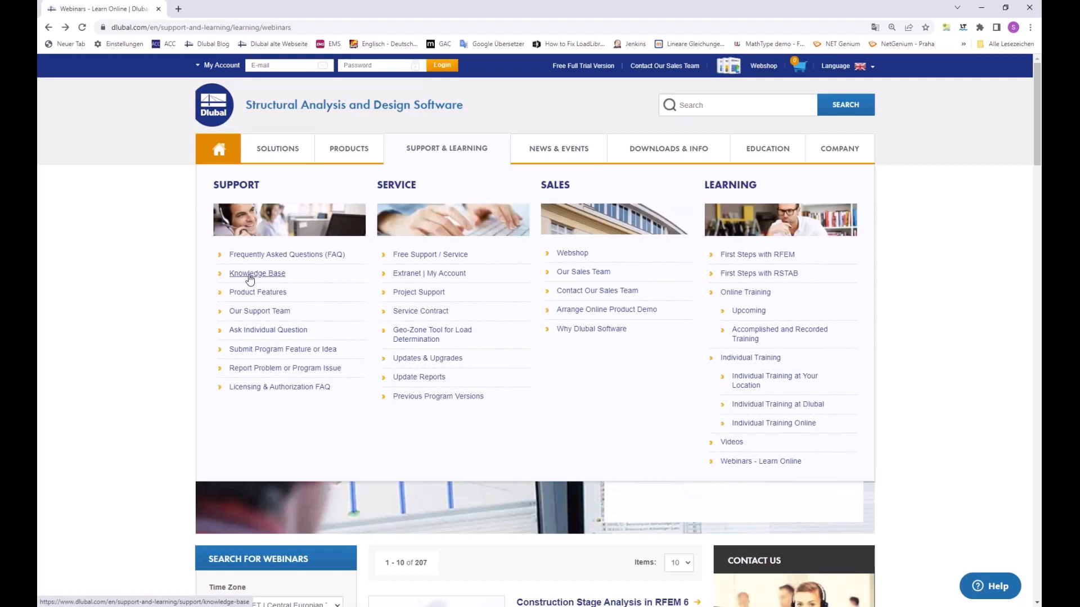
{"action": "mouse_move", "coordinate": [565, 150]}
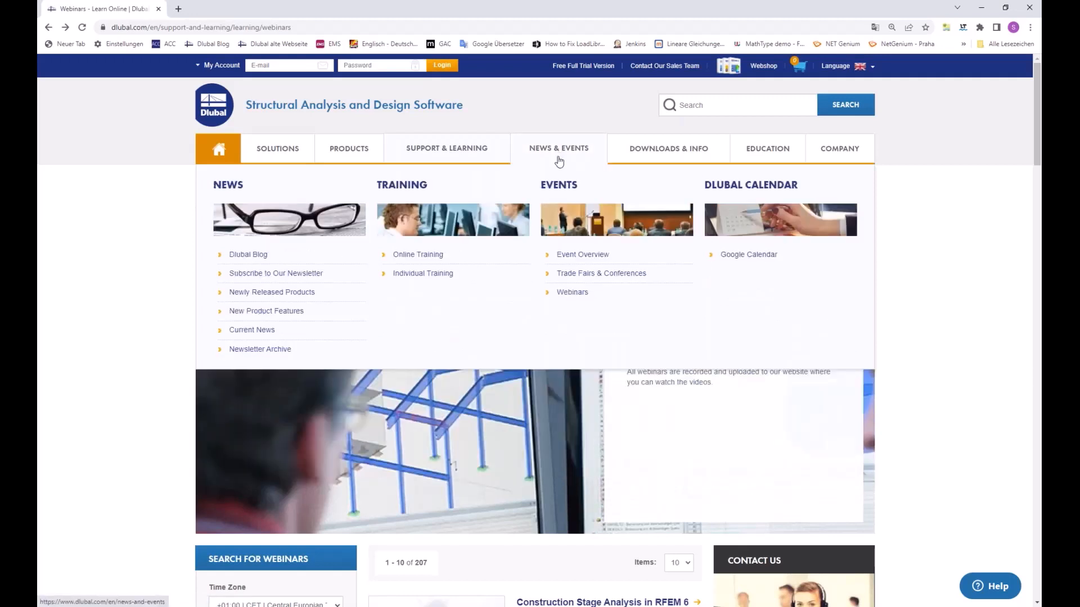